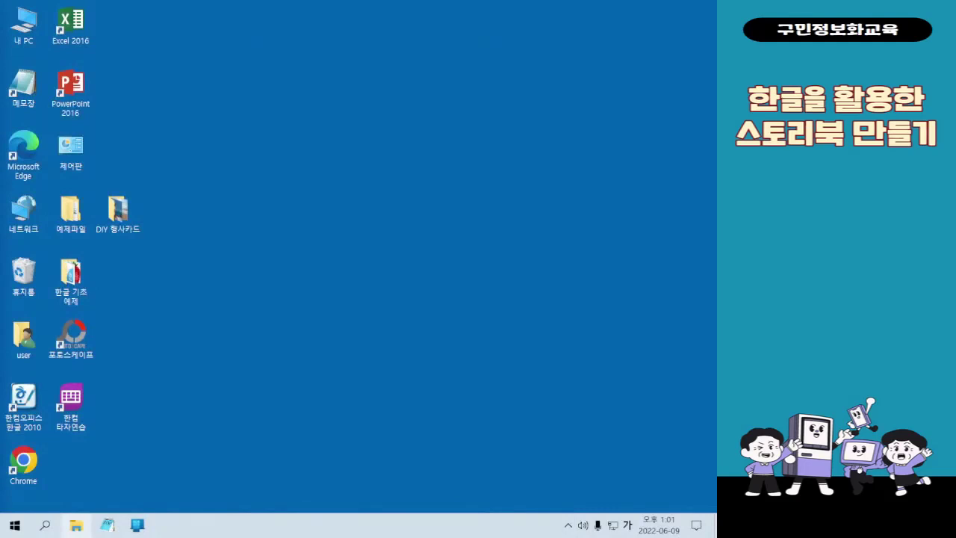
Step: Launch Hancom Office Hangul 2010 with a blank document and open a File Explorer window, closing that window again
key(Hangul)
key(Hangul)
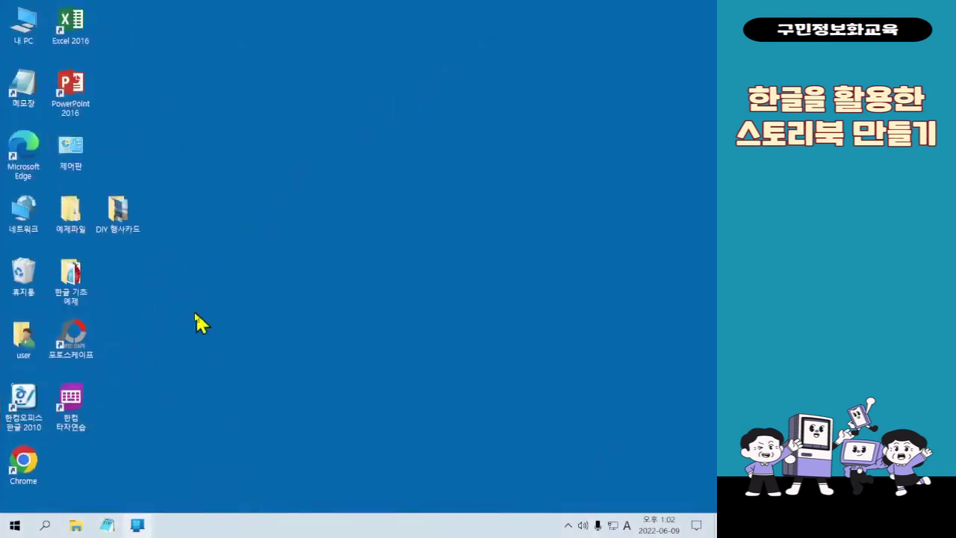
double_click(42, 412)
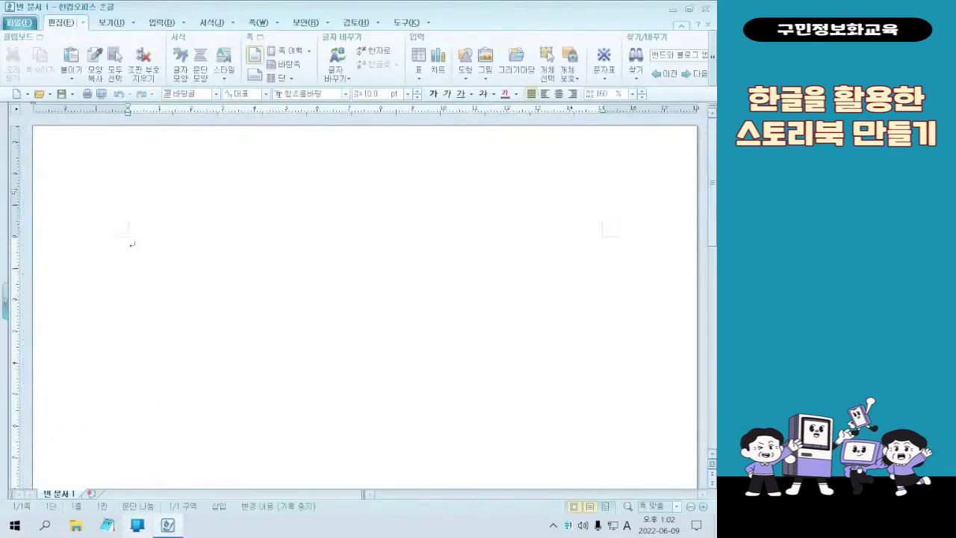
click(79, 527)
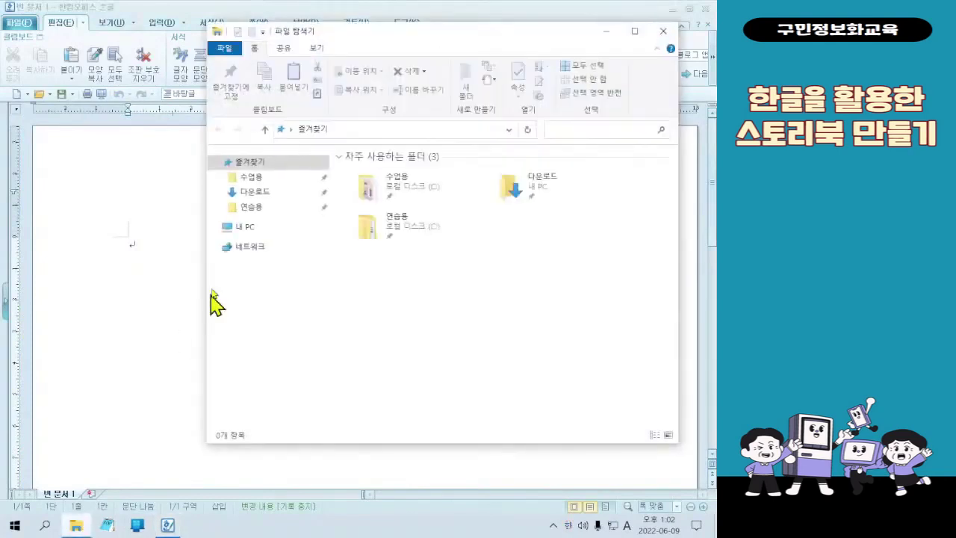
click(663, 32)
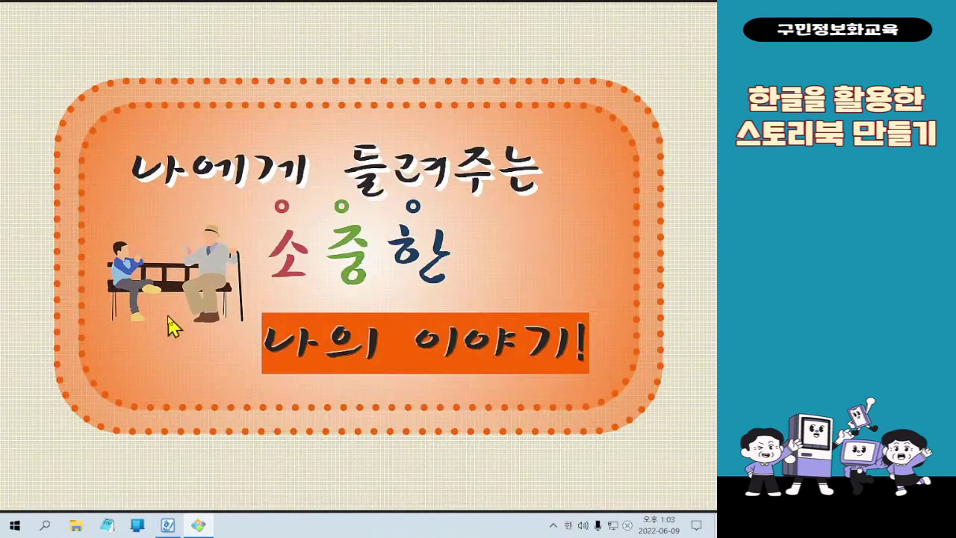
Step: View the finished storybook sample pages in the image viewer, minimize it and close the blank Hangul document
click(396, 310)
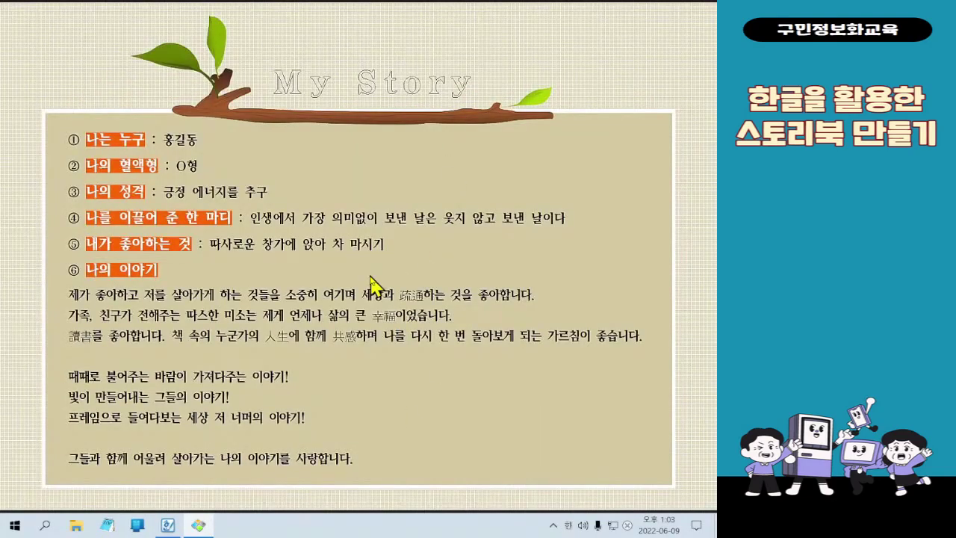
scroll(334, 375, up, 1)
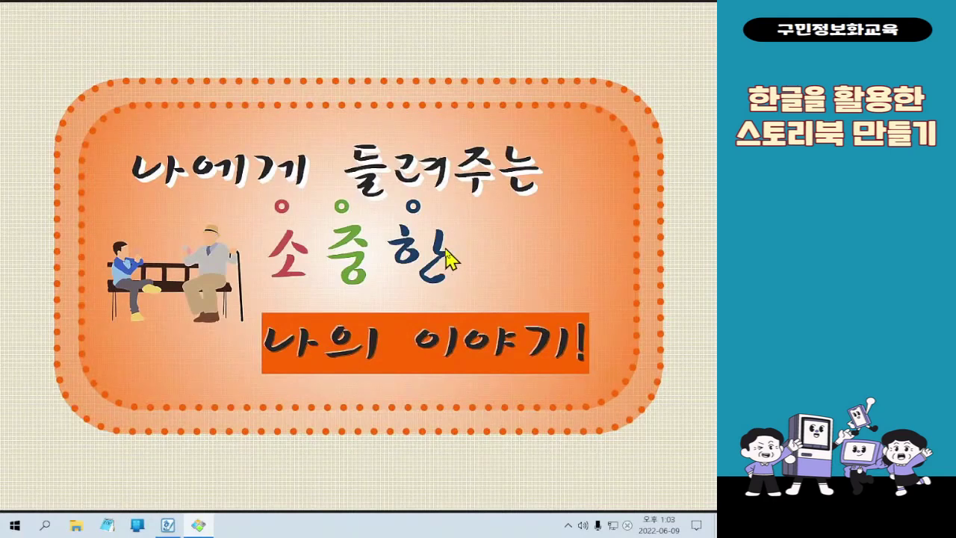
mouse_move(714, 19)
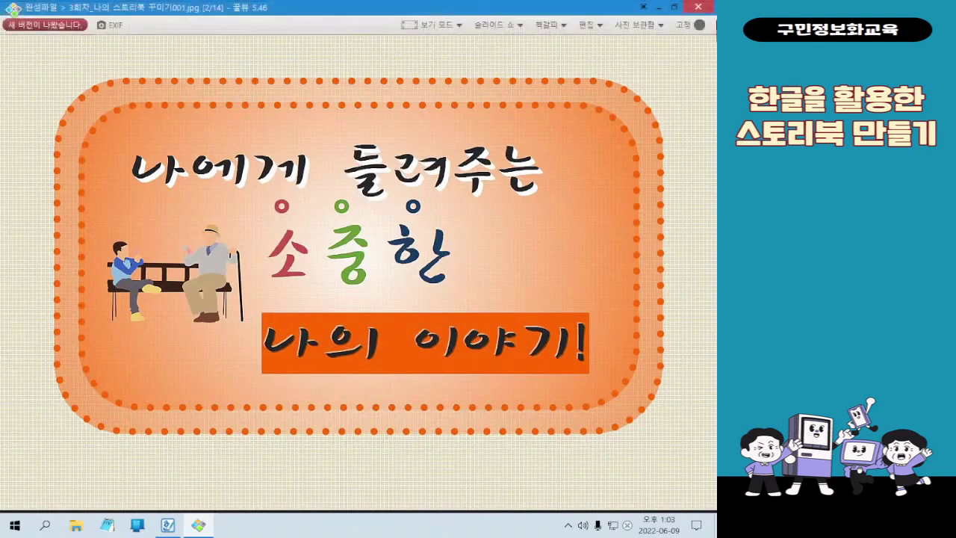
click(671, 9)
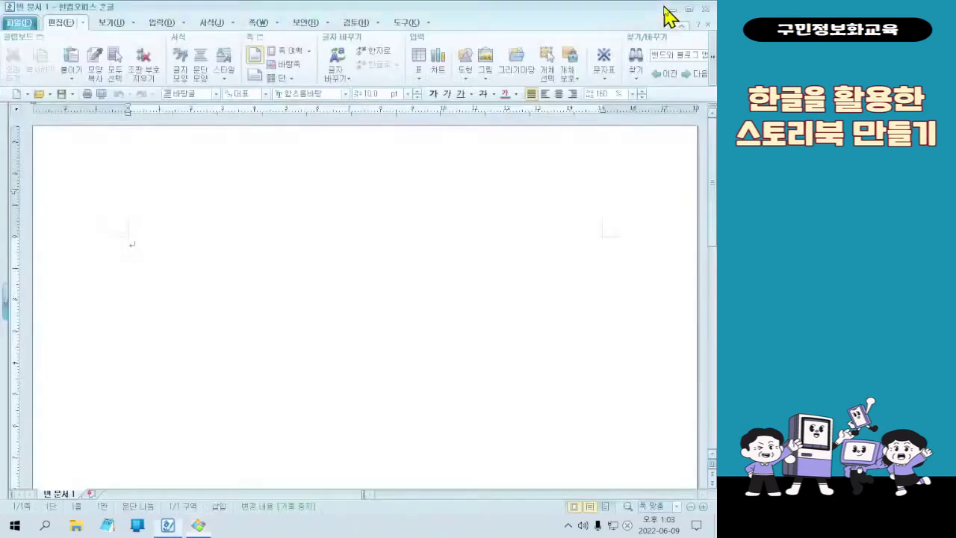
click(705, 9)
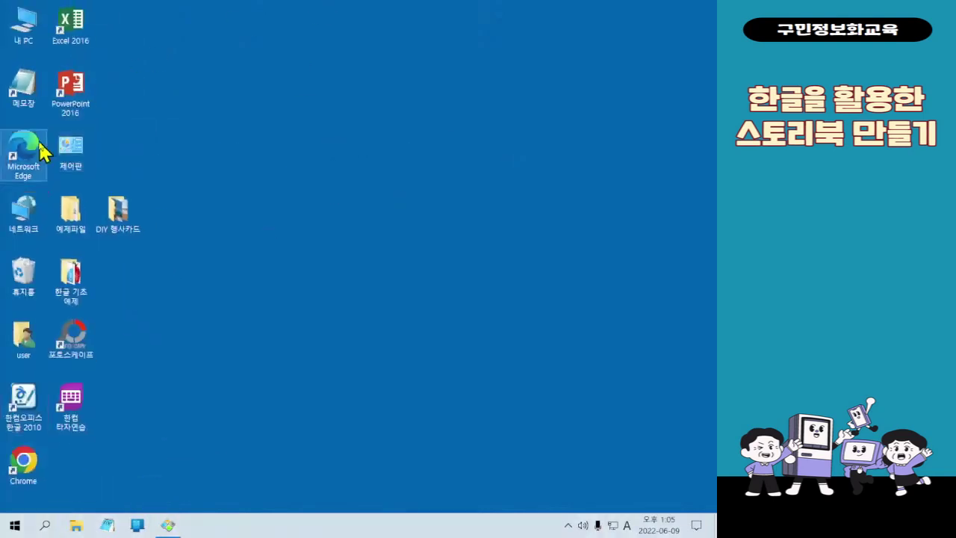
Step: Open Microsoft Edge and search Naver for "눈누"
double_click(36, 147)
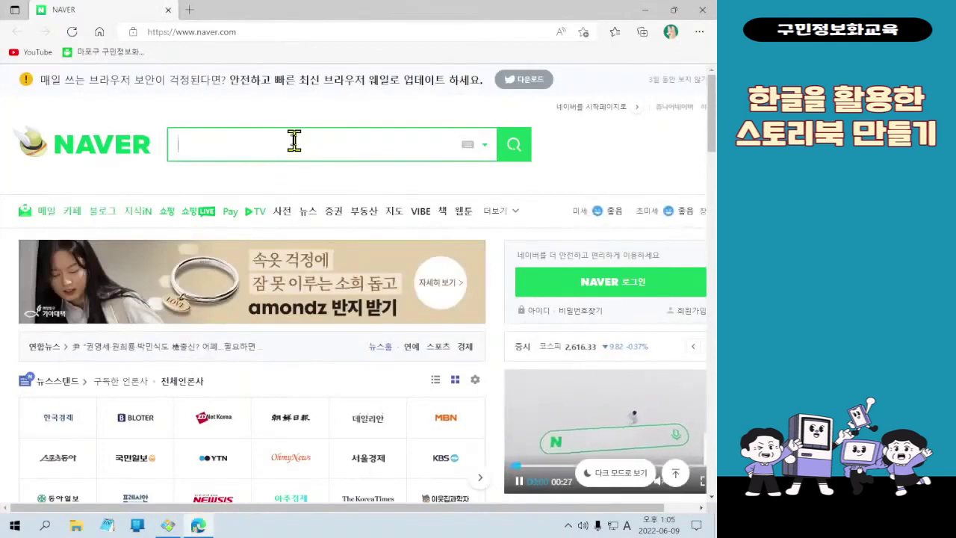
key(Hangul)
text(눈누)
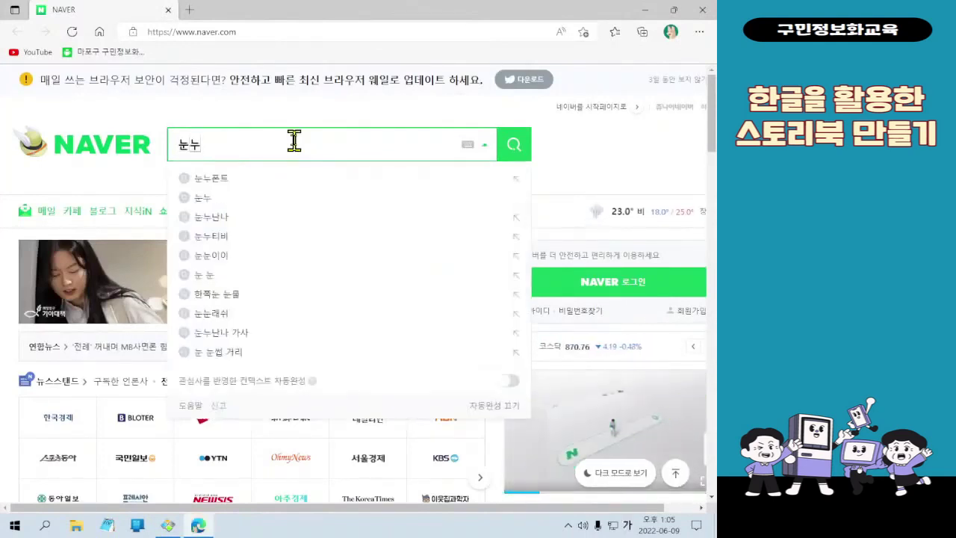
key(ctrl+1)
click(327, 164)
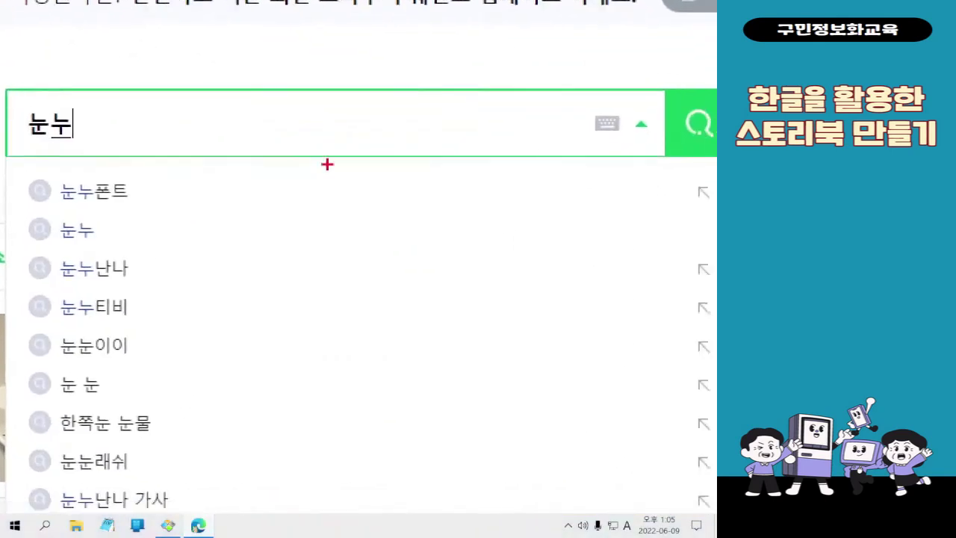
mouse_move(664, 88)
mouse_down()
mouse_move(716, 155)
mouse_move(497, 414)
mouse_move(455, 447)
mouse_up()
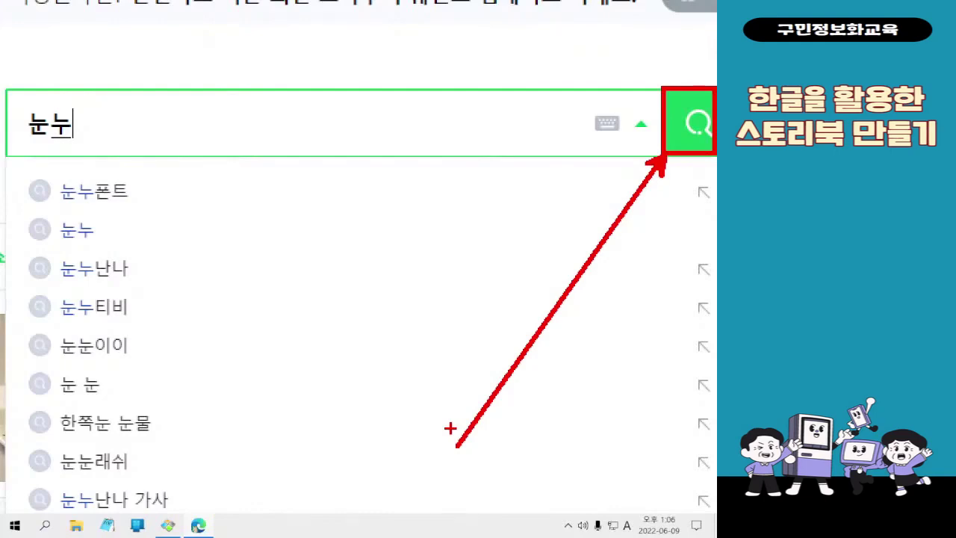
click(708, 131)
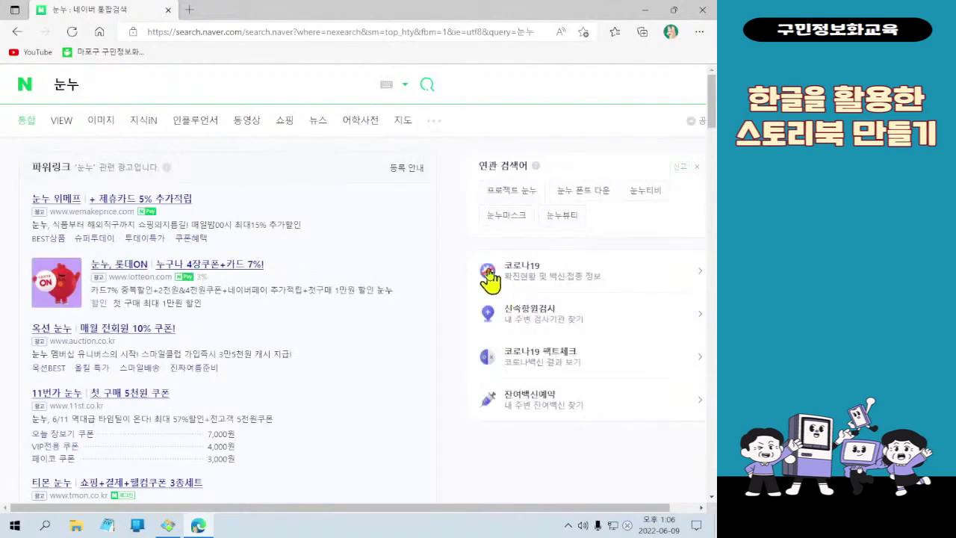
Step: Open the 눈누 free Korean font site (noonnu.cc) from the search results
scroll(215, 176, down, 2)
scroll(215, 176, down, 3)
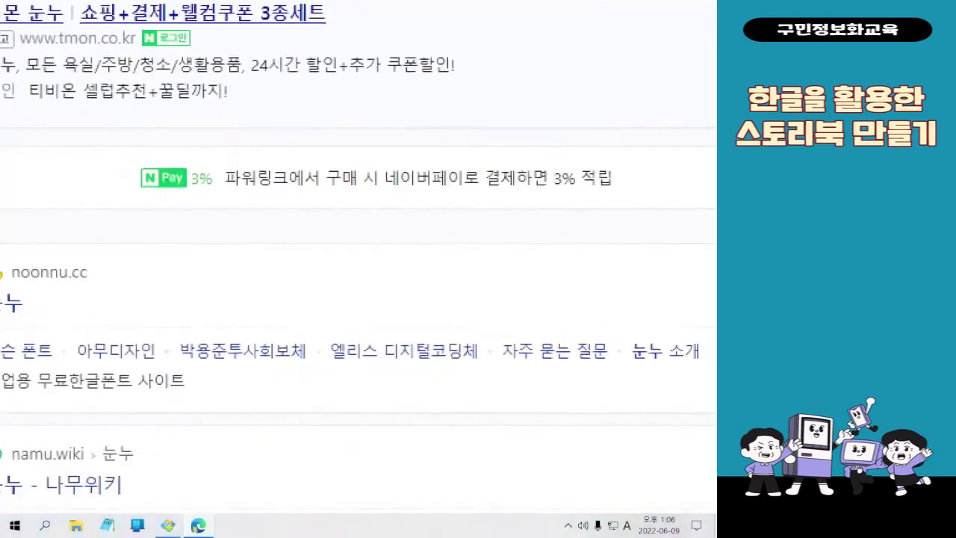
drag(1, 230, 179, 317)
mouse_move(194, 217)
mouse_down()
mouse_move(223, 218)
mouse_move(237, 193)
mouse_up()
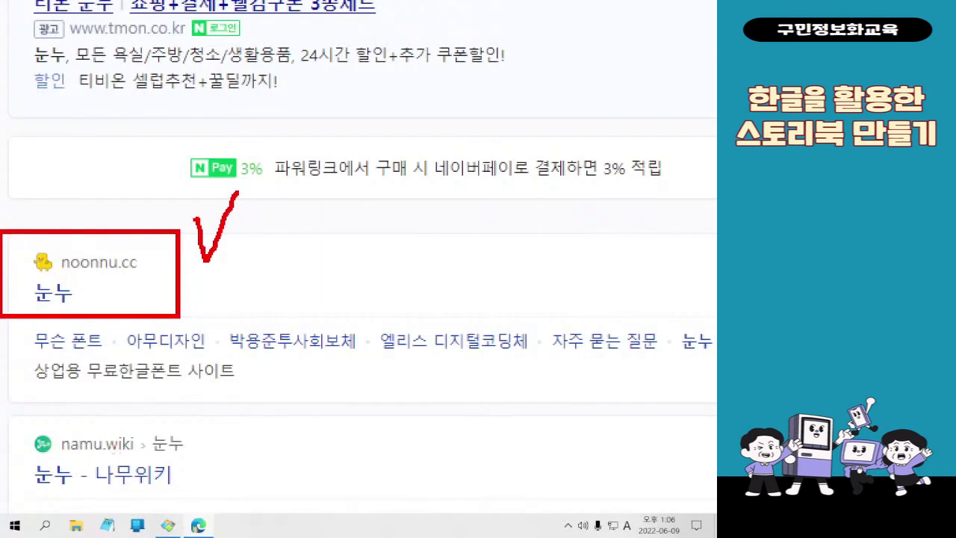
key(Escape)
click(39, 362)
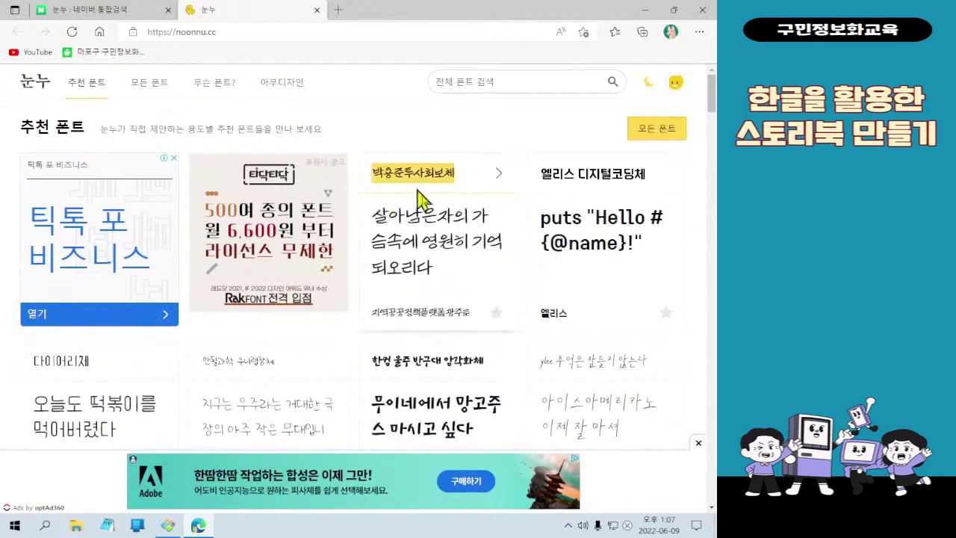
Step: Look over the recommended fonts and open the 모든 폰트 (all fonts) list, dismissing the advertisement
scroll(407, 261, down, 1)
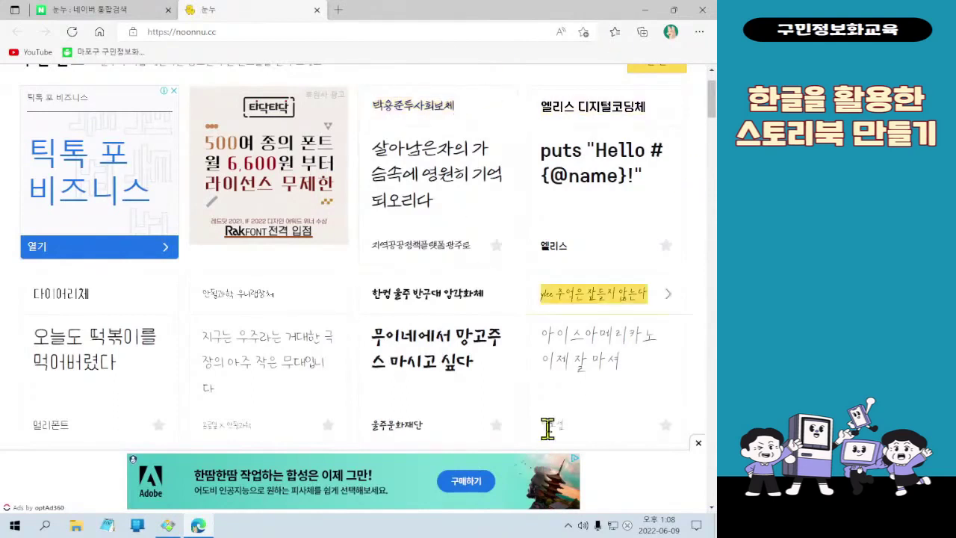
scroll(561, 404, up, 1)
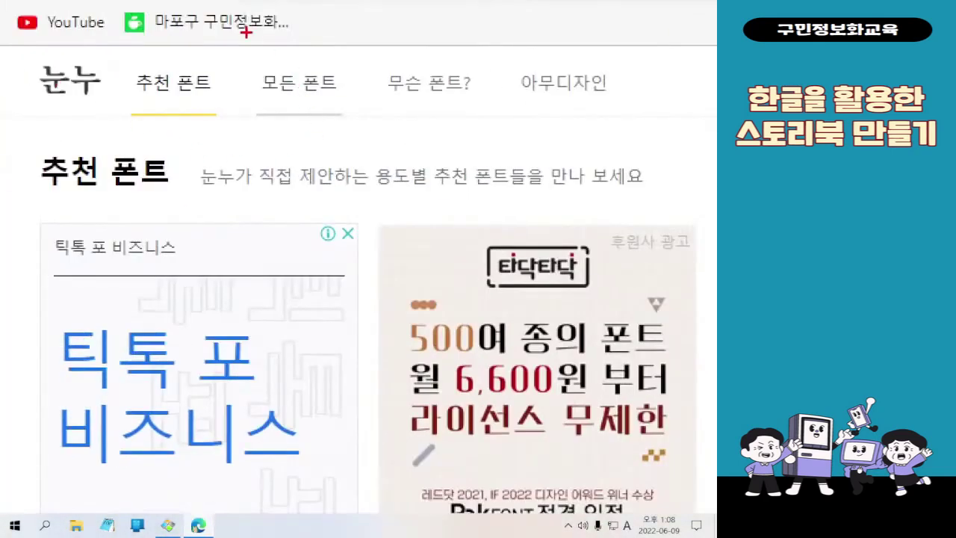
mouse_move(246, 33)
mouse_down()
mouse_move(350, 107)
mouse_move(362, 132)
mouse_up()
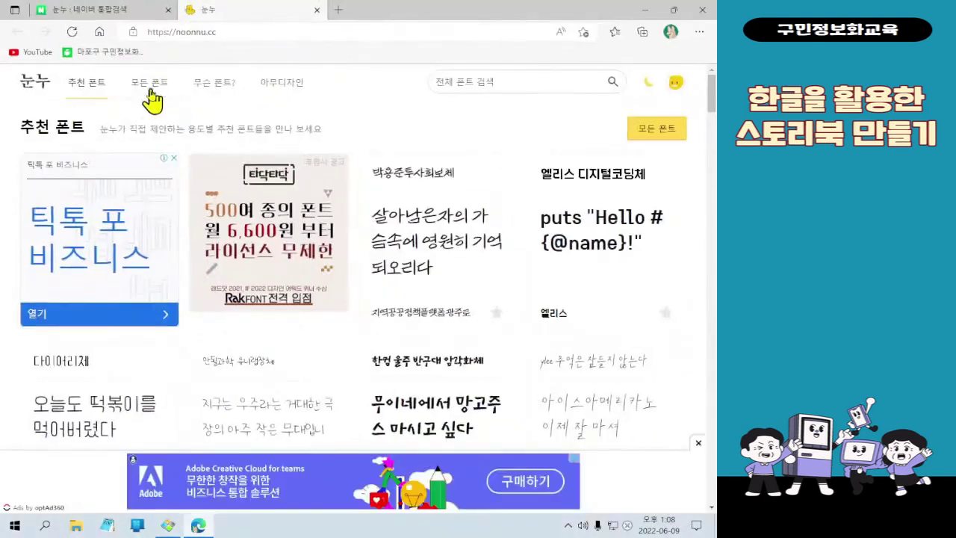
click(299, 88)
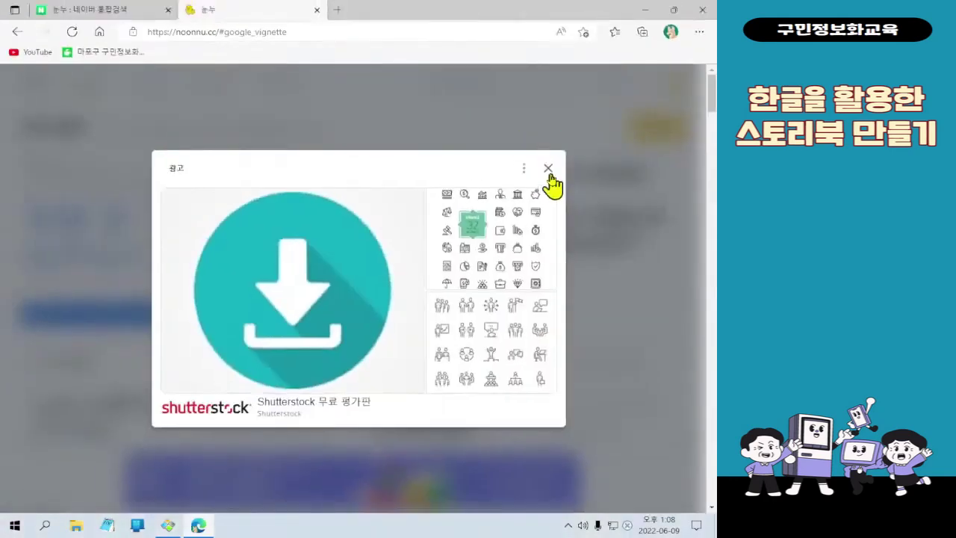
click(497, 123)
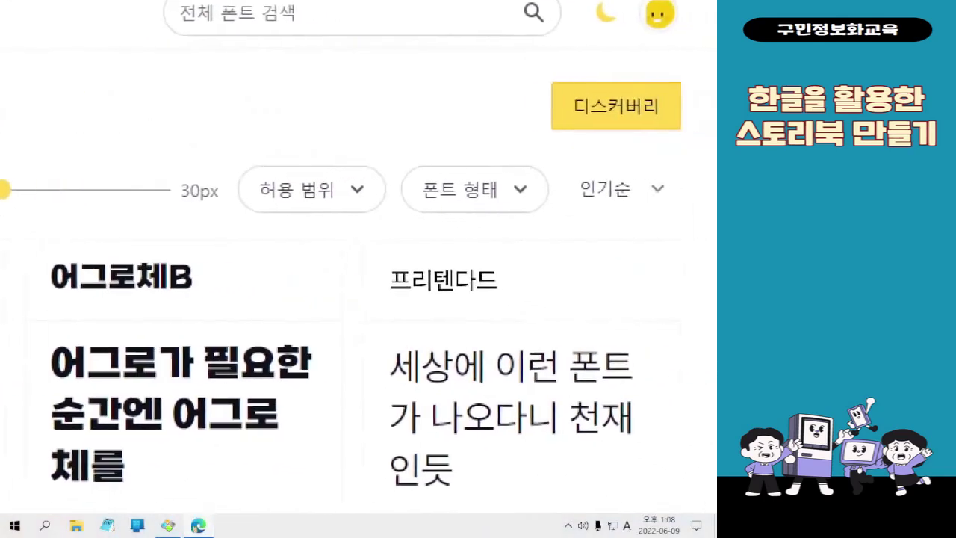
Step: Filter the font list by the font style (폰트 형태) 고딕
drag(383, 156, 537, 224)
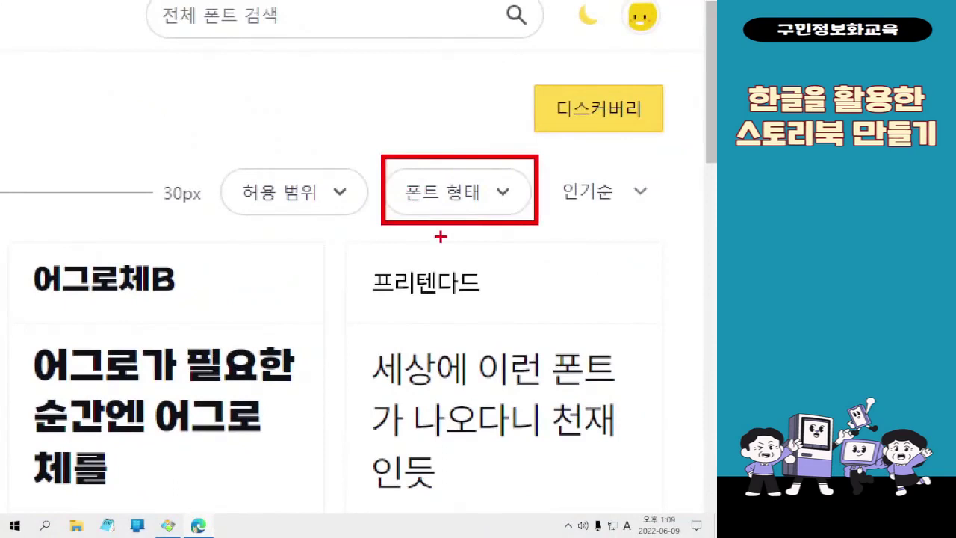
drag(441, 236, 245, 415)
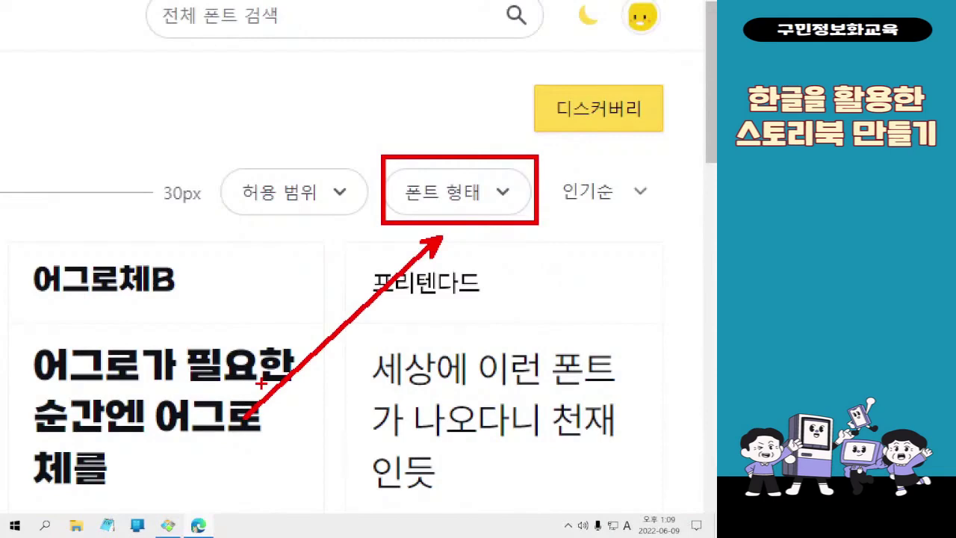
click(431, 207)
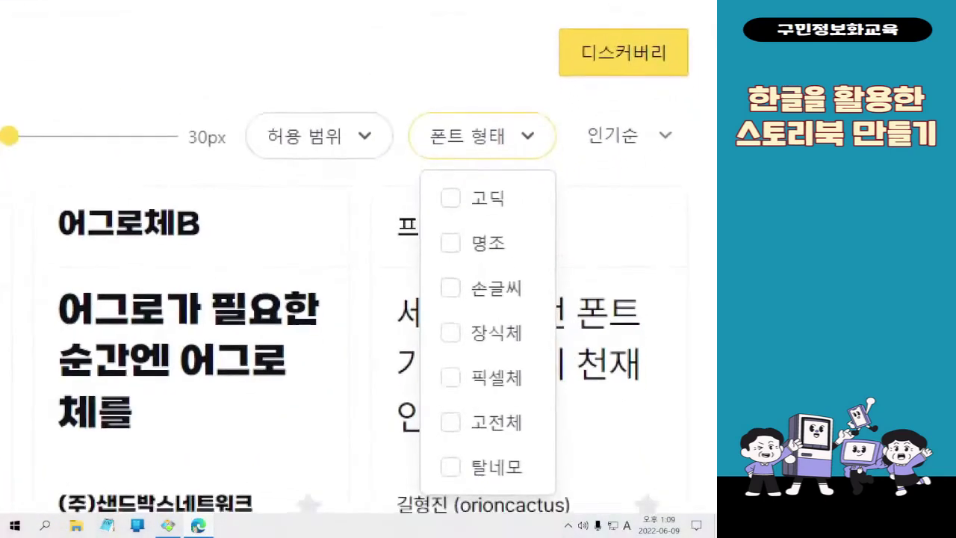
click(627, 220)
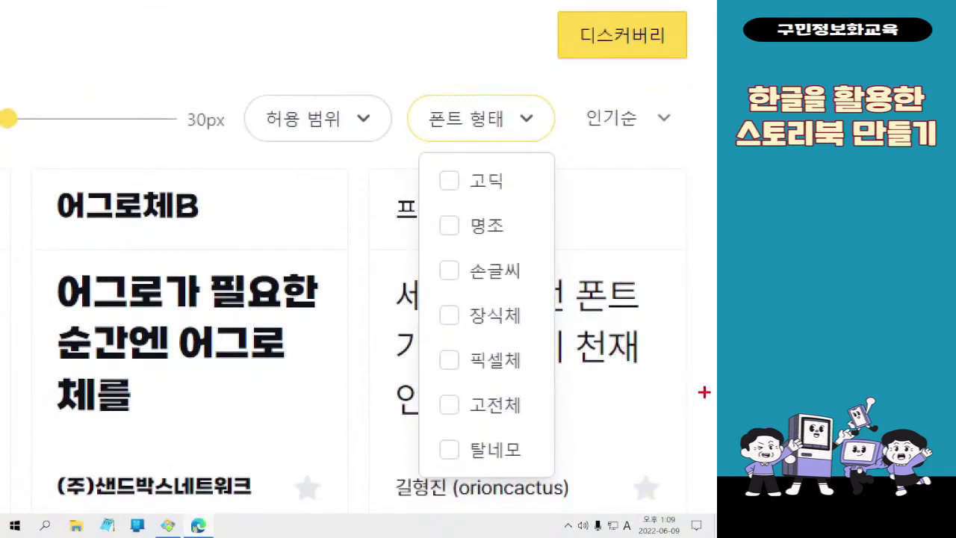
drag(419, 159, 511, 211)
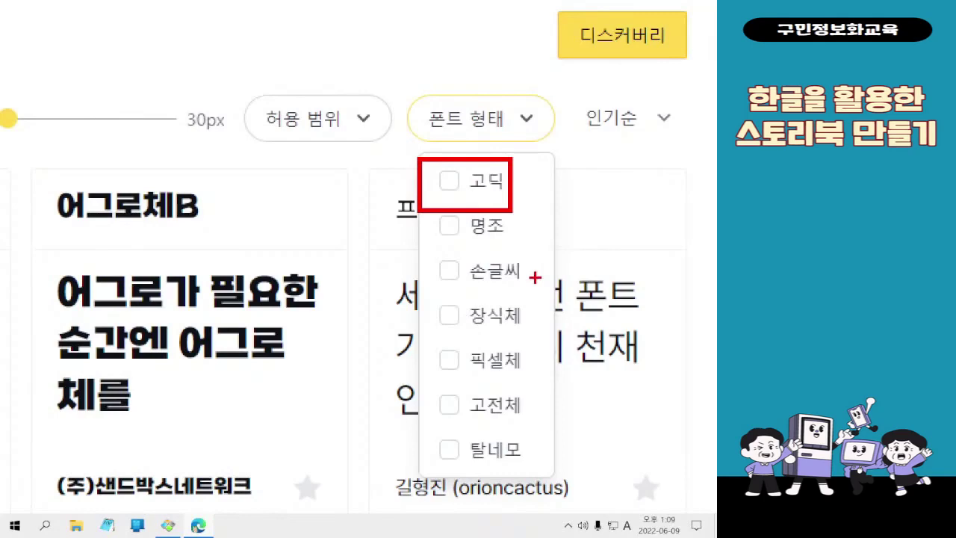
click(485, 187)
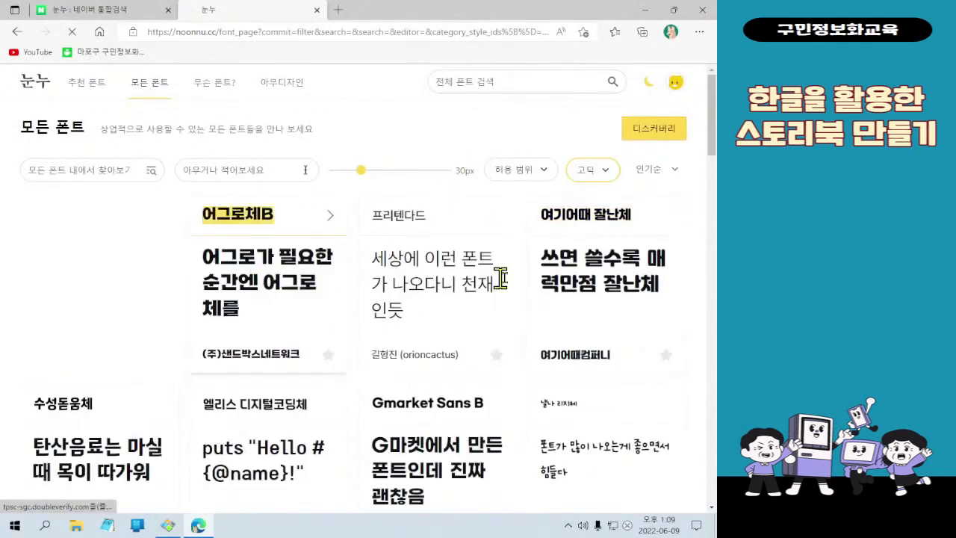
Step: Browse the filtered 고딕 fonts and open the detail page of the 여기어때 잘난체 font
scroll(581, 275, down, 1)
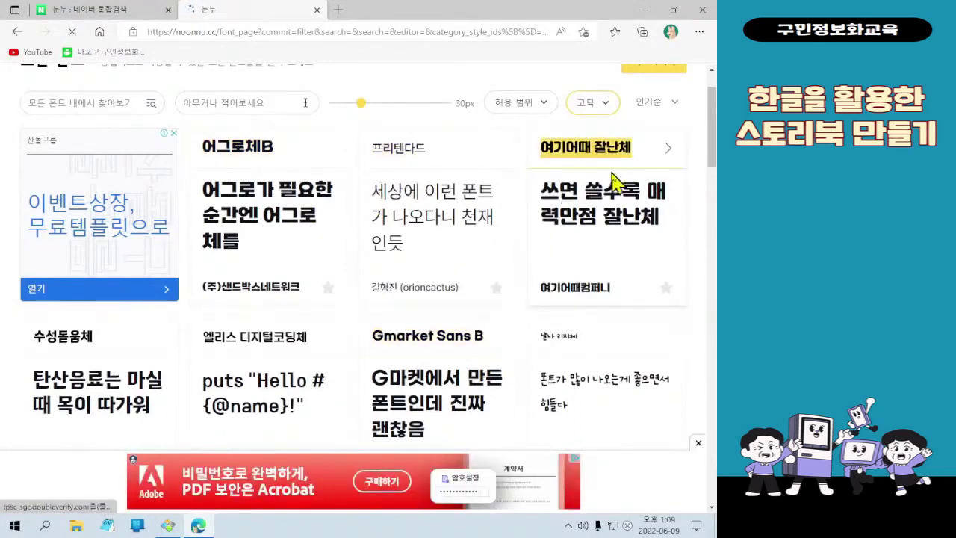
scroll(377, 279, down, 1)
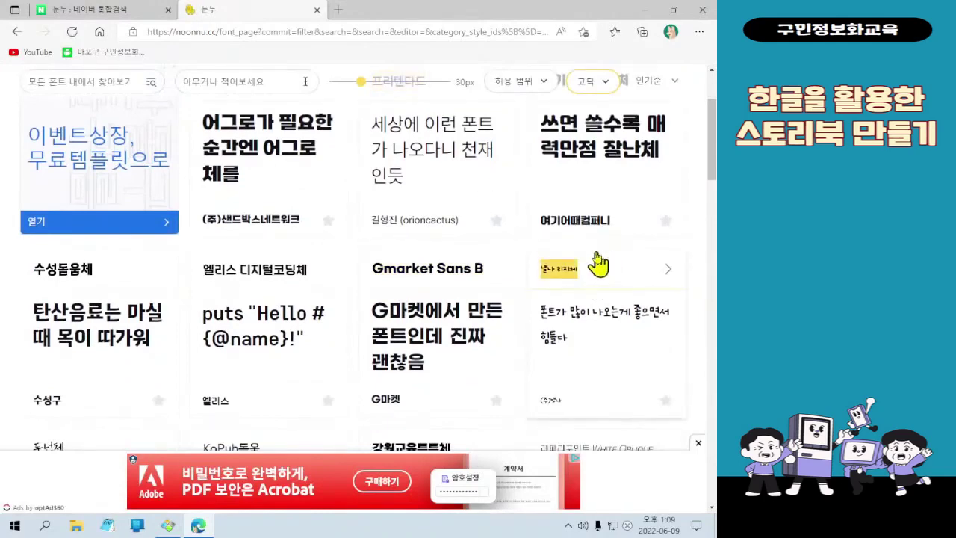
scroll(310, 309, down, 2)
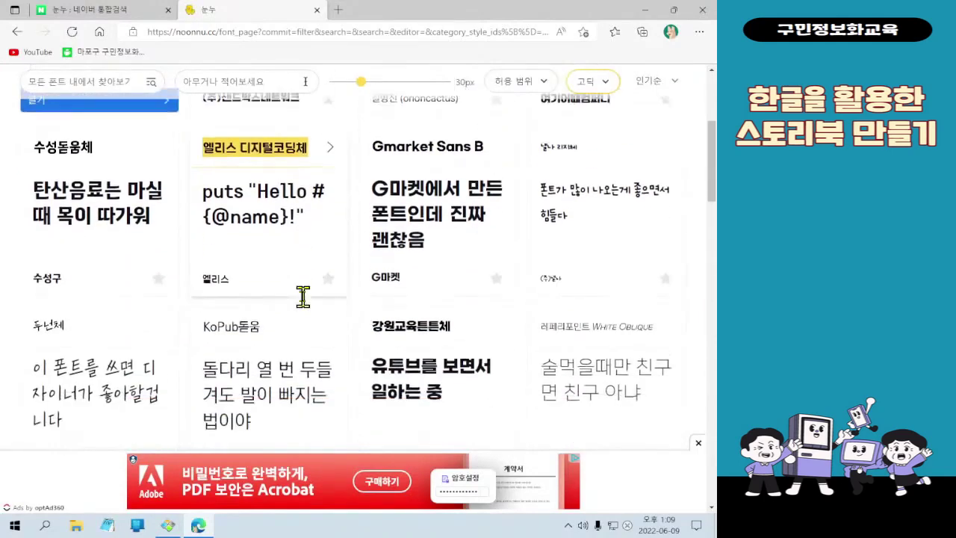
click(177, 526)
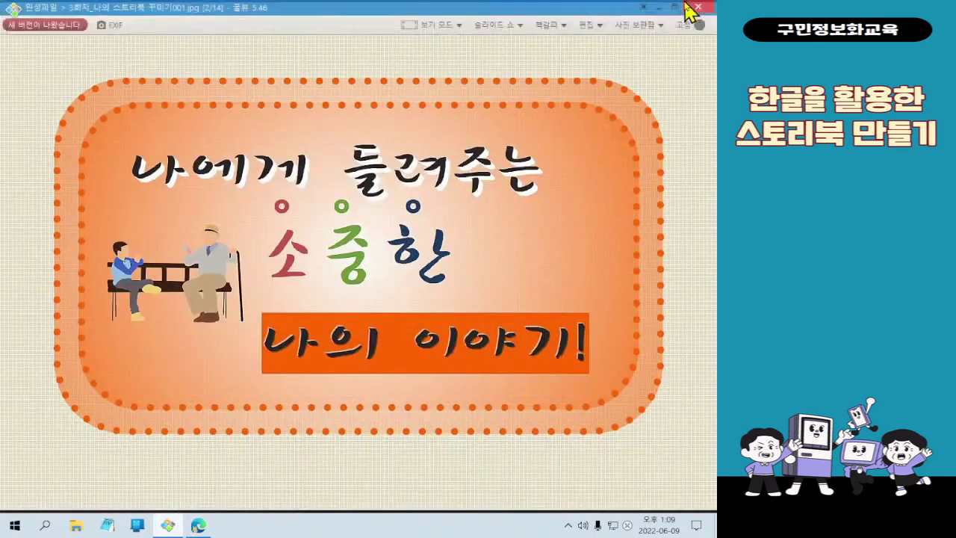
click(659, 8)
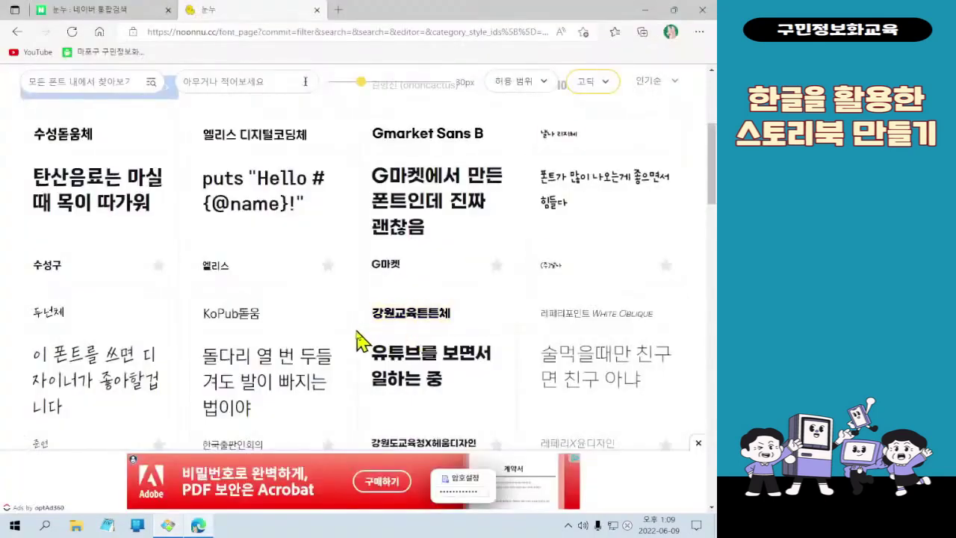
scroll(348, 325, up, 2)
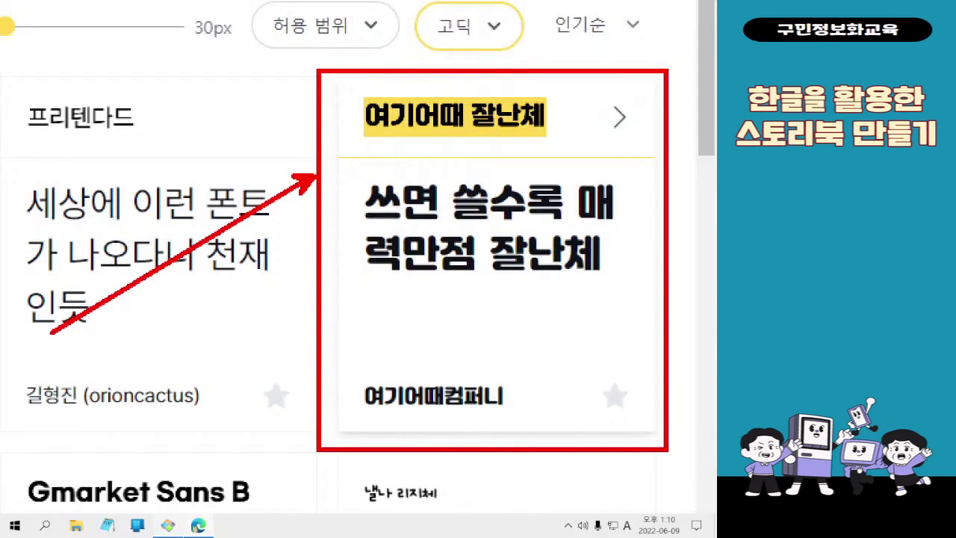
click(544, 153)
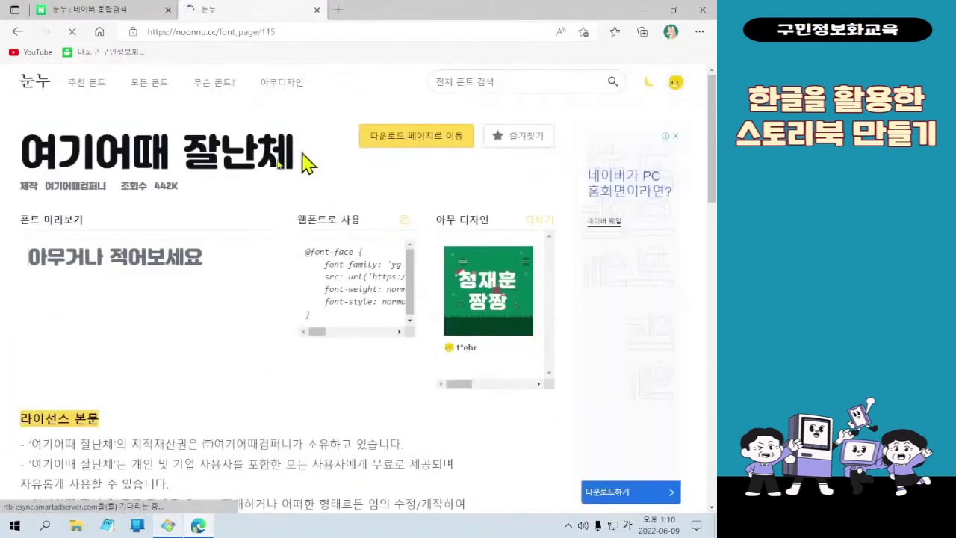
Step: Preview the 여기어때 잘난체 font with the two-line sample text "안녕하세요~" and "반갑습니다^^"
click(89, 266)
click(88, 265)
key(Hangul)
text(DK)
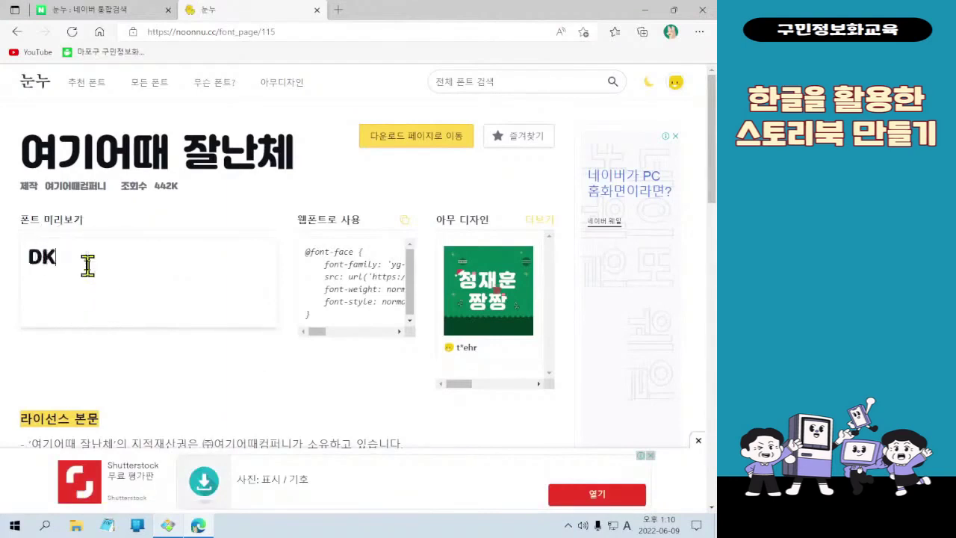
key(BackSpace)
key(Hangul)
key(BackSpace)
text(안녕하세요)
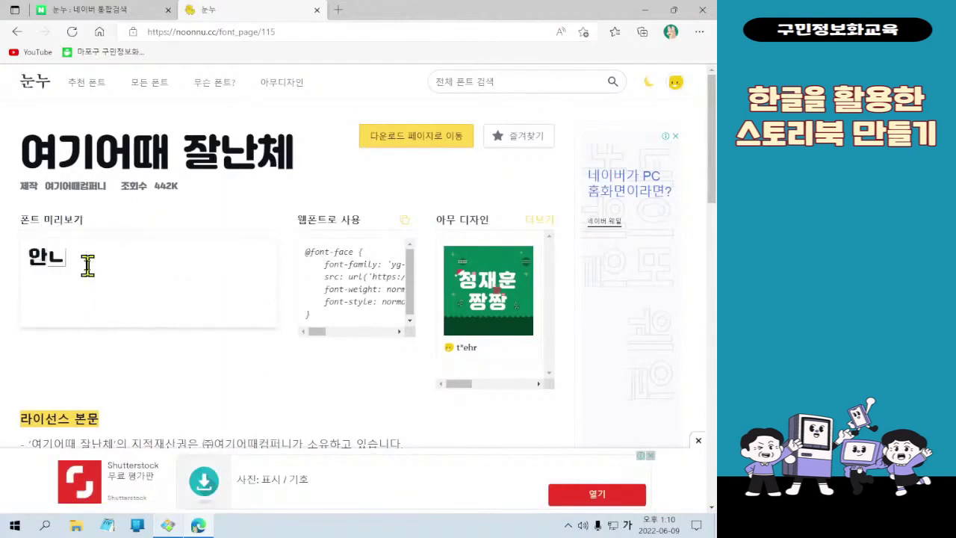
text(~)
key(Return)
text(반갑습니)
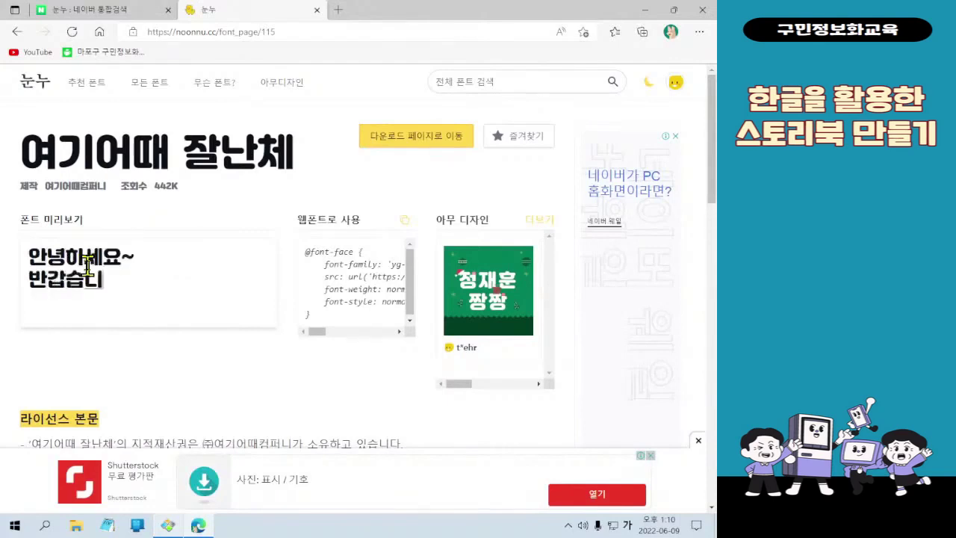
text(다^^)
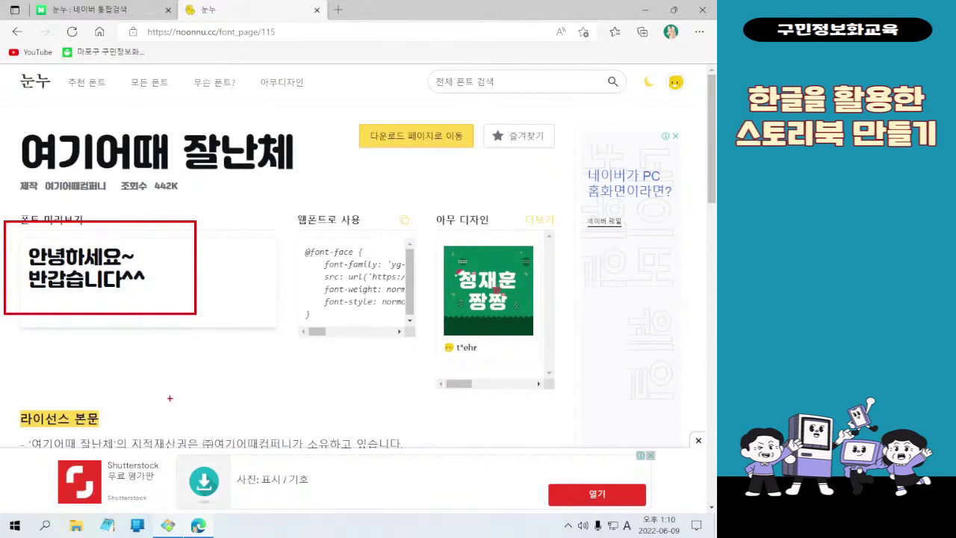
click(230, 313)
mouse_move(341, 109)
mouse_down()
mouse_move(493, 158)
mouse_move(448, 179)
mouse_move(342, 426)
mouse_up()
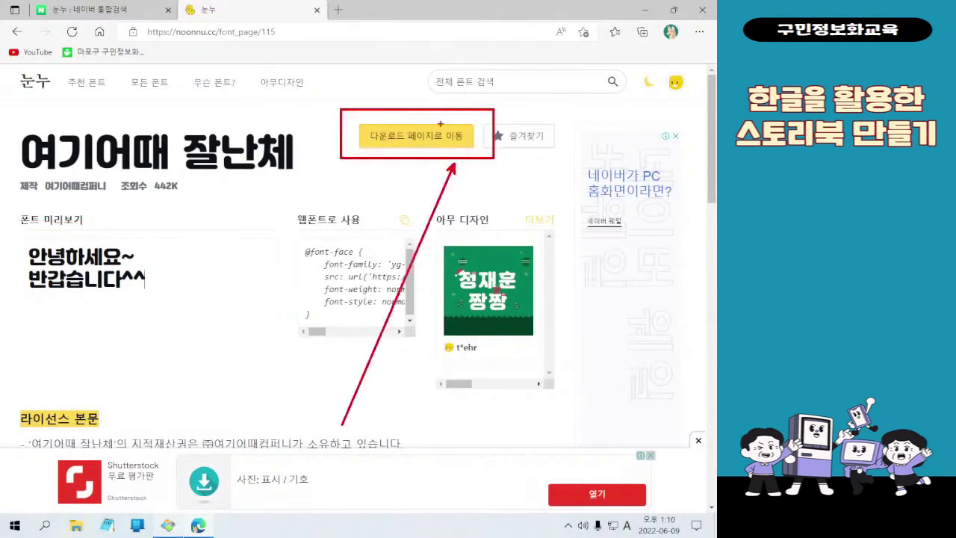
key(ctrl)
key(ctrl)
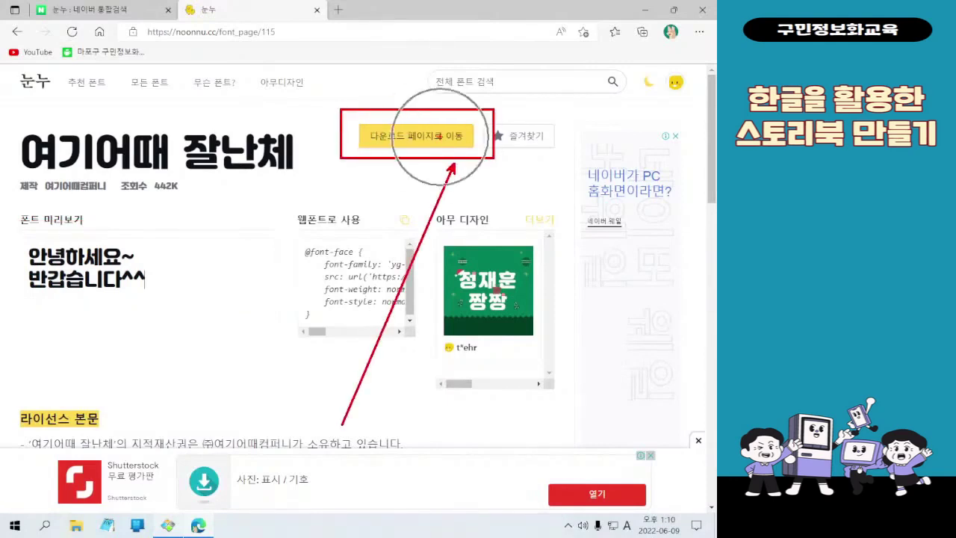
key(ctrl)
key(ctrl)
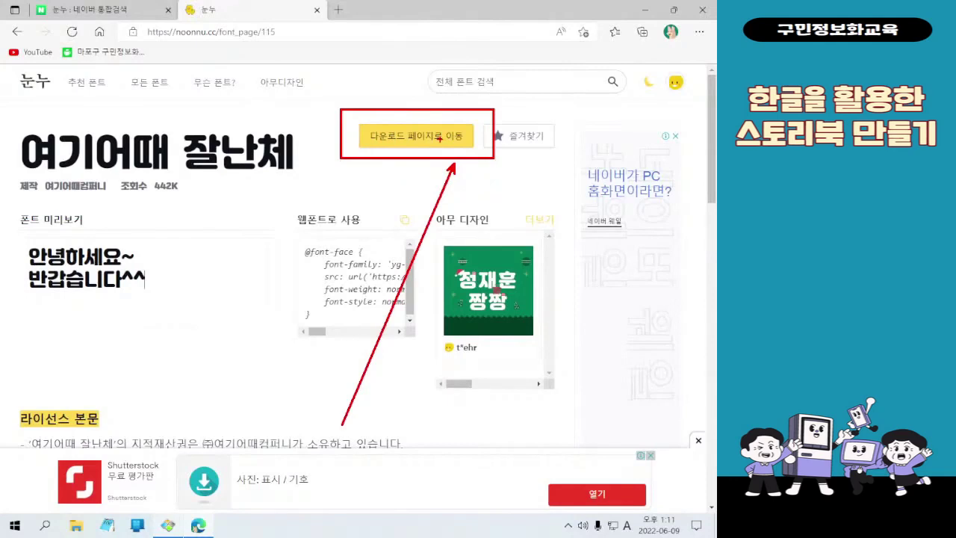
key(Escape)
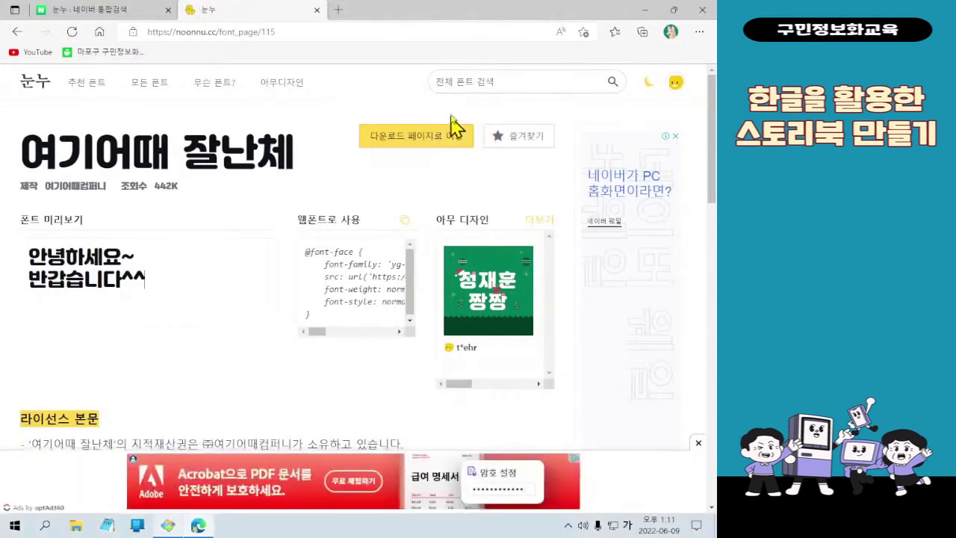
Step: Go to the 여기어때 잘난체 download page and download the TTF version of the font
click(448, 137)
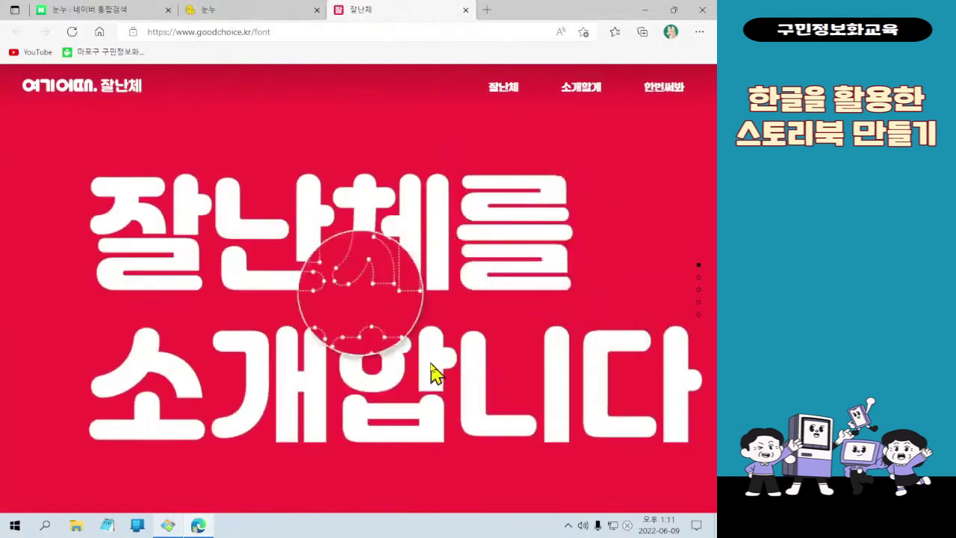
scroll(645, 183, down, 1)
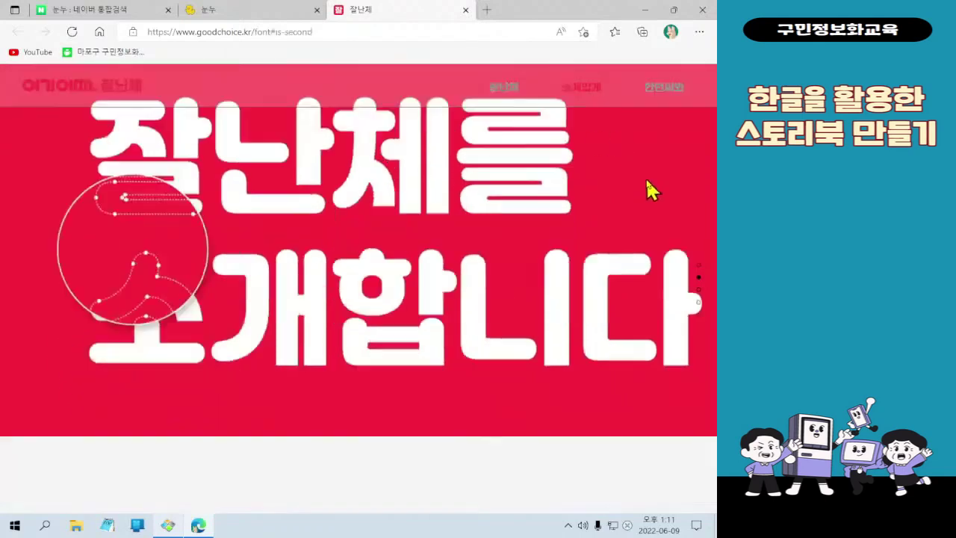
scroll(649, 186, down, 1)
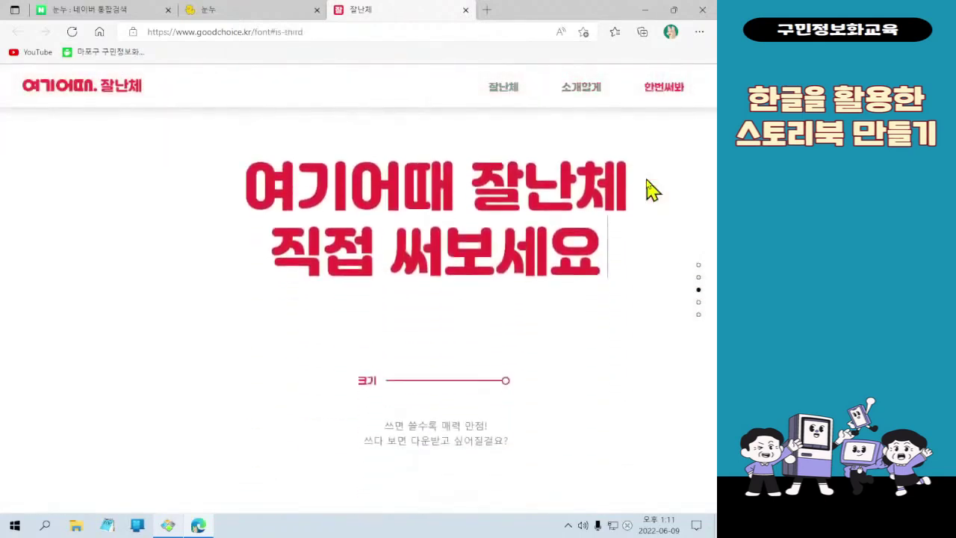
scroll(545, 328, down, 1)
scroll(540, 340, down, 1)
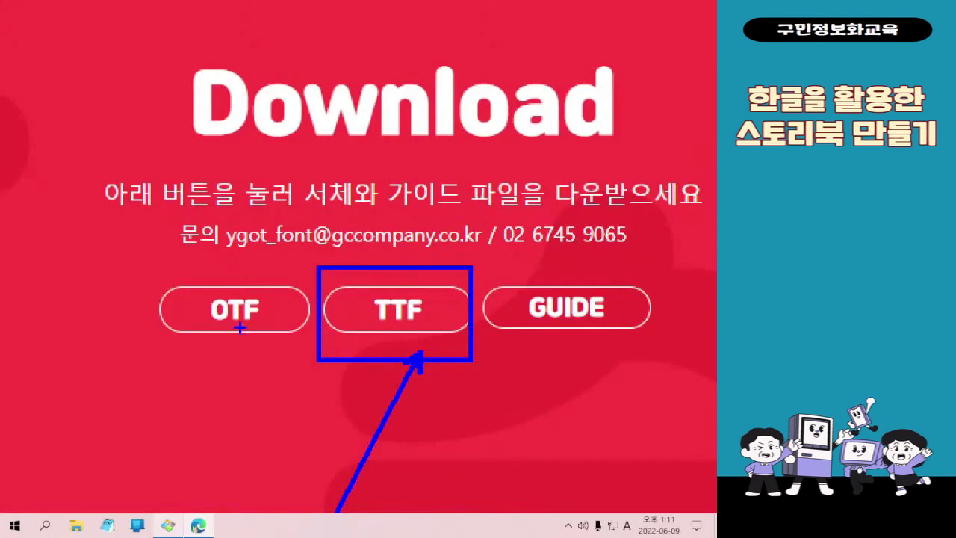
key(Escape)
click(417, 361)
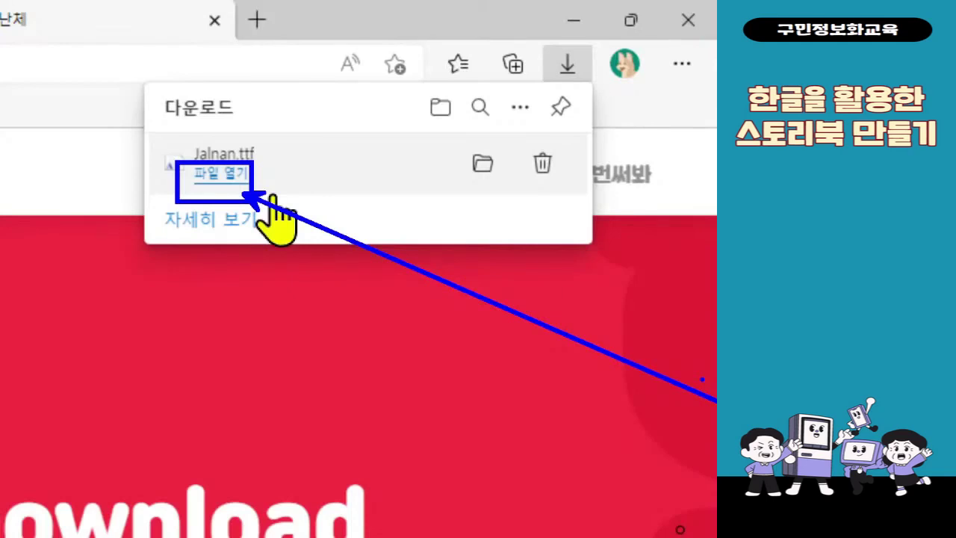
Step: Show the browser's download list and open the downloaded Jalnan.ttf file
key(Escape)
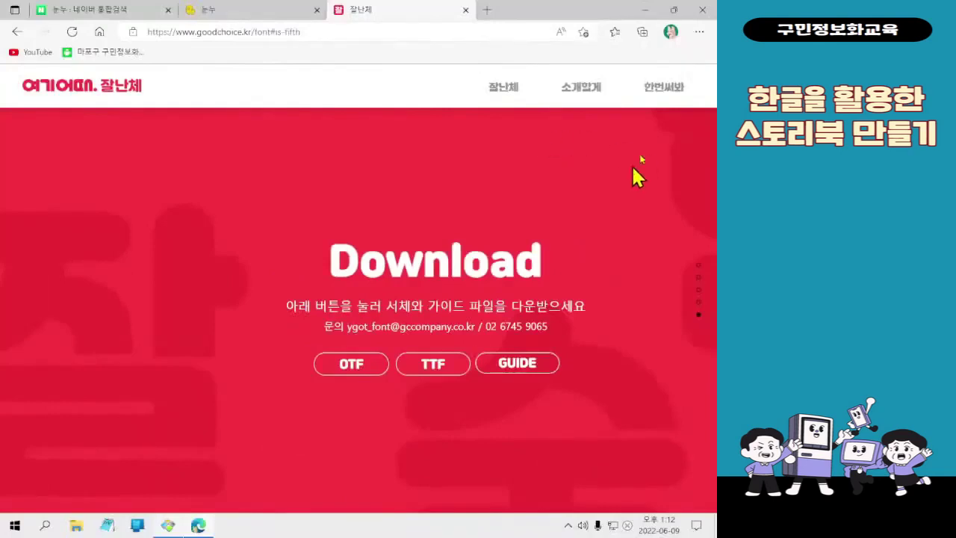
click(699, 31)
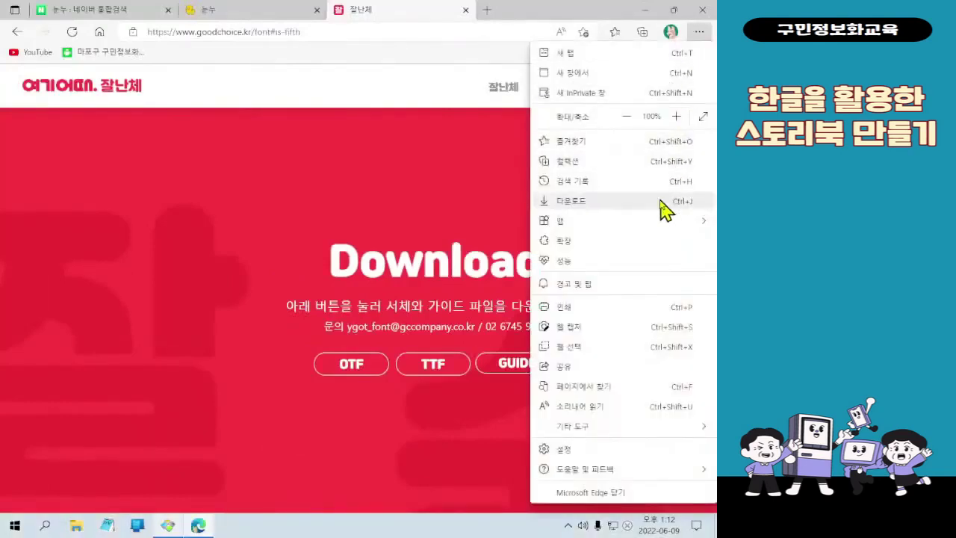
click(665, 207)
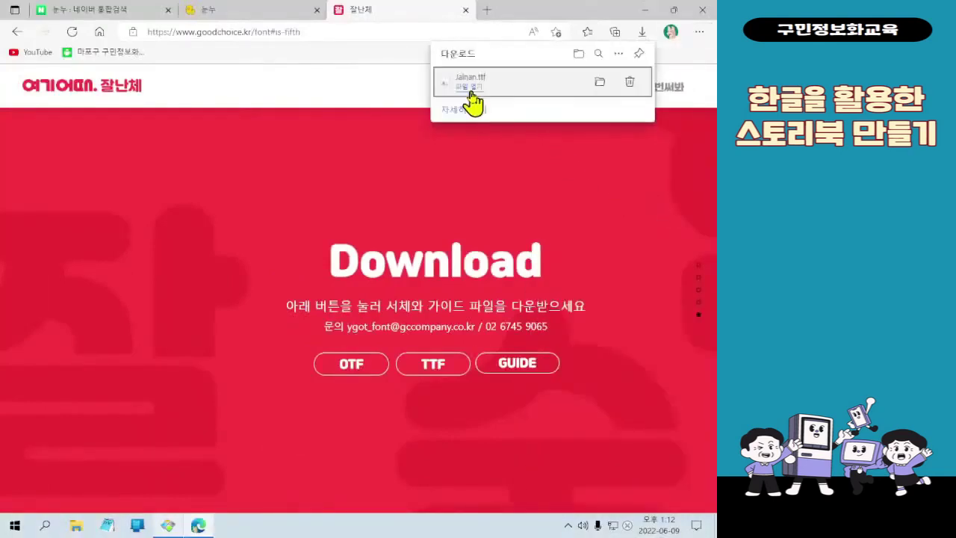
click(494, 104)
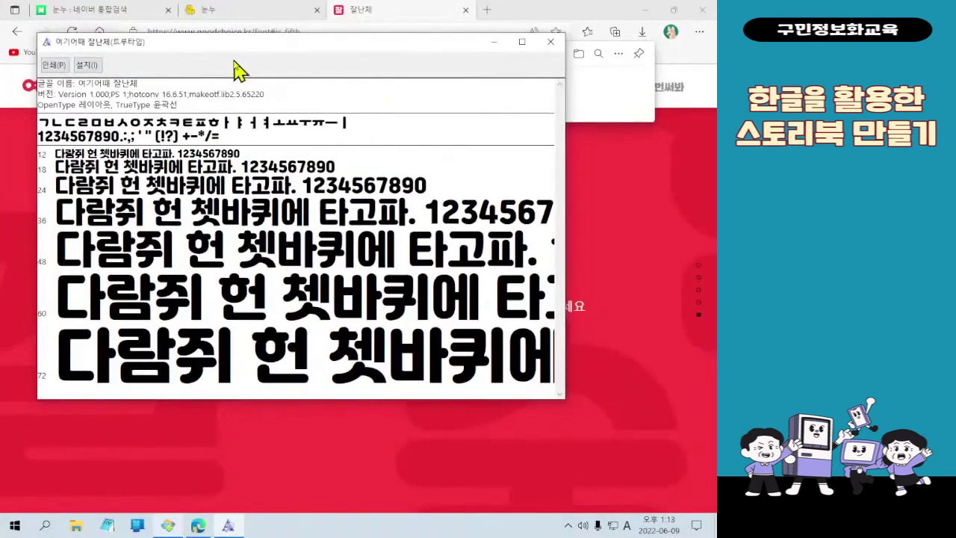
Step: Install the 여기어때 잘난체 font, and close the font preview and the browser
click(87, 65)
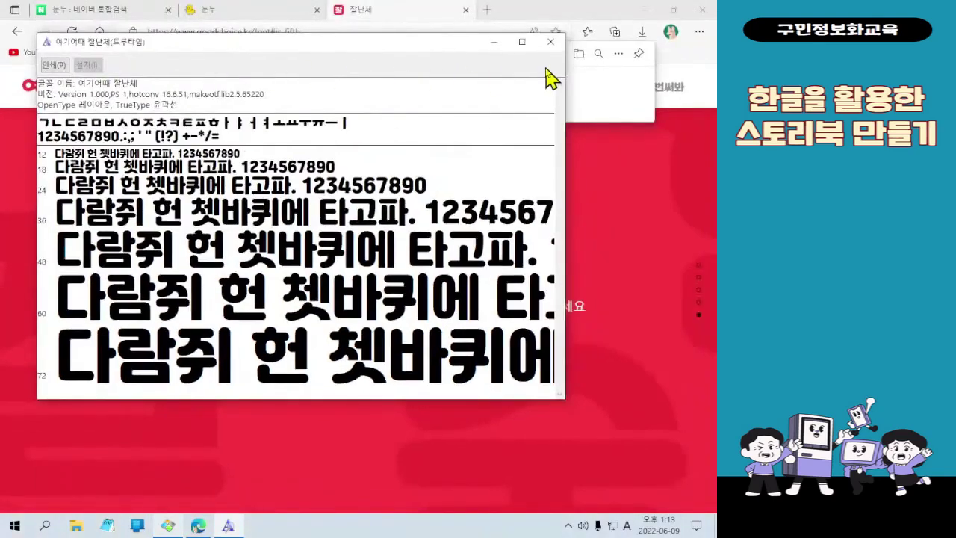
click(552, 46)
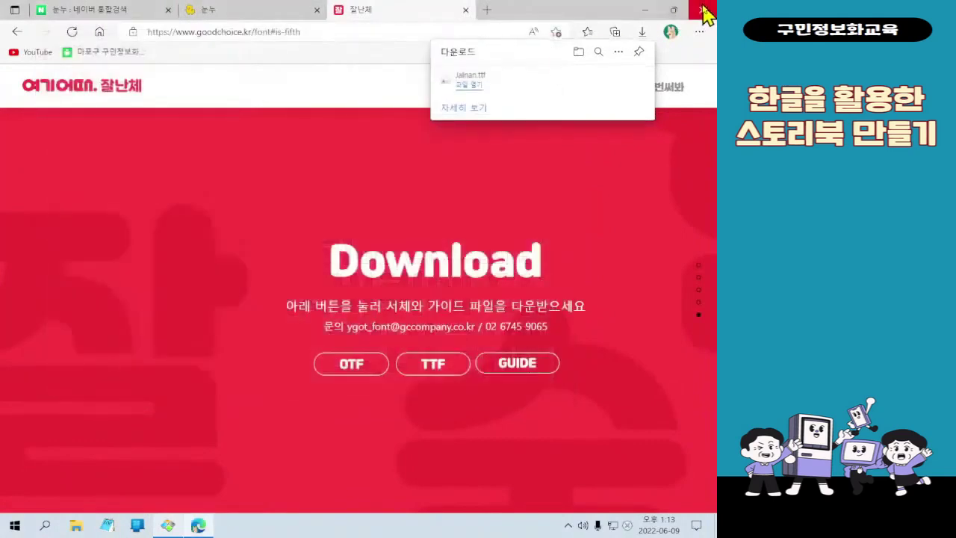
key(alt+F4)
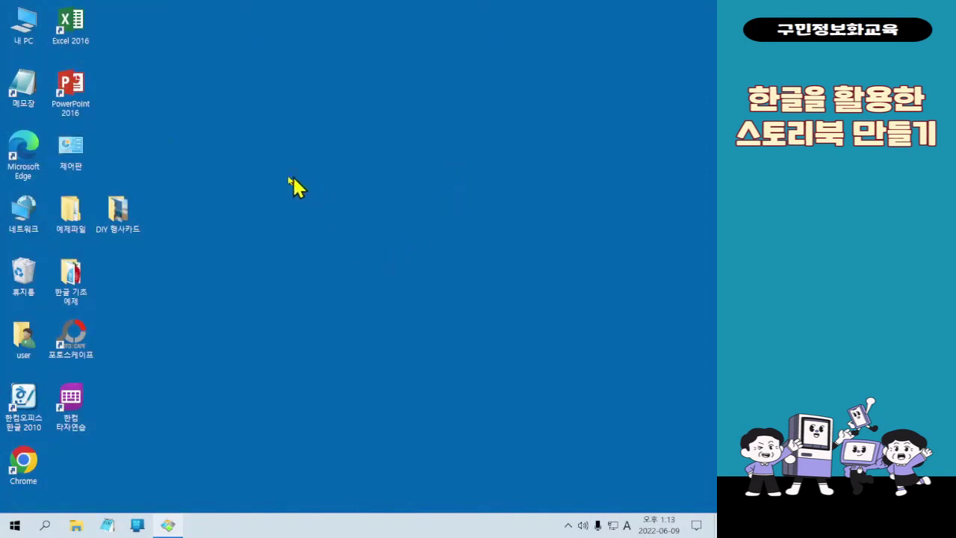
ctrl+scroll(41, 56, up, 3)
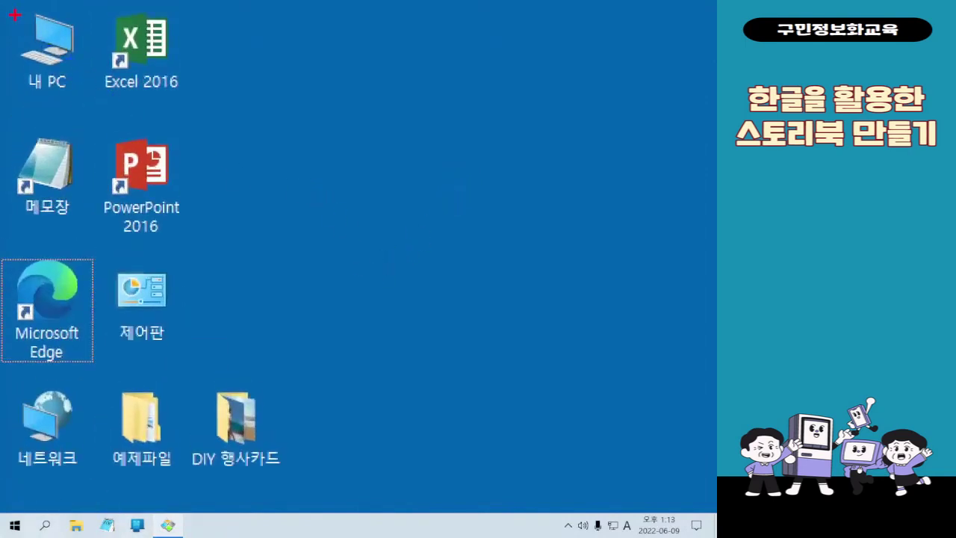
mouse_move(11, 2)
mouse_down()
mouse_move(99, 117)
mouse_move(609, 291)
mouse_up()
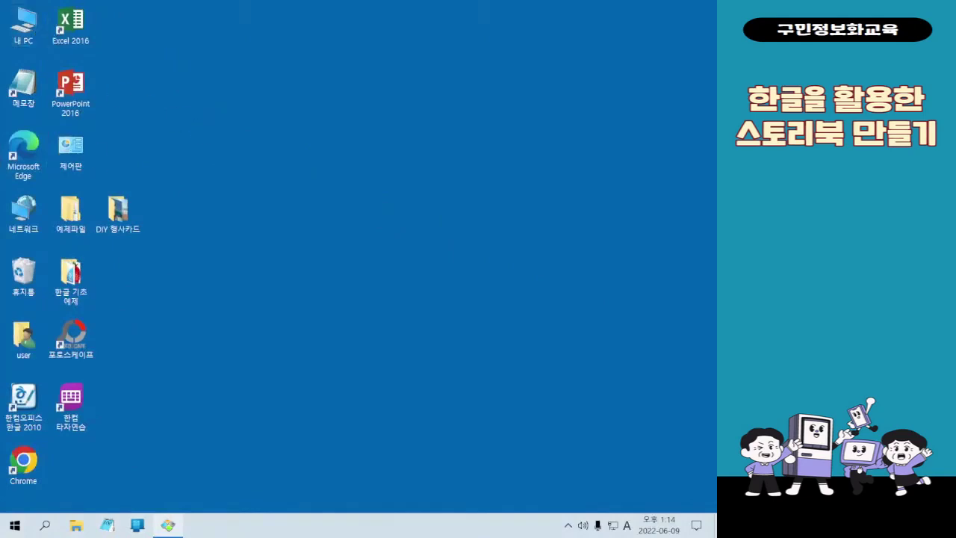
Step: View the Jalnan font file from the 다운로드 folder in File Explorer, and close the preview and the folder window
key(super+e)
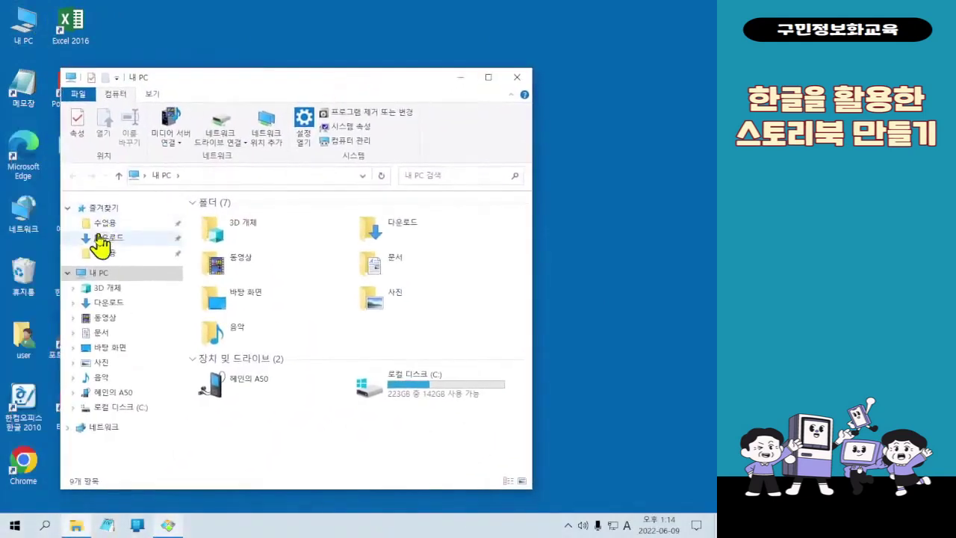
click(108, 237)
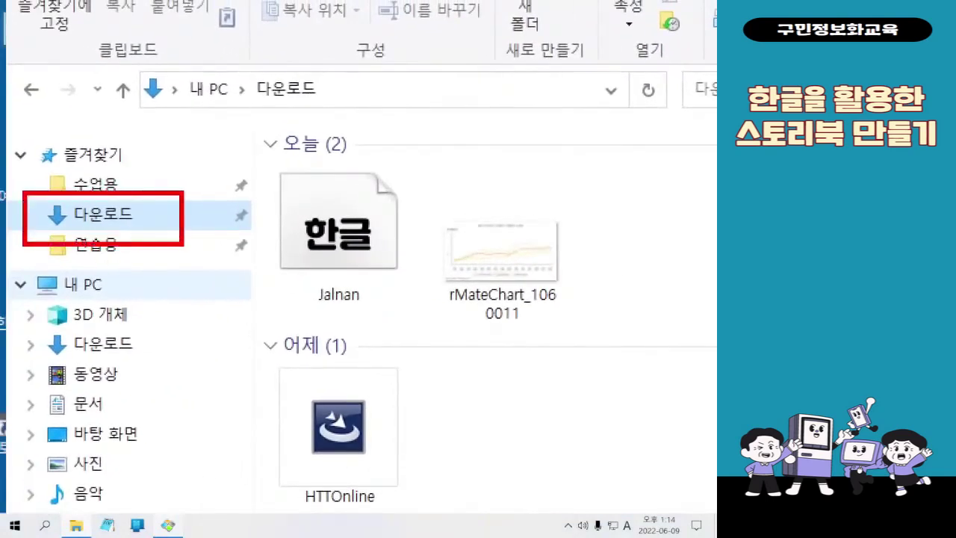
drag(257, 134, 418, 322)
drag(241, 284, 183, 243)
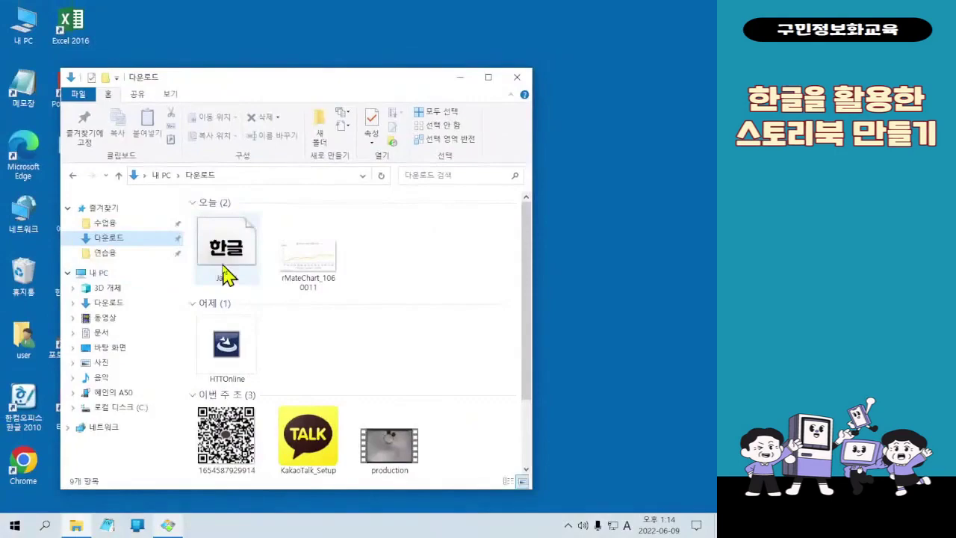
double_click(226, 275)
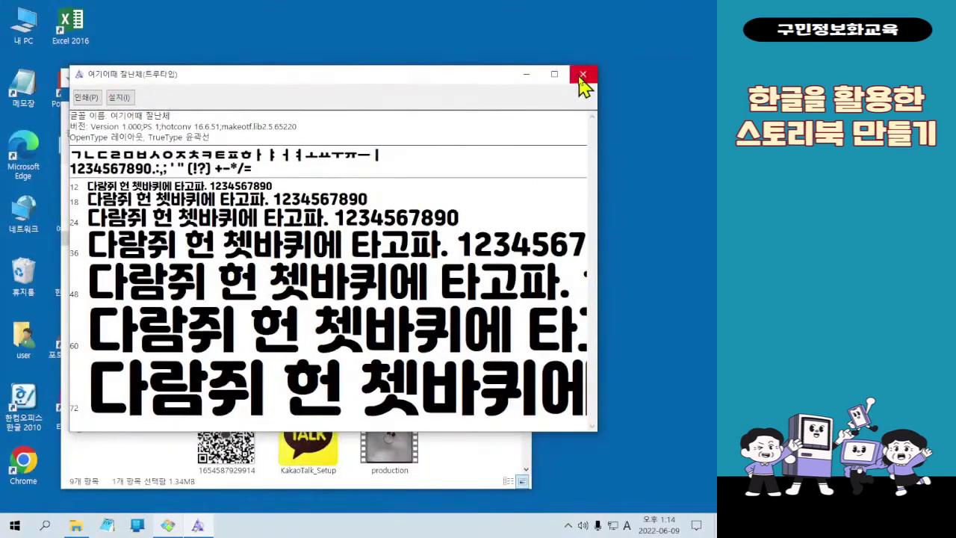
click(580, 77)
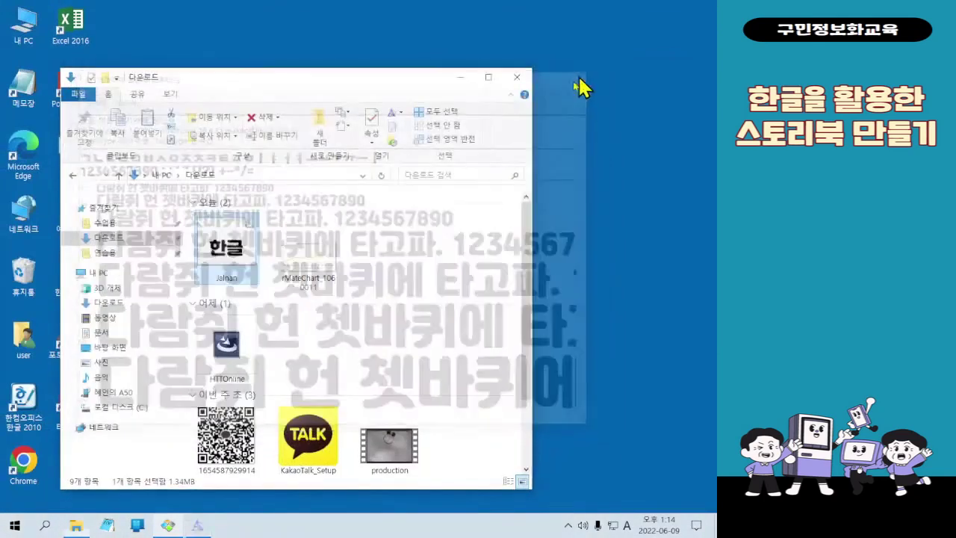
click(517, 77)
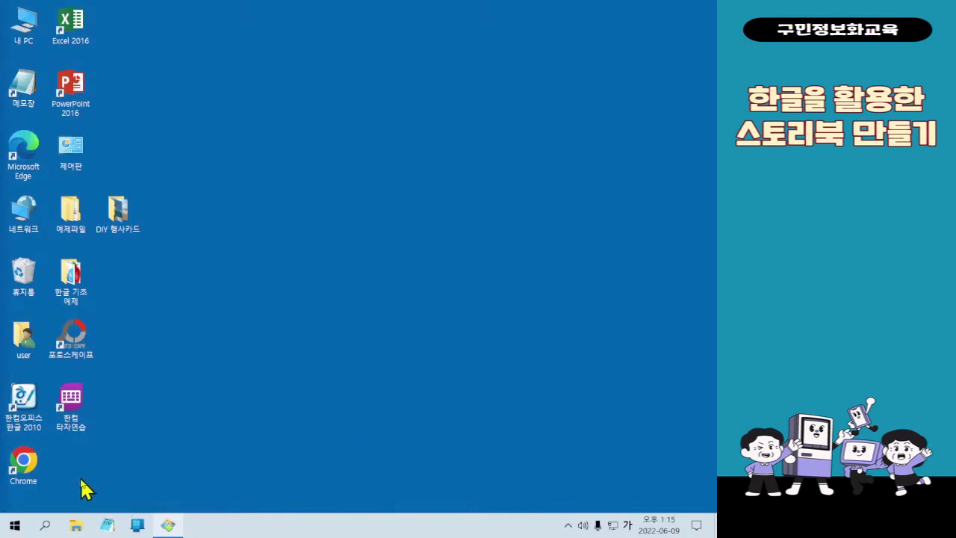
Step: Launch 한컴오피스 한글 2010 from the desktop
key(ctrl+1)
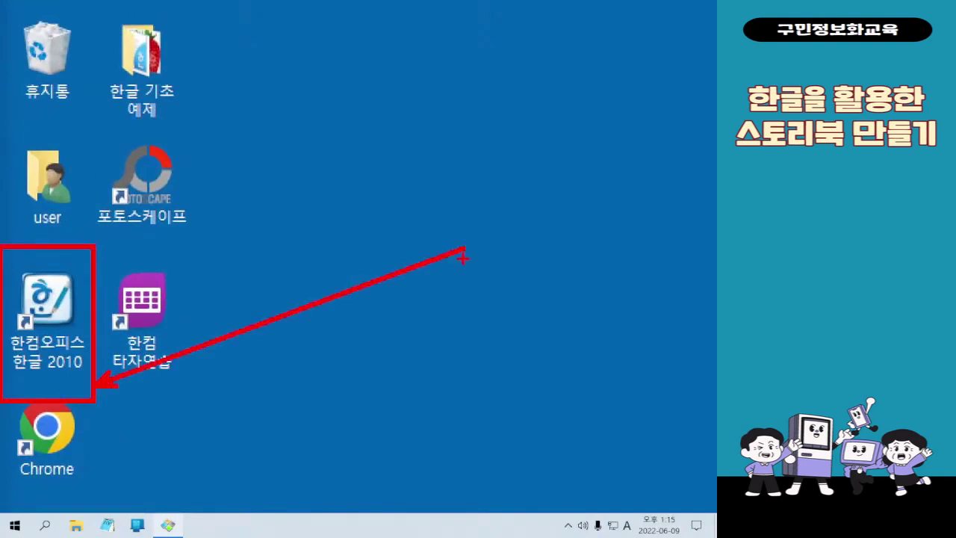
double_click(73, 322)
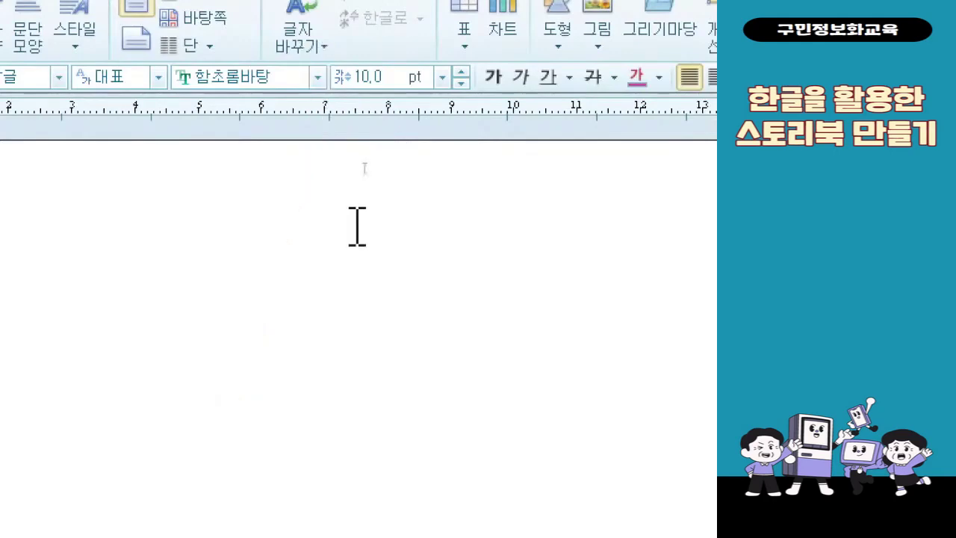
Step: Look through the available fonts for 여기어때 잘난체
click(318, 77)
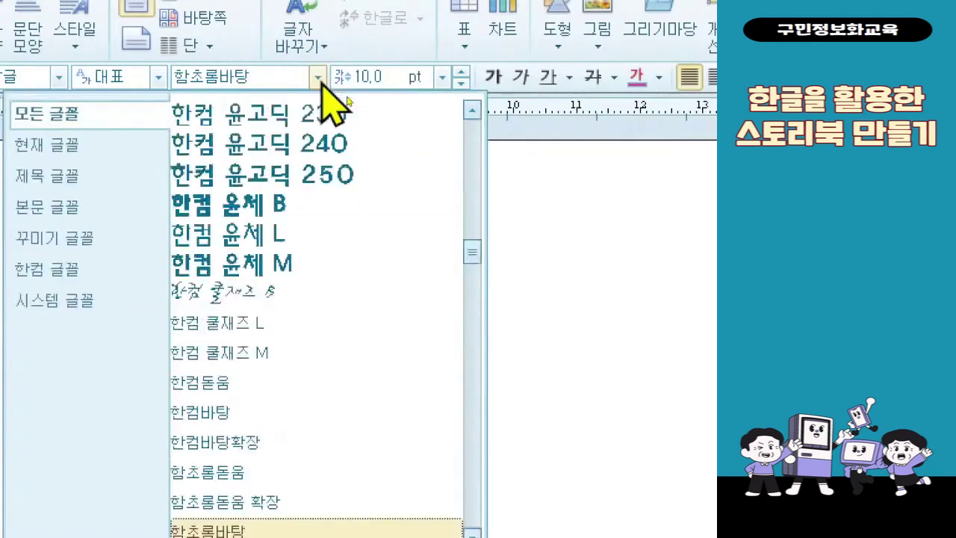
scroll(360, 387, up, 2)
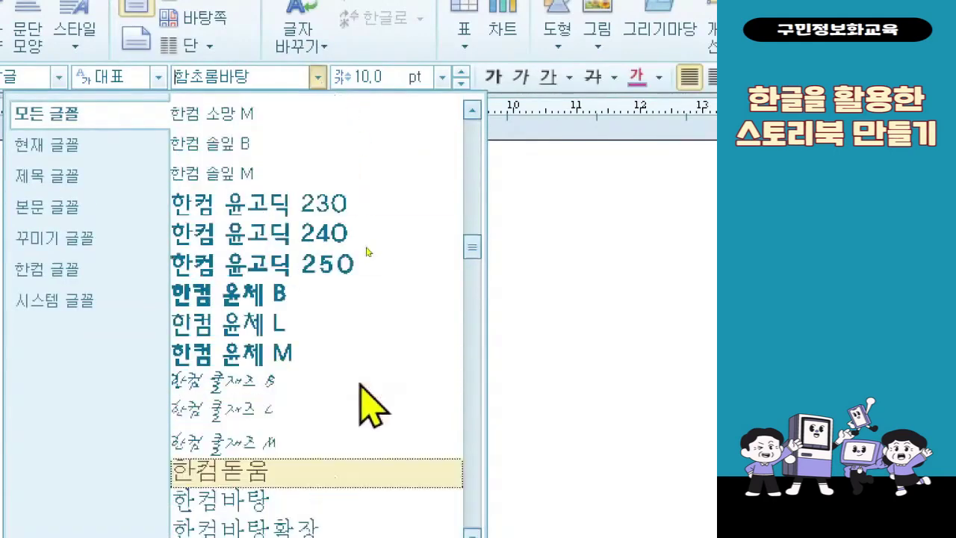
scroll(360, 387, up, 4)
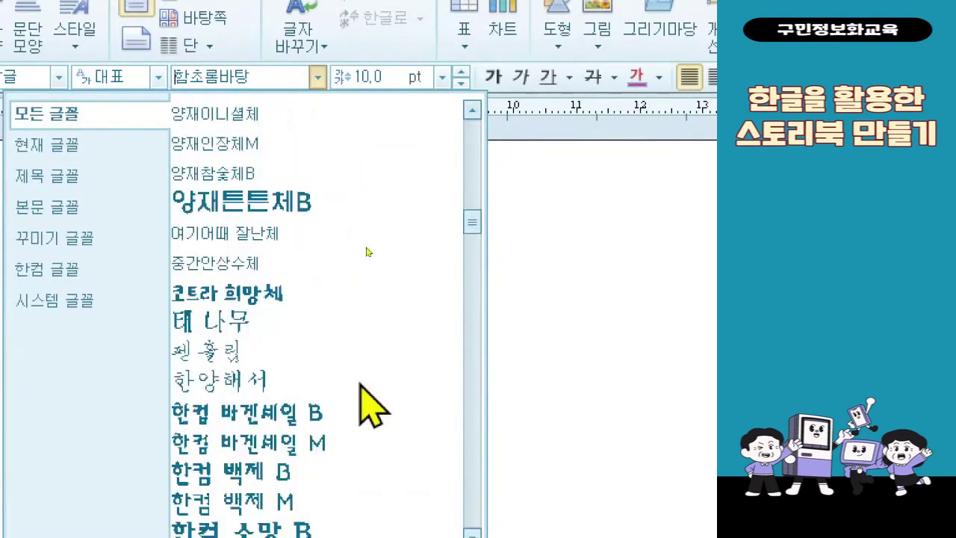
scroll(360, 386, up, 4)
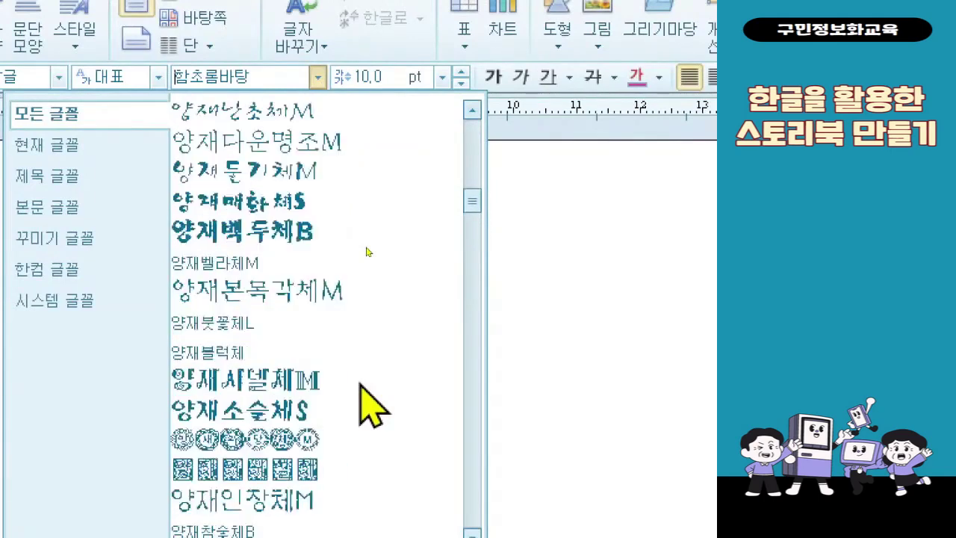
scroll(361, 386, up, 4)
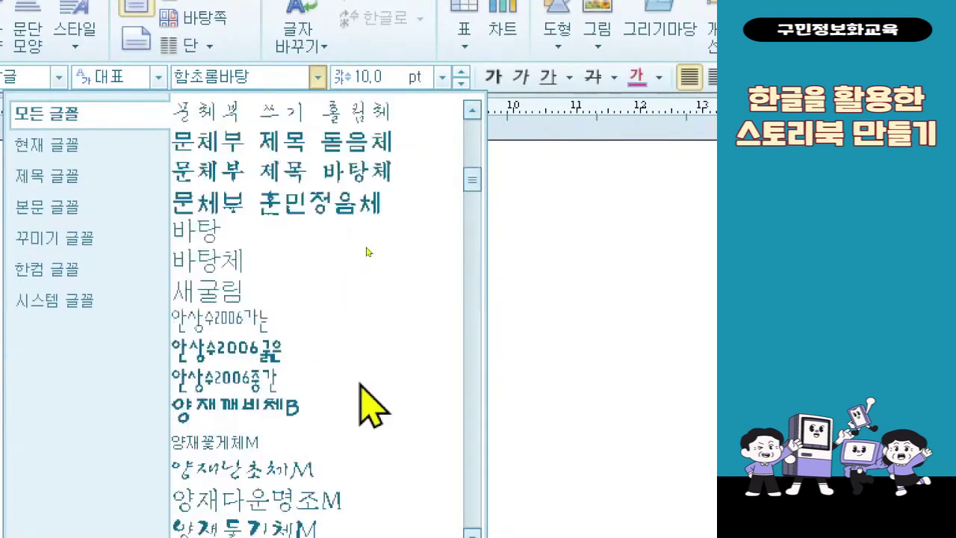
scroll(361, 386, down, 5)
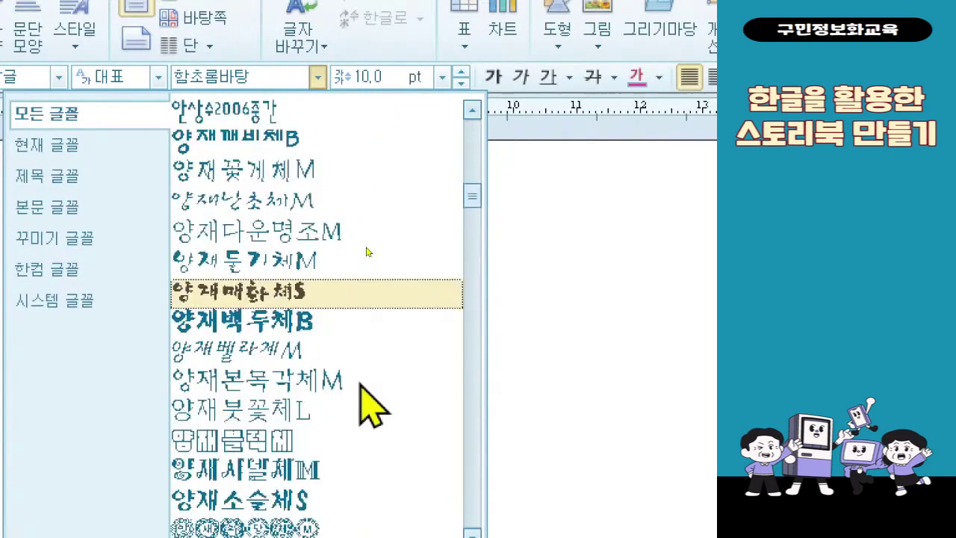
scroll(360, 386, down, 1)
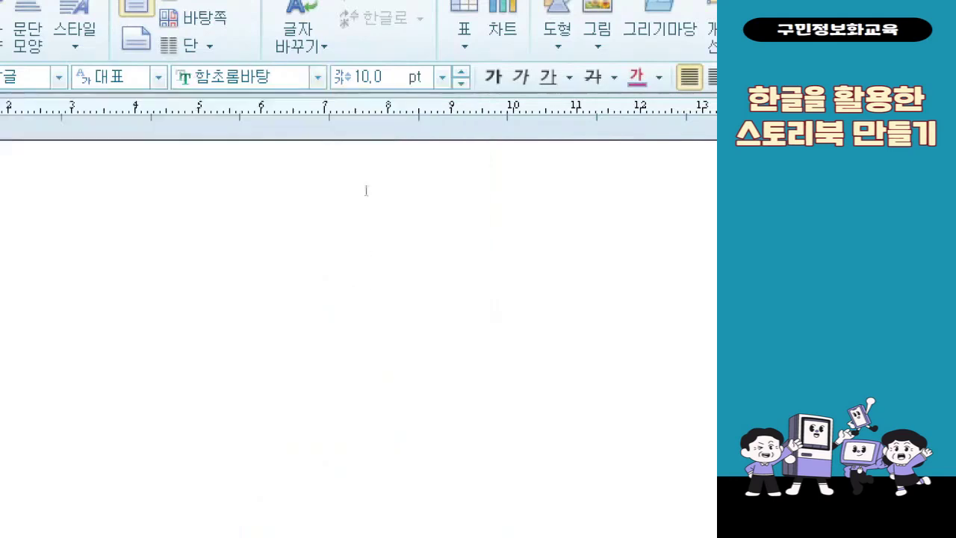
Step: Set the font of the empty document to 여기어때 잘난체
click(346, 94)
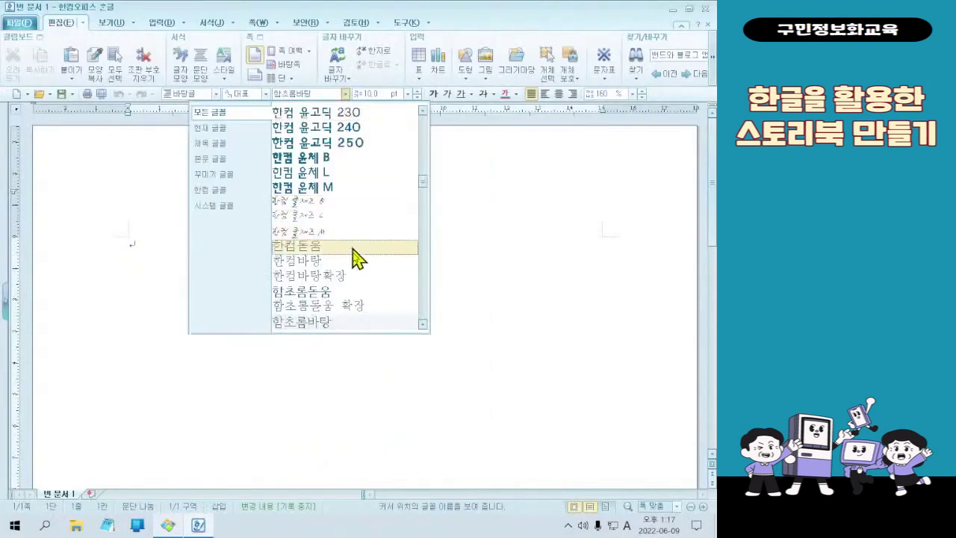
scroll(359, 276, down, 3)
scroll(360, 273, up, 8)
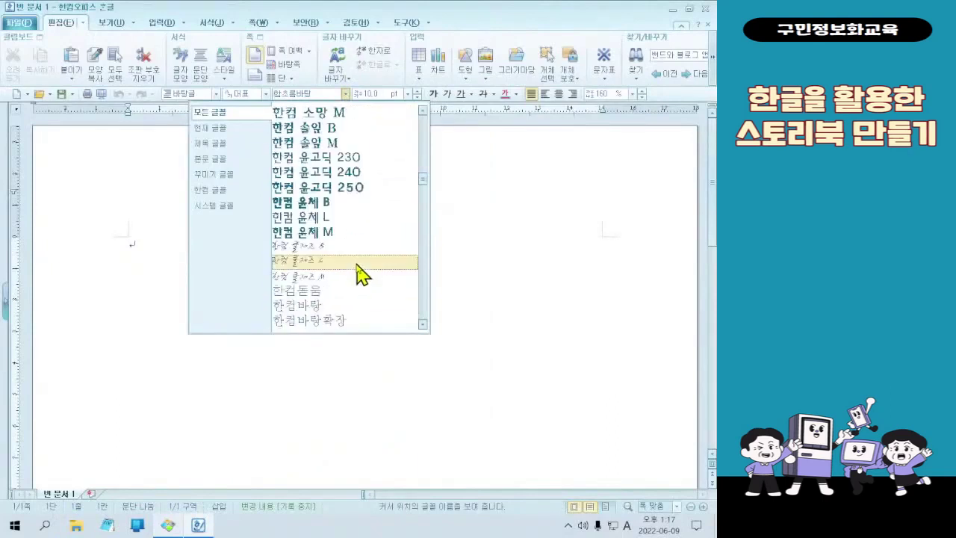
click(366, 217)
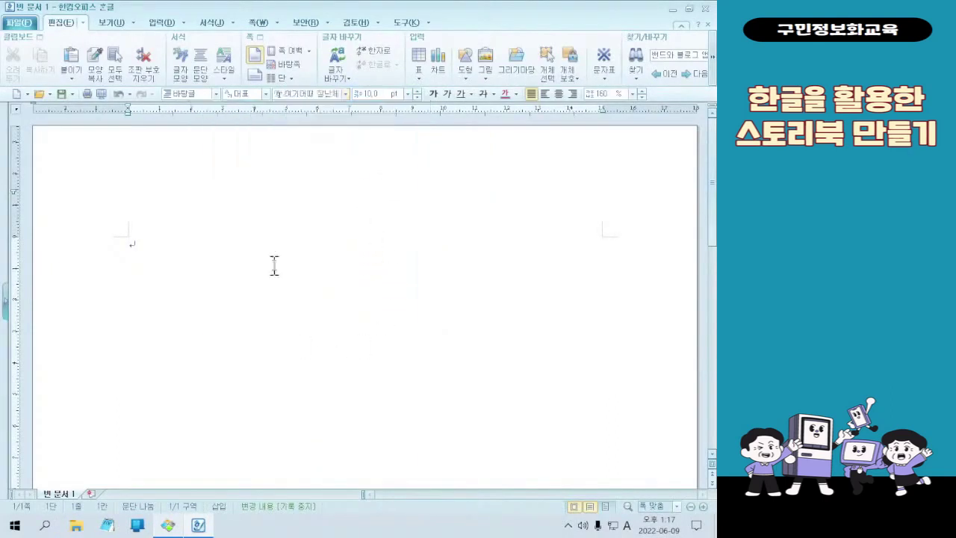
Step: Switch to the image viewer to look at the sample storybook cover, and return to the blank document
click(170, 524)
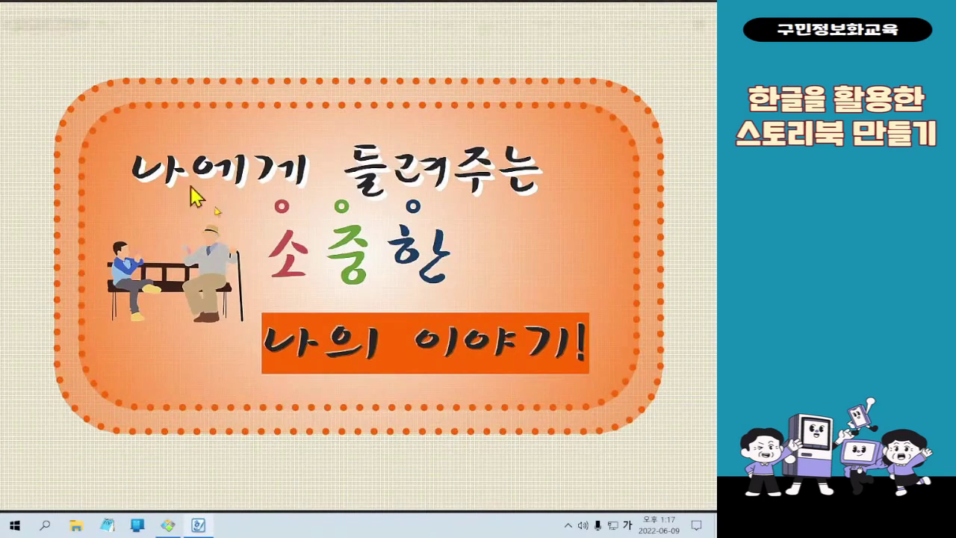
click(674, 10)
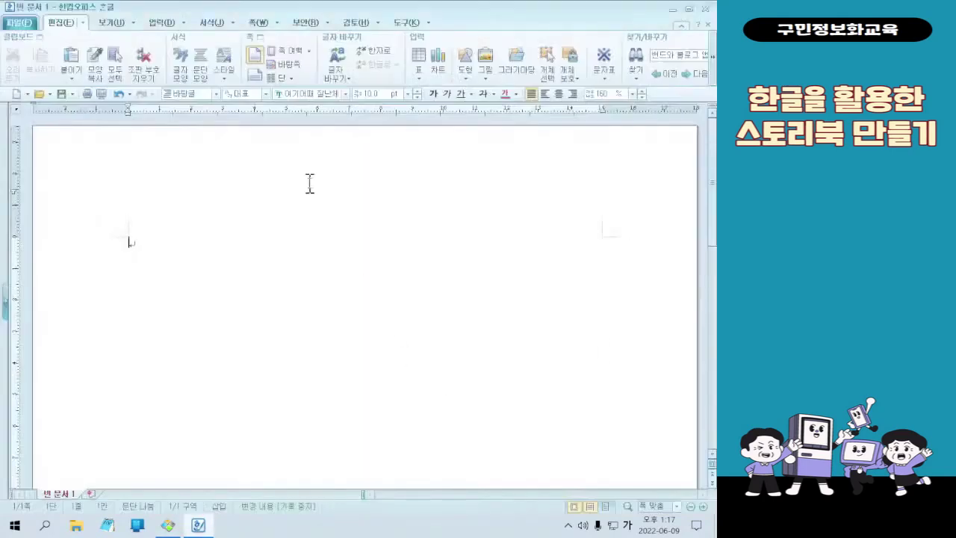
click(334, 336)
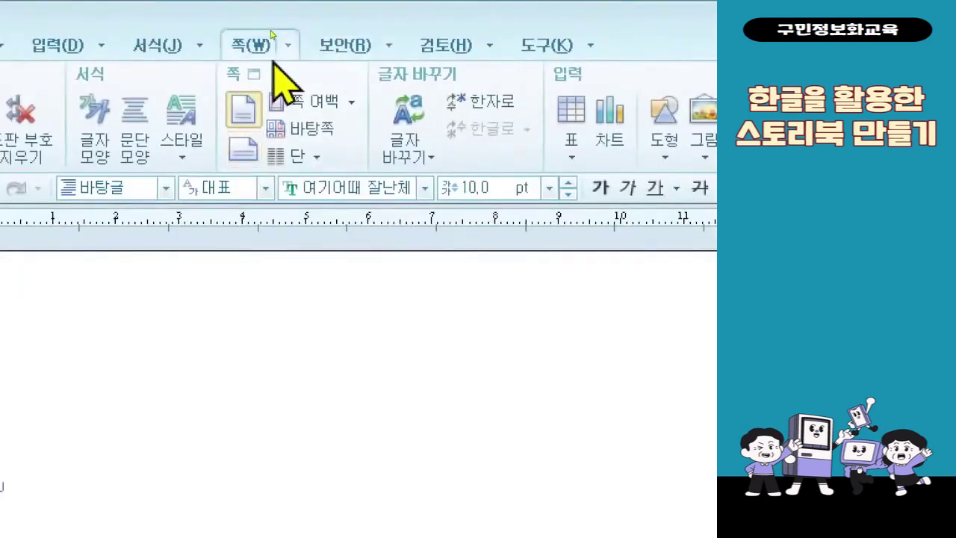
click(288, 49)
mouse_move(328, 48)
mouse_move(295, 51)
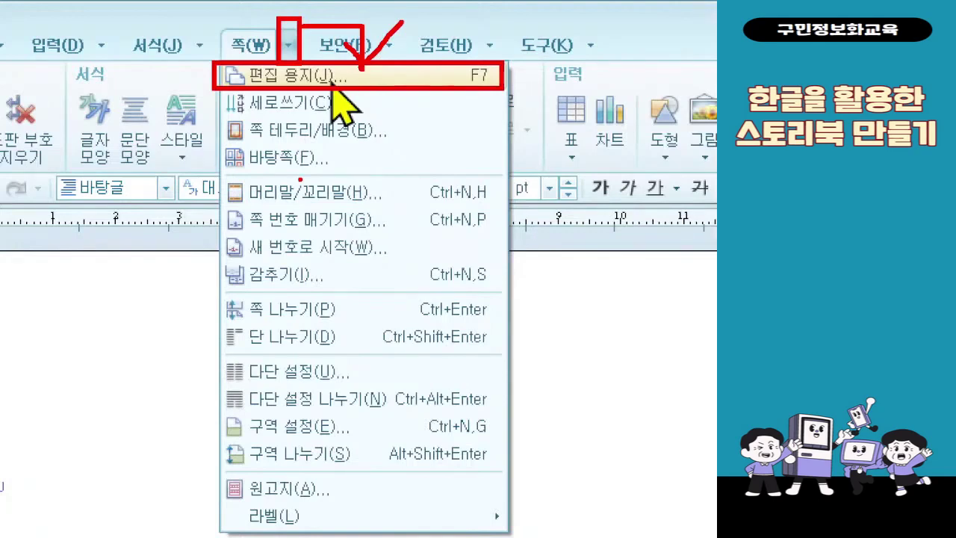
key(Escape)
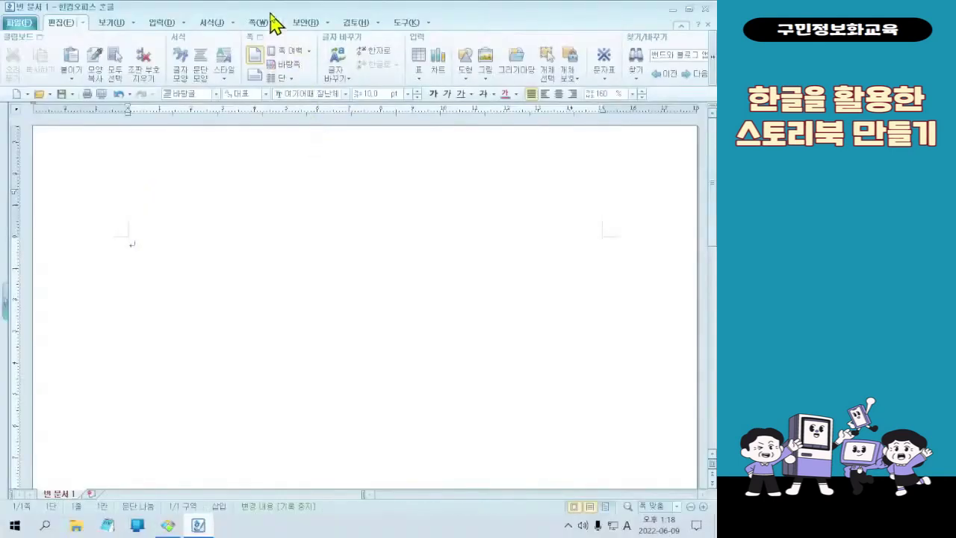
Step: Set the A4 paper orientation to landscape (가로) for the whole document in the 편집 용지 settings
click(281, 25)
click(286, 43)
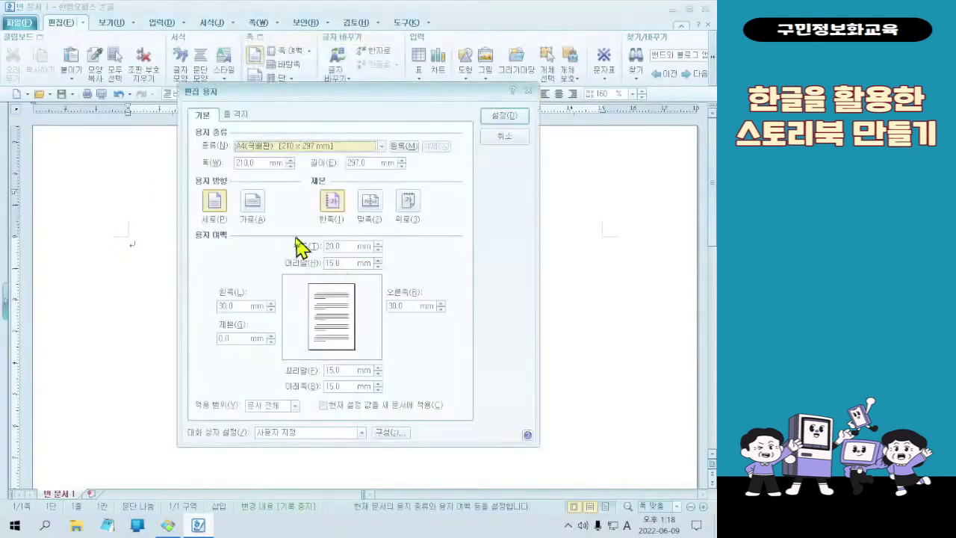
click(254, 203)
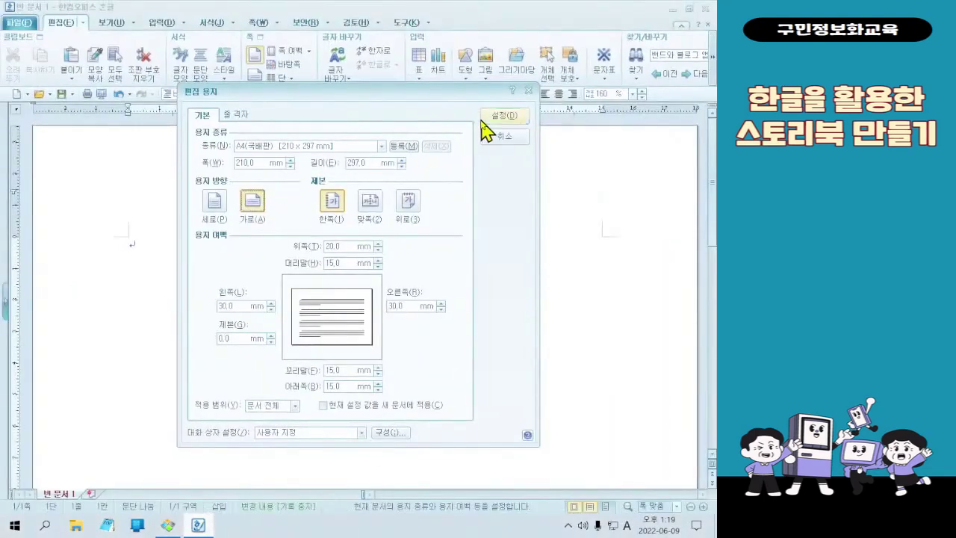
click(493, 117)
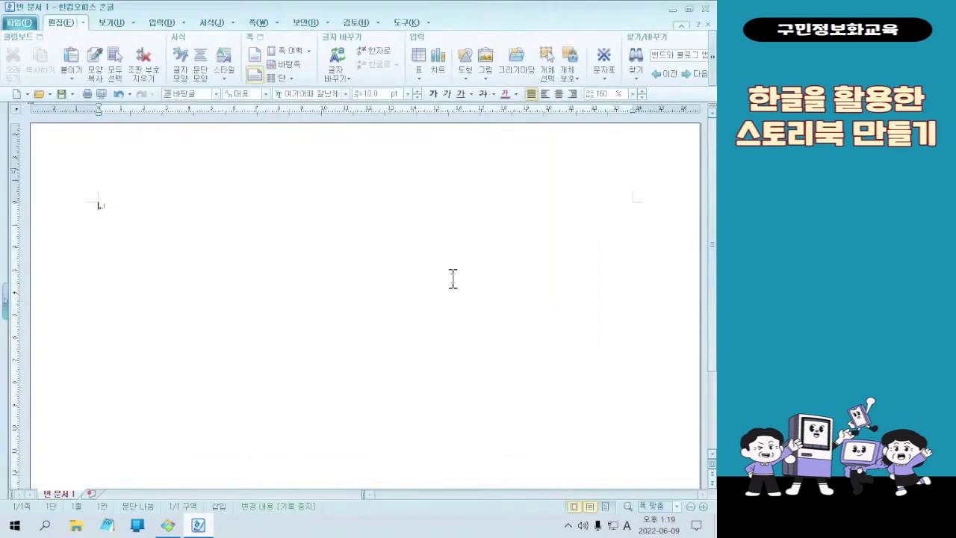
key(alt+d)
key(Escape)
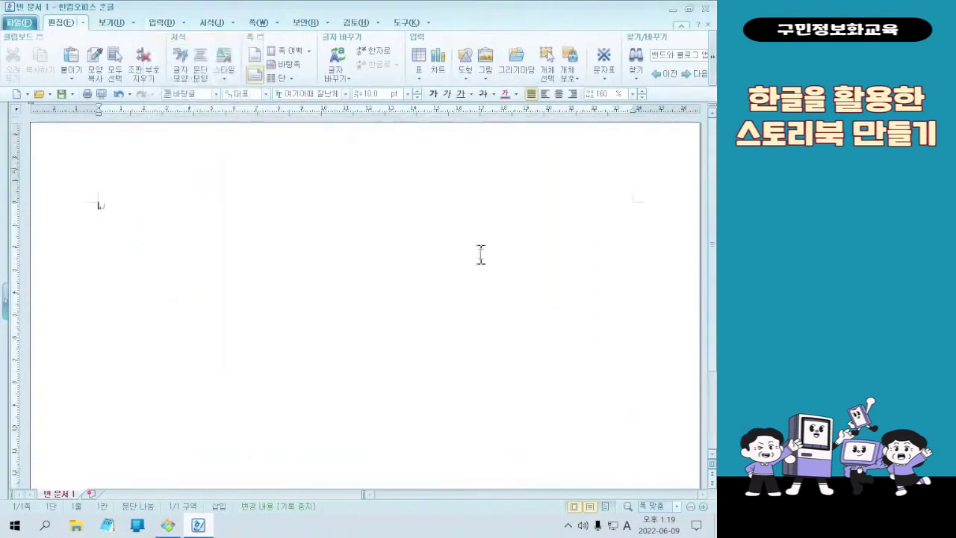
Step: Zoom the document view out to 75% to show the landscape page between its margins
scroll(482, 255, down, 3)
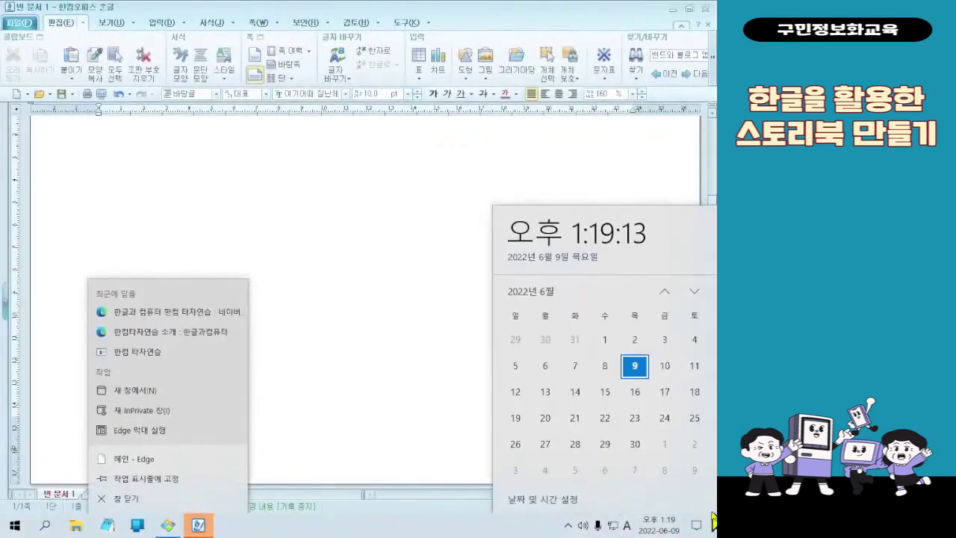
click(394, 299)
scroll(394, 299, up, 2)
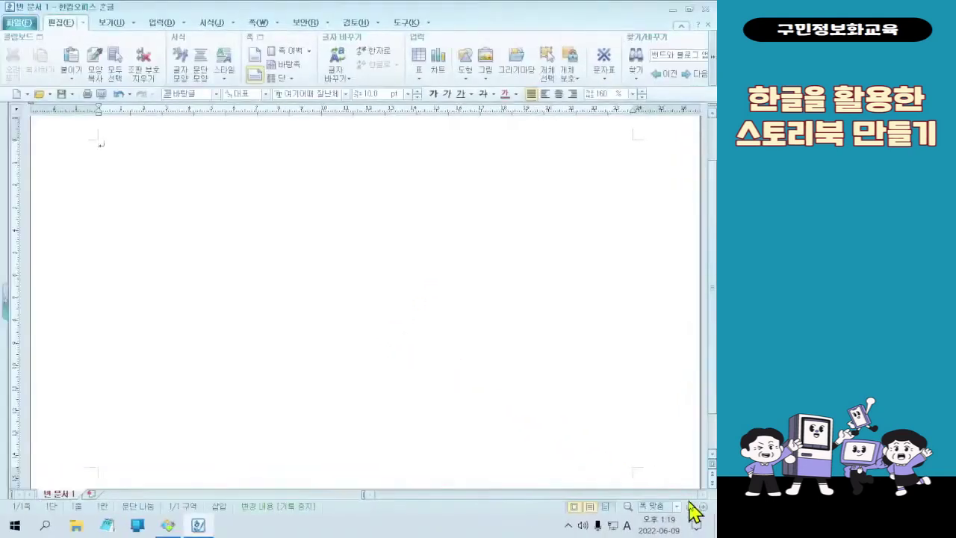
click(691, 507)
click(691, 506)
click(691, 507)
click(691, 506)
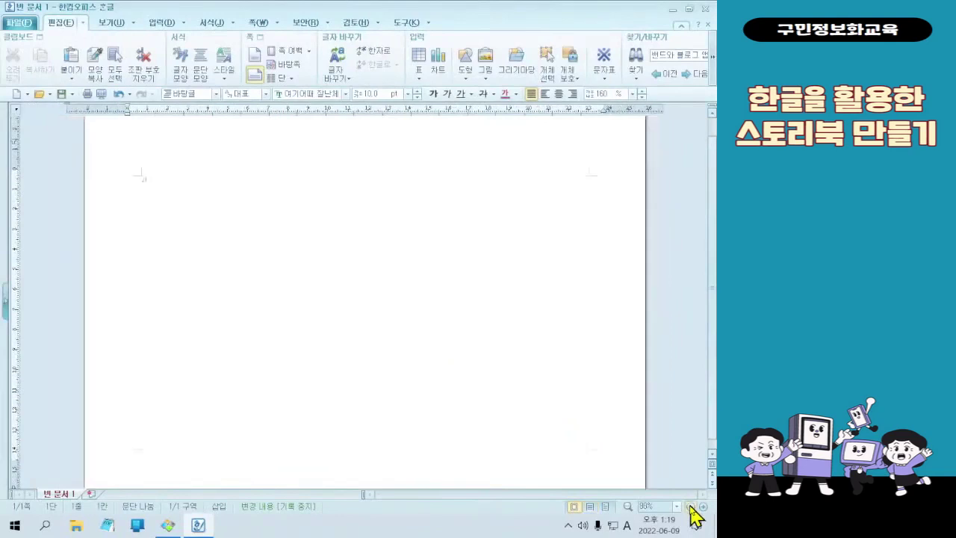
click(691, 507)
scroll(643, 361, down, 2)
scroll(634, 362, up, 2)
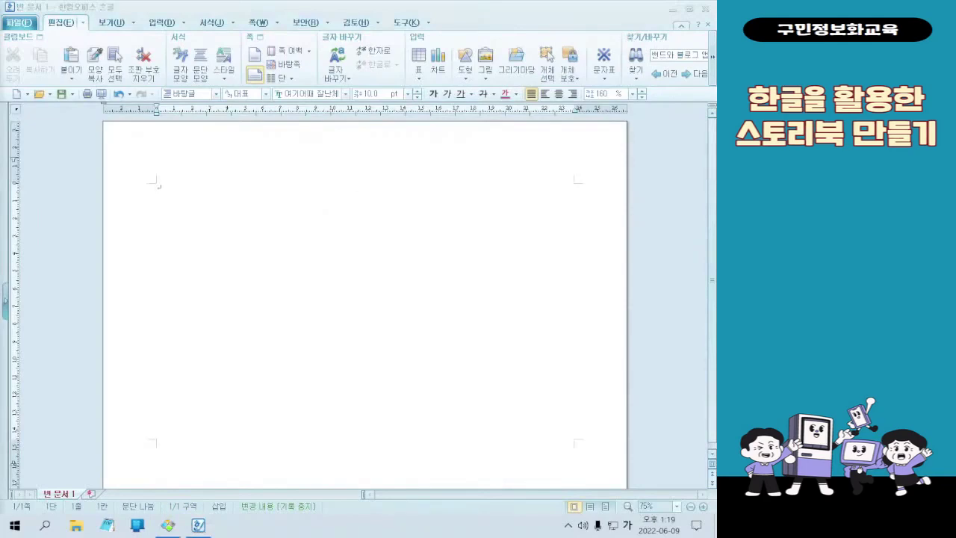
Step: Examine the background of the sample cover in the image viewer, and minimize the viewer
click(168, 525)
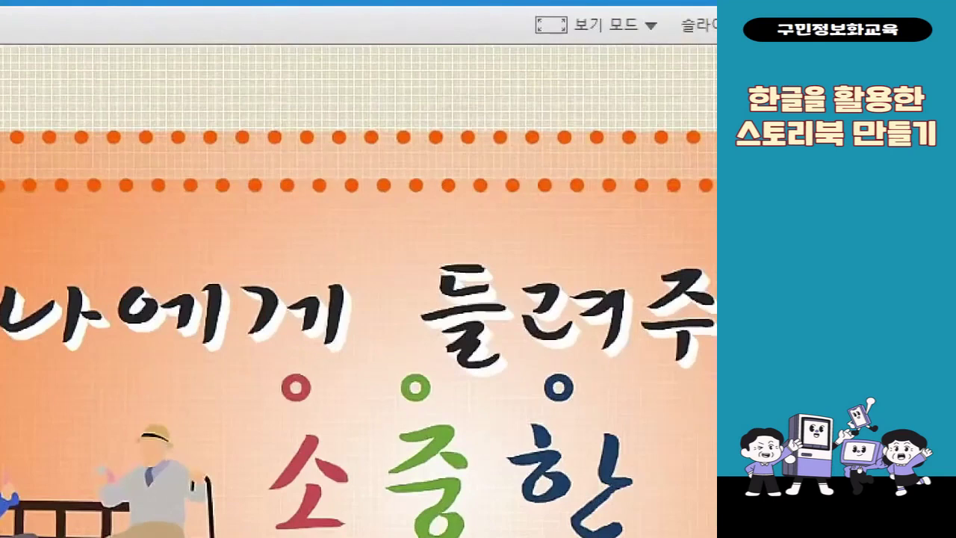
drag(214, 73, 411, 124)
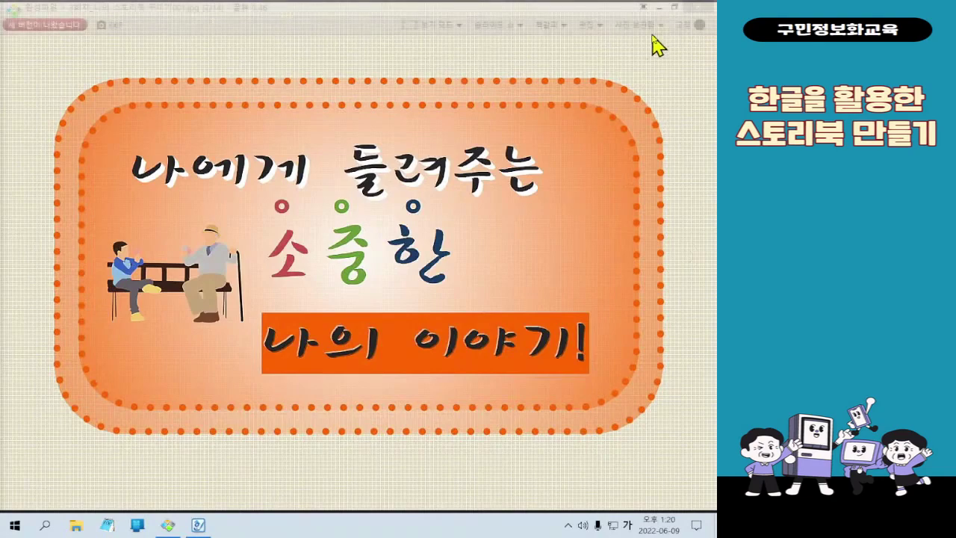
click(655, 13)
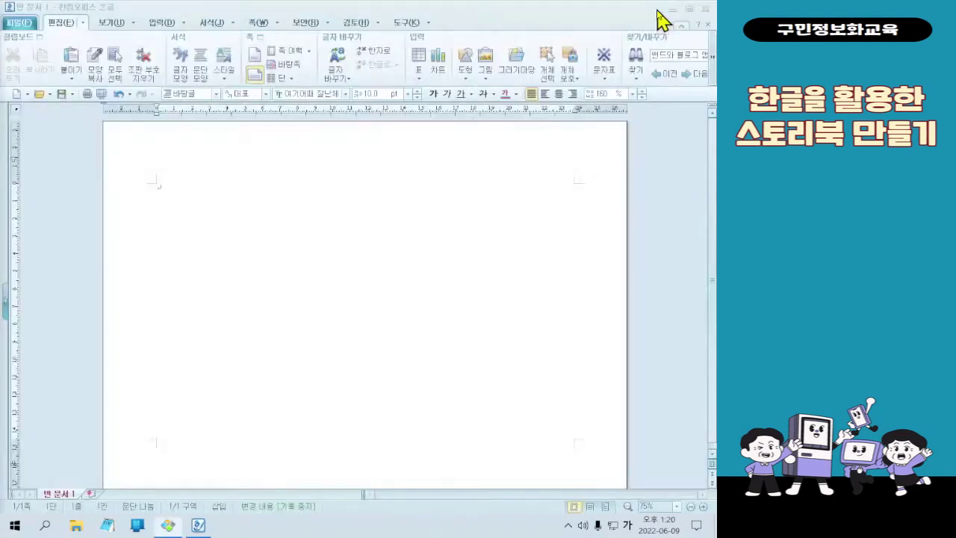
Step: Open the background settings of 쪽 테두리/배경 and set the page fill to a solid colour (색)
click(256, 24)
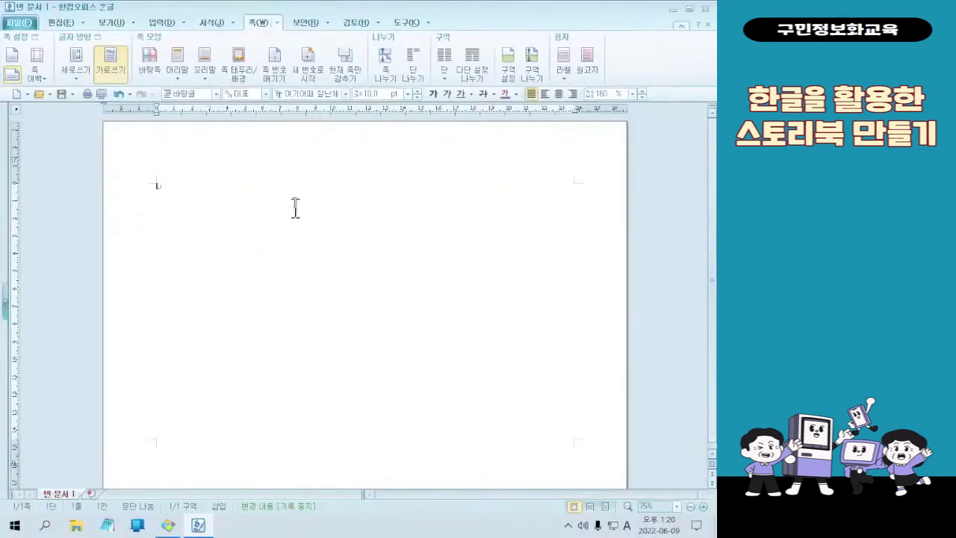
click(238, 63)
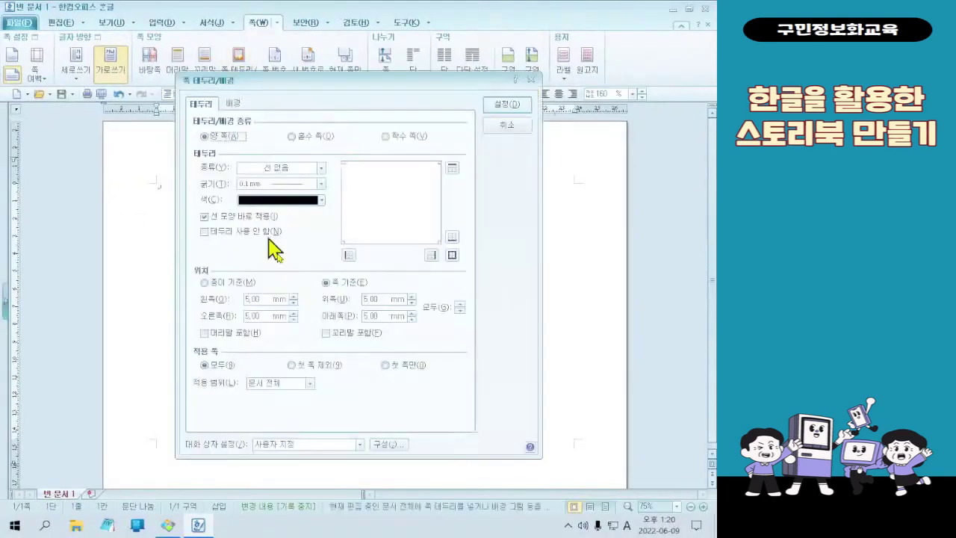
click(234, 106)
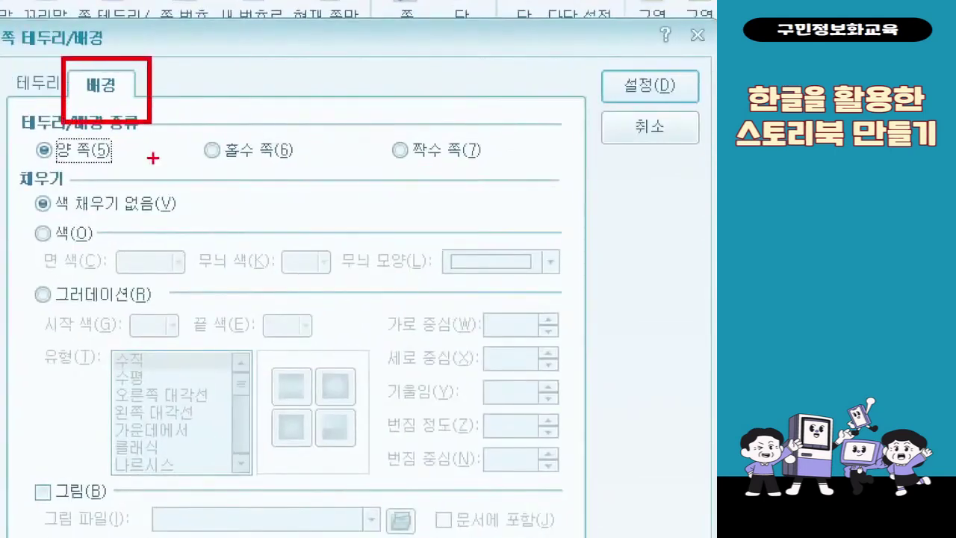
mouse_move(7, 213)
mouse_down()
mouse_move(110, 245)
mouse_move(142, 122)
mouse_up()
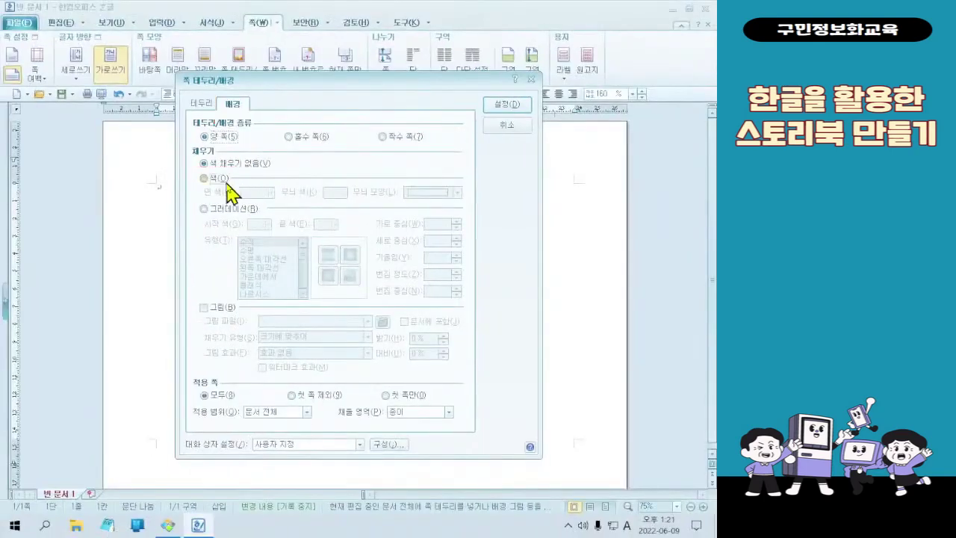
click(223, 180)
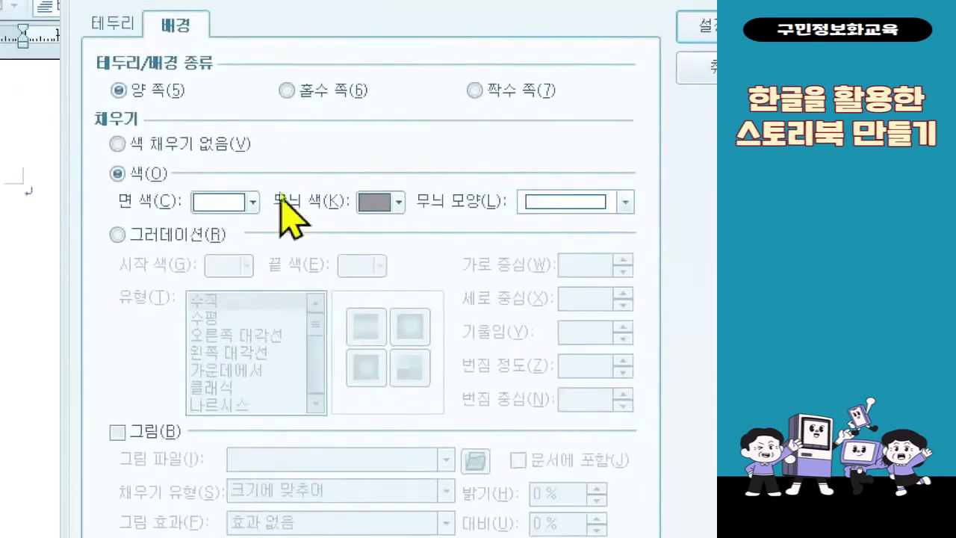
Step: Choose the 기본 colour theme for the background's face colour (면 색) palette
click(259, 202)
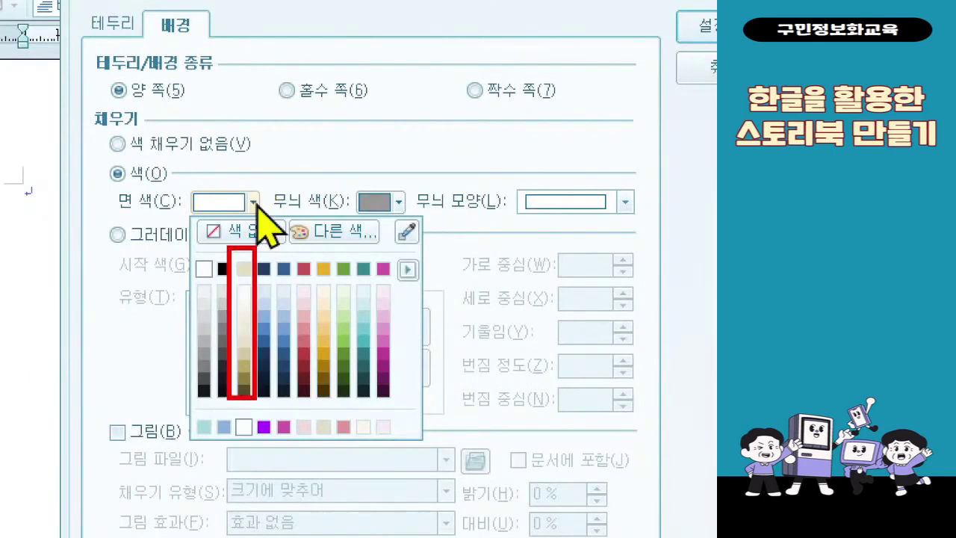
click(256, 200)
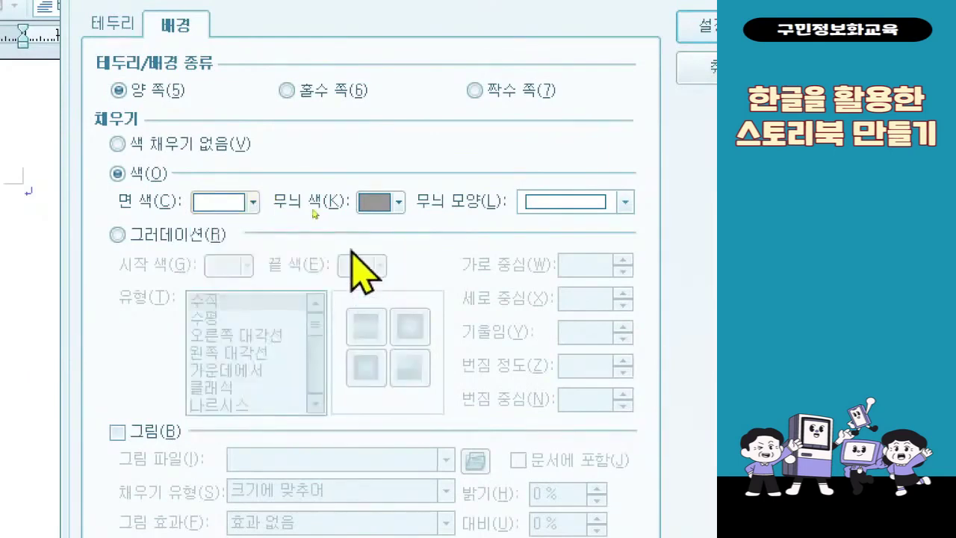
click(260, 199)
click(408, 269)
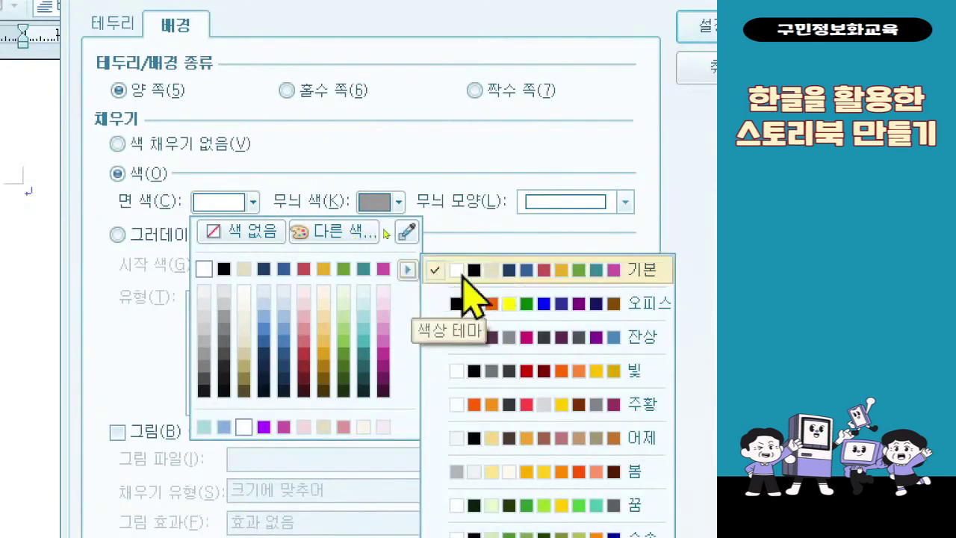
click(580, 282)
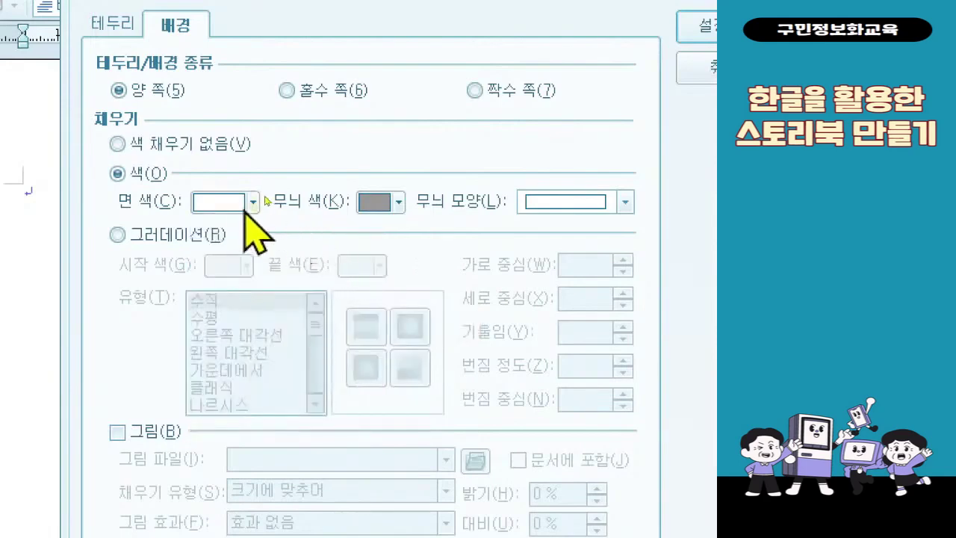
Step: Set the background's face colour to light olive (연한 올리브색) and the pattern colour (무늬 색) to its 90% lighter shade
click(252, 202)
click(242, 269)
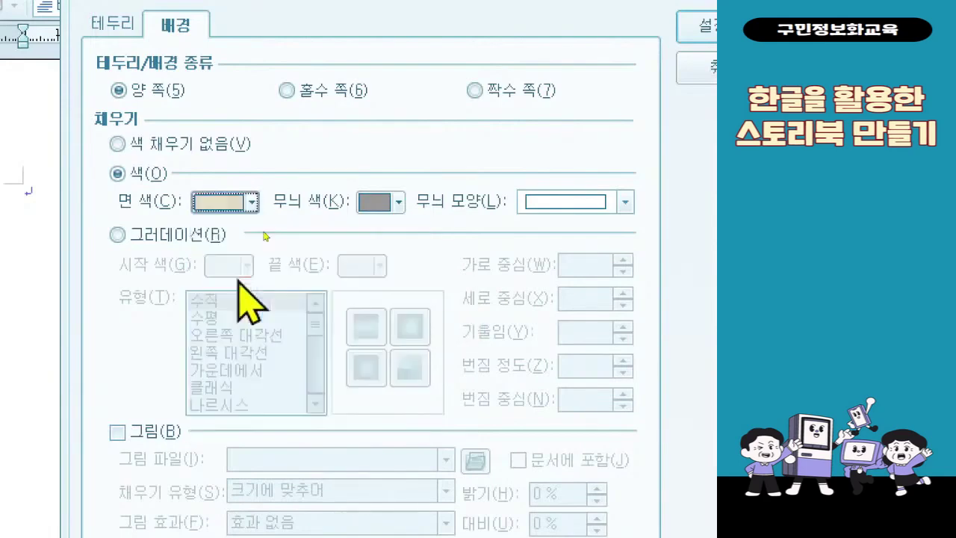
click(393, 233)
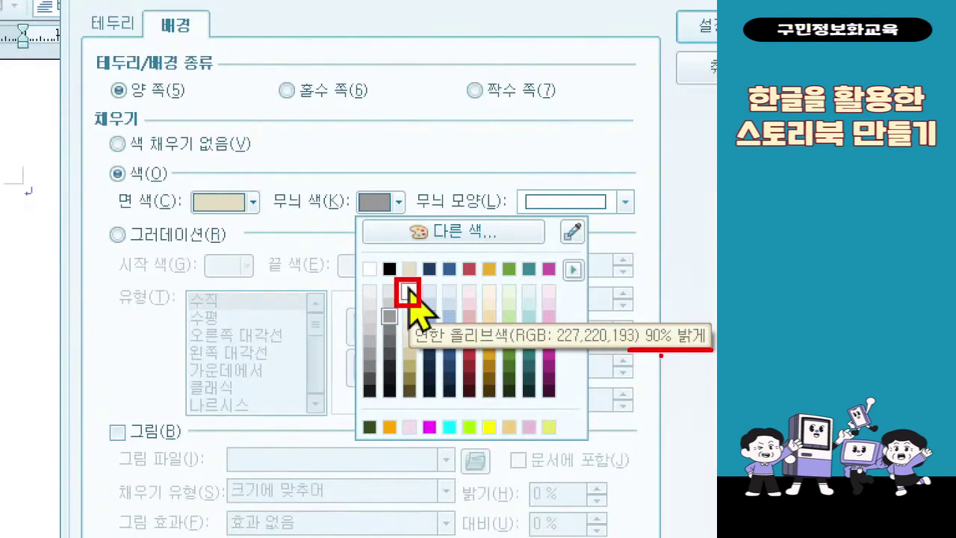
key(Escape)
click(378, 203)
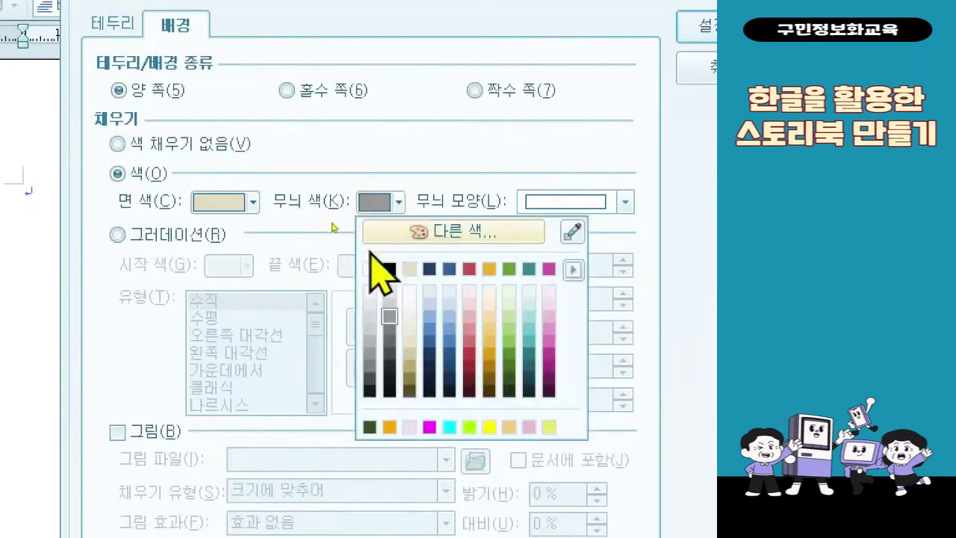
click(407, 290)
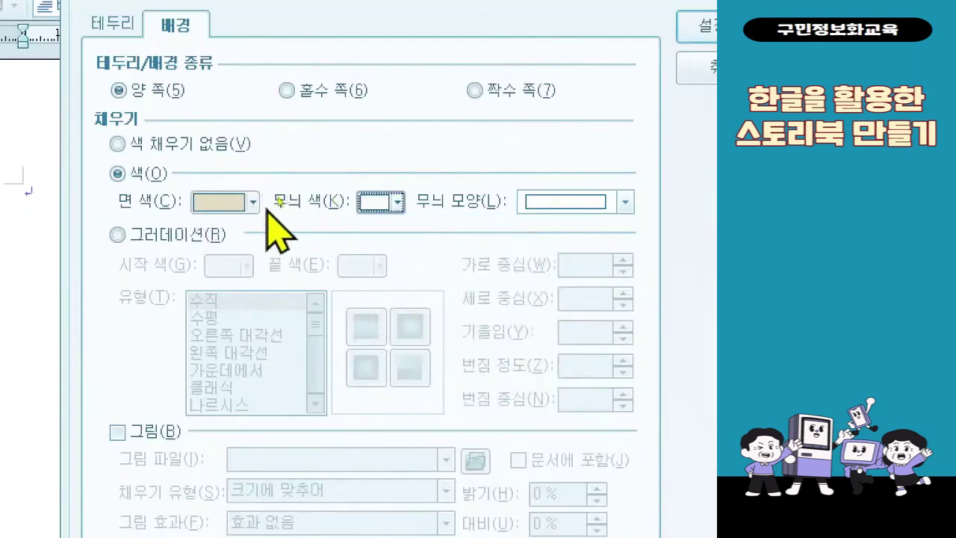
click(378, 203)
click(379, 204)
click(381, 205)
click(382, 207)
click(382, 208)
click(412, 153)
Step: Choose the square grid as the background's pattern shape (무늬 모양) and apply the page background settings
click(595, 207)
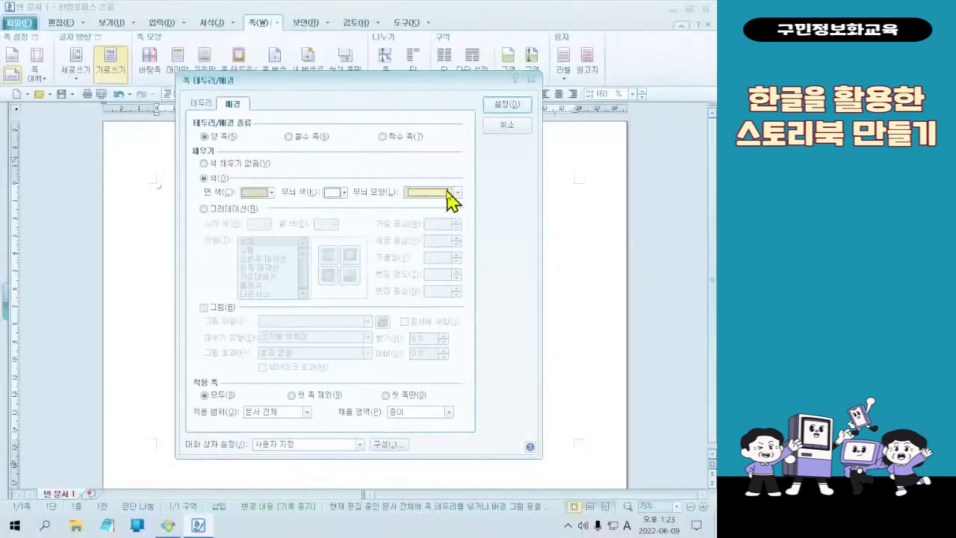
click(624, 202)
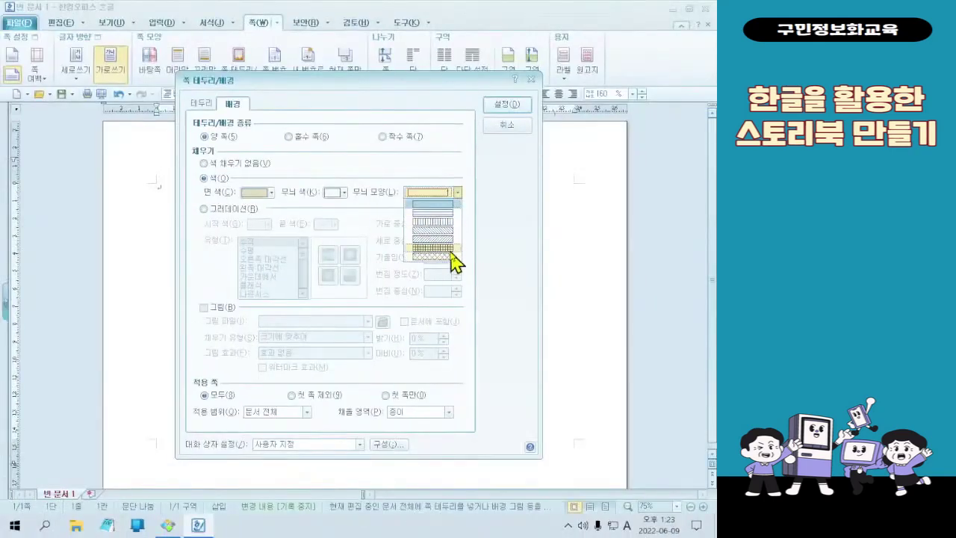
click(450, 251)
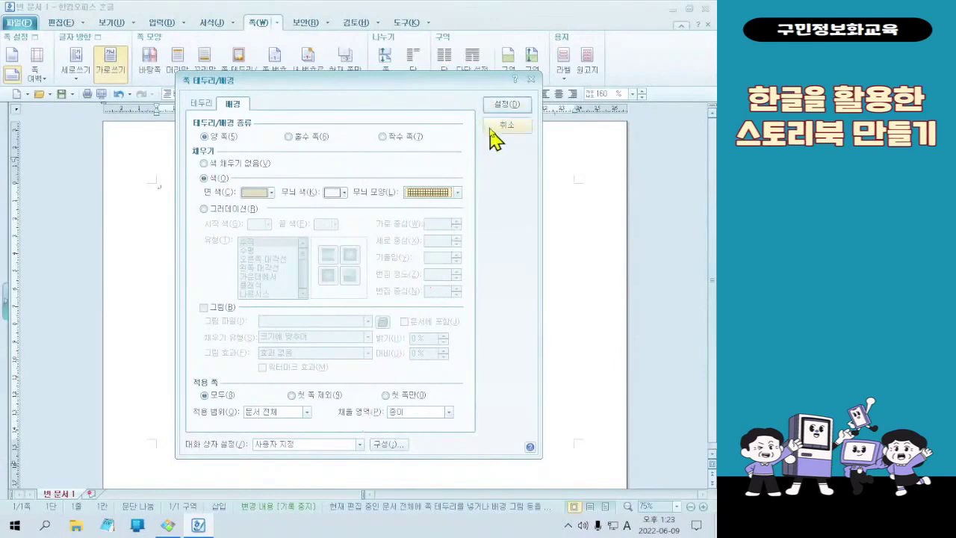
click(500, 106)
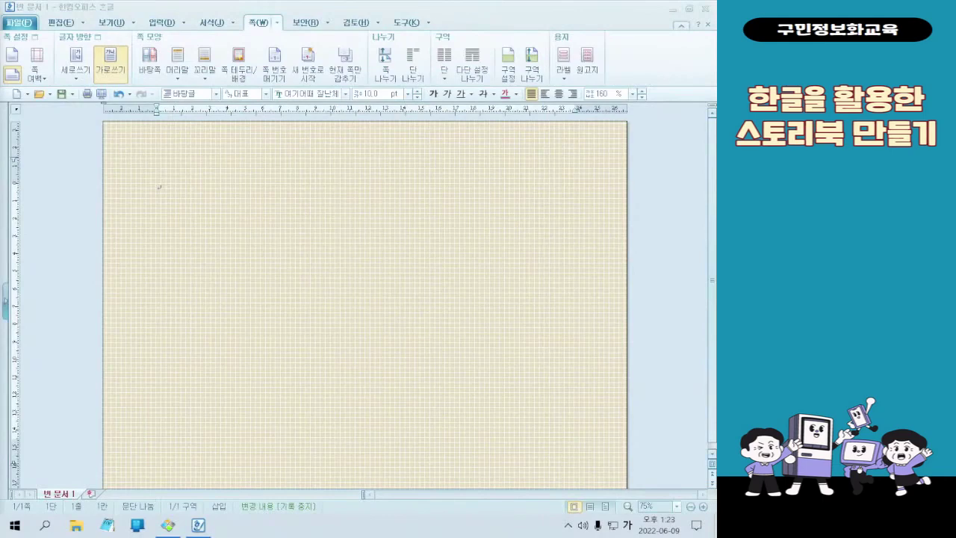
Step: Examine the orange framed shape on the sample cover in the image viewer, and minimize the viewer
key(Hangul)
key(Hangul)
click(169, 525)
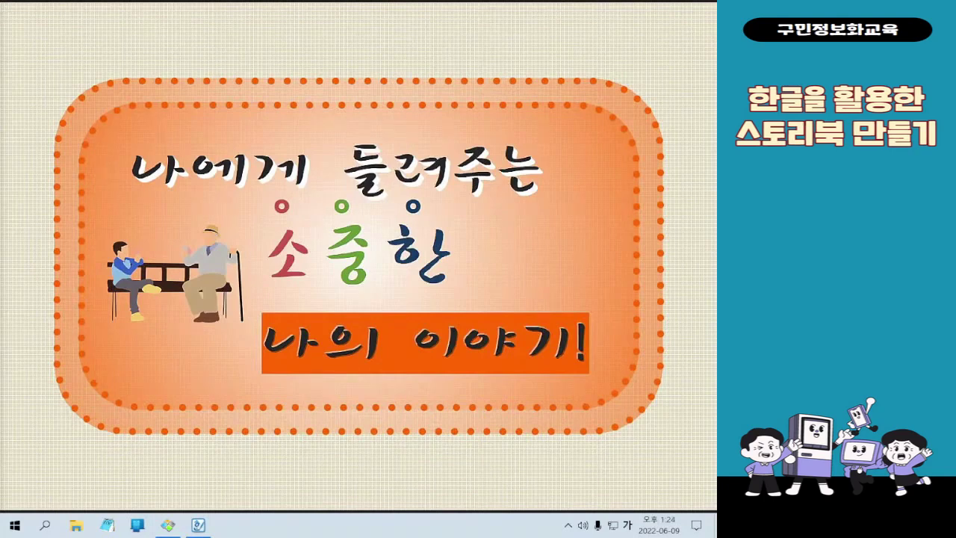
mouse_move(694, 8)
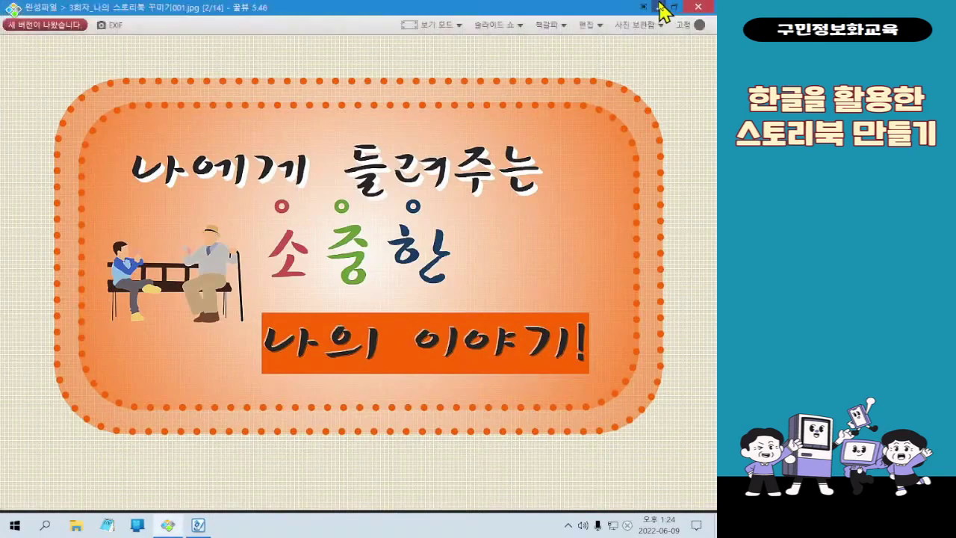
click(661, 7)
scroll(418, 268, up, 1)
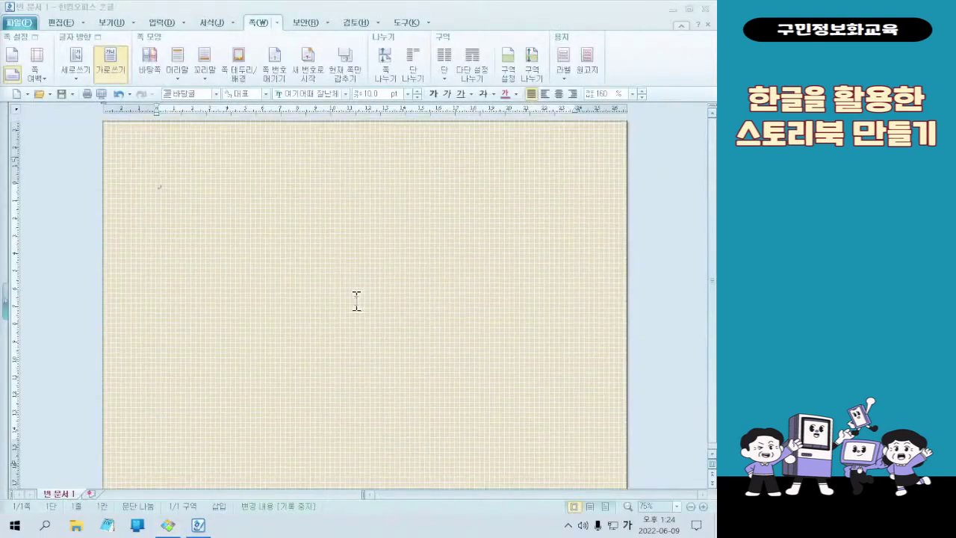
Step: Draw a rectangle about 236 mm wide and 156 mm high over the middle of the page
click(159, 23)
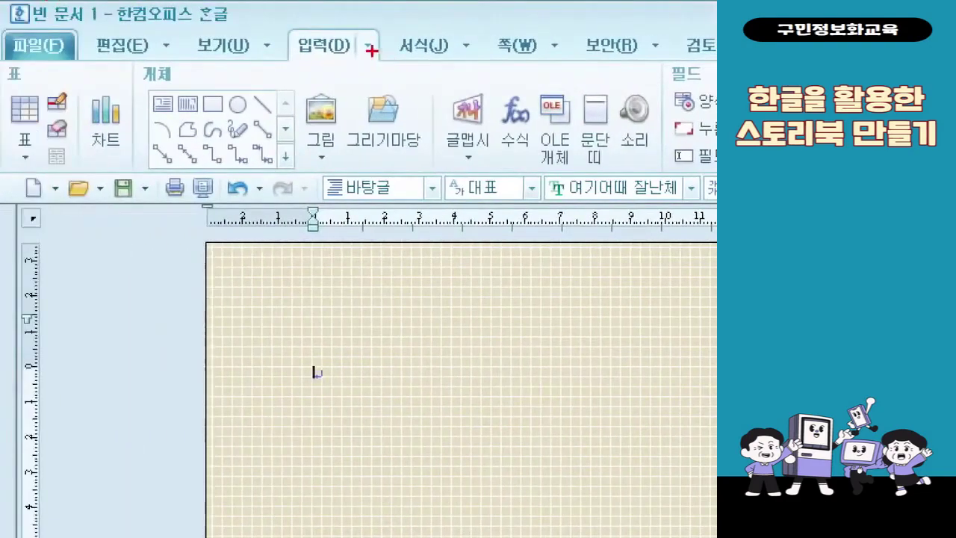
mouse_move(288, 9)
mouse_down()
mouse_move(369, 86)
mouse_move(364, 77)
mouse_up()
mouse_move(198, 83)
mouse_down()
mouse_move(241, 142)
mouse_move(227, 133)
mouse_move(324, 87)
mouse_up()
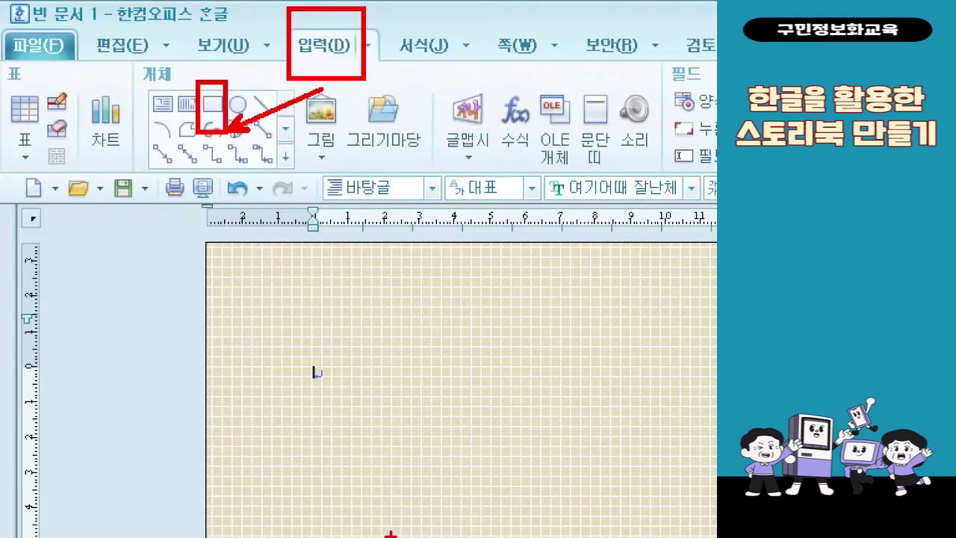
key(Escape)
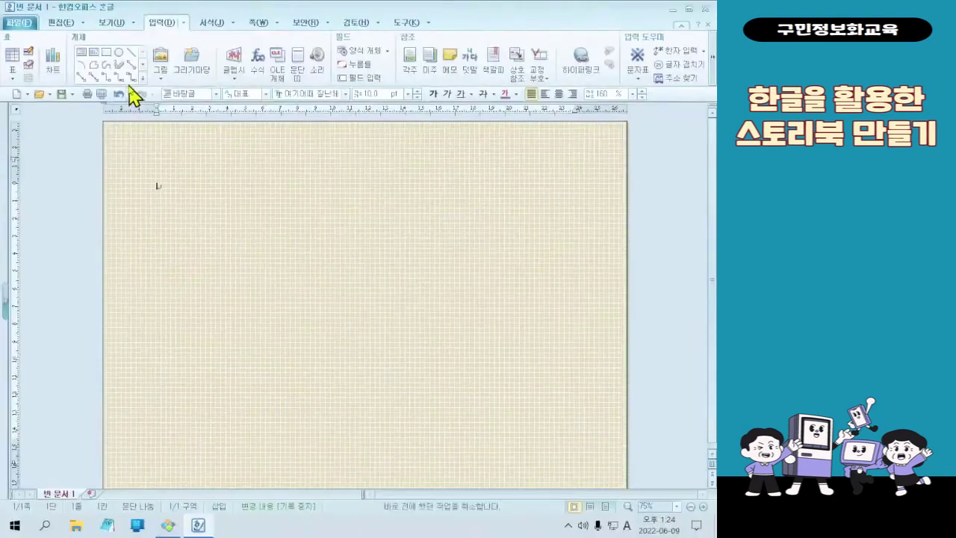
click(109, 55)
mouse_move(166, 192)
mouse_down()
mouse_move(585, 443)
mouse_move(582, 468)
mouse_up()
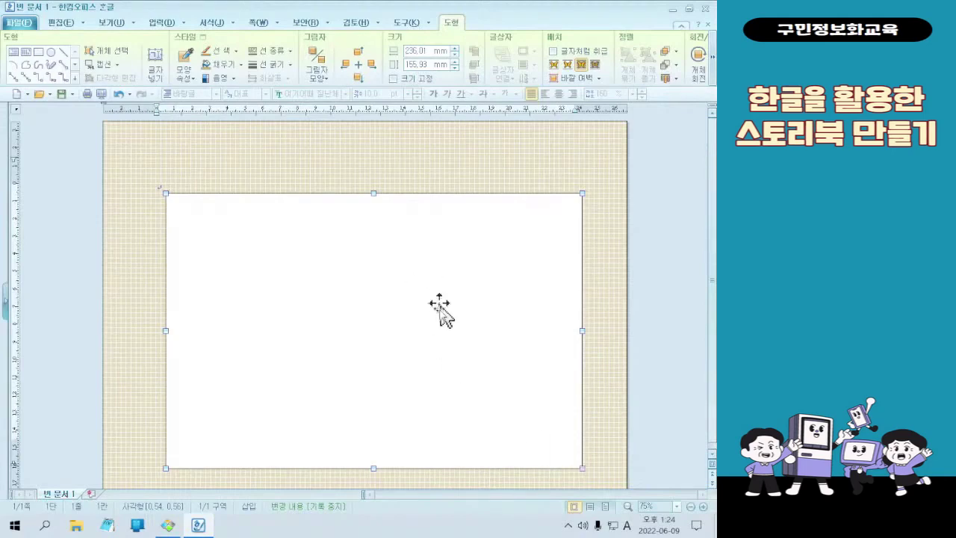
click(410, 284)
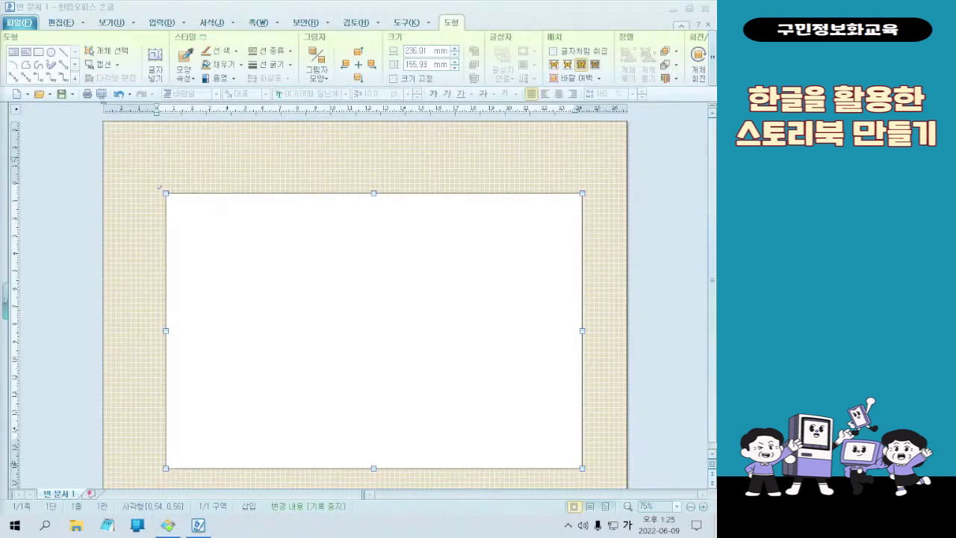
Step: Open the rectangle's object properties (개체 속성) and set its width to 230 mm and height to 125 mm
double_click(505, 302)
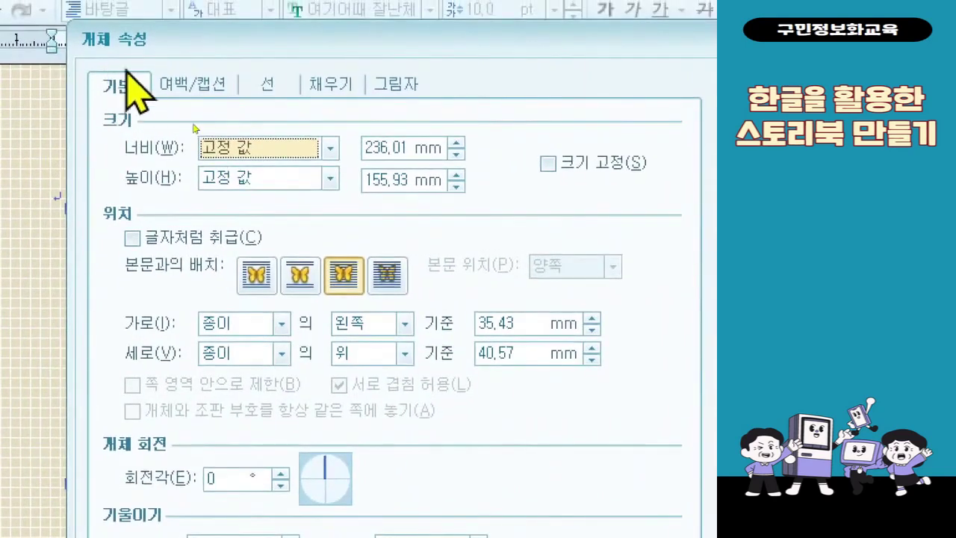
click(394, 148)
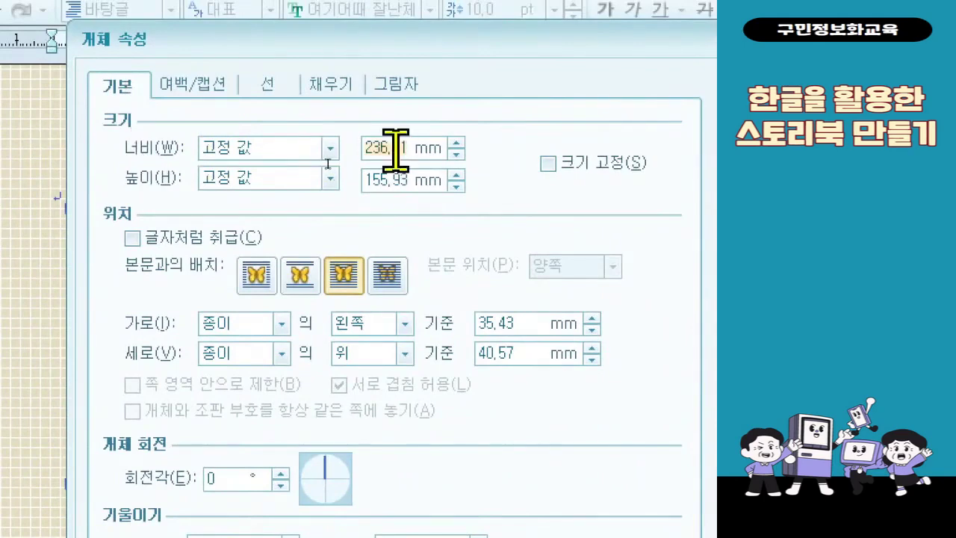
text(230)
click(399, 180)
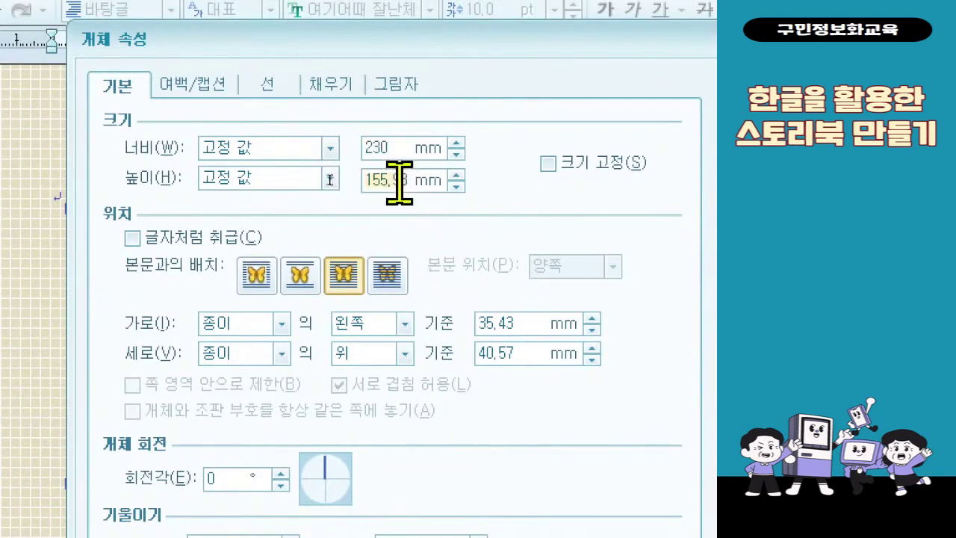
text(125)
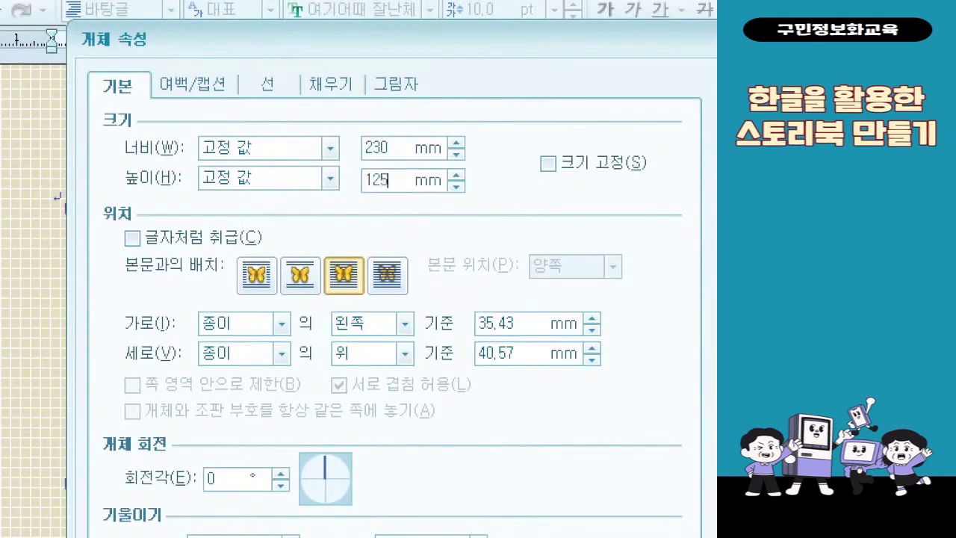
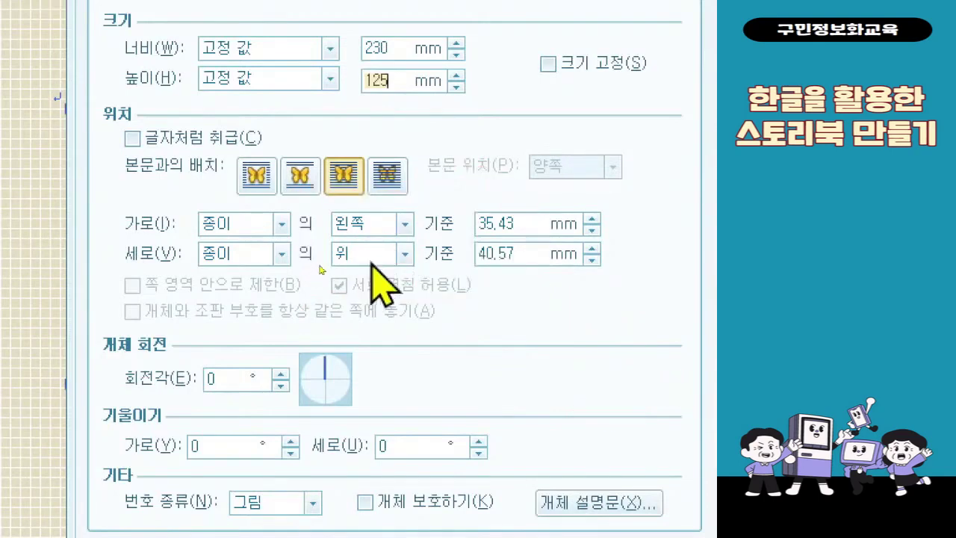
Step: Position the rectangle at the centre (가운데) of the paper both horizontally and vertically
click(394, 220)
click(401, 226)
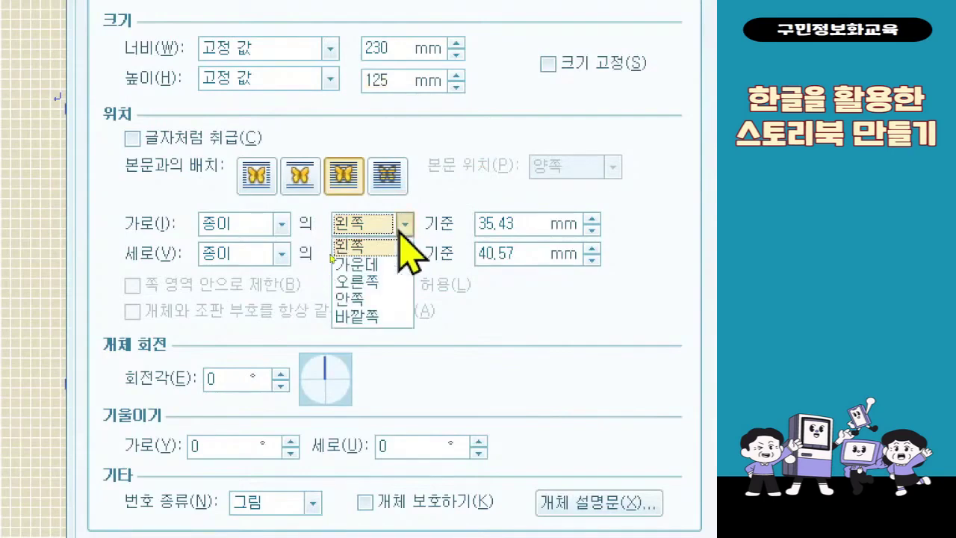
click(401, 265)
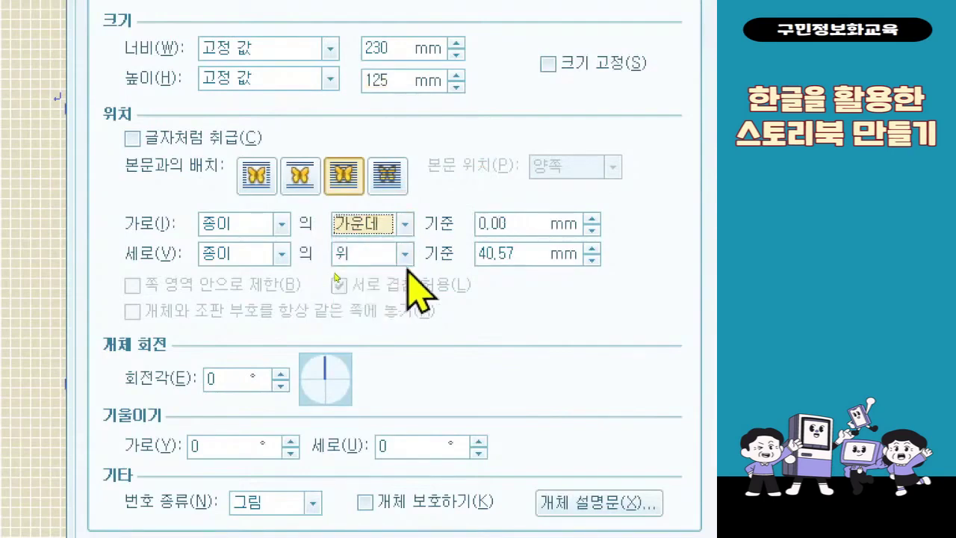
click(403, 258)
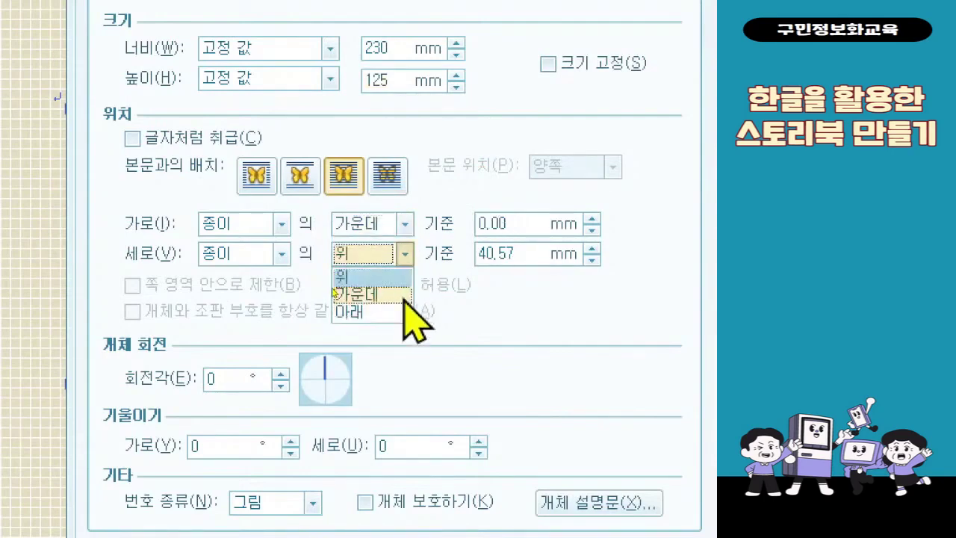
click(403, 296)
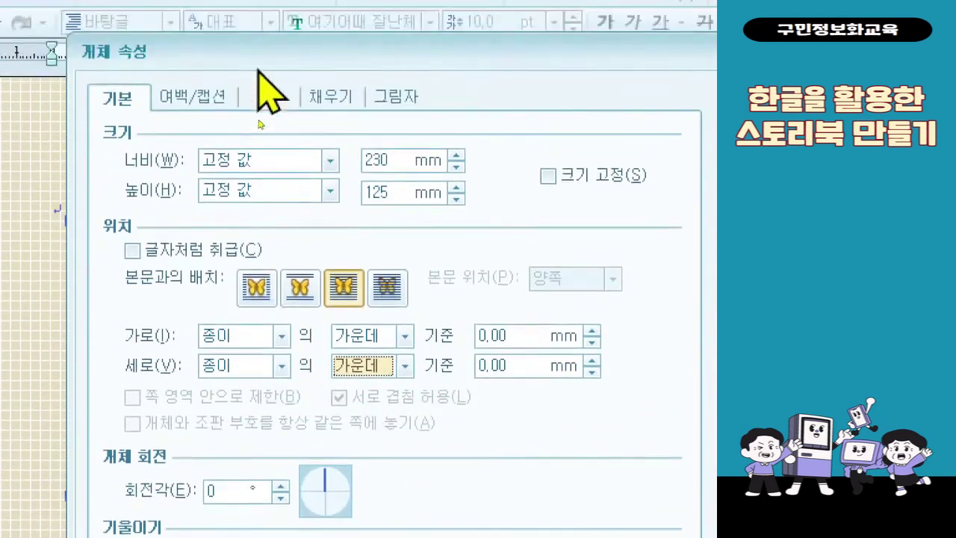
Step: Switch the rectangle's fill to a gradient (그러데이션) with white as start colour and orange from another colour theme as end colour
click(312, 100)
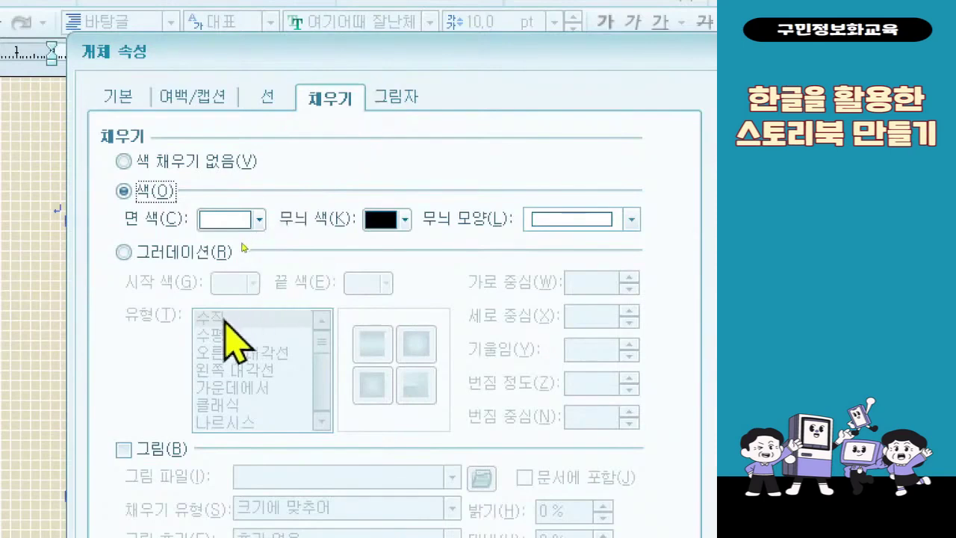
click(209, 253)
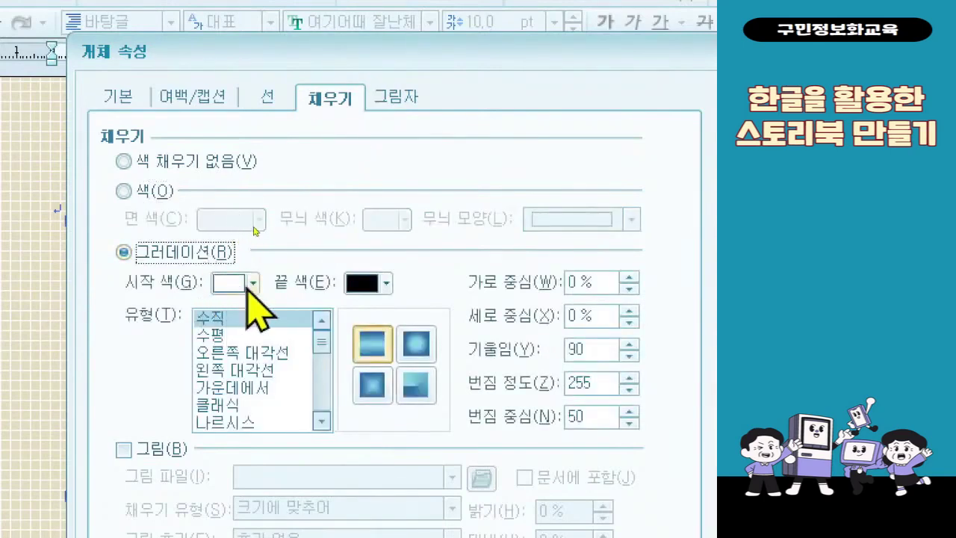
click(253, 284)
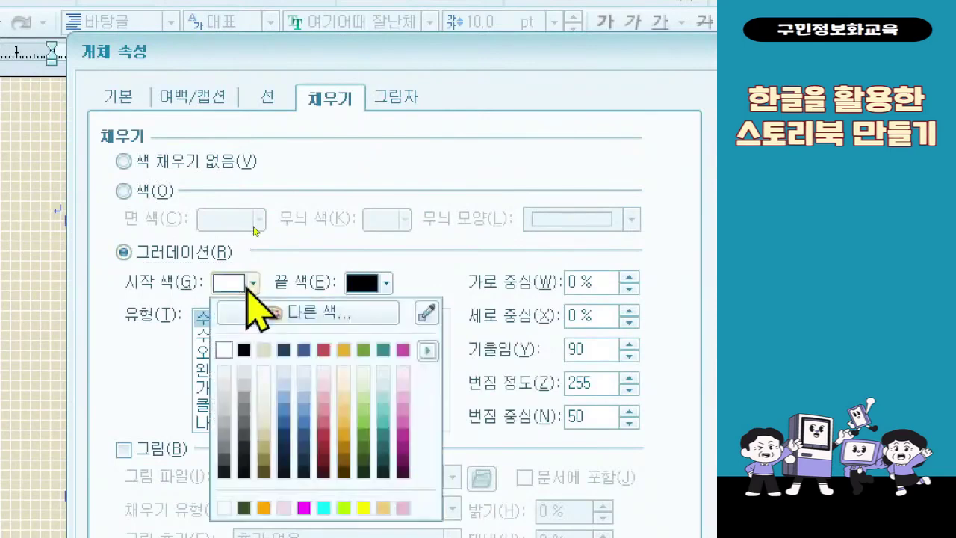
click(387, 283)
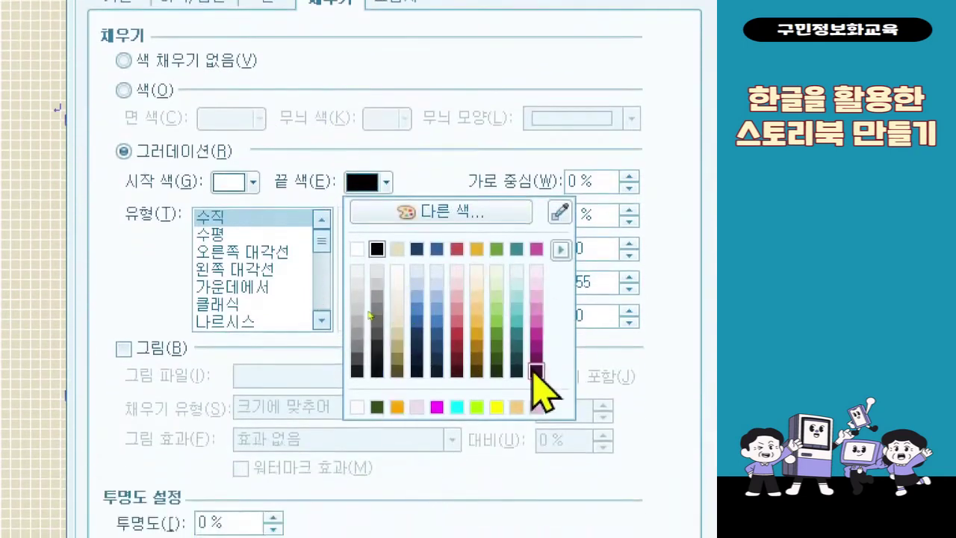
click(558, 248)
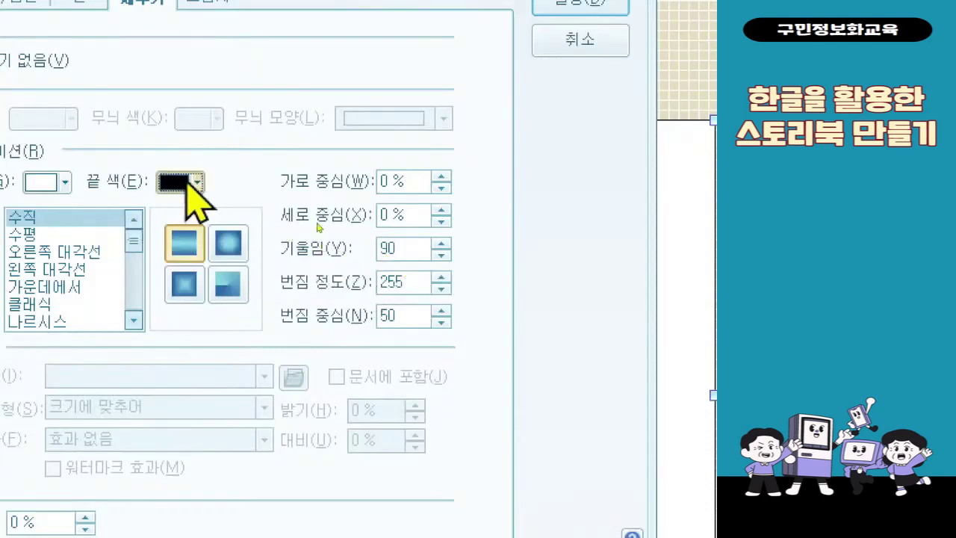
click(187, 182)
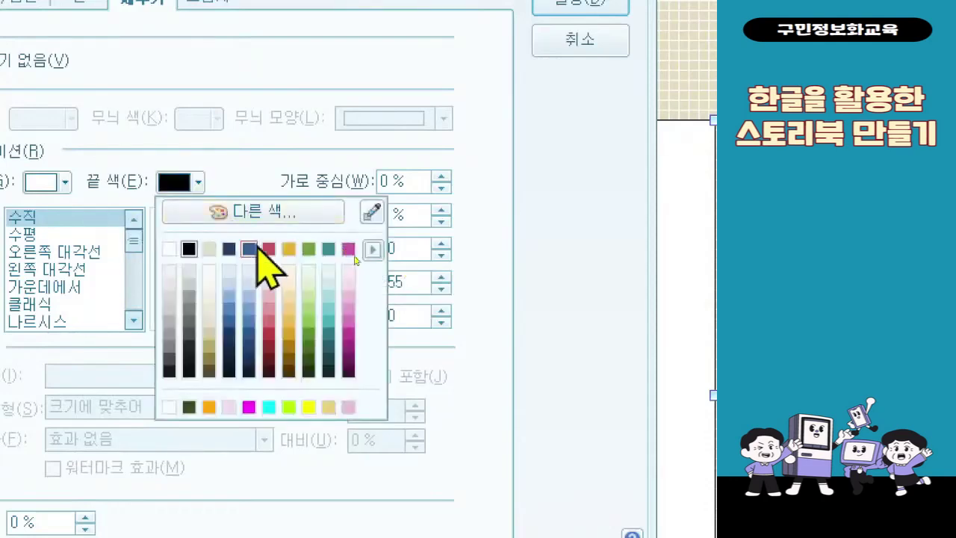
click(372, 249)
click(433, 279)
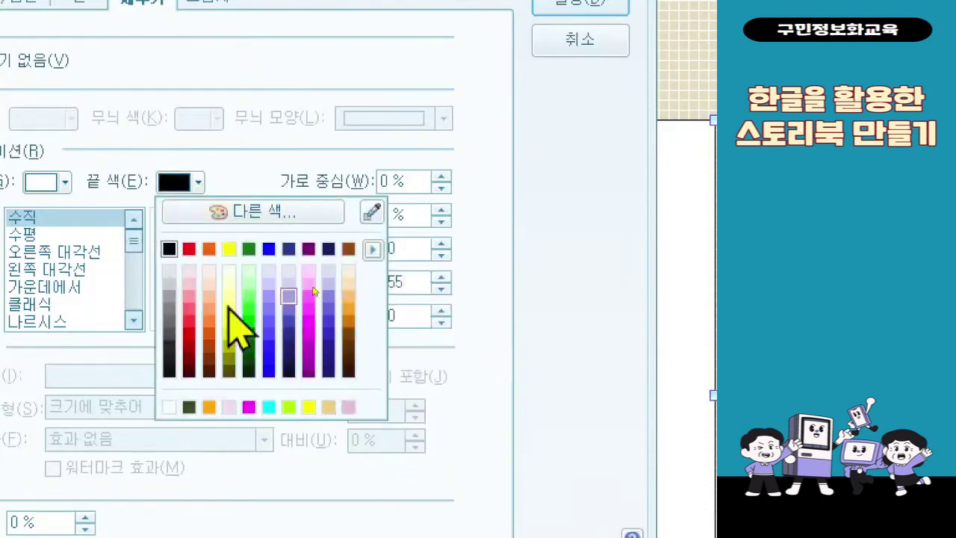
click(208, 249)
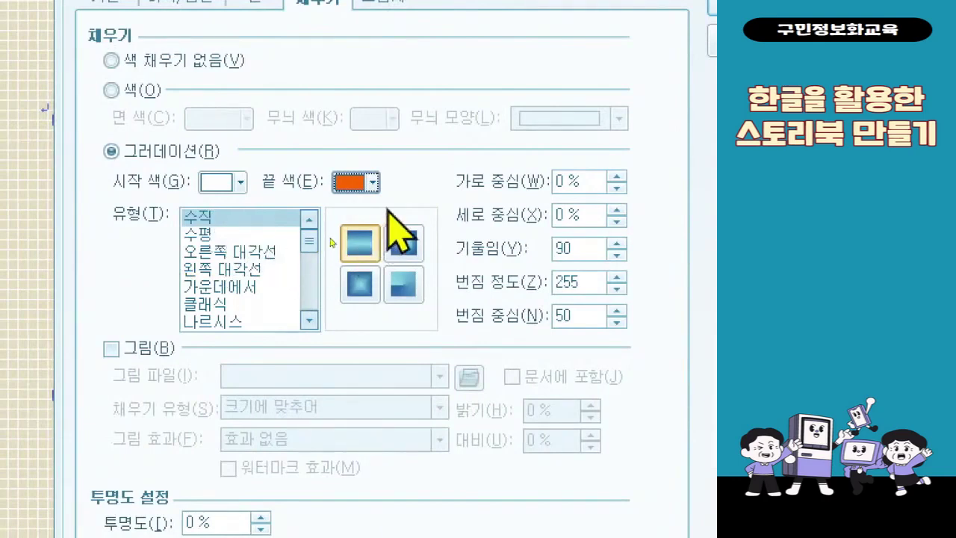
Step: Set the gradient type to 가운데에서 with the circular shape
click(265, 285)
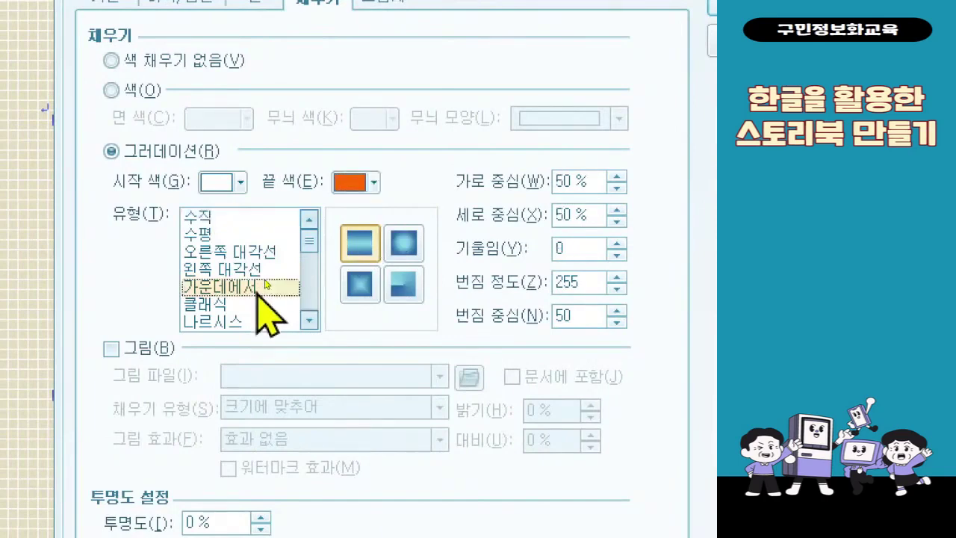
click(399, 242)
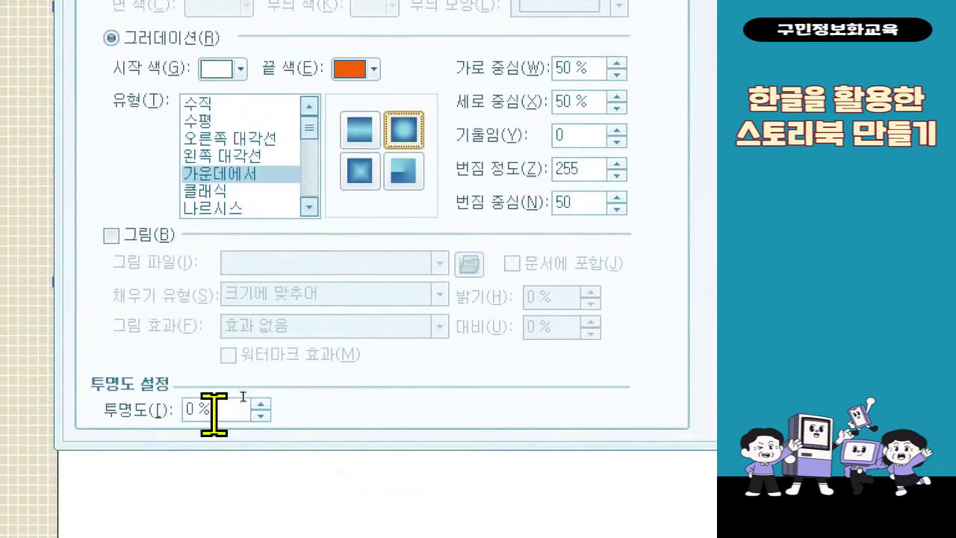
Step: Set the gradient fill's transparency (투명도) to 45 %, apply the object properties, and return to the document
double_click(212, 411)
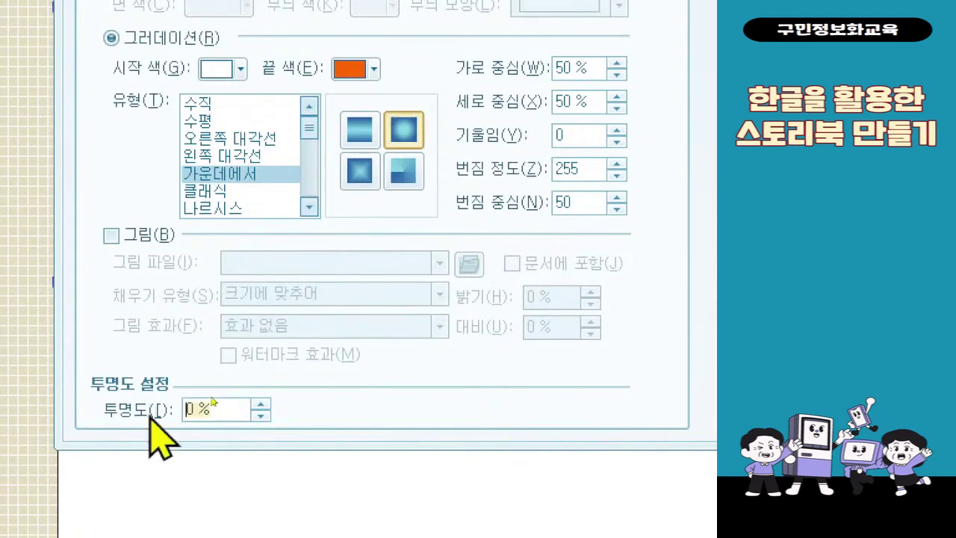
text(45)
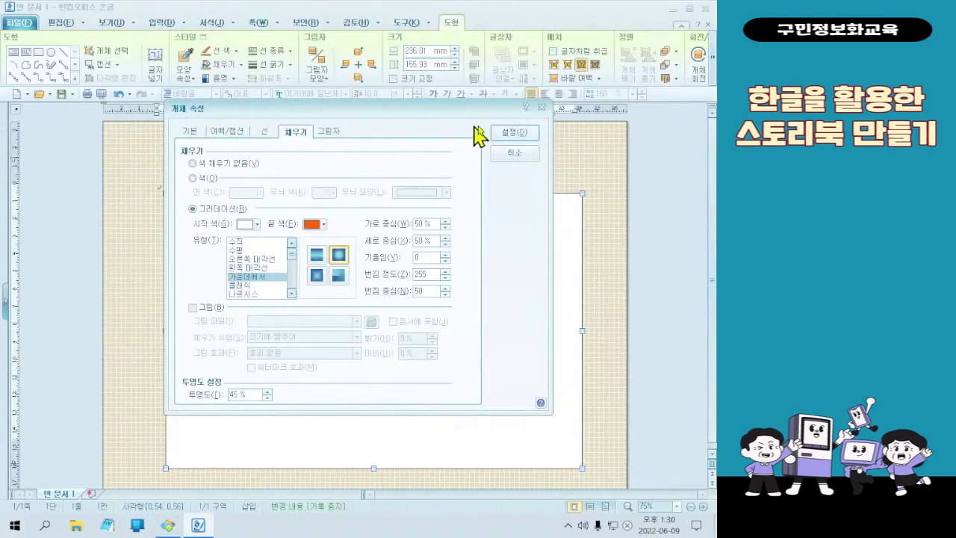
click(512, 132)
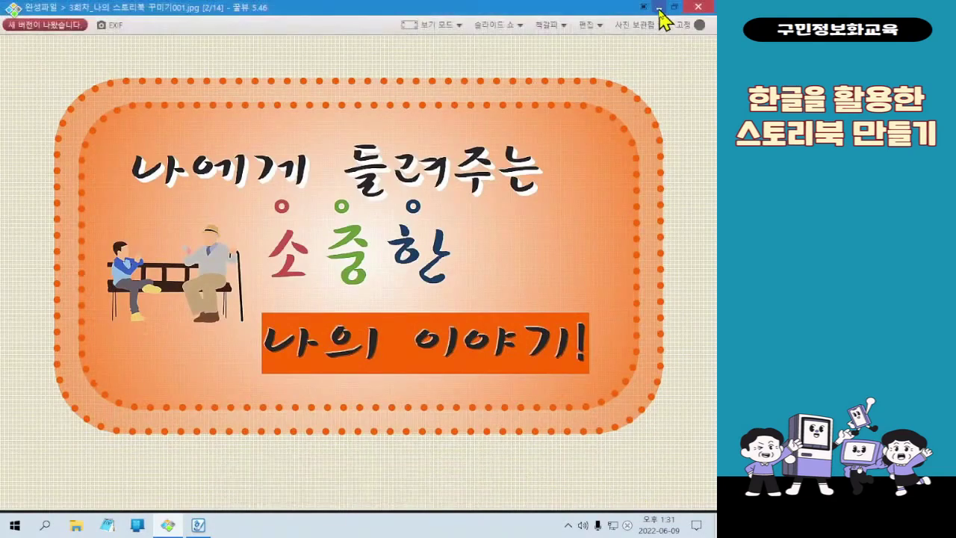
click(659, 9)
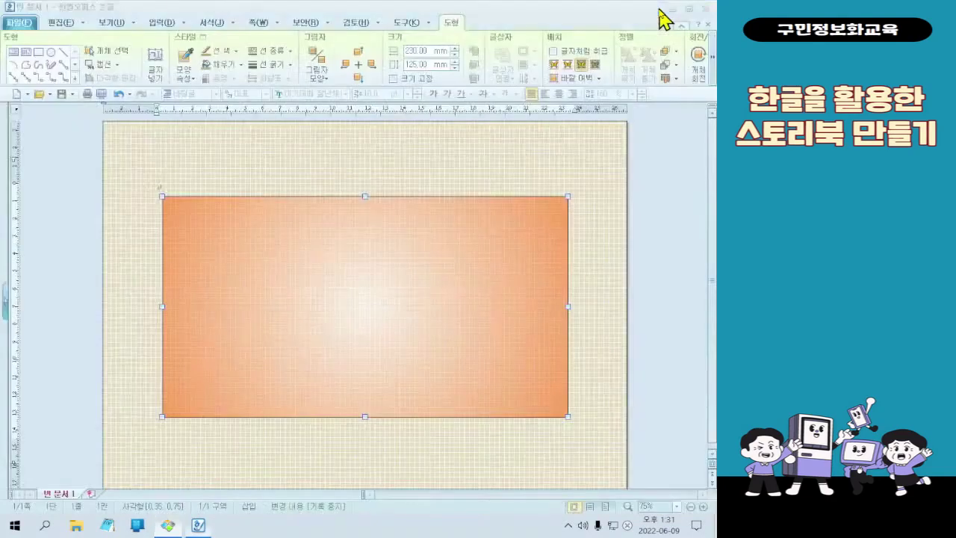
Step: In the rectangle's line properties, choose rounded corners (둥근 모양) and a round-dot line type
double_click(401, 325)
click(274, 132)
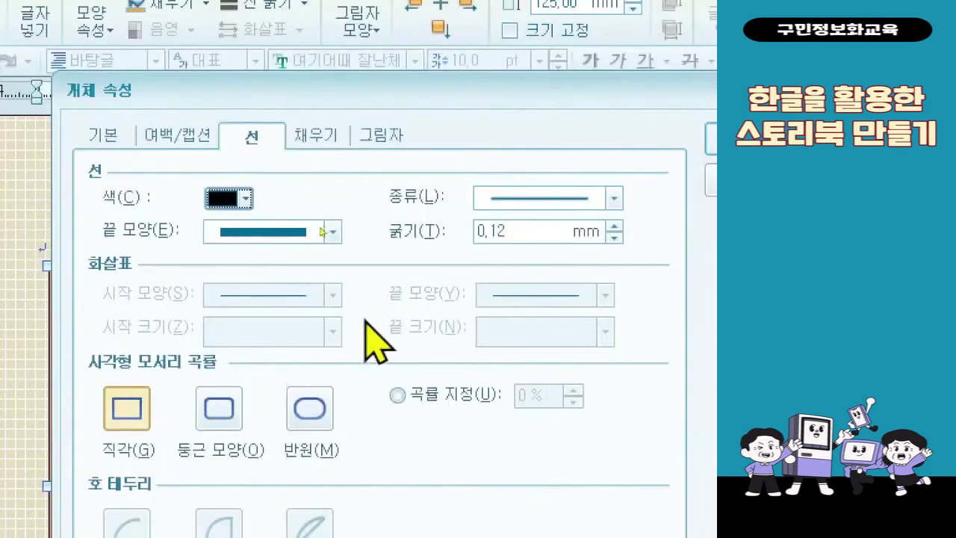
click(218, 410)
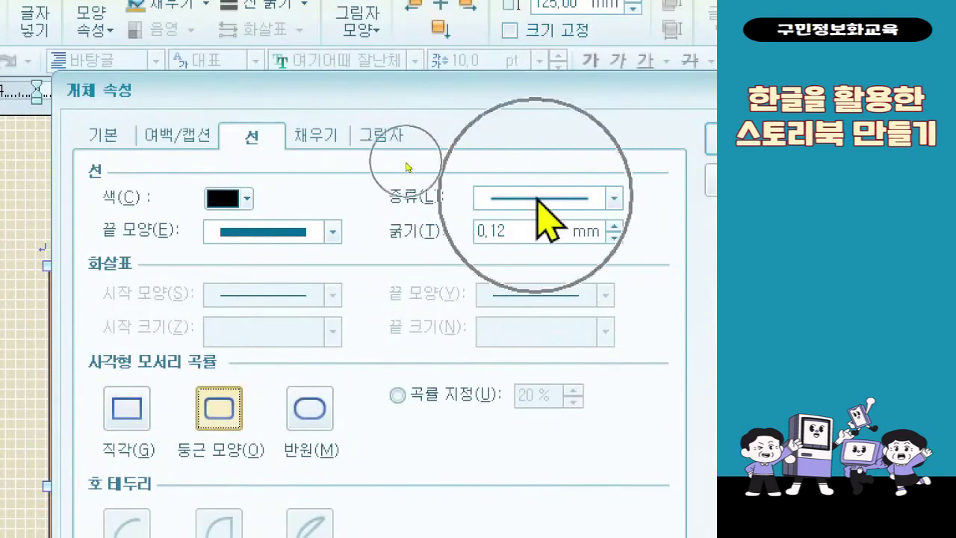
click(538, 198)
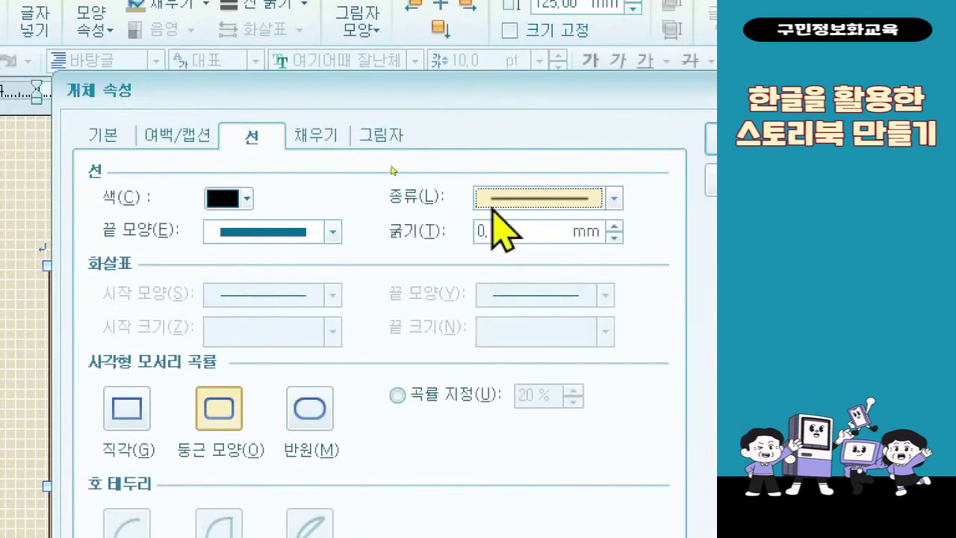
click(490, 206)
click(521, 345)
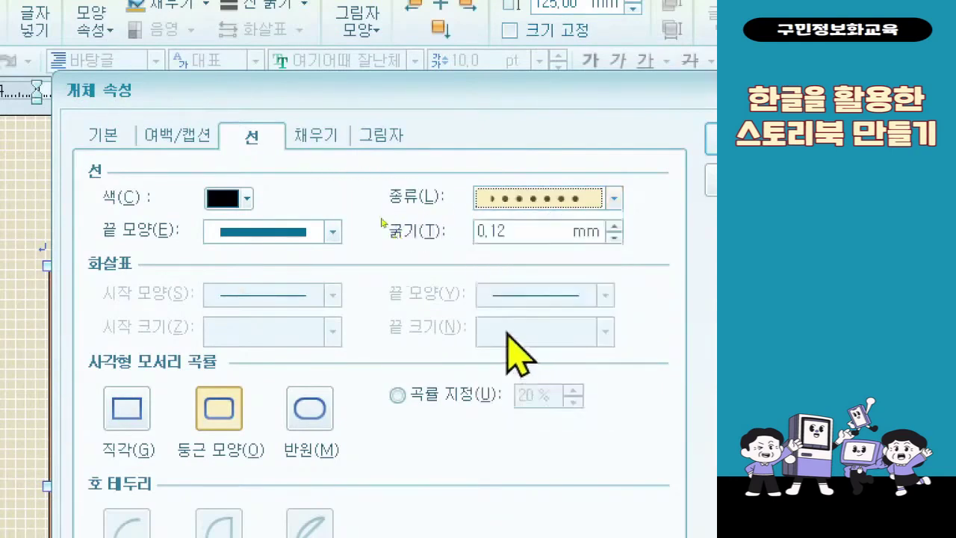
Step: Set the outline colour to orange from the 오피스 colour theme and its thickness to 3 mm, then apply
click(238, 205)
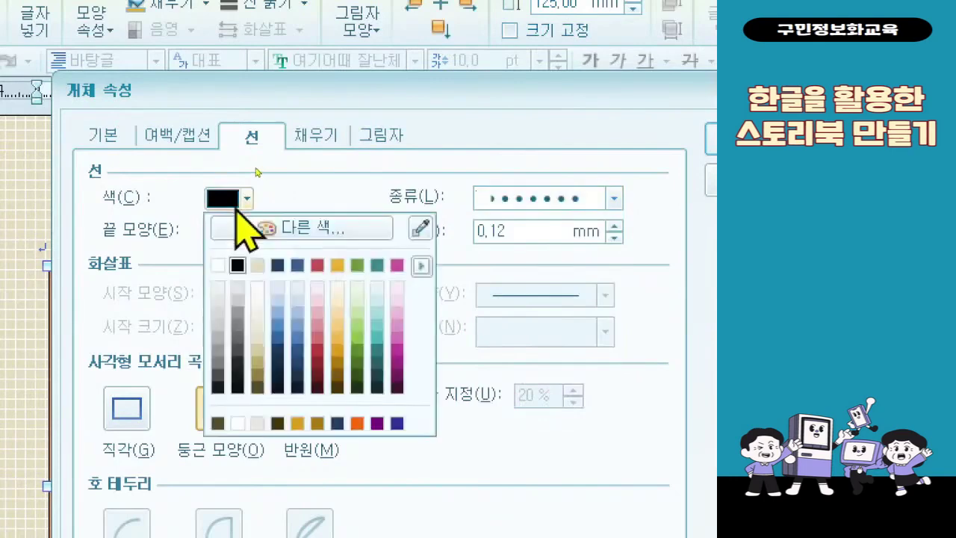
click(422, 265)
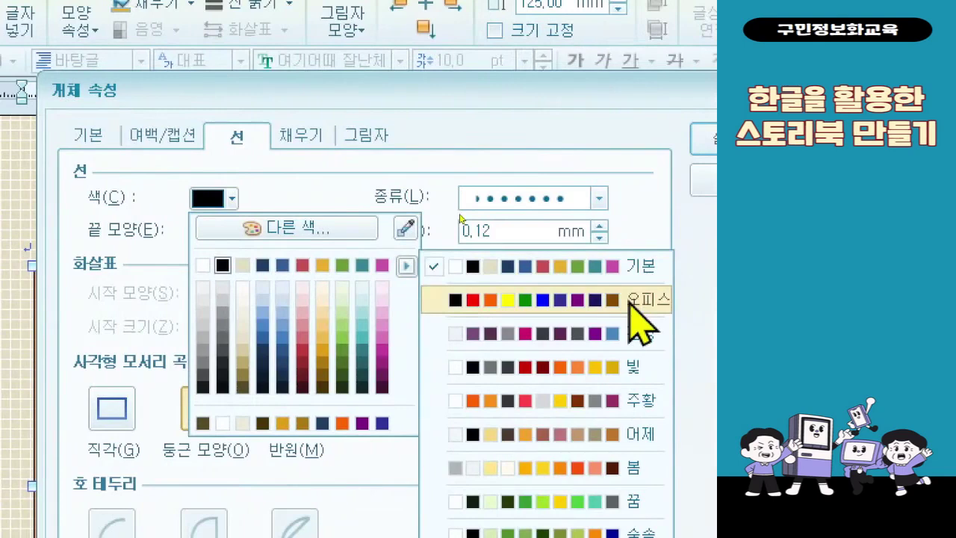
click(631, 301)
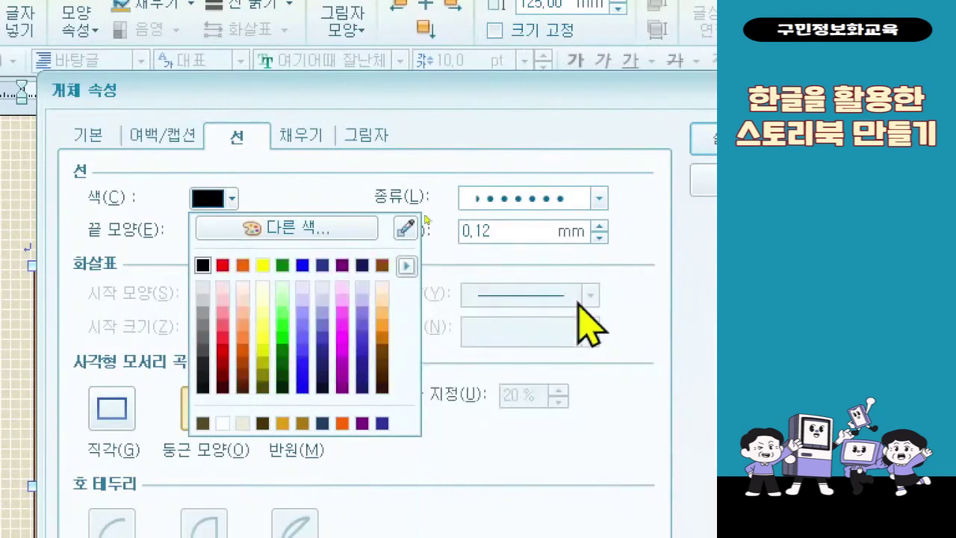
click(250, 262)
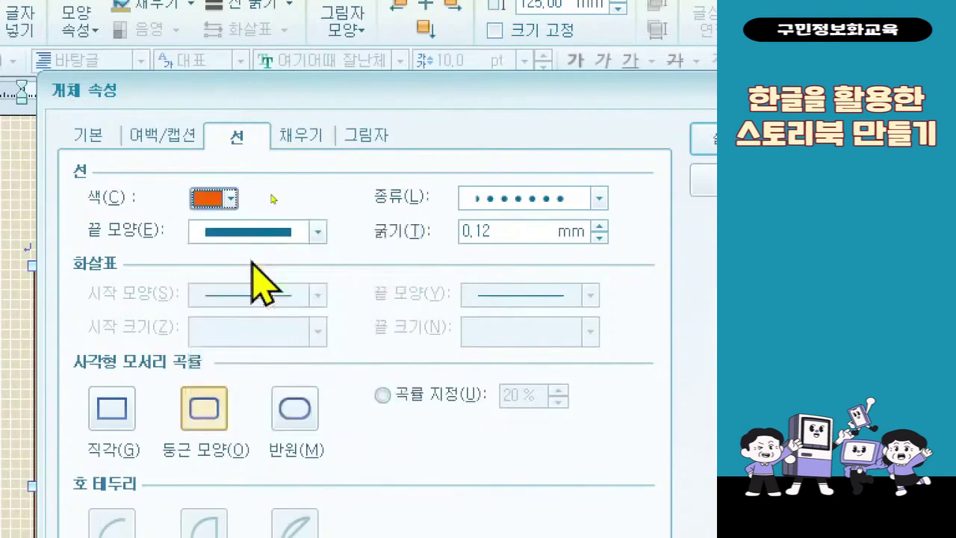
double_click(477, 236)
text(3)
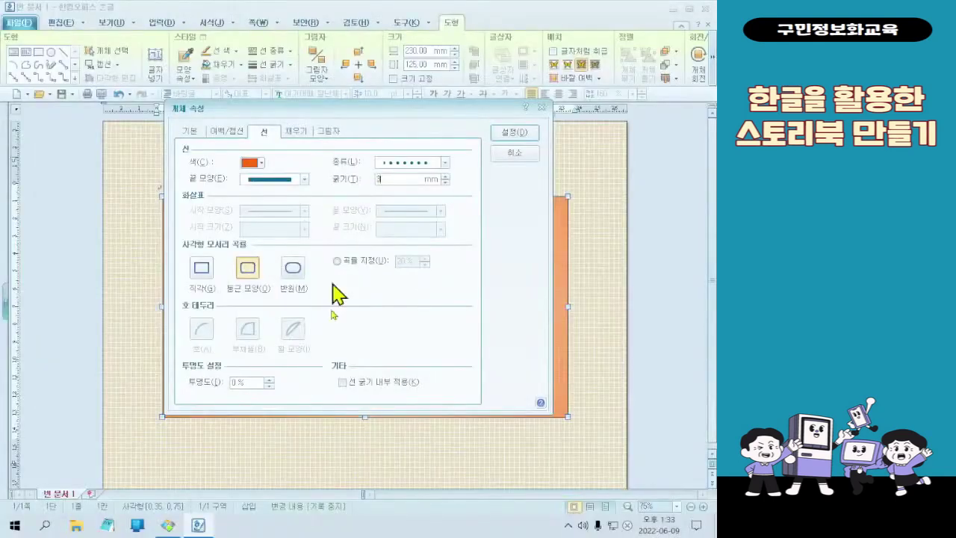
click(527, 138)
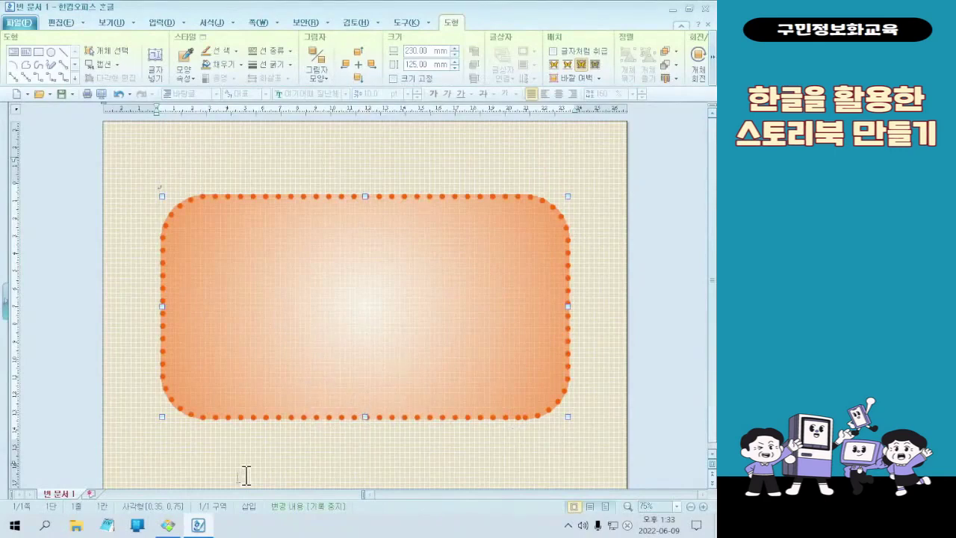
Step: Compare the dotted rectangle with the double frame in the sample cover image
click(168, 525)
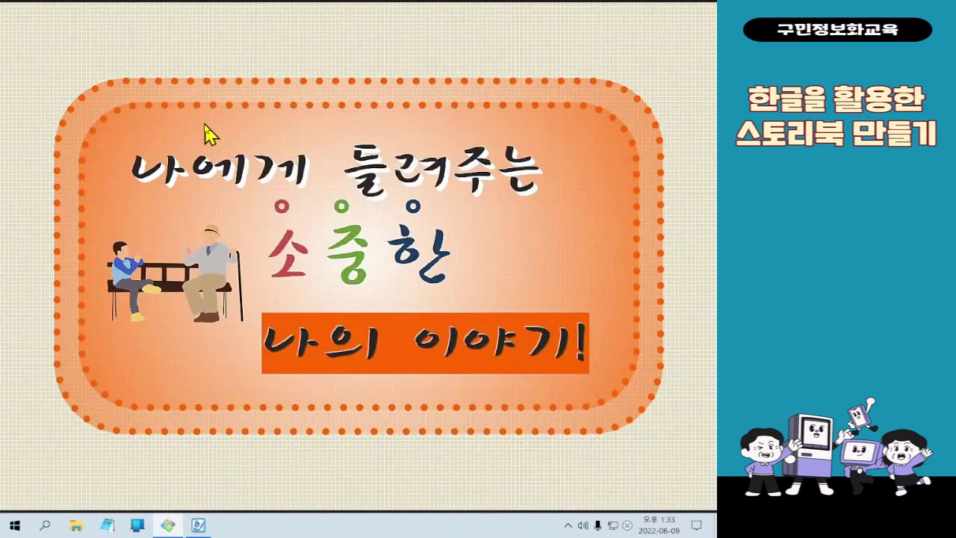
click(199, 525)
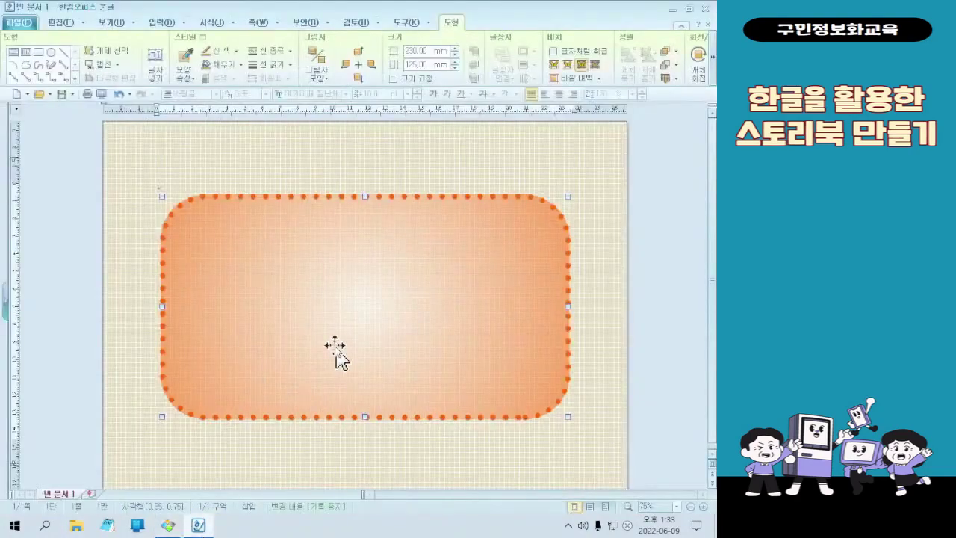
scroll(371, 363, down, 1)
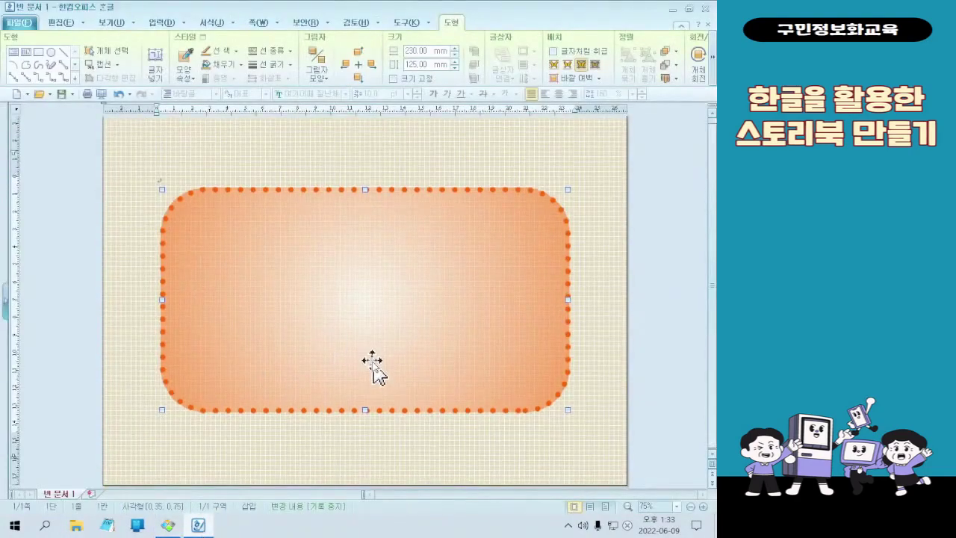
scroll(372, 365, up, 1)
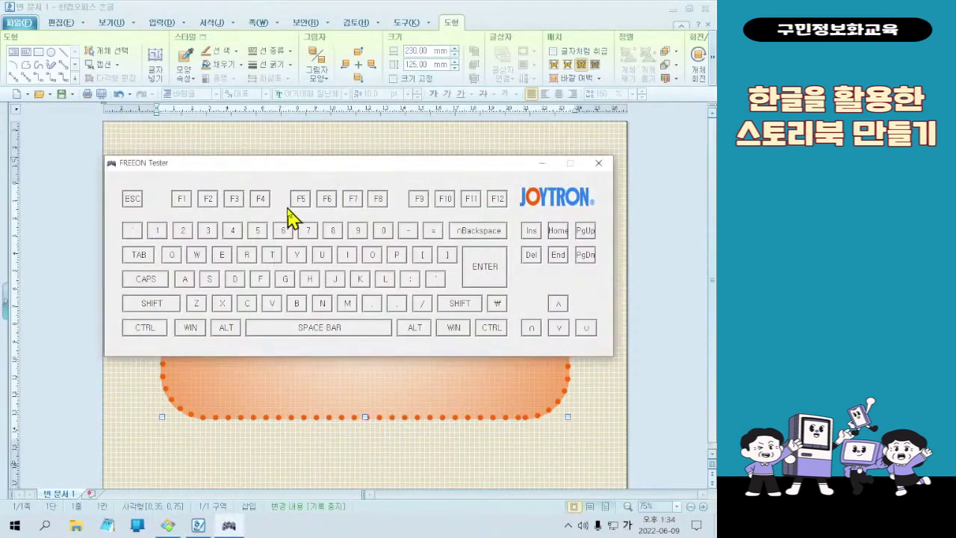
key(ctrl)
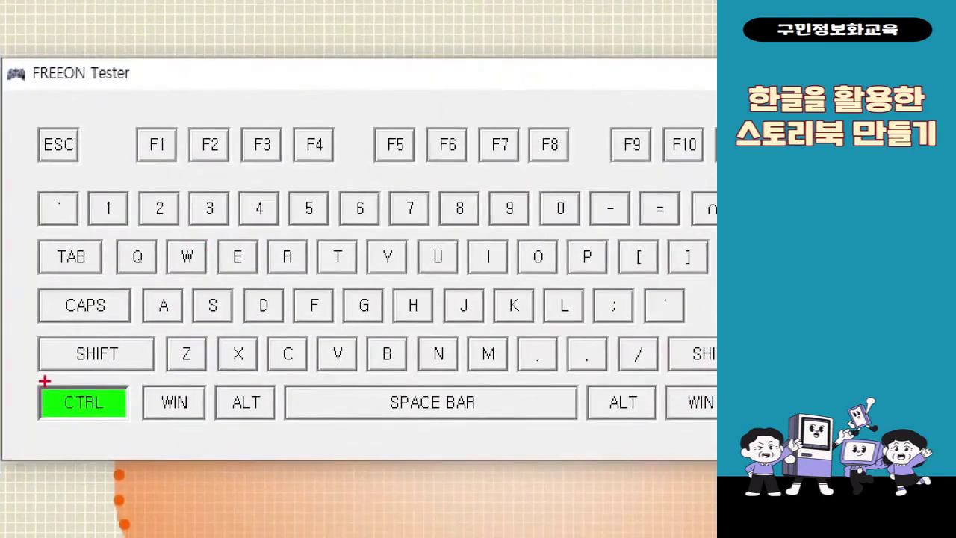
drag(44, 381, 118, 452)
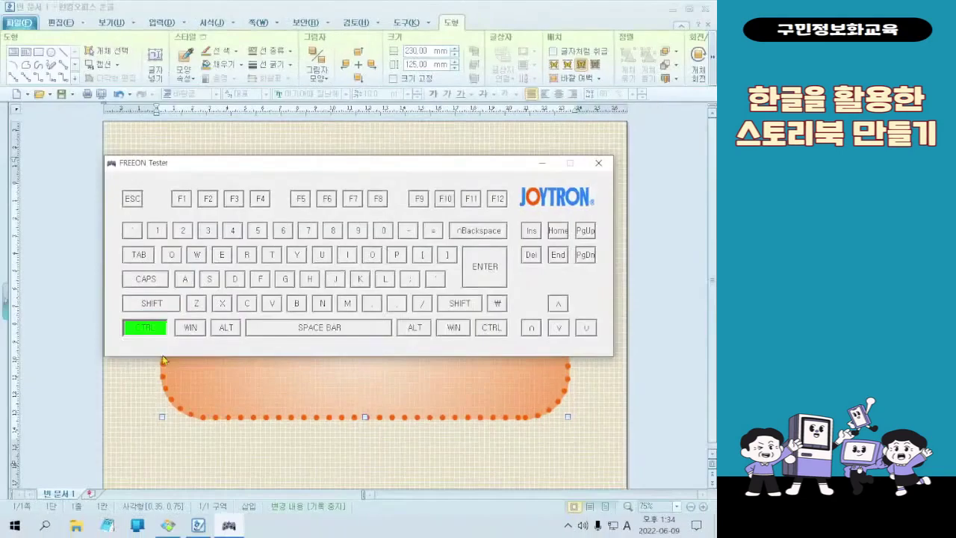
click(542, 162)
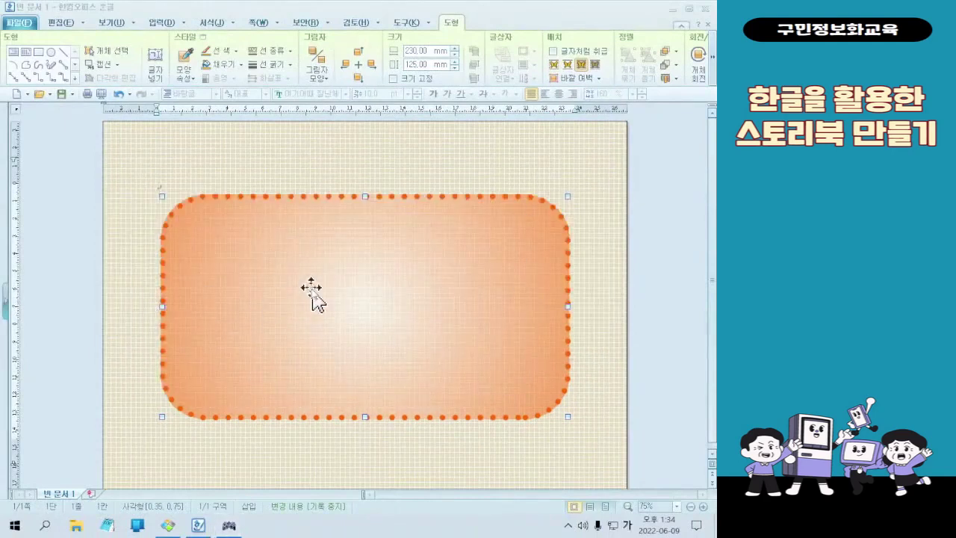
Step: Duplicate the dotted rounded rectangle and place the copy slightly below the original
drag(351, 295, 353, 325)
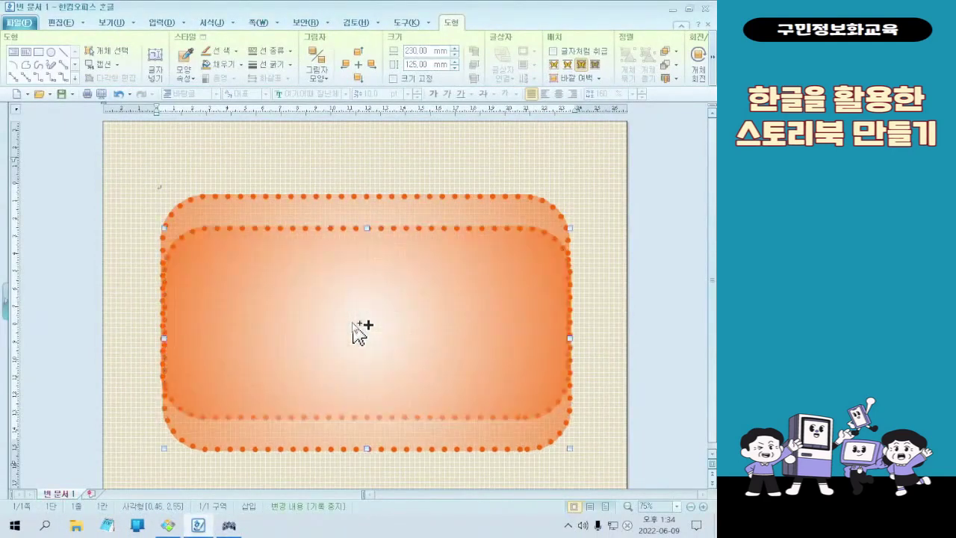
drag(457, 332, 431, 338)
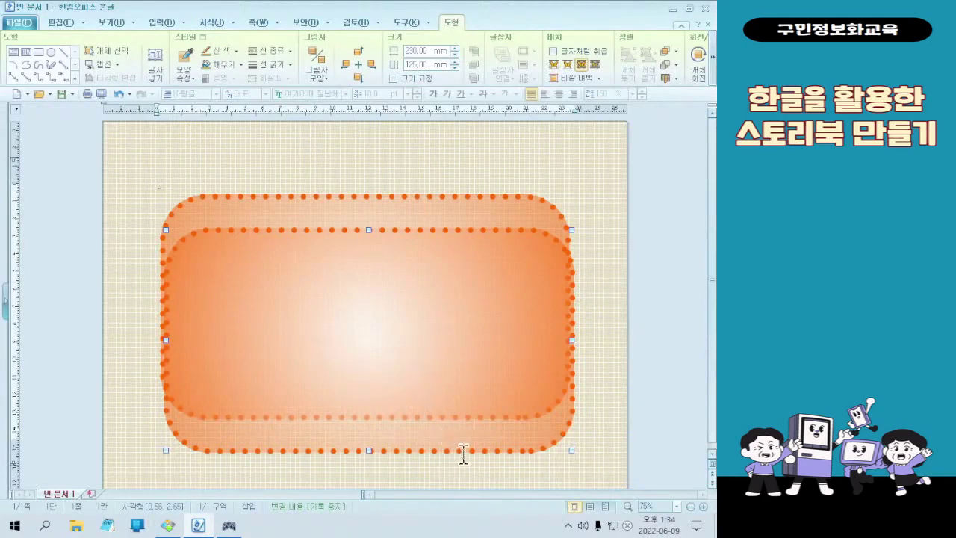
Step: Set the copied rectangle's basic size (기본) to 250 mm wide and 145 mm high
double_click(416, 364)
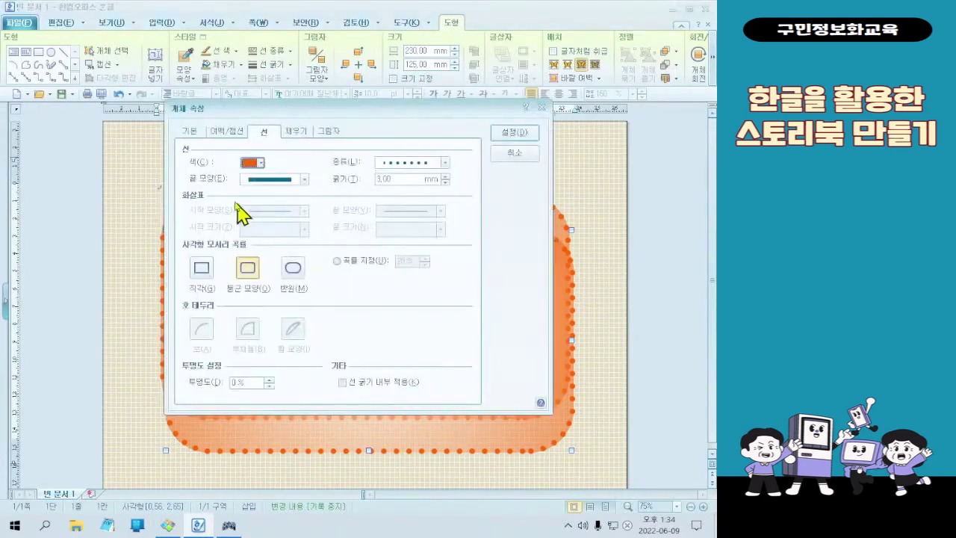
click(188, 134)
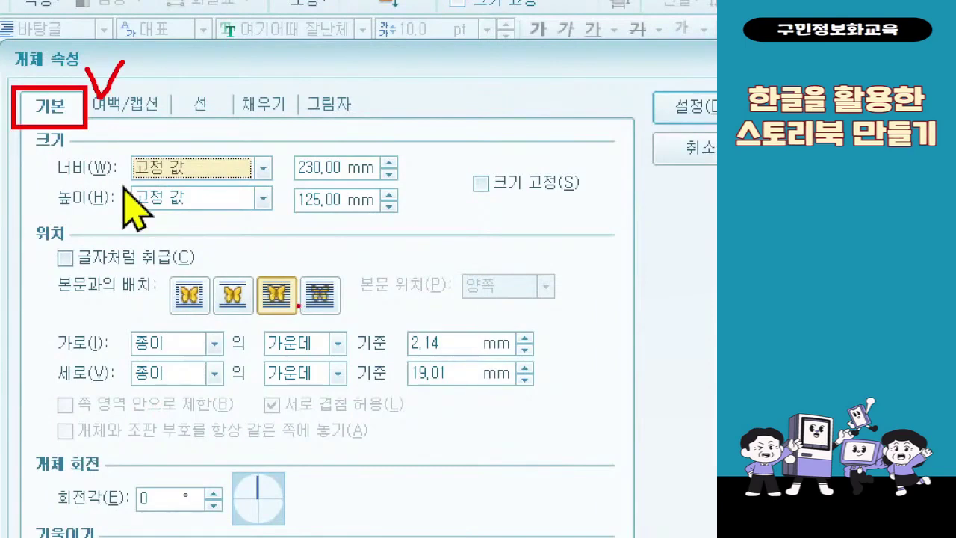
click(306, 167)
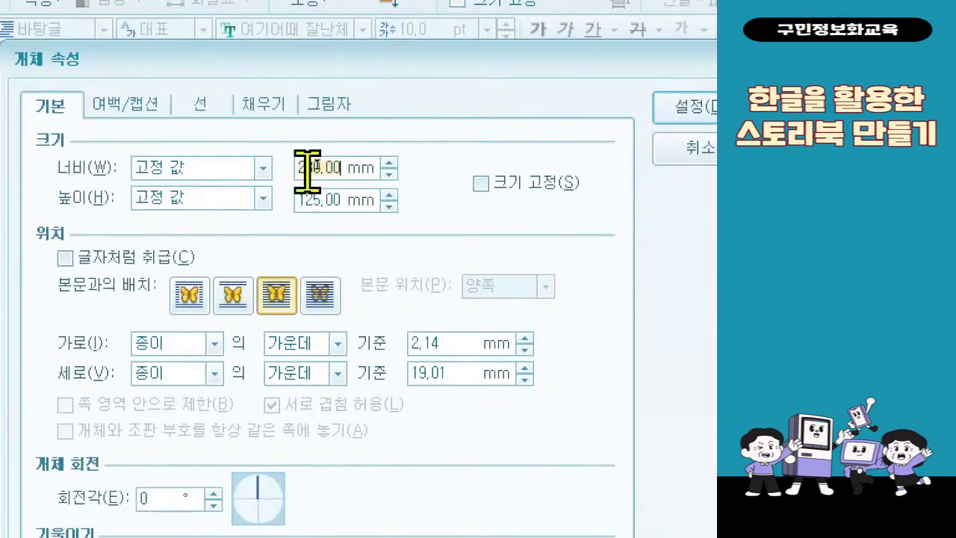
text(250)
key(Tab)
key(Tab)
text(145)
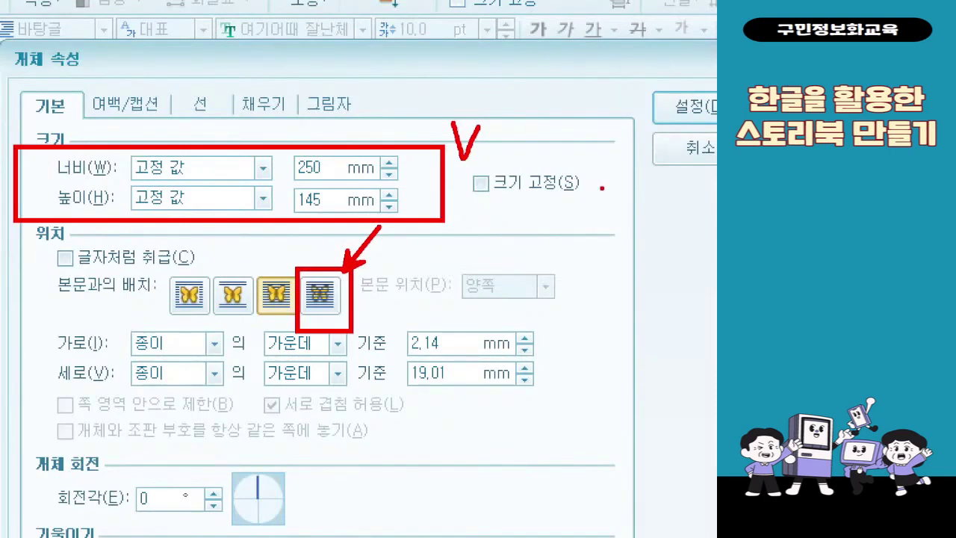
Step: Place the copy behind the text, with horizontal and vertical offsets of 0 mm from the paper's centre, and apply
click(321, 295)
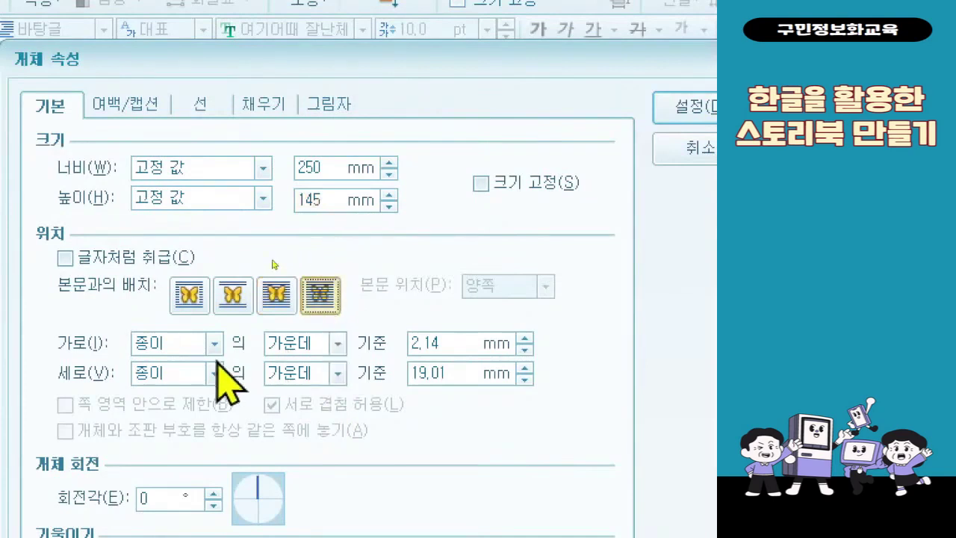
drag(426, 349, 331, 373)
text(0)
drag(457, 382, 331, 403)
text(0)
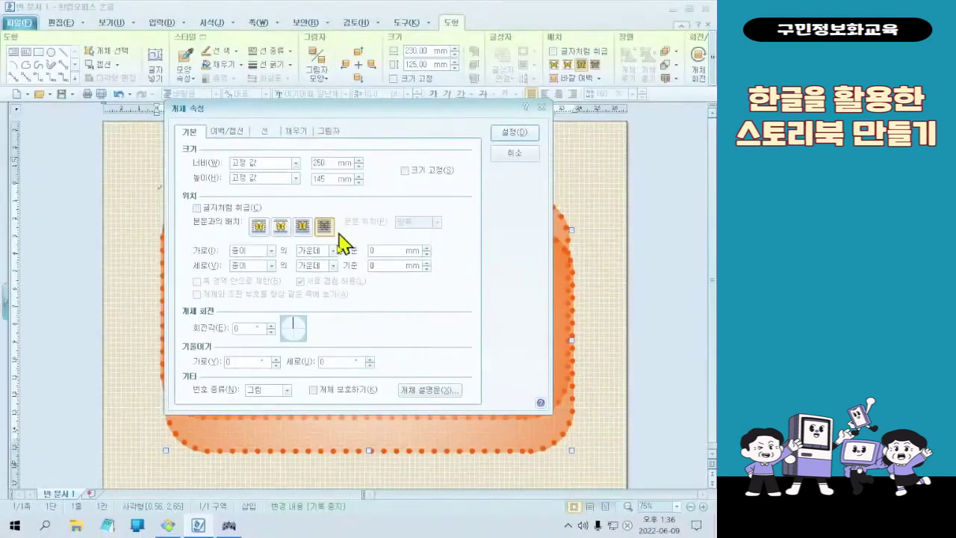
click(511, 135)
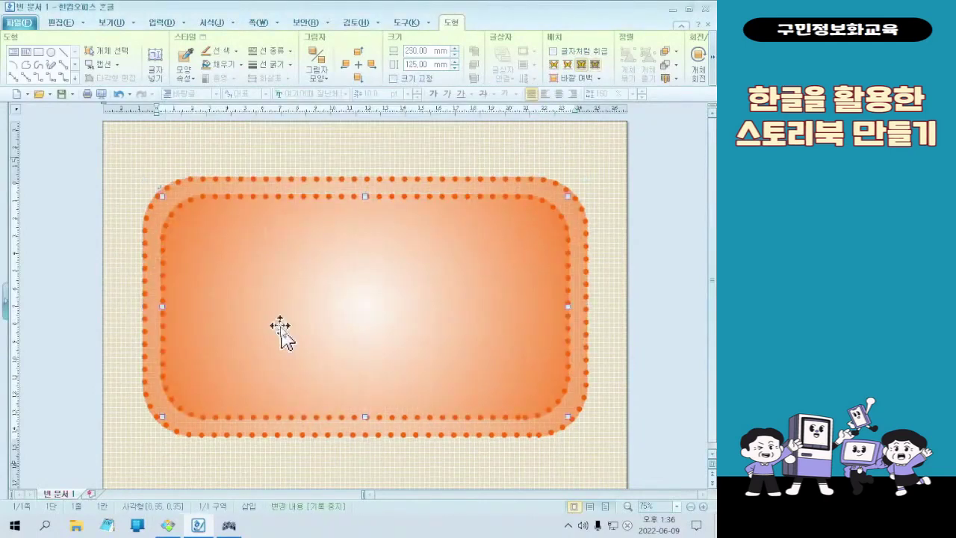
Step: Make the inner rectangle a text container (글자 넣기) and enter the trial text "ㅇㄹㅇㄴㄹㄴ에" in it
click(340, 164)
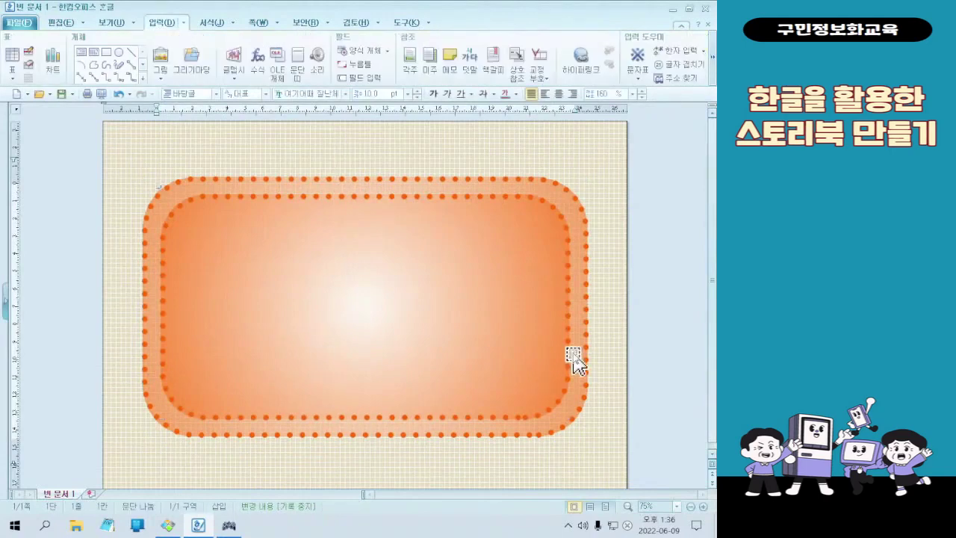
click(383, 328)
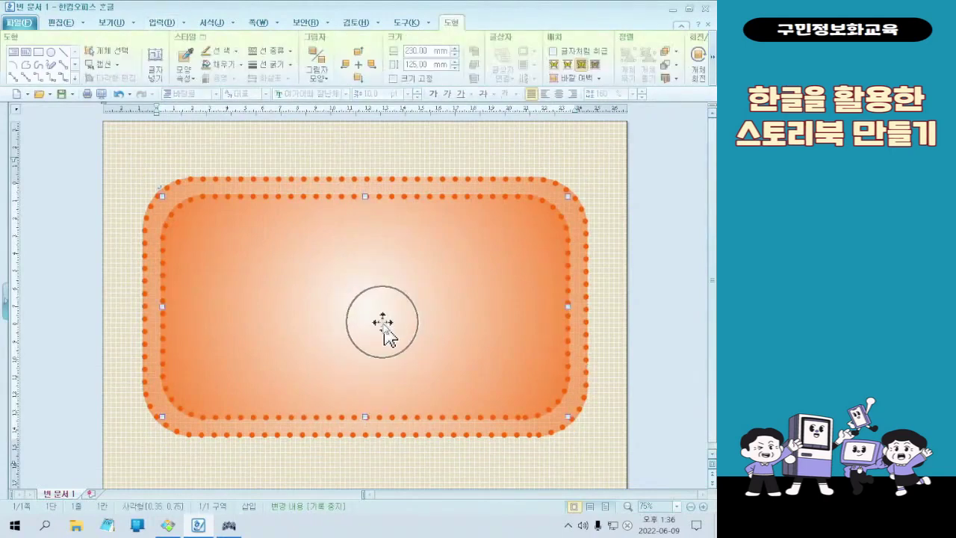
click(163, 64)
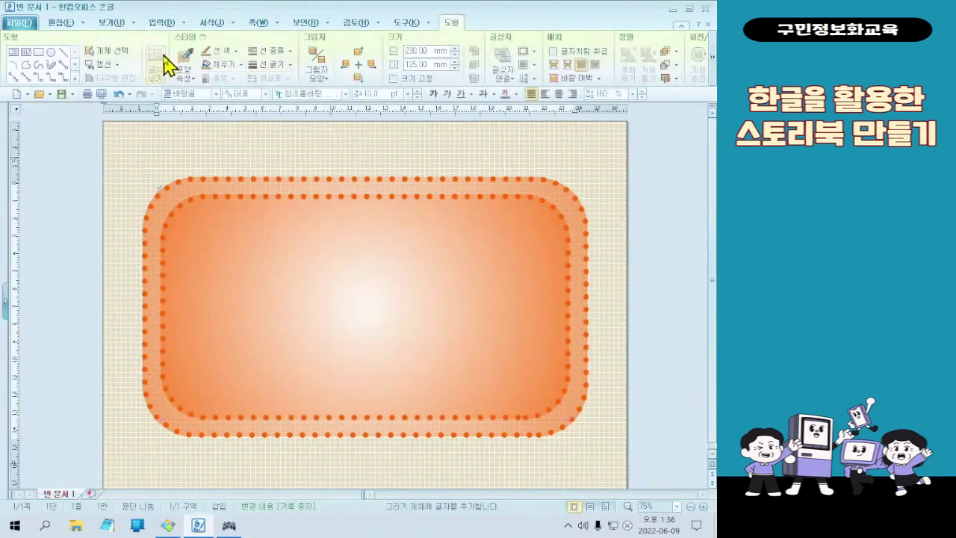
text(ㅇㄹㅇㄴㄹㄴㅇ)
text(ㅔ)
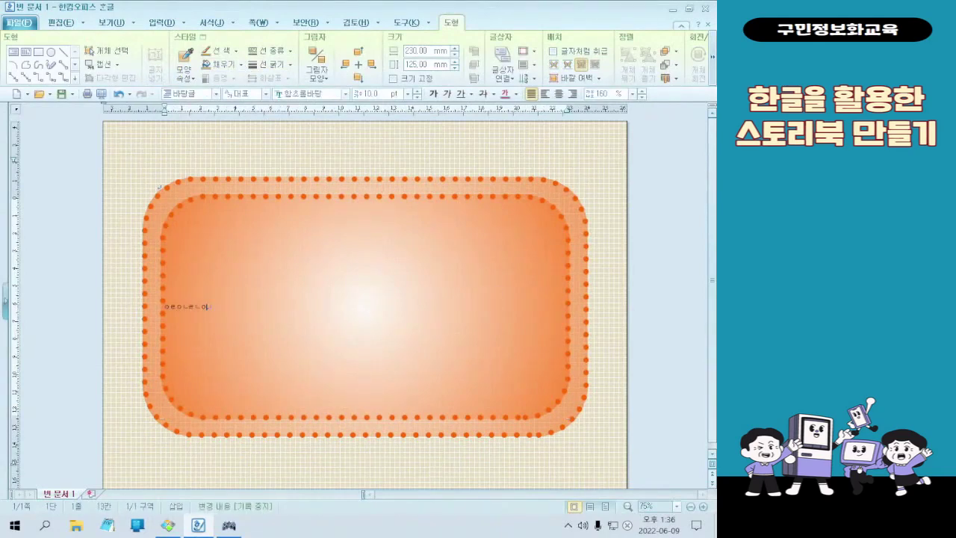
key(F12)
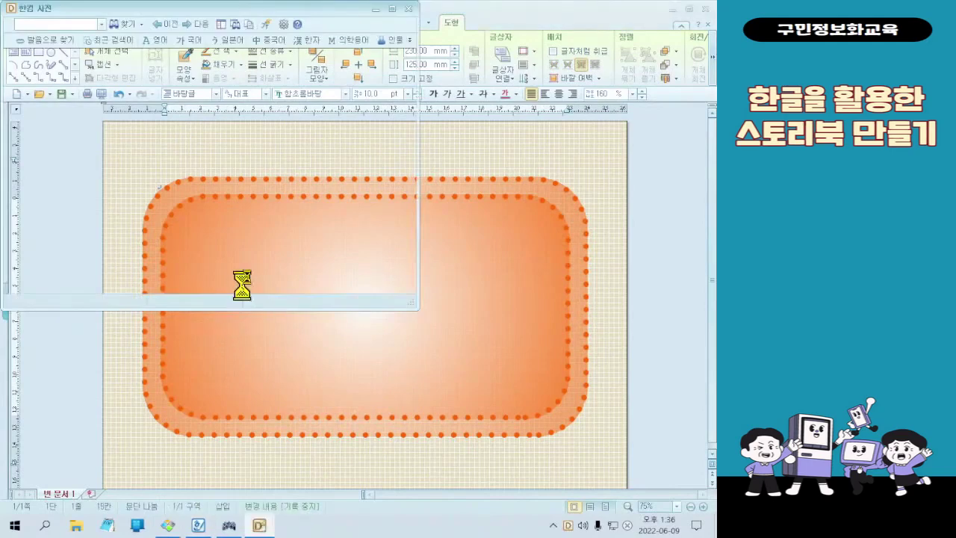
Step: Close the dictionary window and place the text cursor inside the inner rounded rectangle
click(412, 7)
click(280, 288)
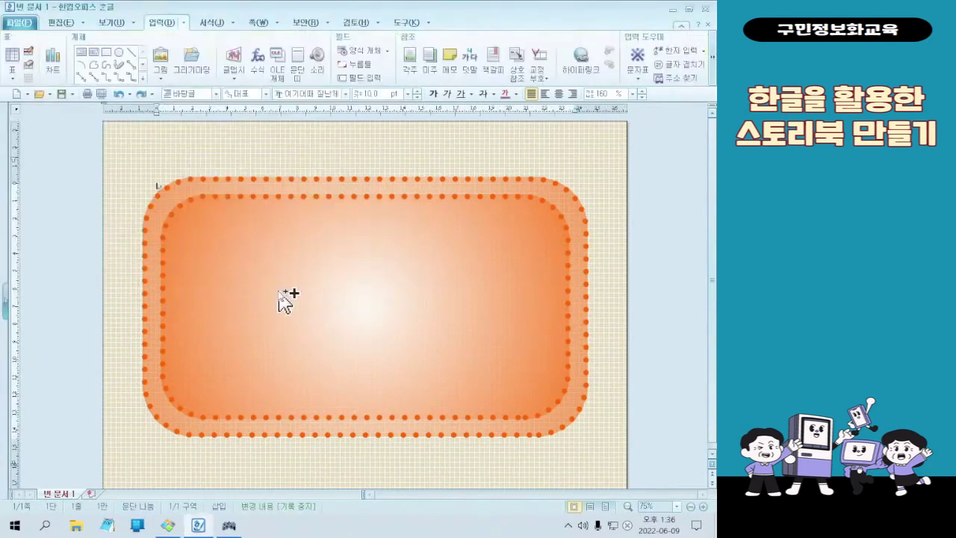
click(280, 279)
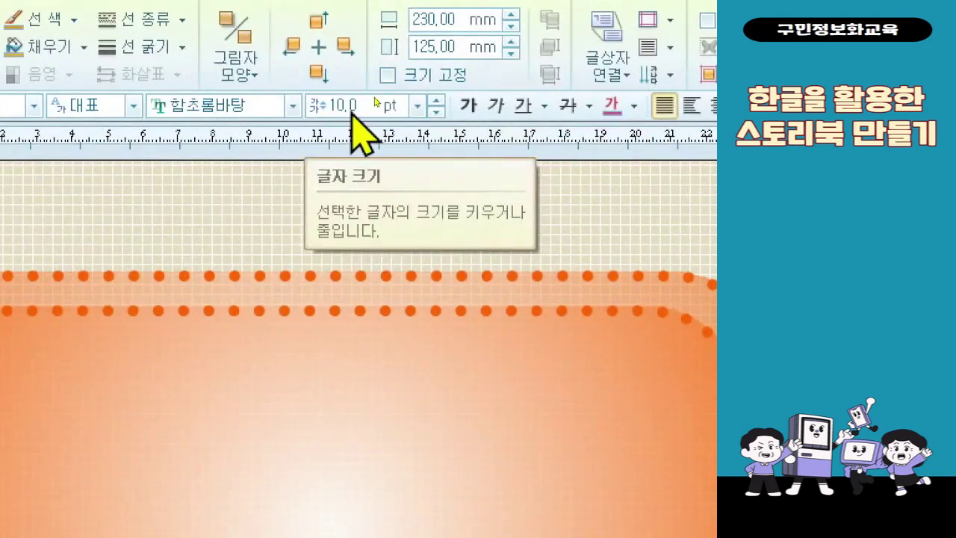
Step: Set the inner rectangle's text to the 여기어때 잘난체 font at 72 pt with centre alignment
click(293, 107)
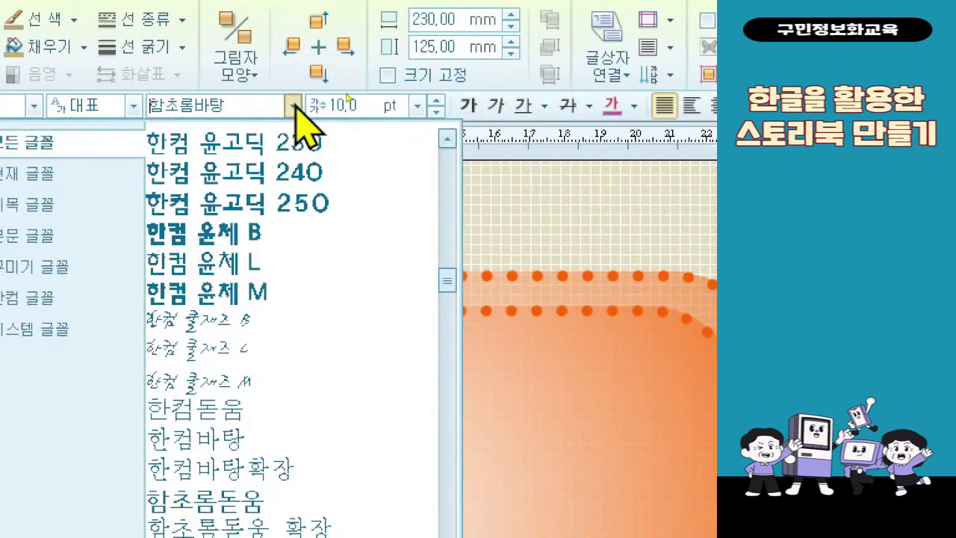
scroll(410, 374, up, 8)
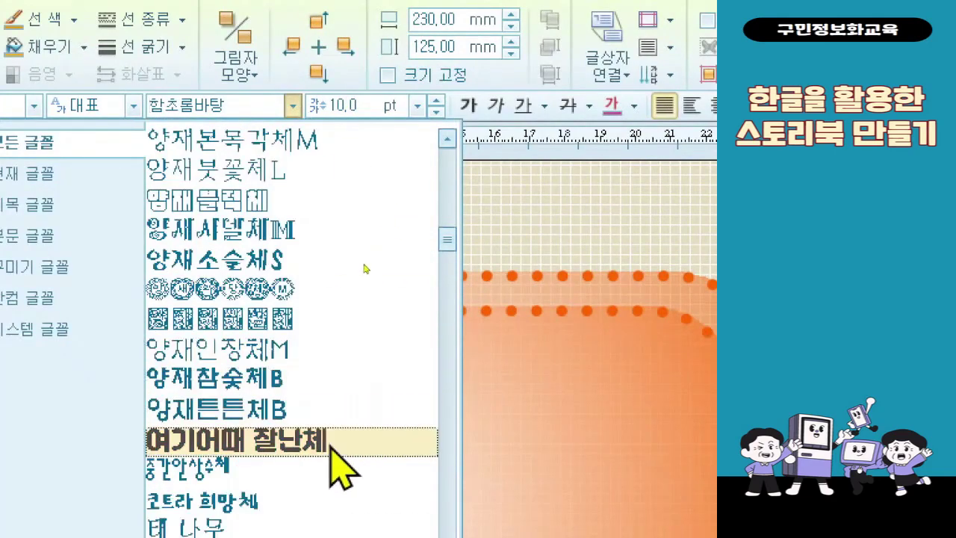
click(331, 444)
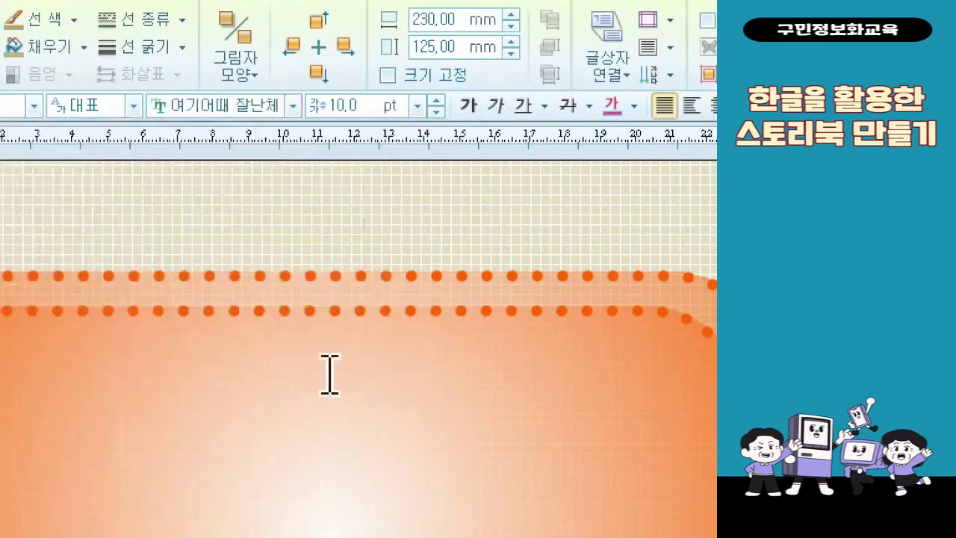
click(417, 107)
click(389, 407)
click(632, 107)
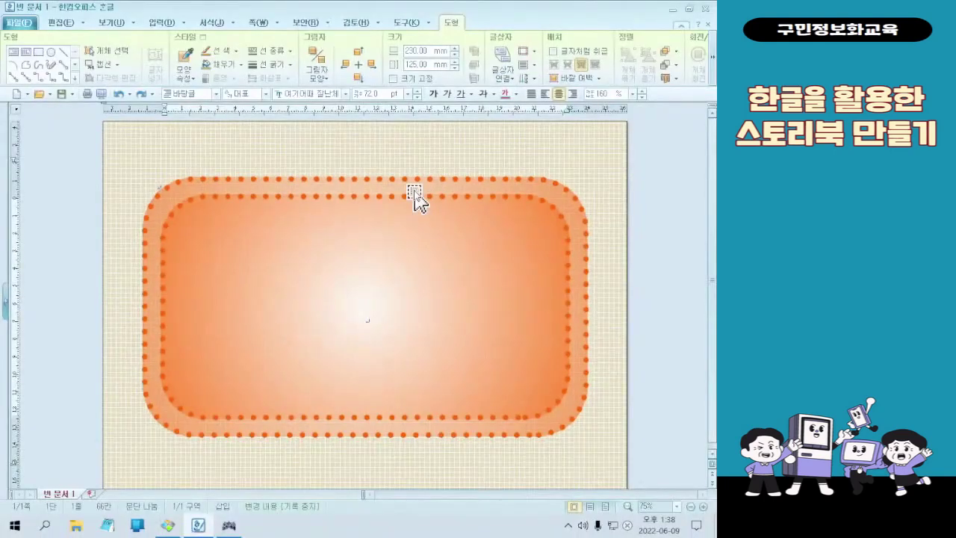
Step: Enter the title in the inner rectangle on three lines: "나에게 들려주는", "소중한" and "나의 이야기!"
text(나에게 )
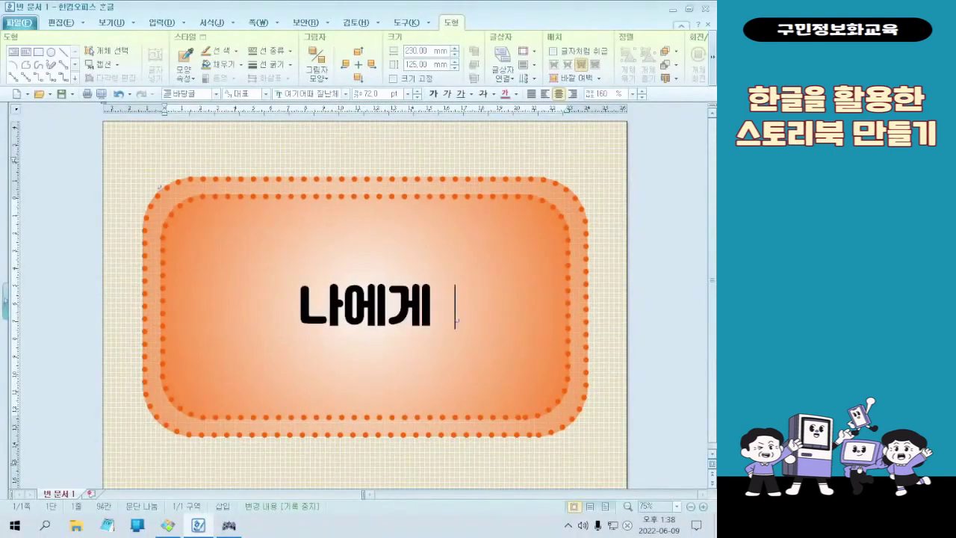
text(드ㄹ려주는)
key(Return)
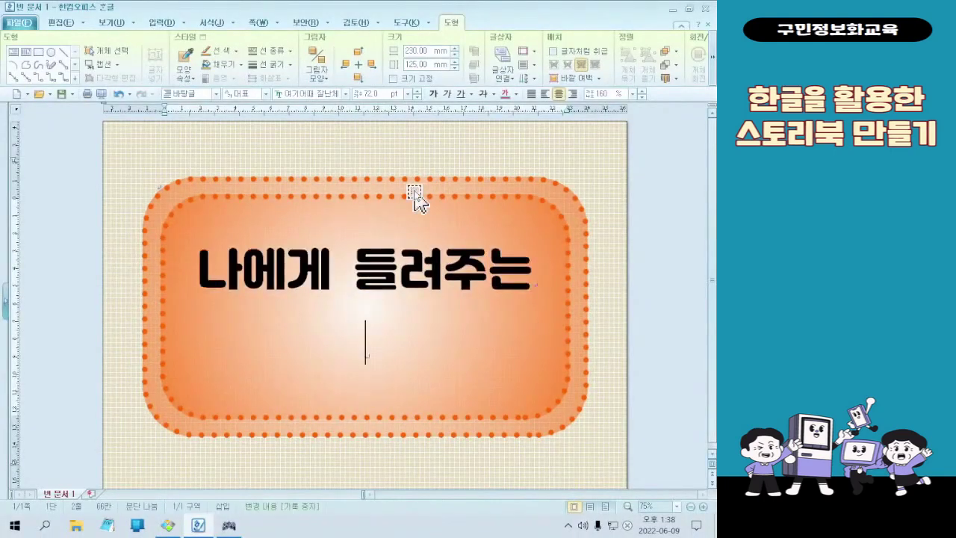
text(소중한)
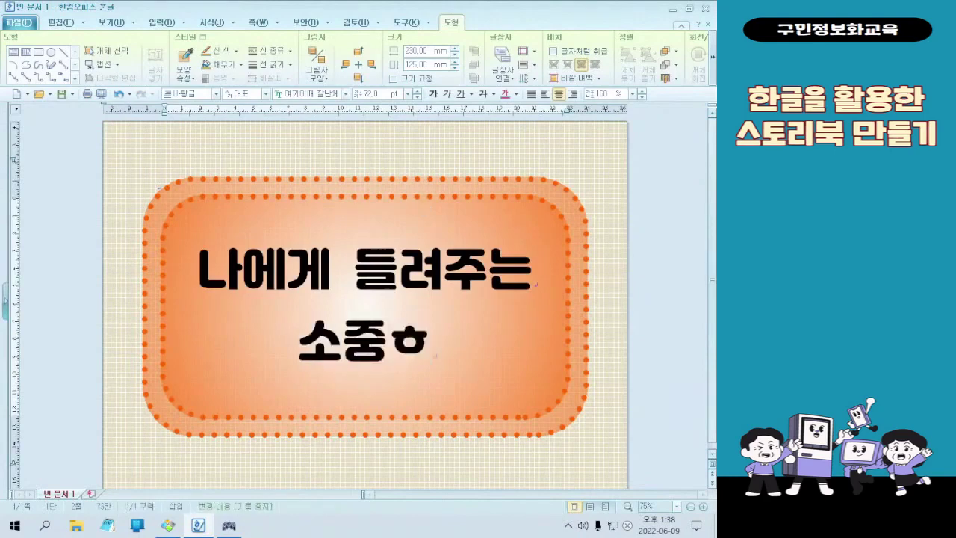
key(Return)
text(나의 이약)
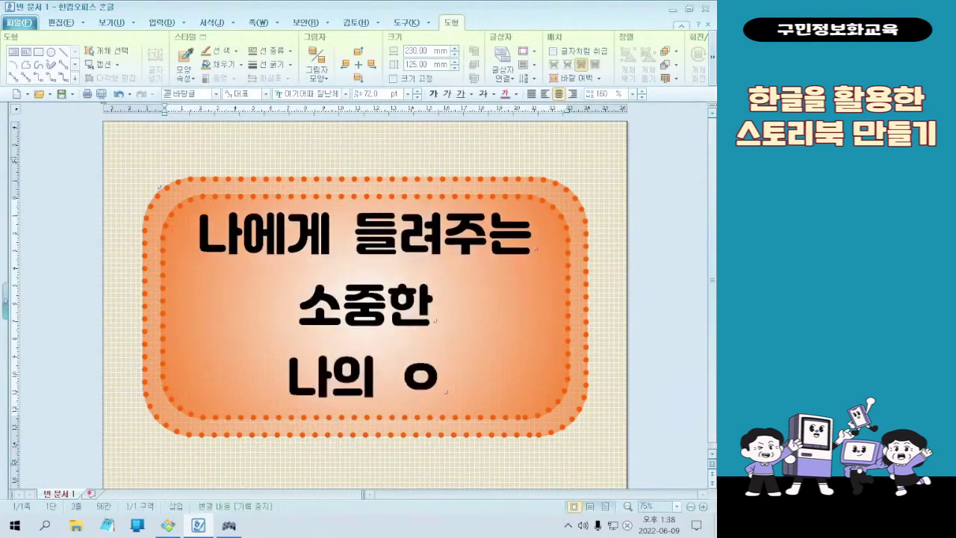
text(ㅣ!)
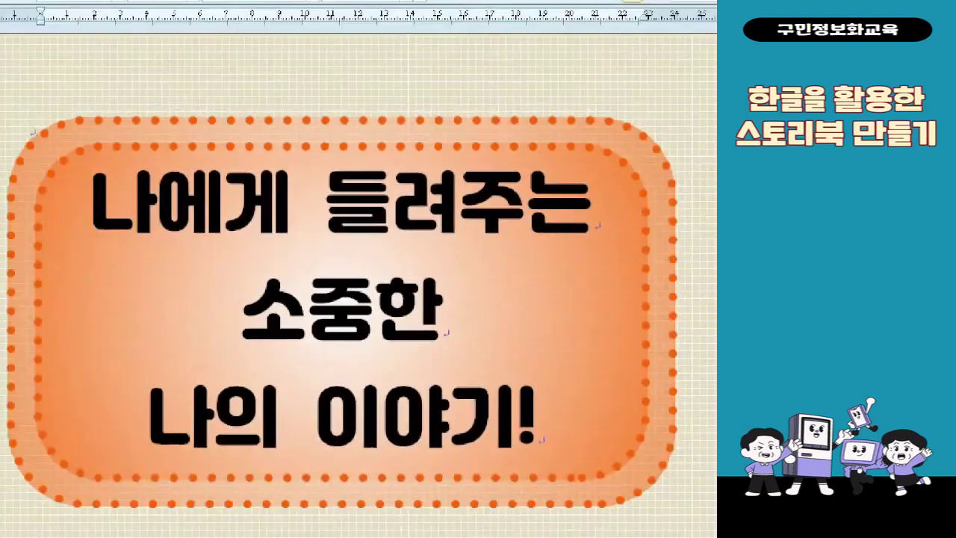
click(163, 191)
mouse_move(67, 159)
mouse_down()
mouse_move(391, 287)
mouse_move(661, 462)
mouse_up()
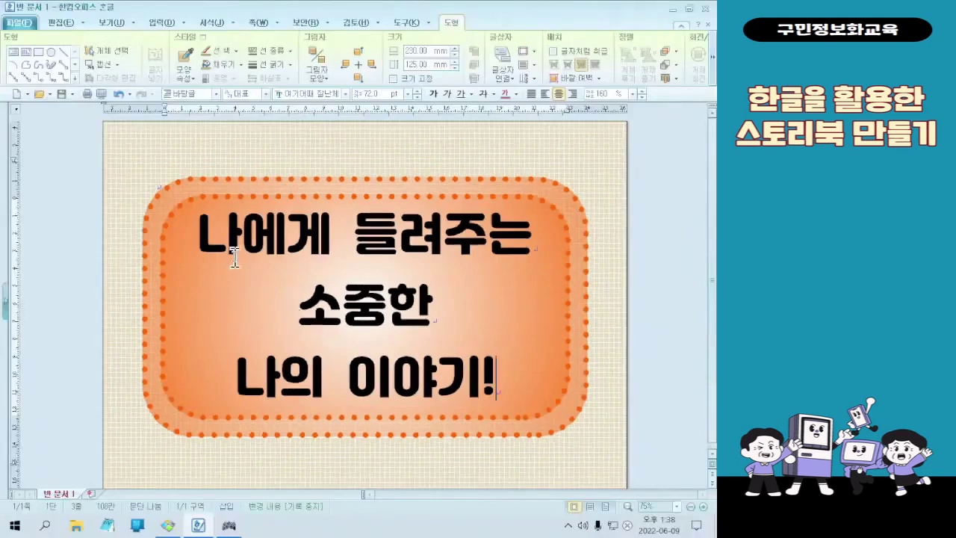
drag(124, 206, 591, 400)
drag(531, 365, 531, 365)
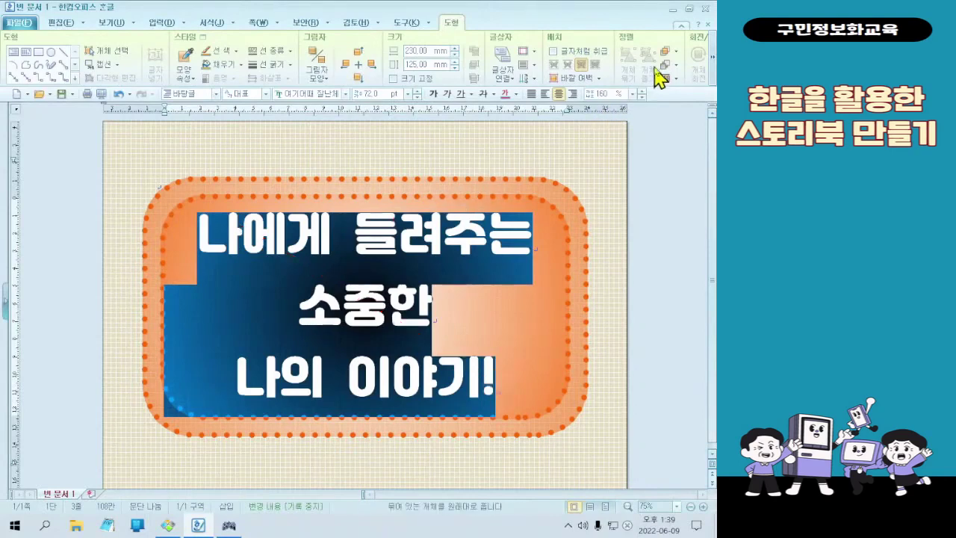
key(ctrl+F3)
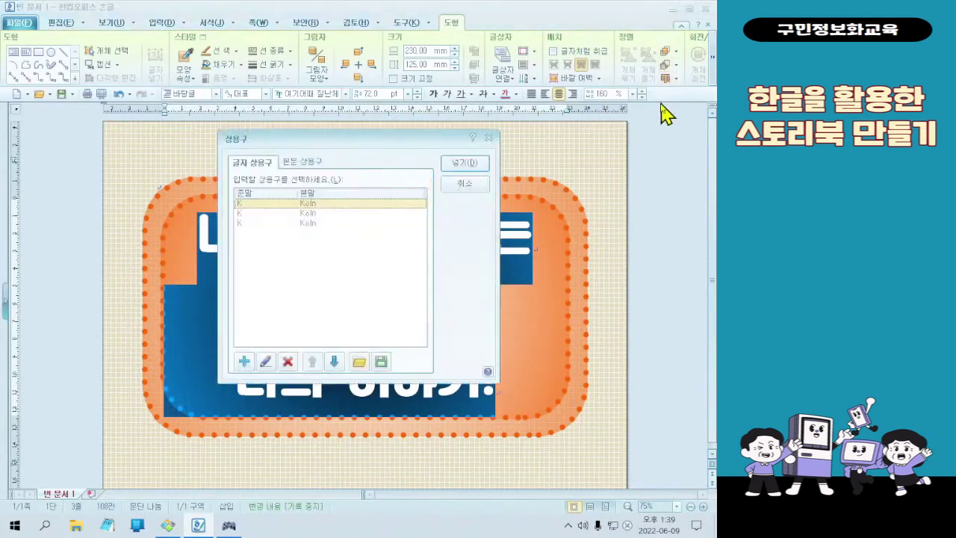
key(Escape)
key(ctrl+5)
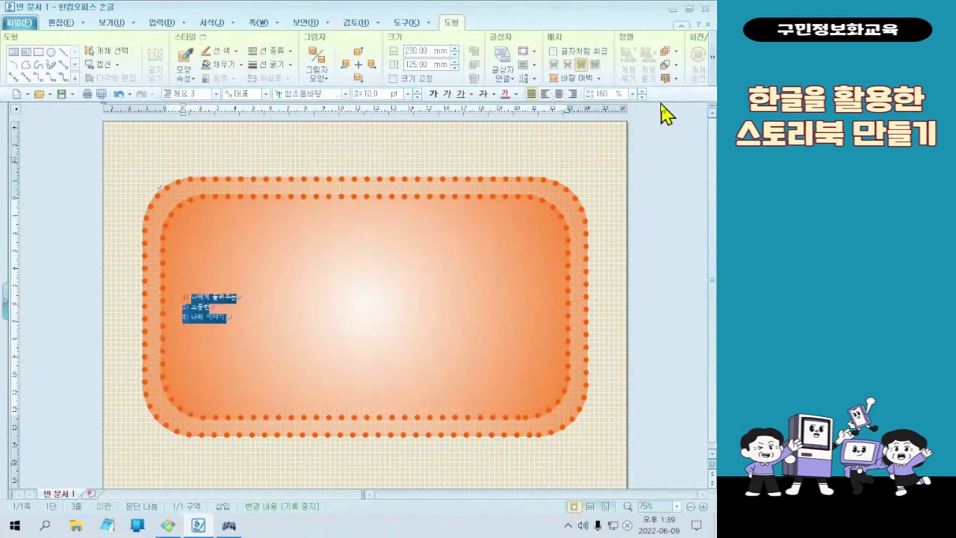
key(ctrl+z)
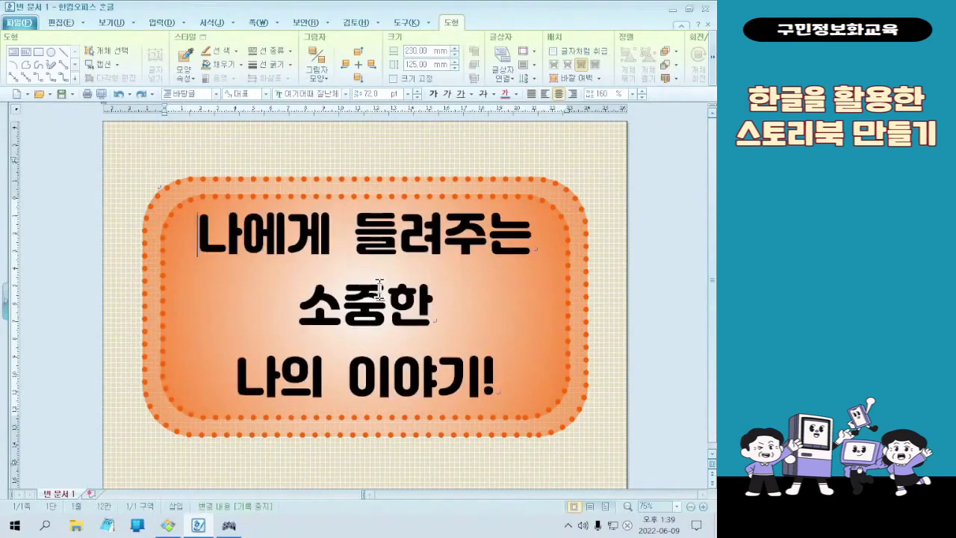
Step: Set the line spacing of the whole three-line title to 130%
key(ctrl+a)
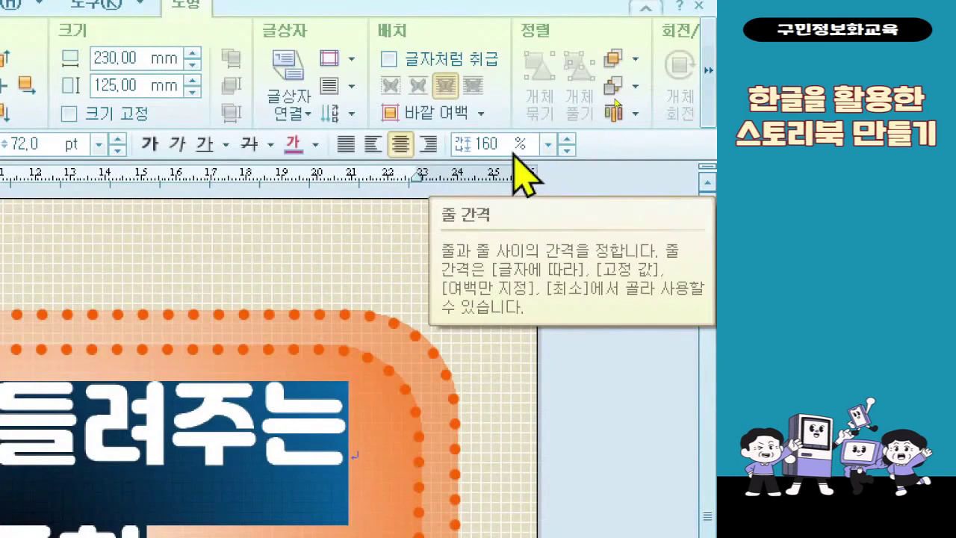
click(544, 150)
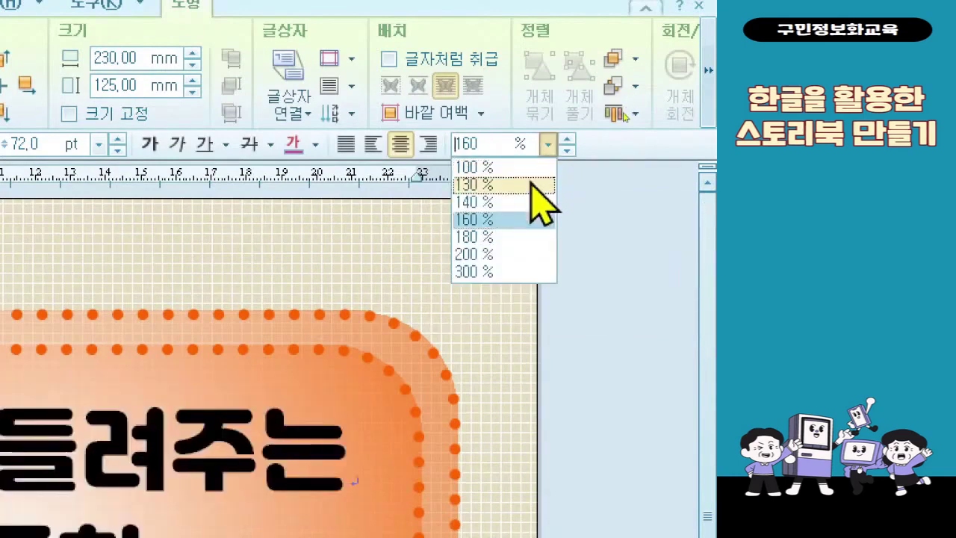
click(531, 184)
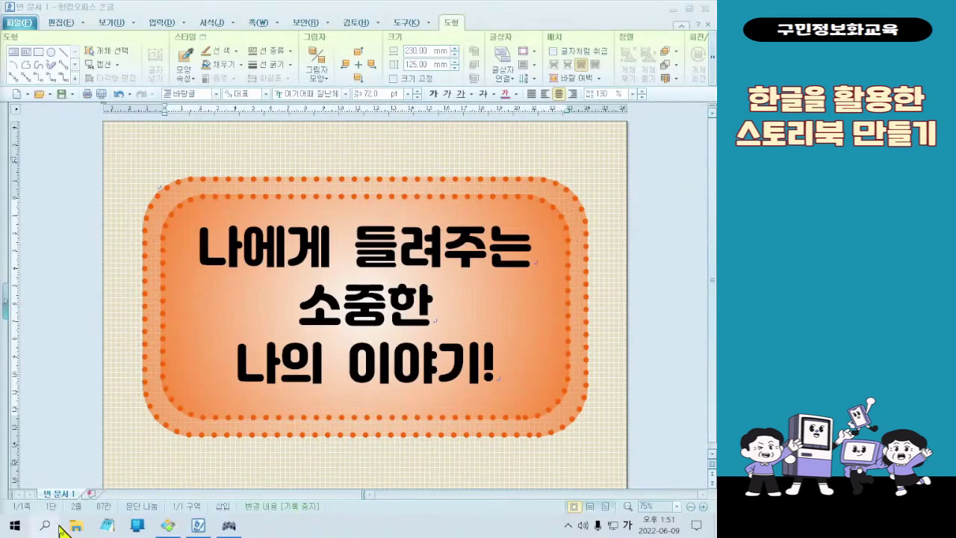
Step: Give the title line "나에게 들려주는" a continuous (연속) character shadow with X and Y offsets of 7%
click(336, 249)
drag(199, 247, 514, 239)
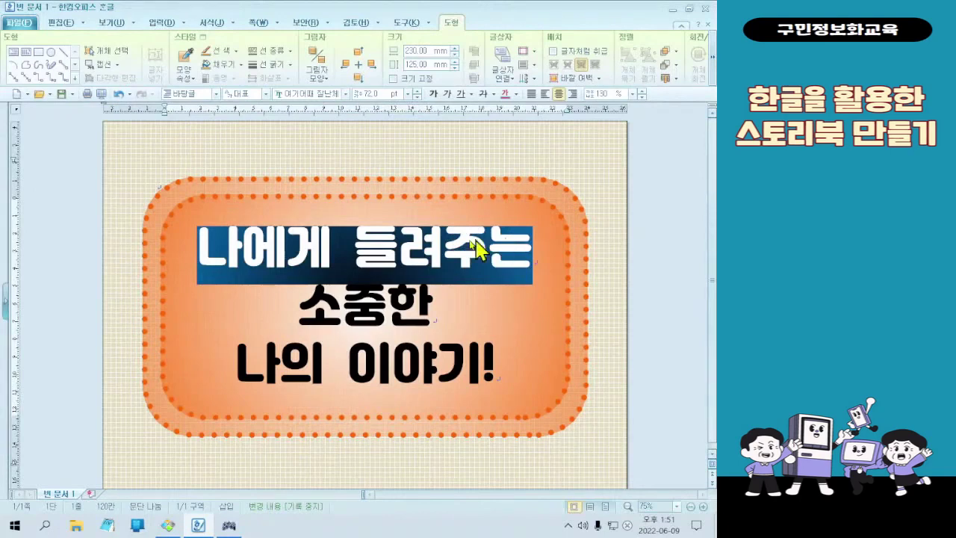
right_click(378, 239)
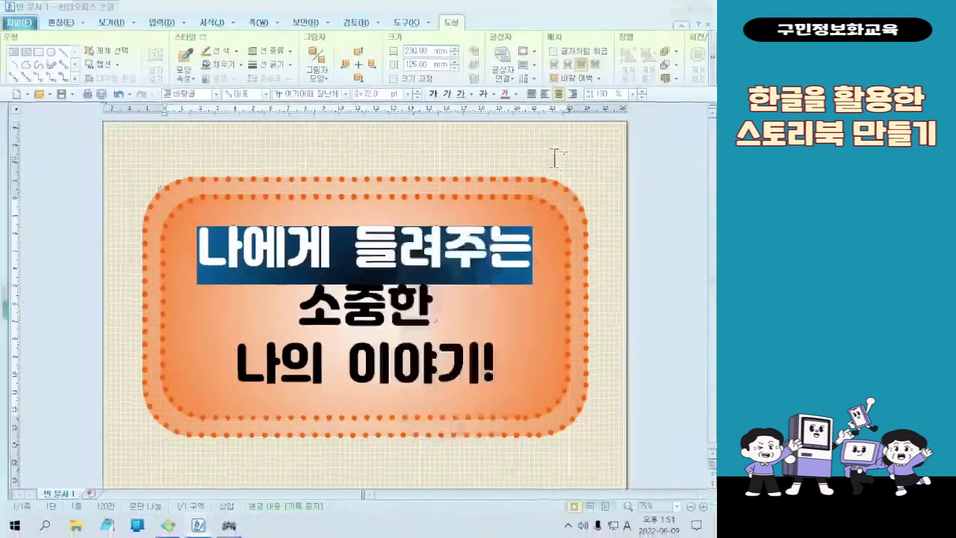
right_click(397, 247)
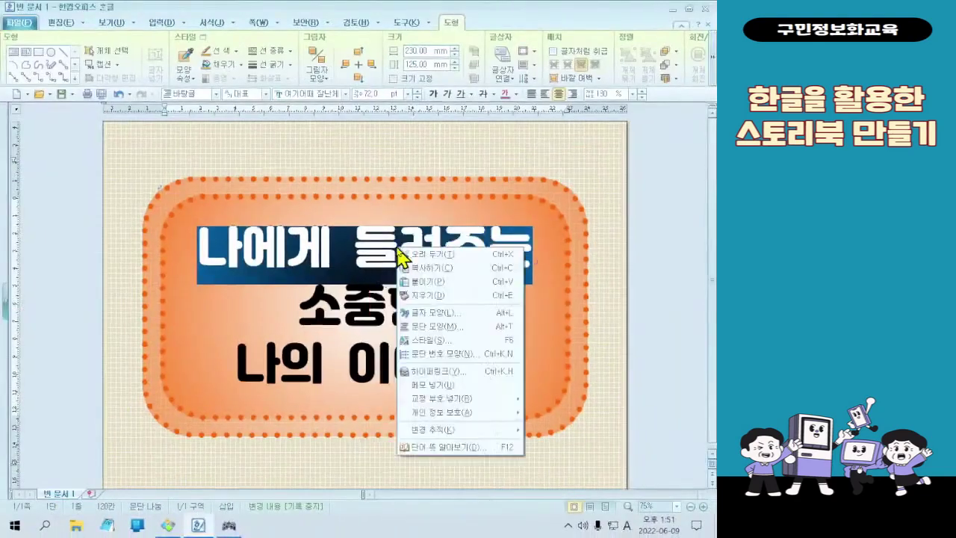
click(452, 313)
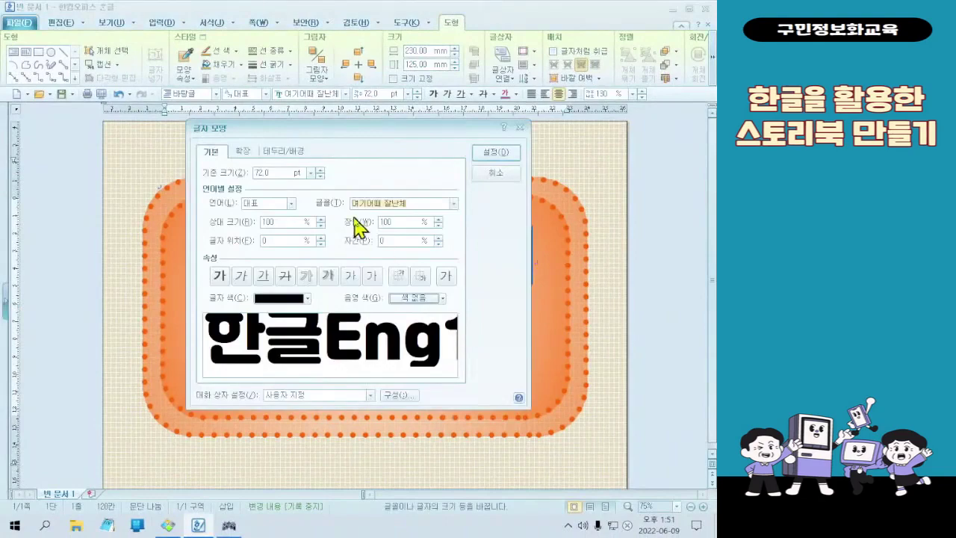
click(242, 151)
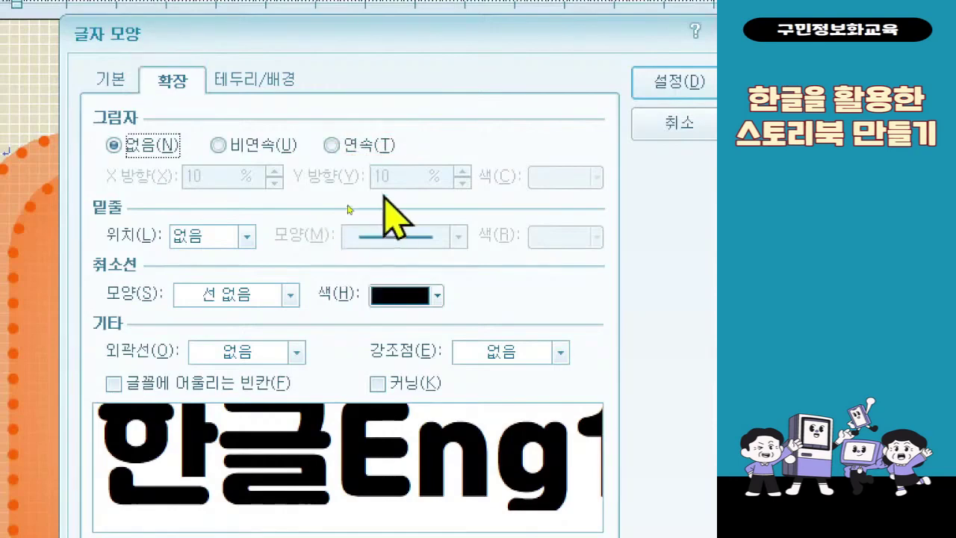
click(384, 147)
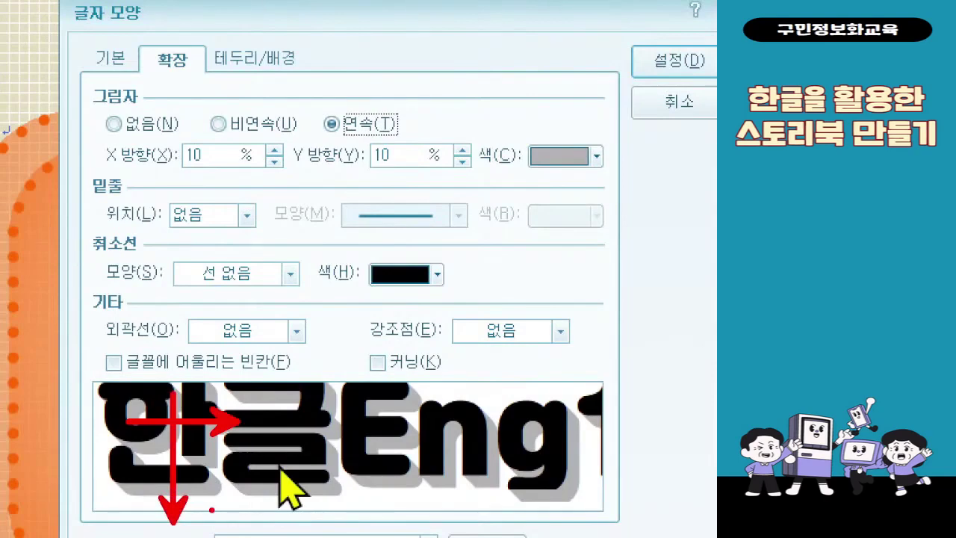
click(190, 155)
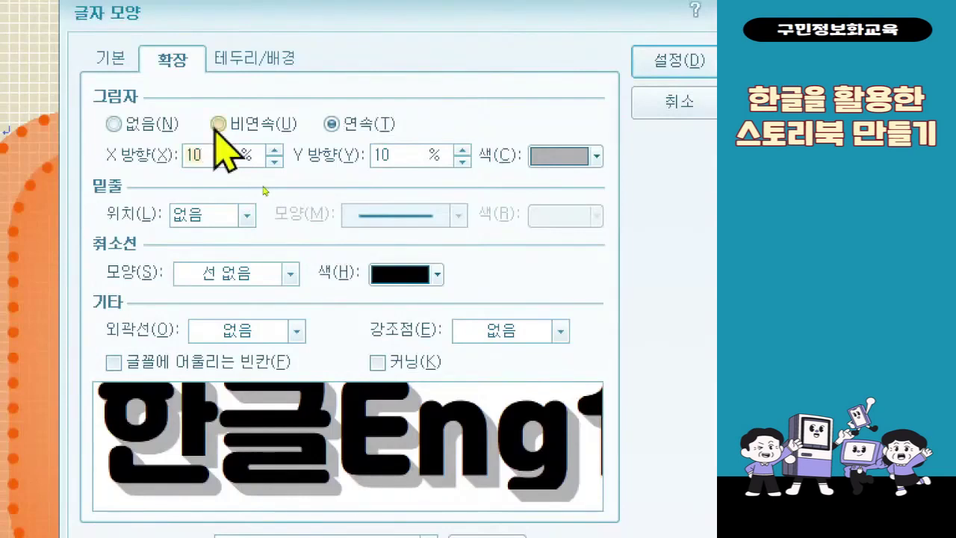
text(7)
key(Tab)
text(7)
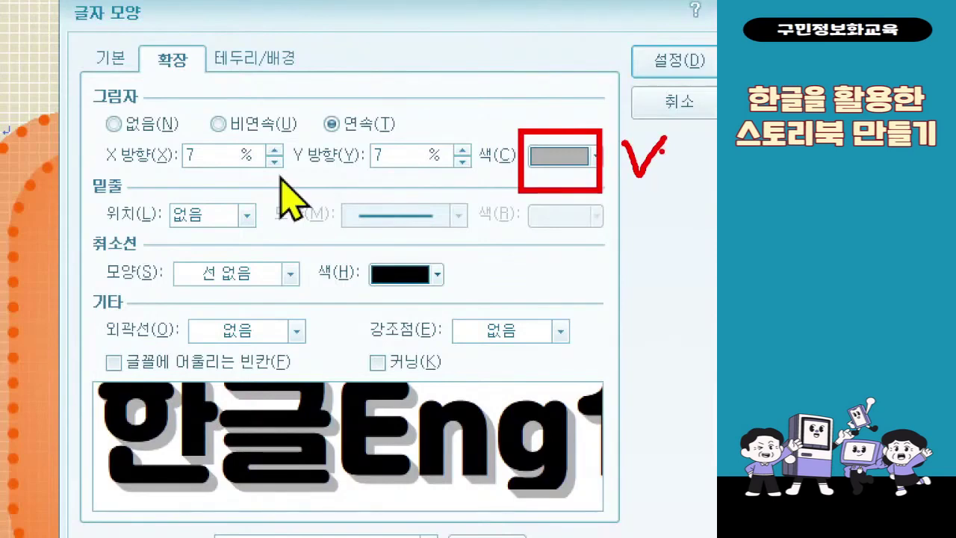
Step: Set the first title line's shadow colour to white from the 기본 colour theme and apply the character formatting
click(553, 163)
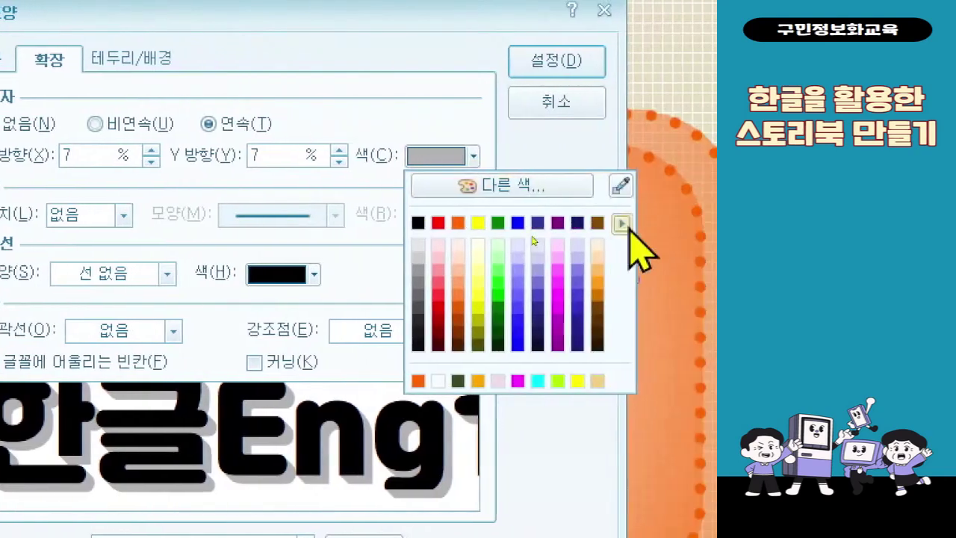
click(624, 224)
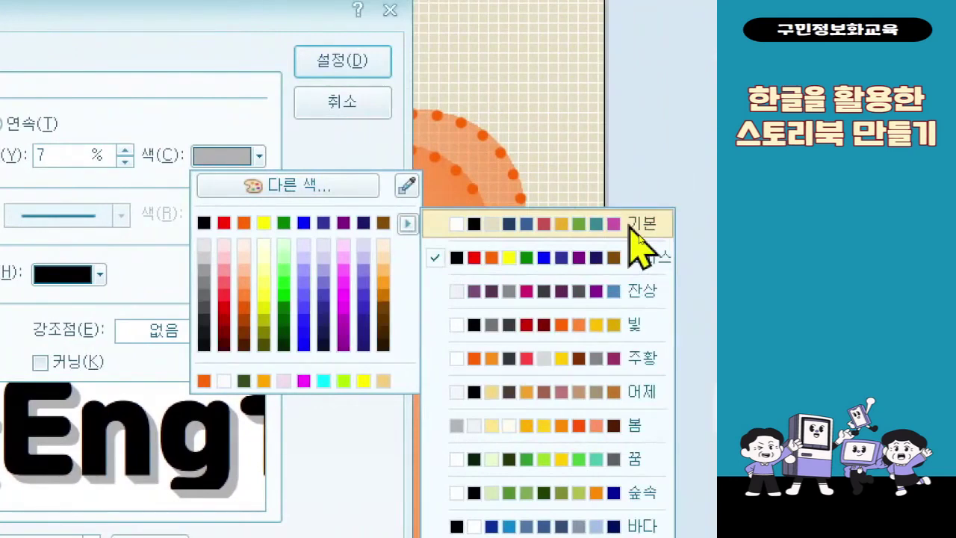
click(631, 229)
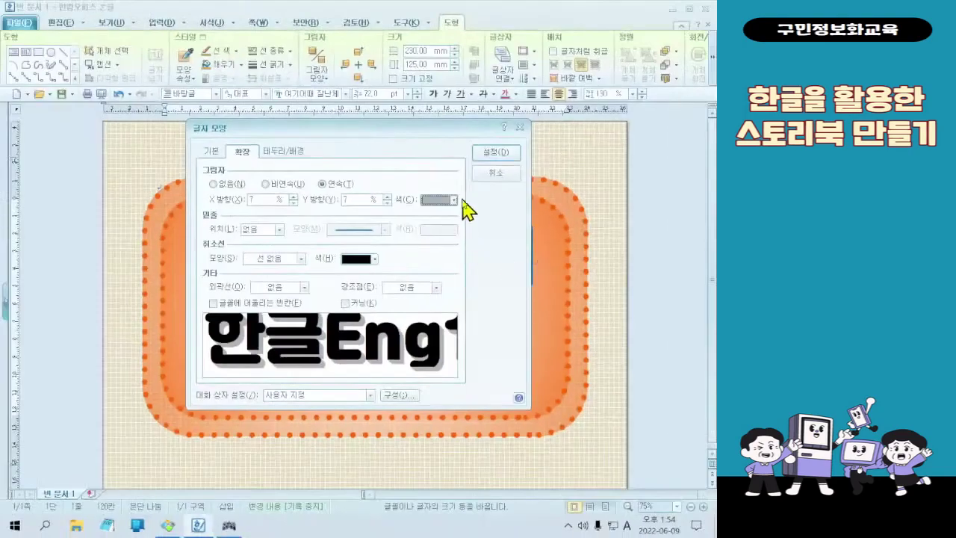
click(252, 155)
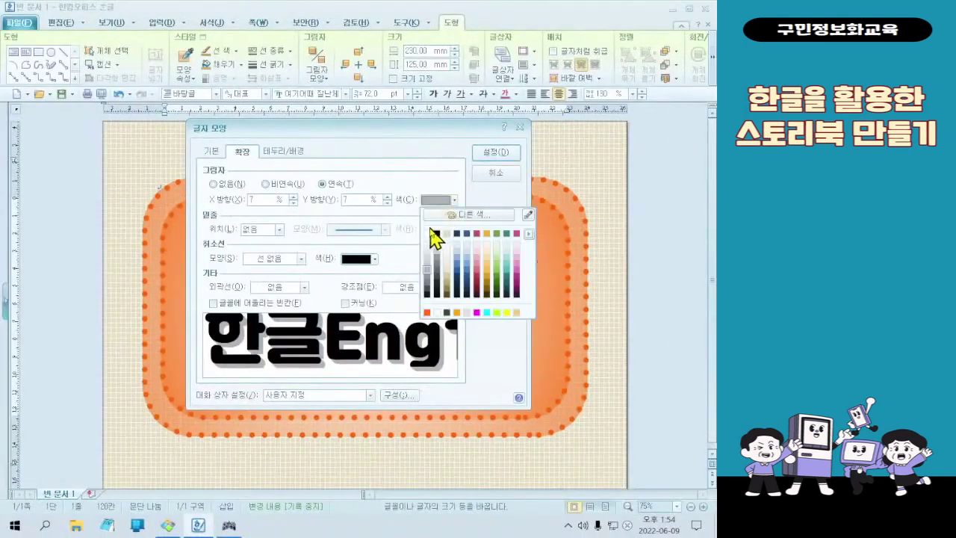
click(433, 231)
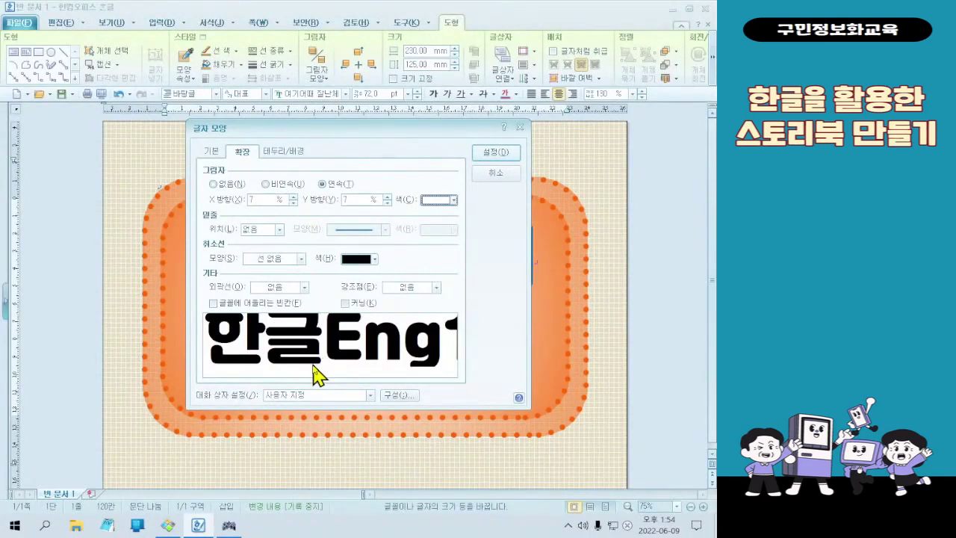
click(495, 157)
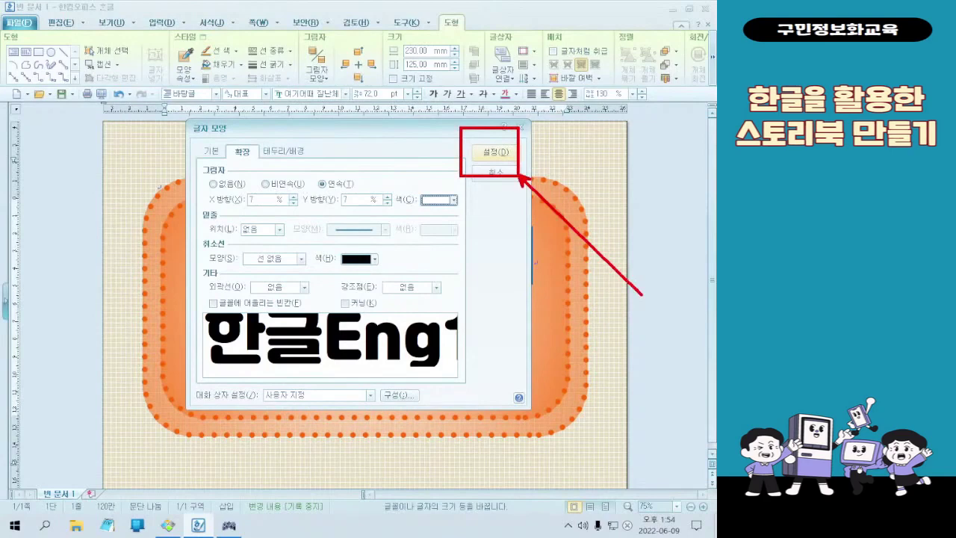
click(491, 154)
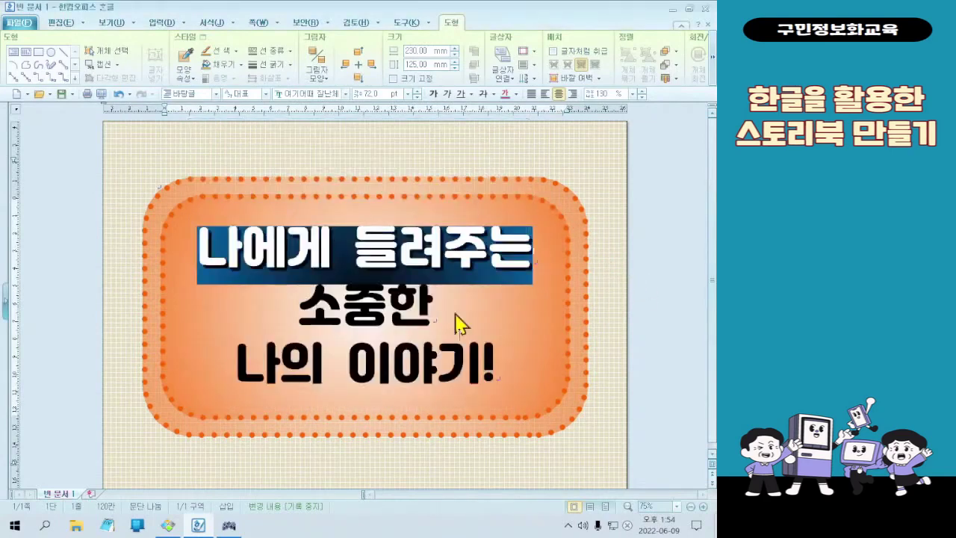
click(510, 252)
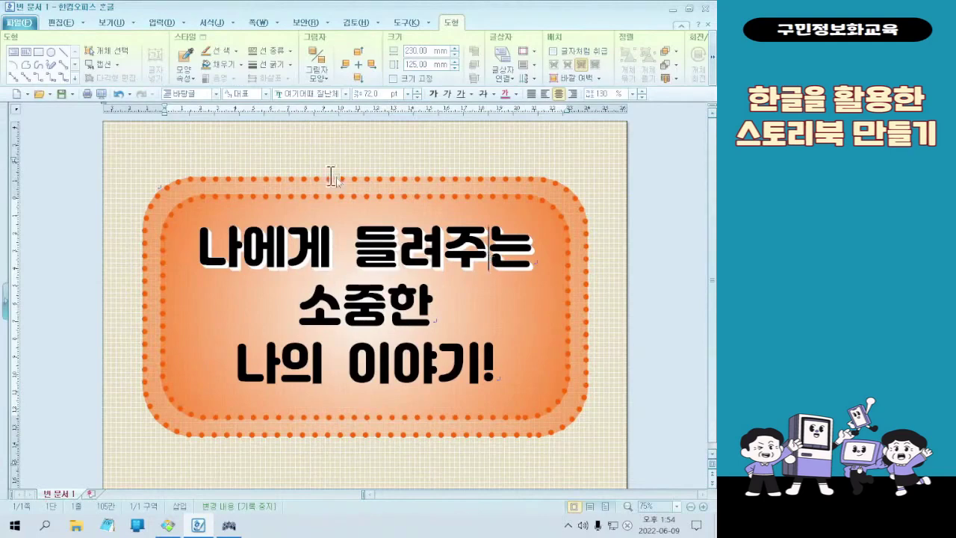
Step: Left-align the first title line "나에게 들려주는" within the inner rectangle
drag(200, 253, 538, 257)
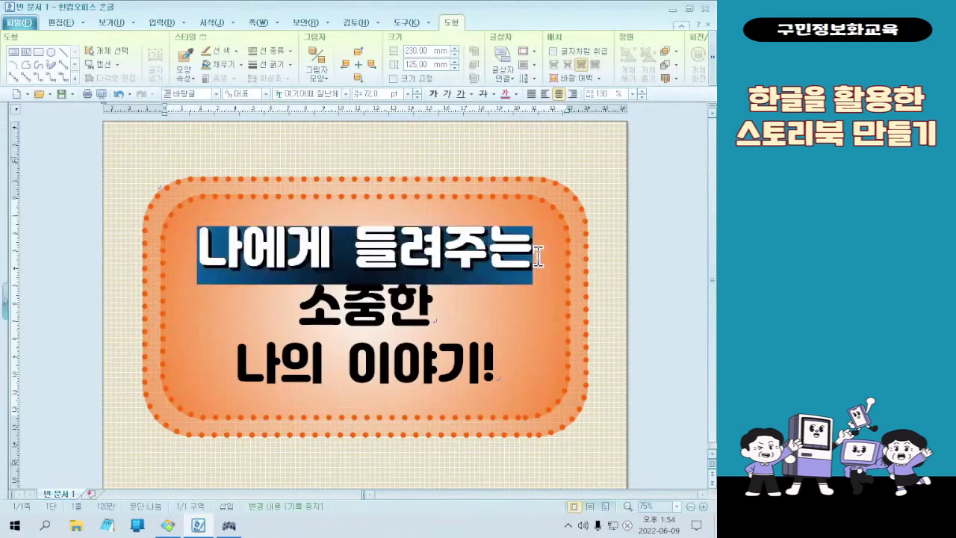
click(331, 252)
drag(200, 257, 539, 246)
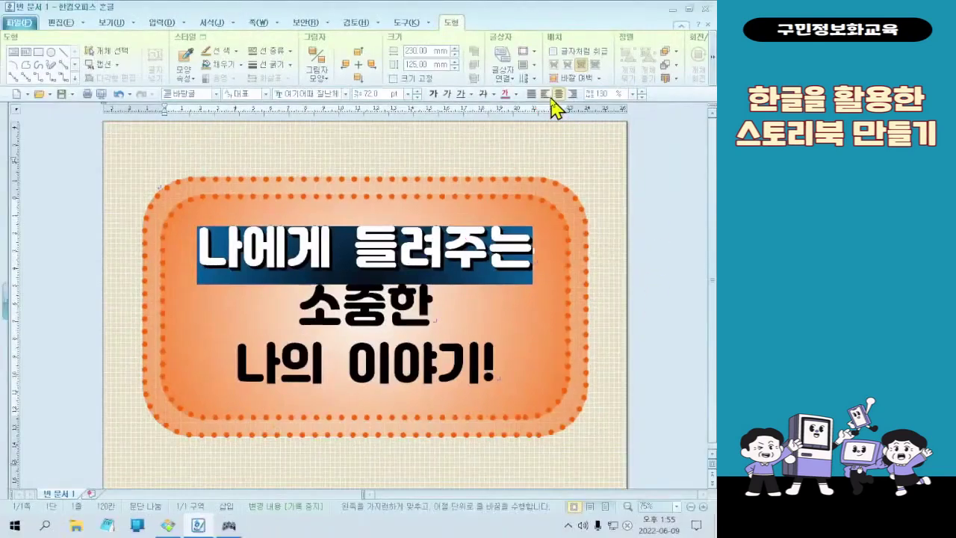
click(545, 93)
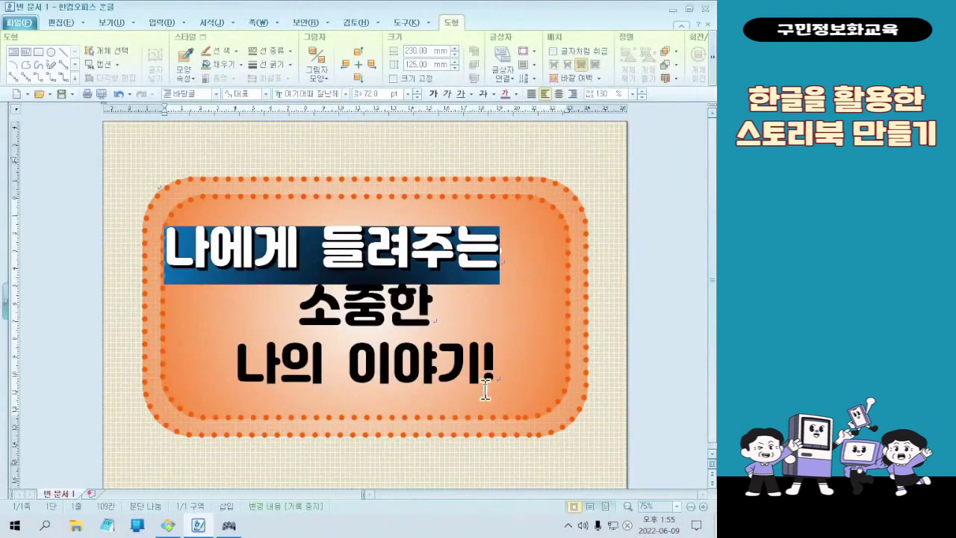
click(485, 336)
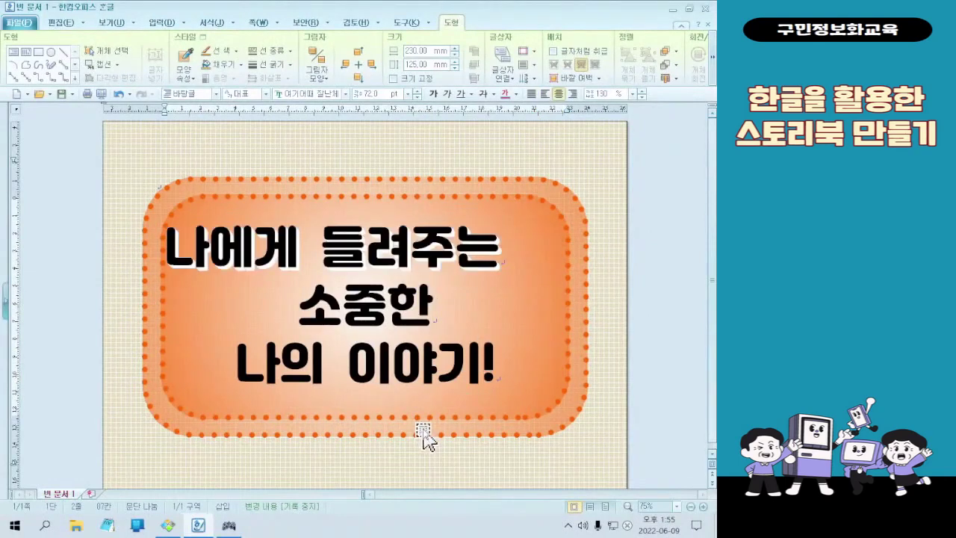
Step: For the second title line "소중한", set the letter spacing (자간) to 20% and the base size to 80 pt in the character formatting
drag(299, 306, 440, 321)
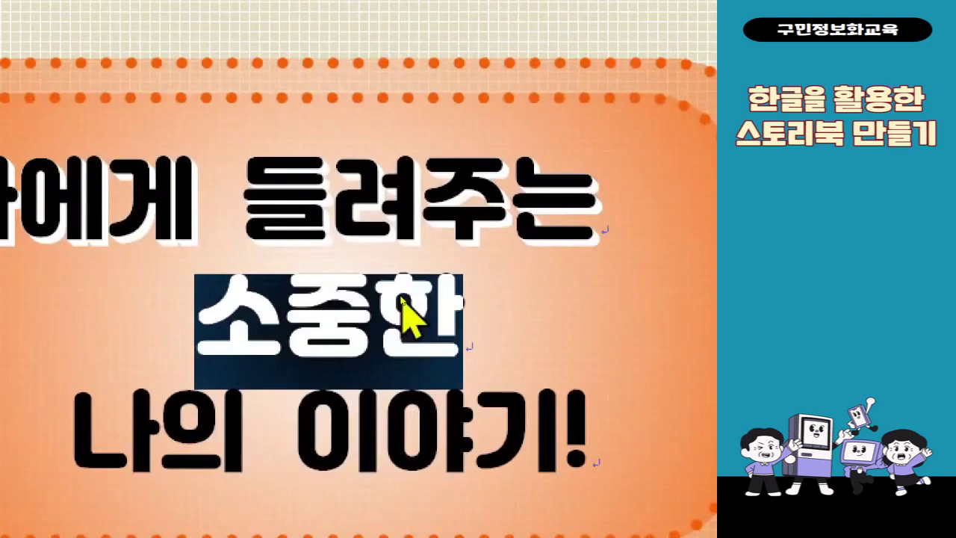
right_click(428, 340)
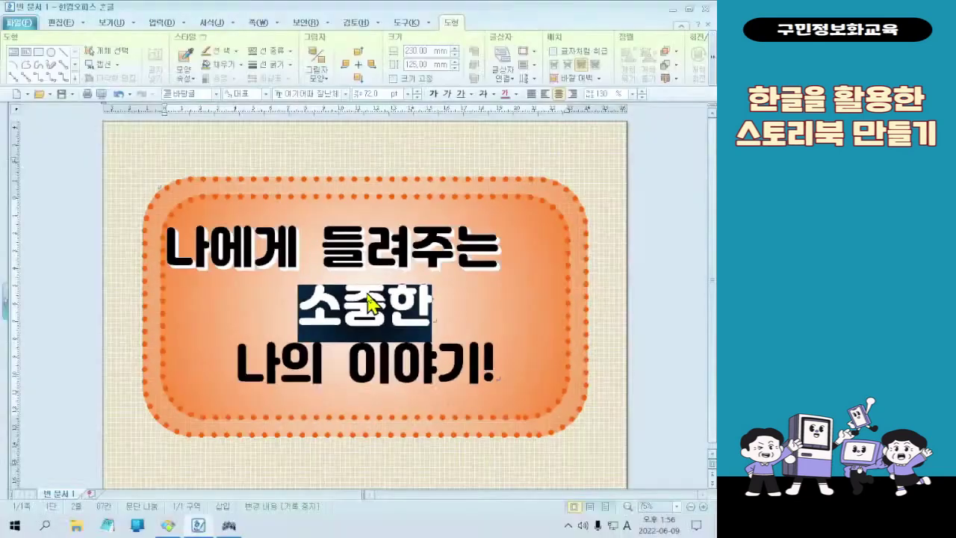
right_click(370, 301)
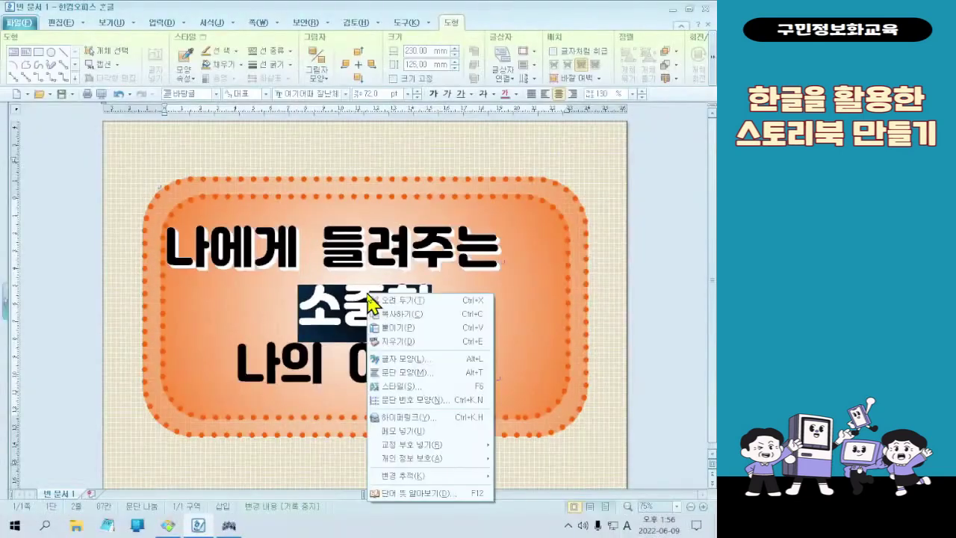
click(390, 359)
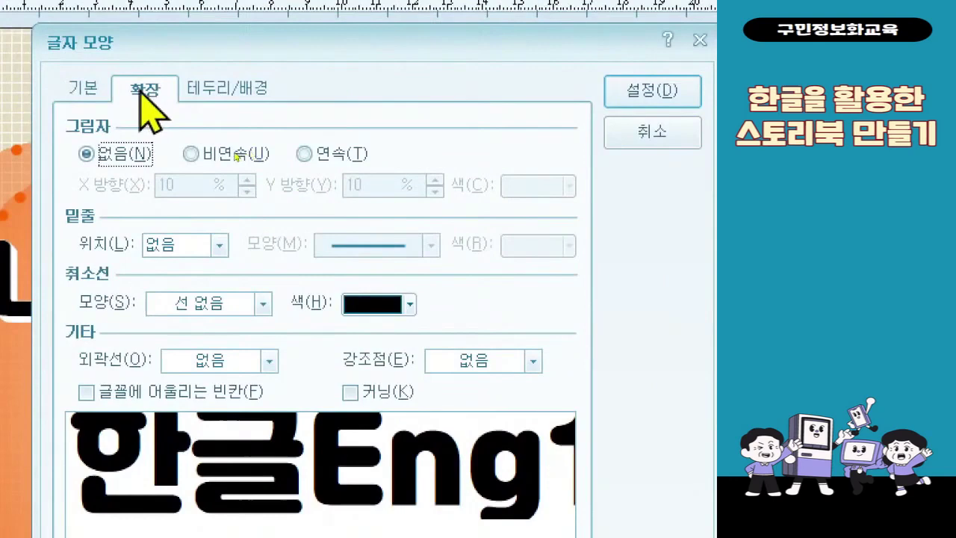
click(90, 91)
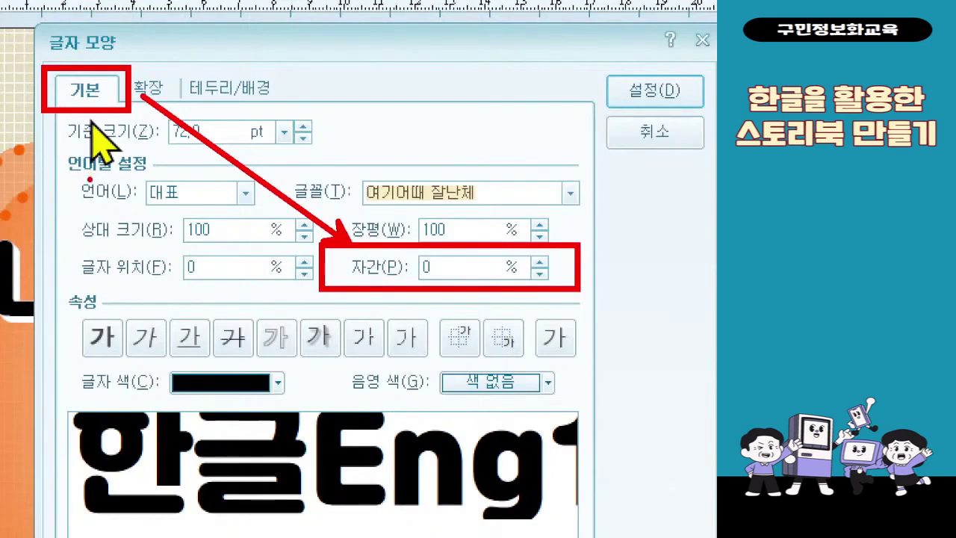
click(460, 273)
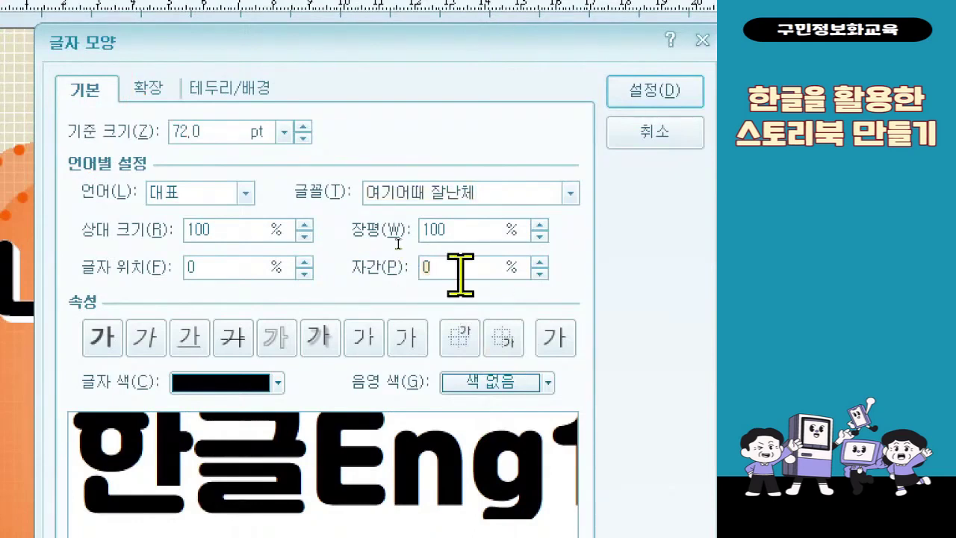
text(20)
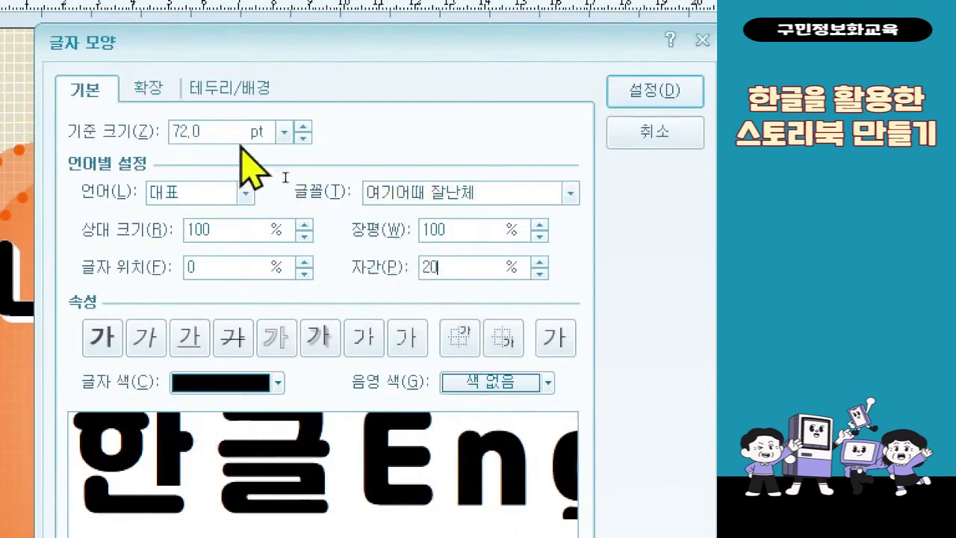
double_click(224, 132)
text(85)
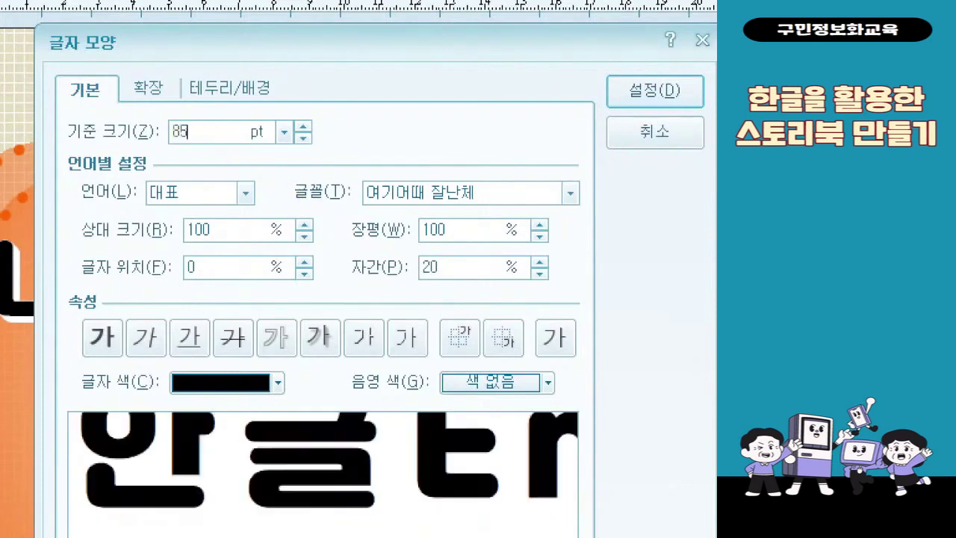
key(BackSpace)
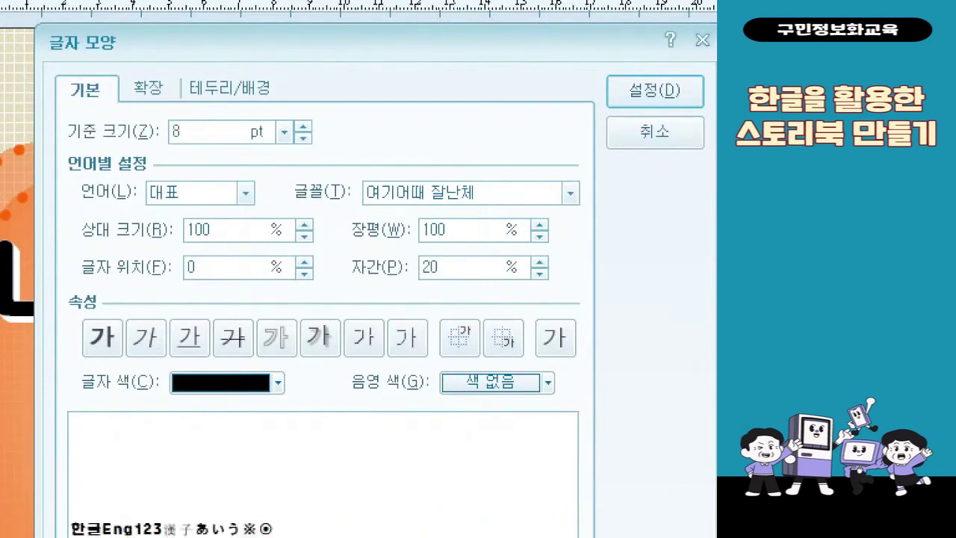
text(0)
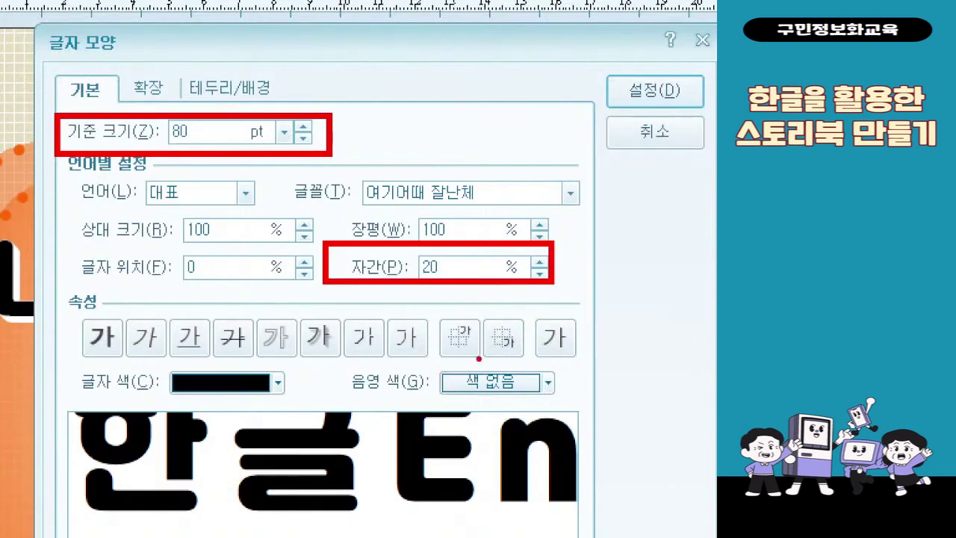
Step: Add the filled-dot emphasis mark (강조점) above the characters of "소중한" and apply the character formatting
click(149, 87)
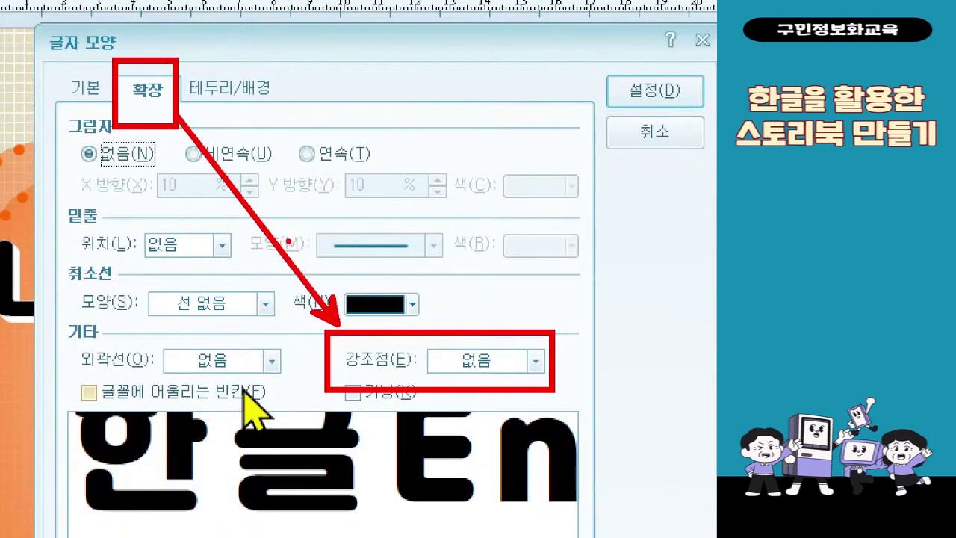
click(535, 361)
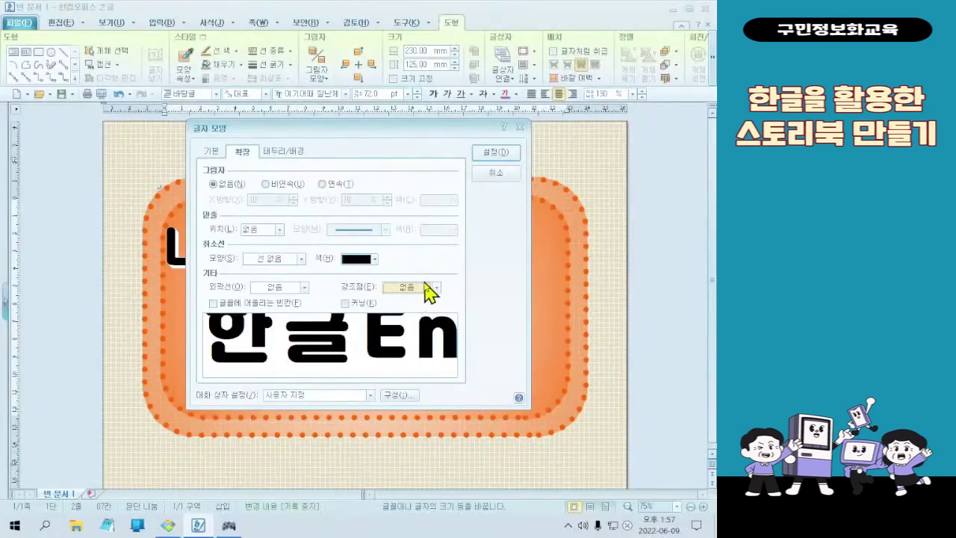
click(425, 284)
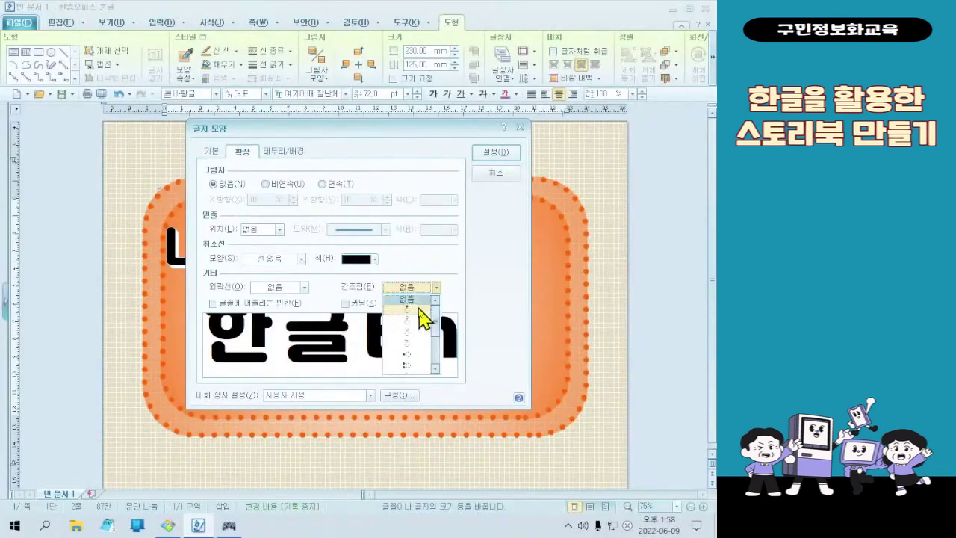
click(419, 307)
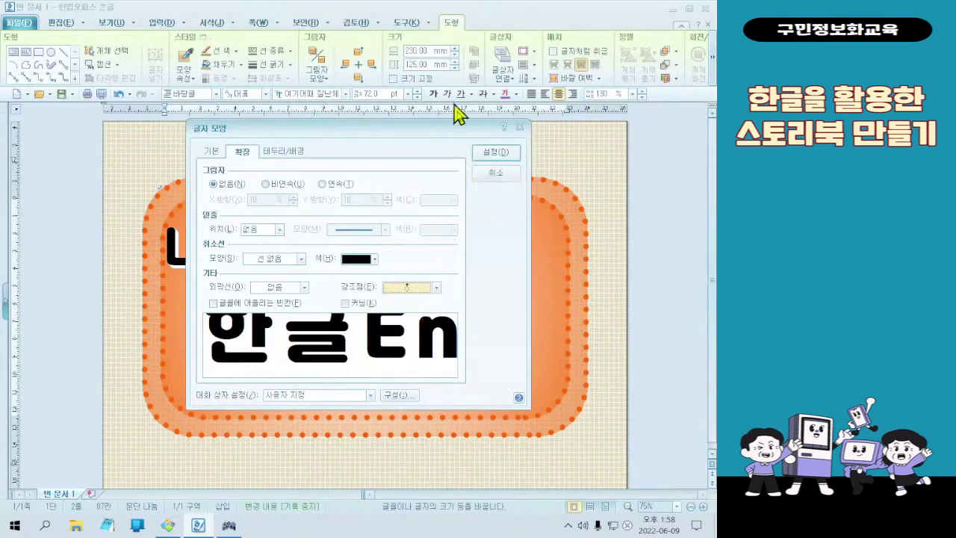
click(496, 152)
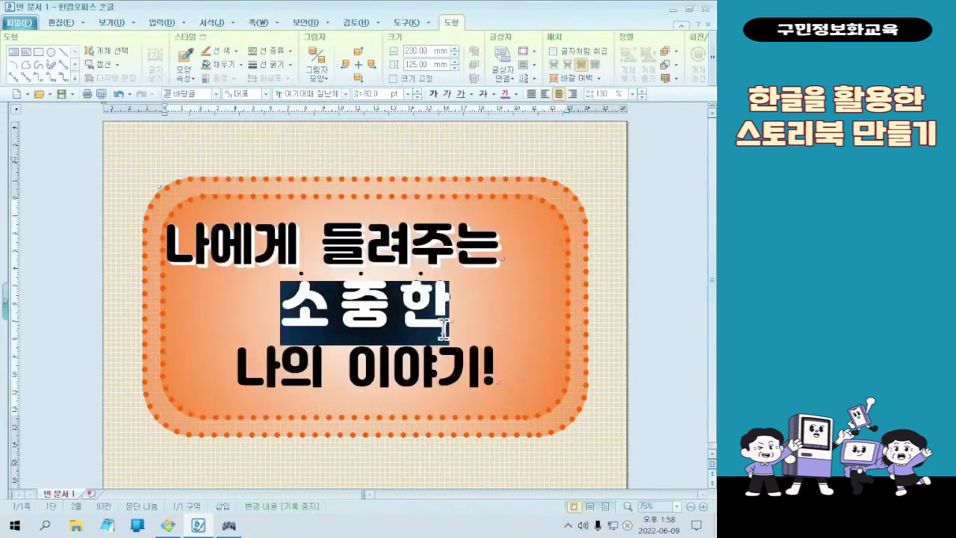
click(360, 310)
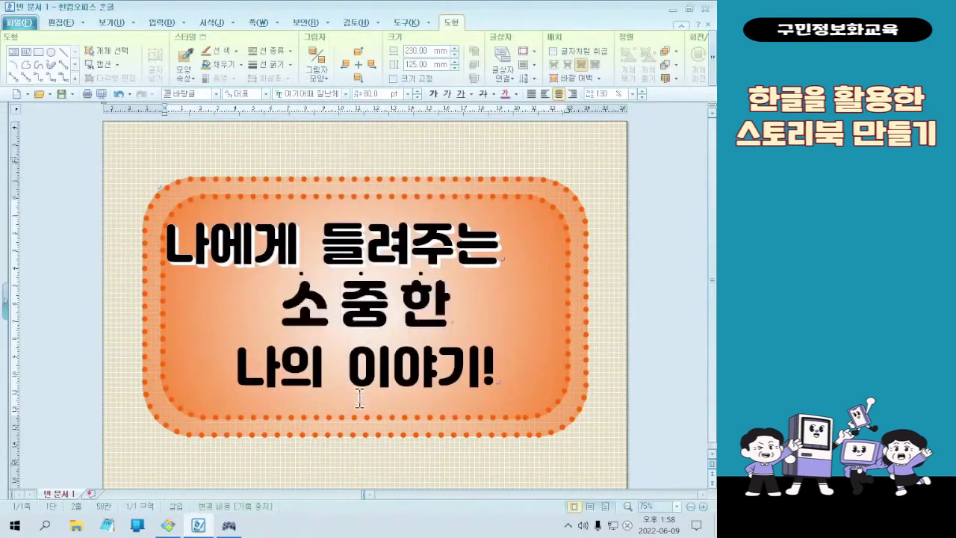
Step: Check the colours on the finished sample cover and set the text colour of the character "소" to red
click(168, 525)
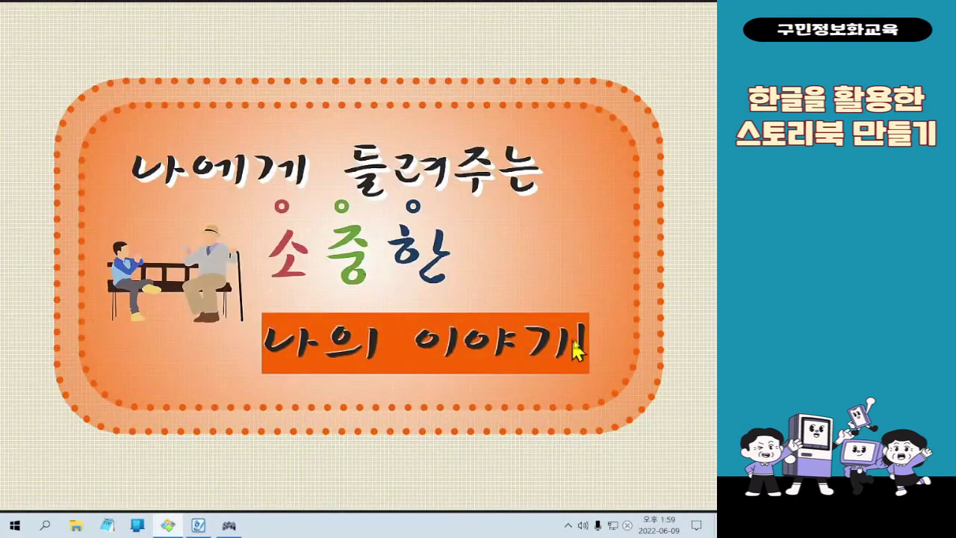
click(658, 8)
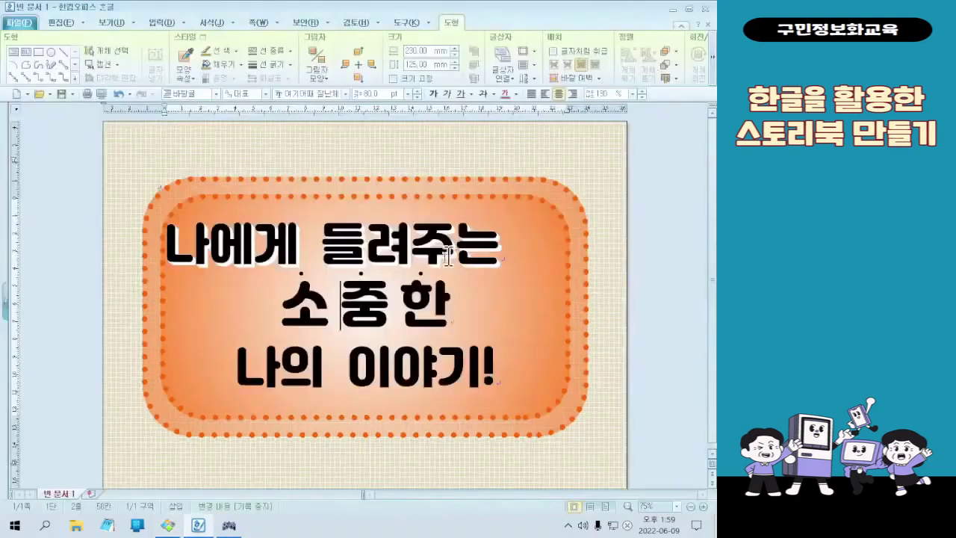
drag(279, 306, 315, 308)
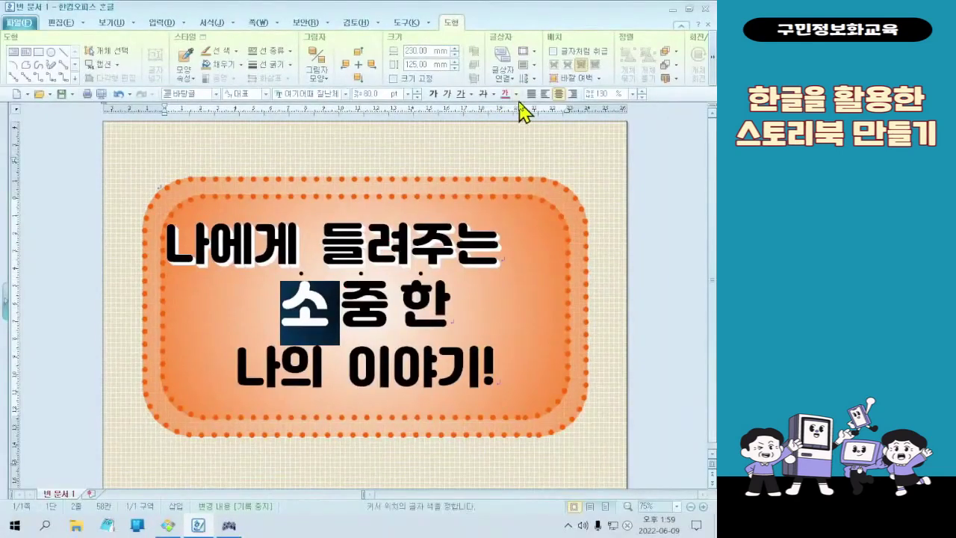
click(495, 77)
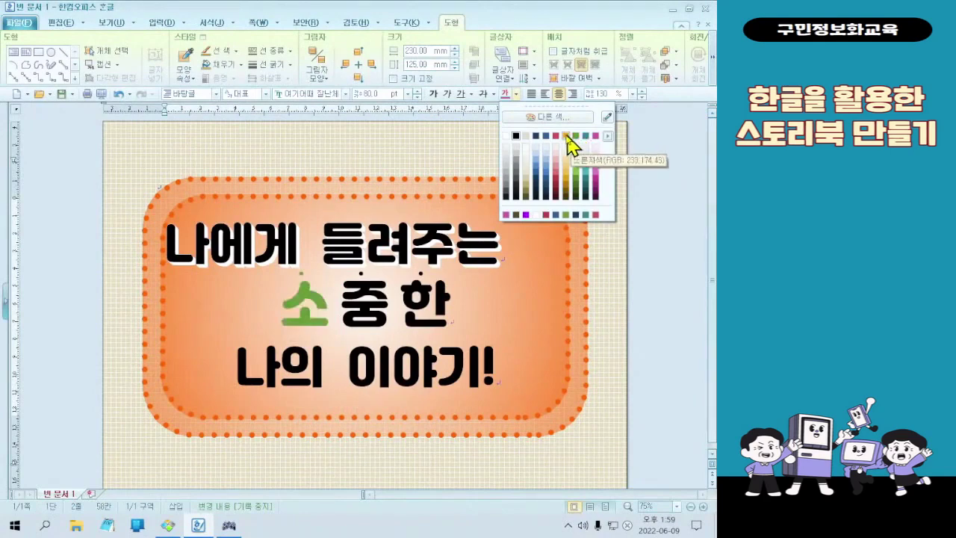
click(557, 136)
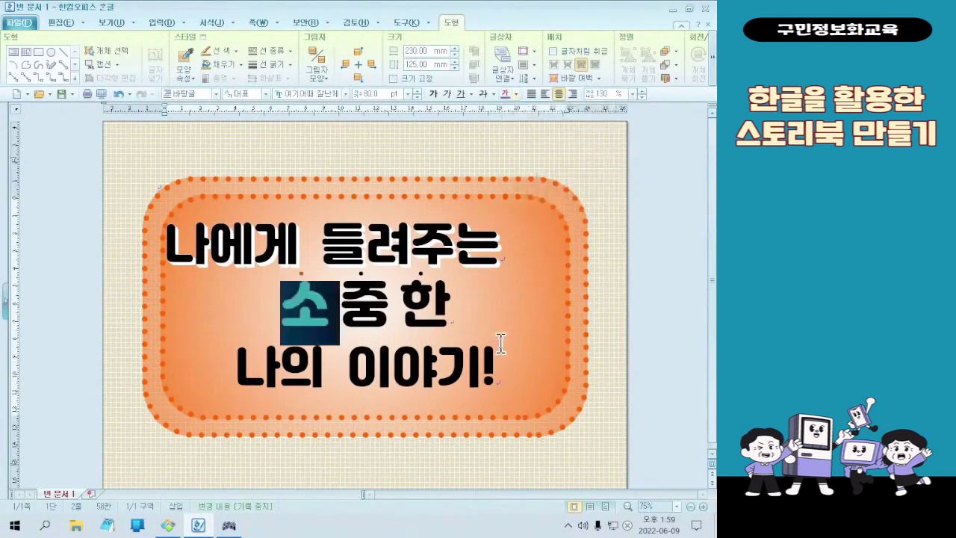
Step: Set the text colour of the character "중" in the second title line to green
click(400, 320)
double_click(361, 314)
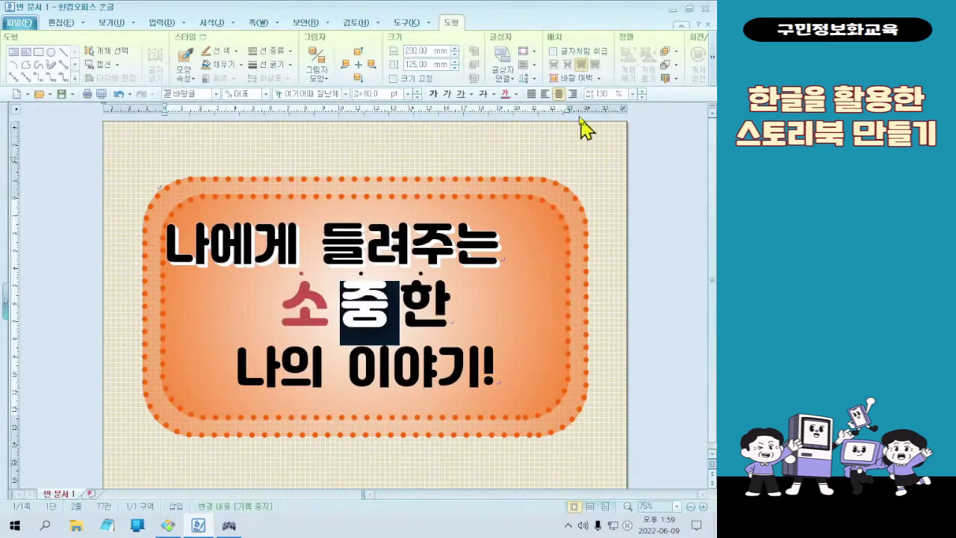
click(515, 94)
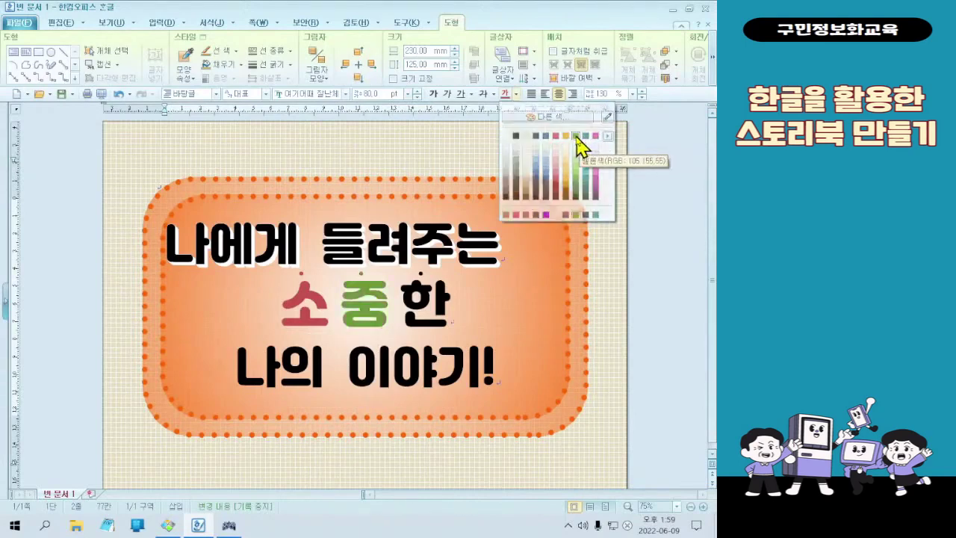
click(576, 136)
Step: Set the text colour of the character "한" in the second title line to dark sea blue
key(Right)
key(shift+Right)
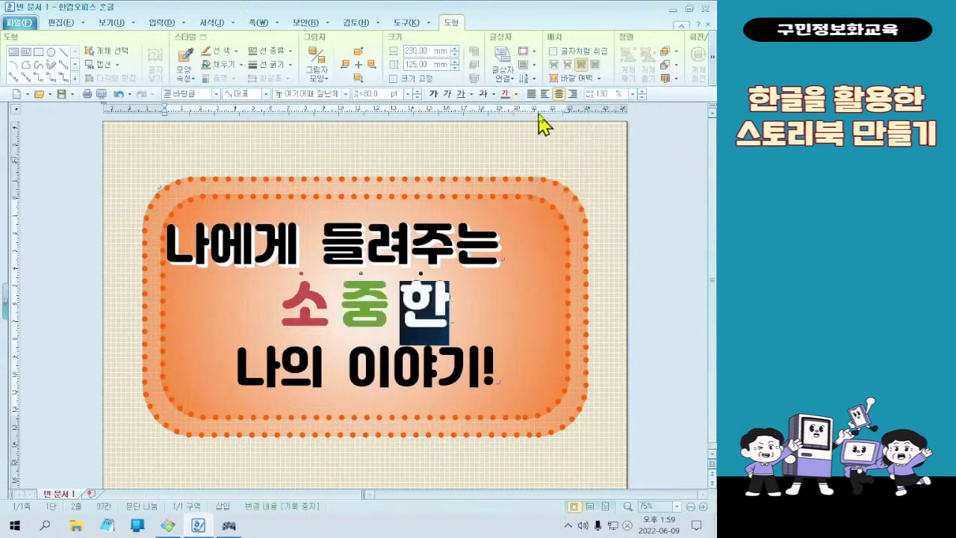
click(516, 94)
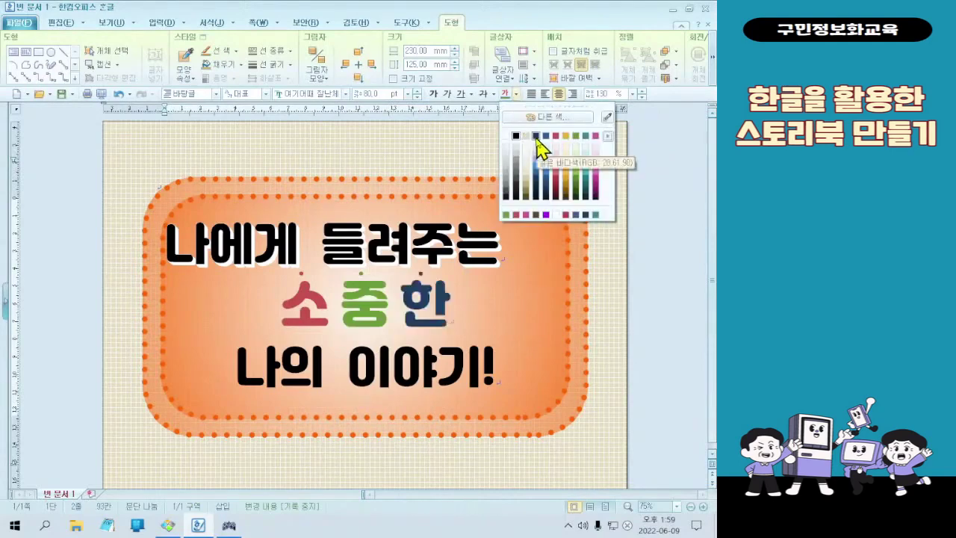
click(536, 142)
click(471, 318)
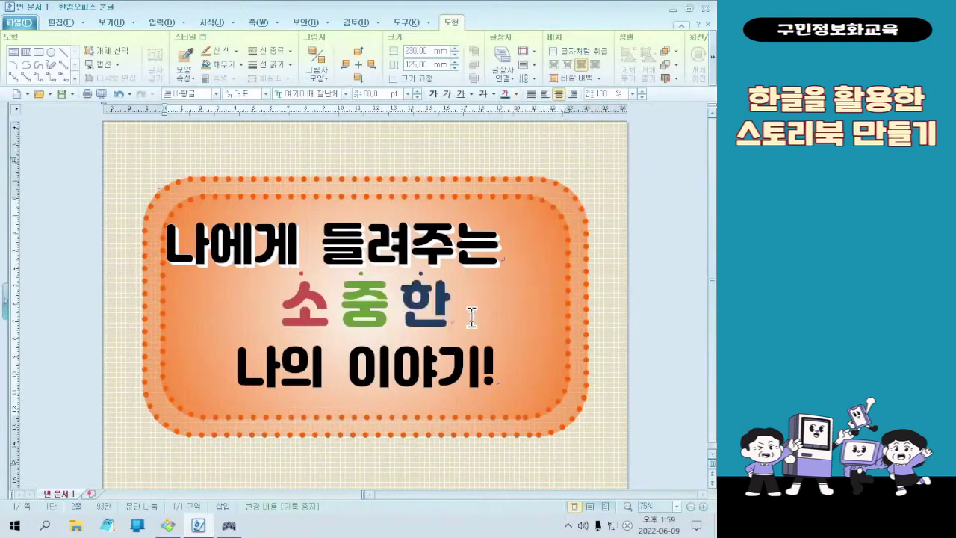
Step: Indent the first title line slightly with a space before "나에게"
click(172, 254)
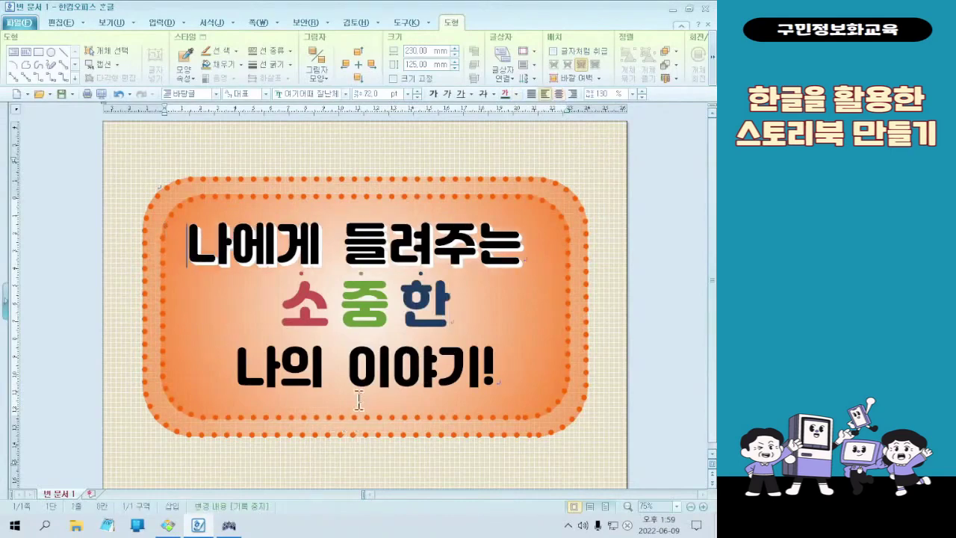
click(473, 355)
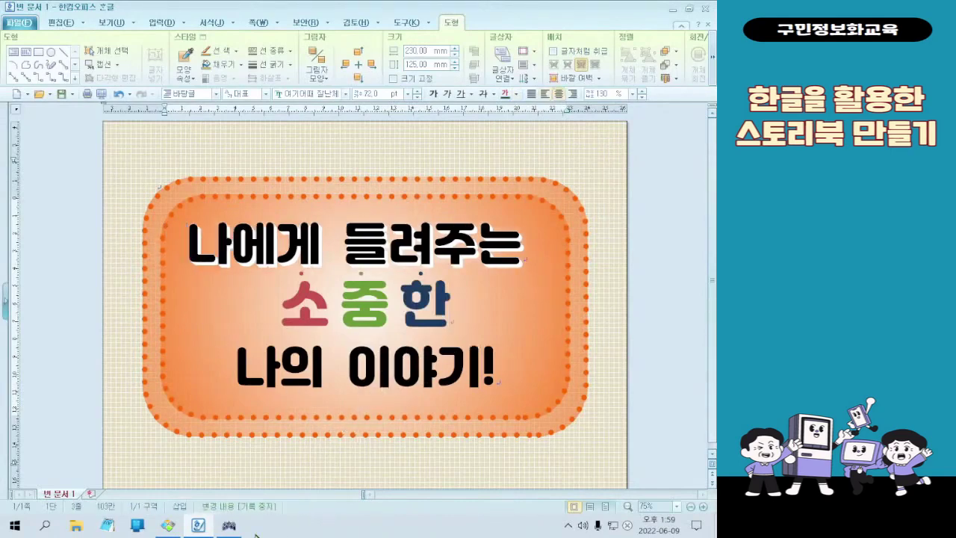
Step: Switch to the finished sample cover image to compare its title styling with the document
click(168, 526)
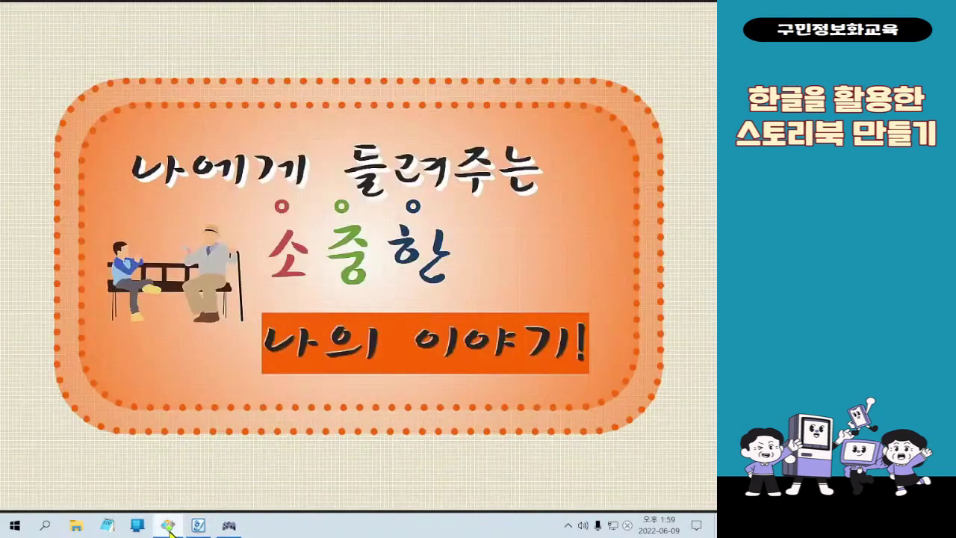
click(169, 527)
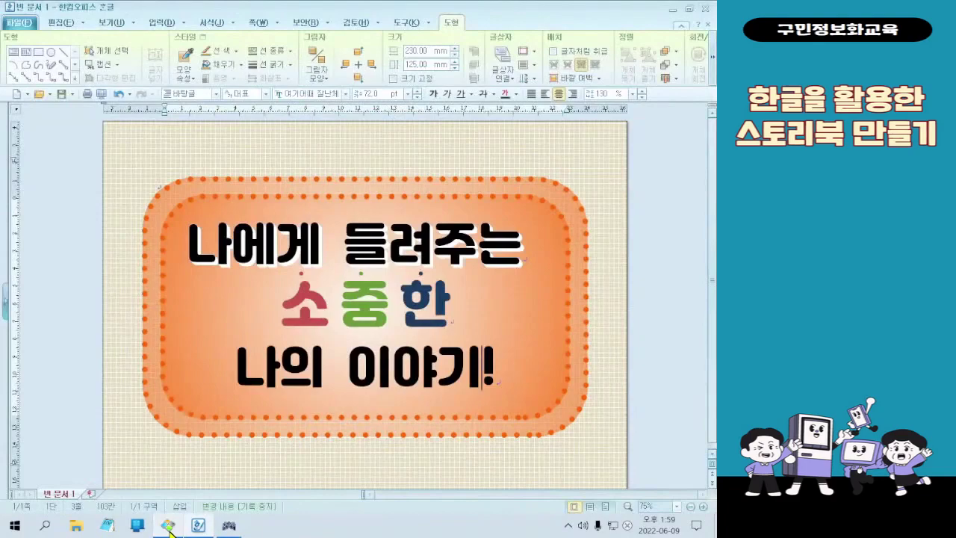
click(169, 527)
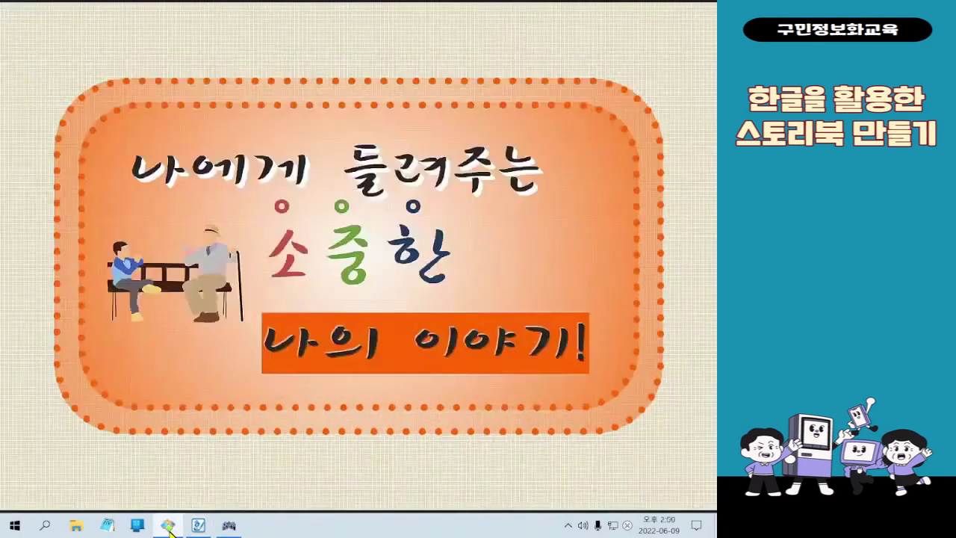
Step: Return to the document and apply the emboss effect to the third title line "나의 이야기!" in the character formatting
click(169, 526)
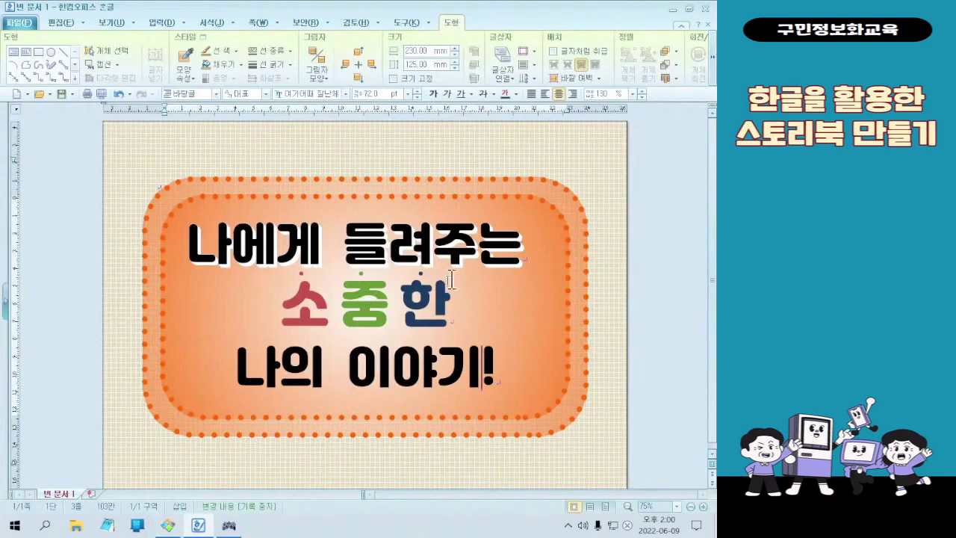
drag(404, 297, 451, 313)
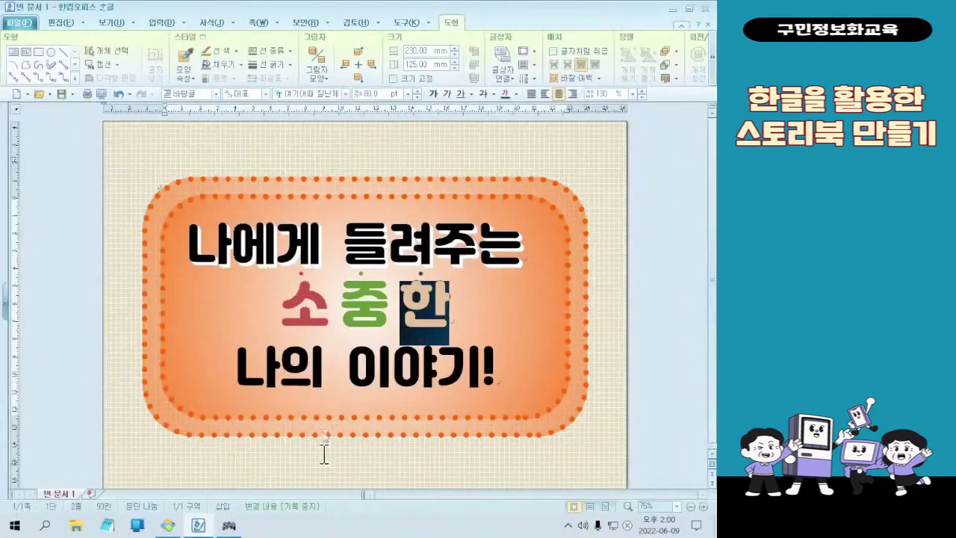
drag(248, 366, 555, 367)
key(ctrl)
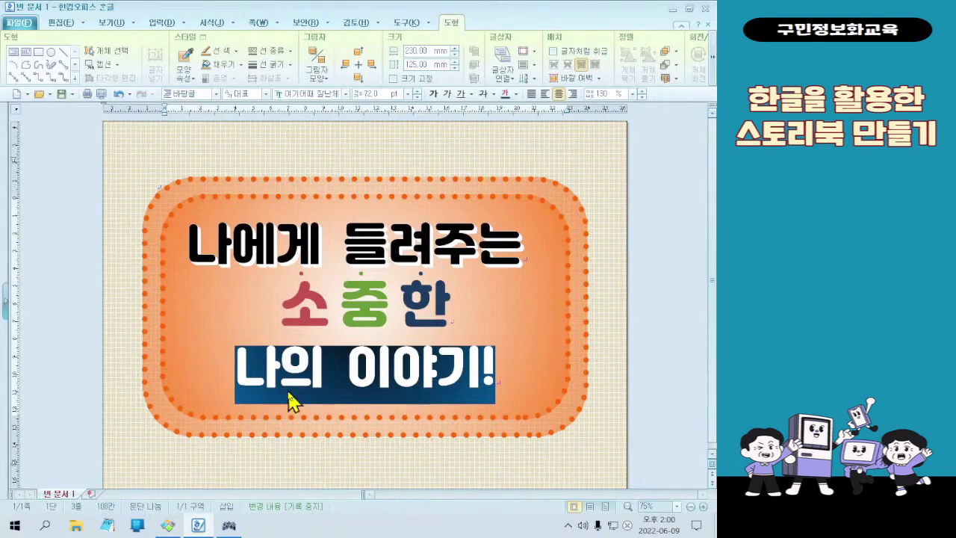
right_click(291, 396)
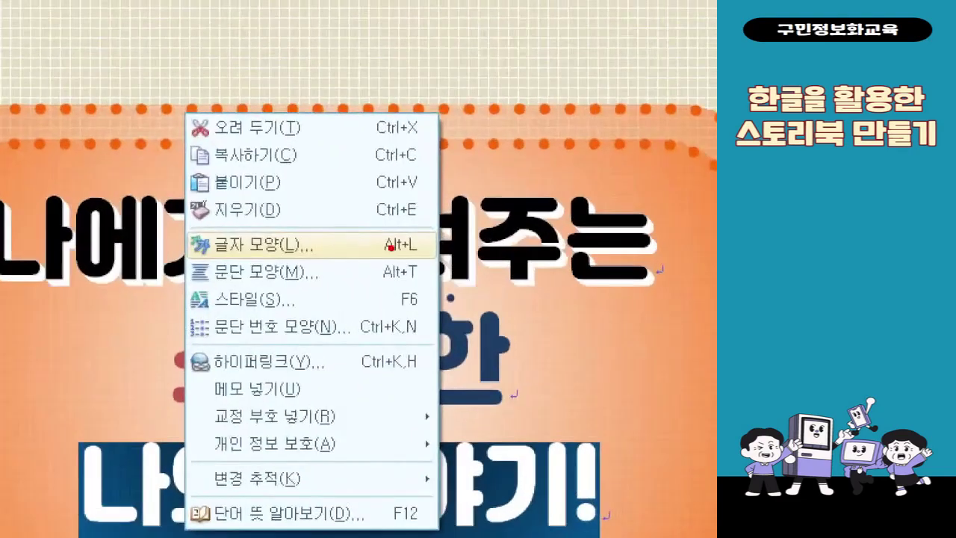
drag(187, 224, 361, 260)
mouse_move(386, 185)
mouse_down()
mouse_move(425, 209)
mouse_move(471, 138)
mouse_up()
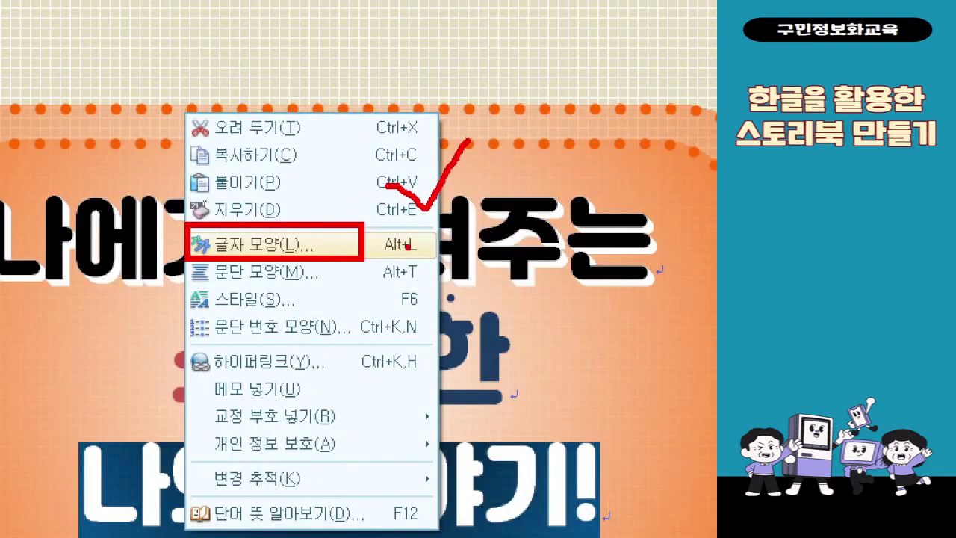
key(Escape)
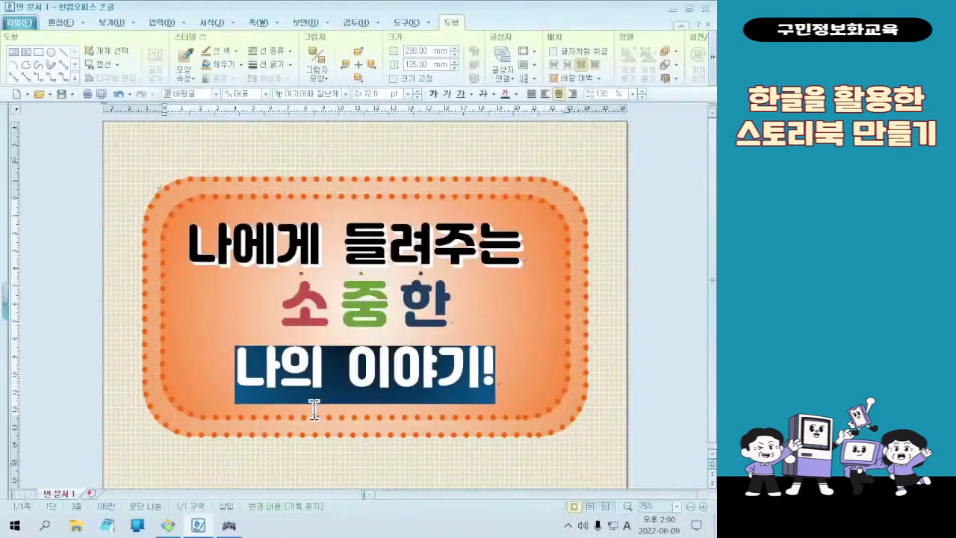
right_click(338, 366)
click(377, 222)
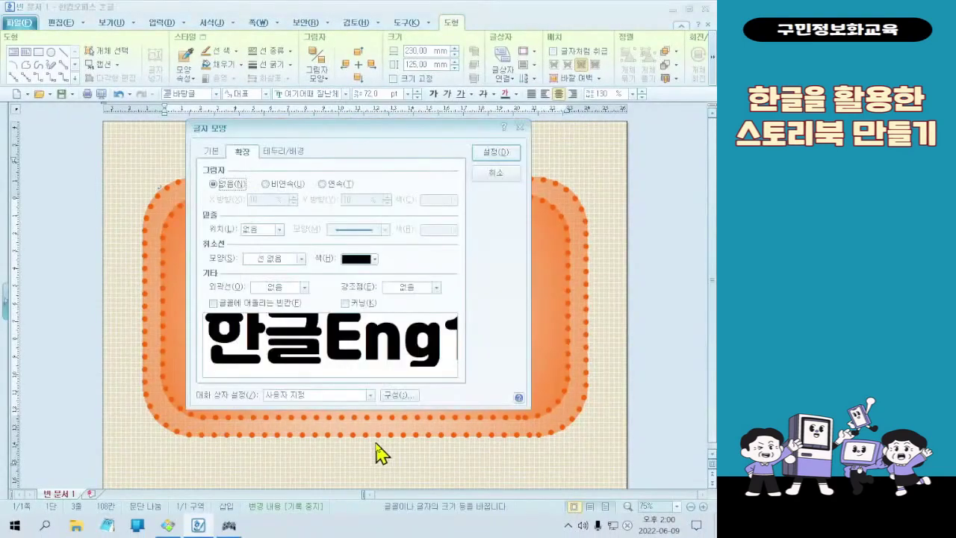
key(ctrl+1)
click(363, 222)
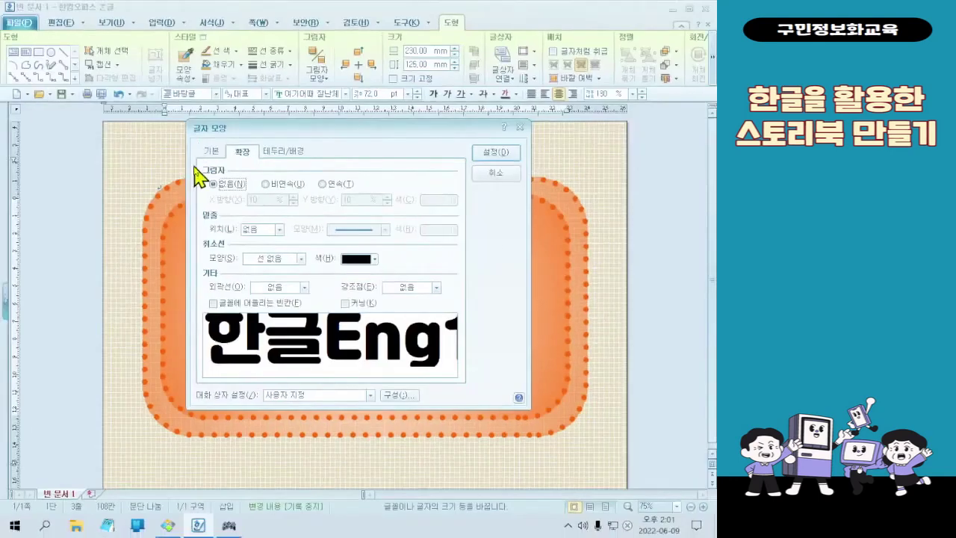
click(215, 152)
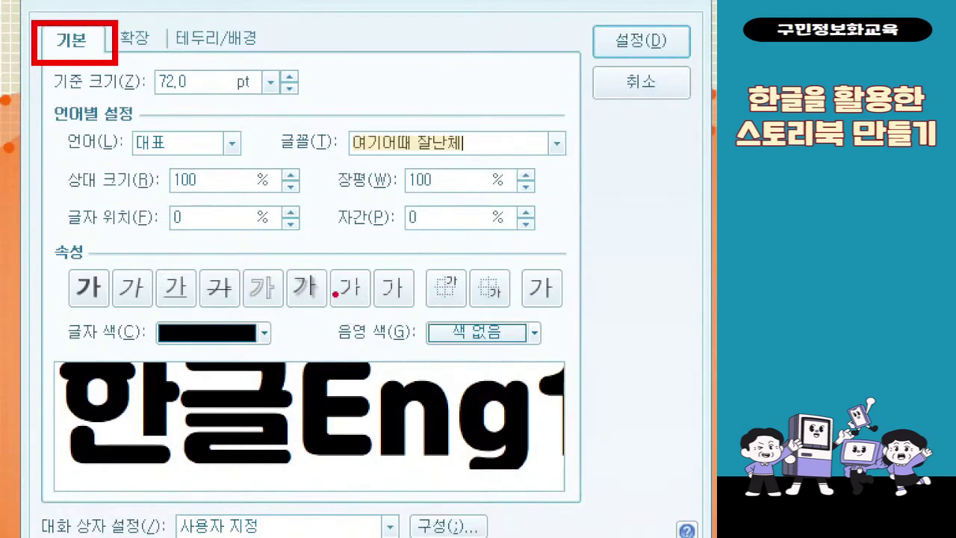
mouse_move(327, 251)
mouse_down()
mouse_move(344, 324)
mouse_move(368, 324)
mouse_up()
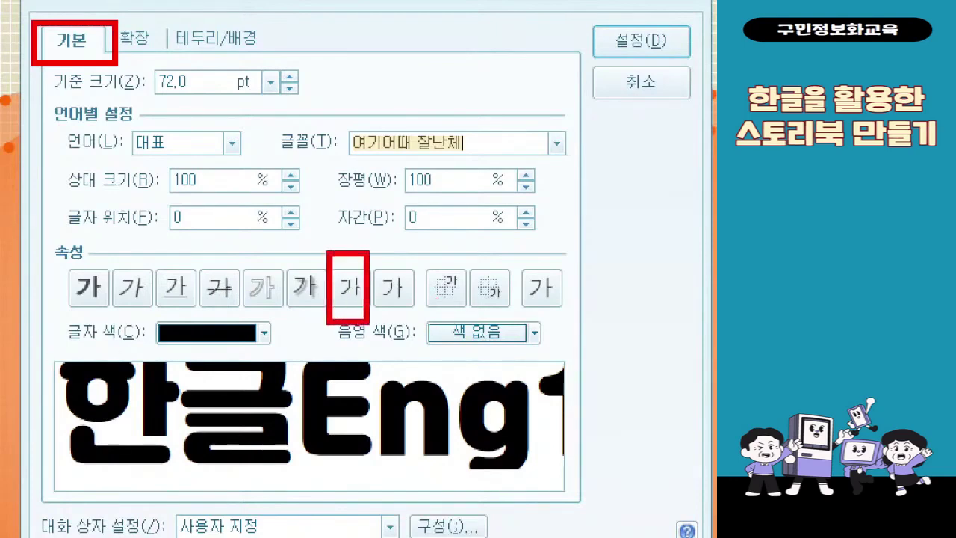
drag(261, 477, 355, 330)
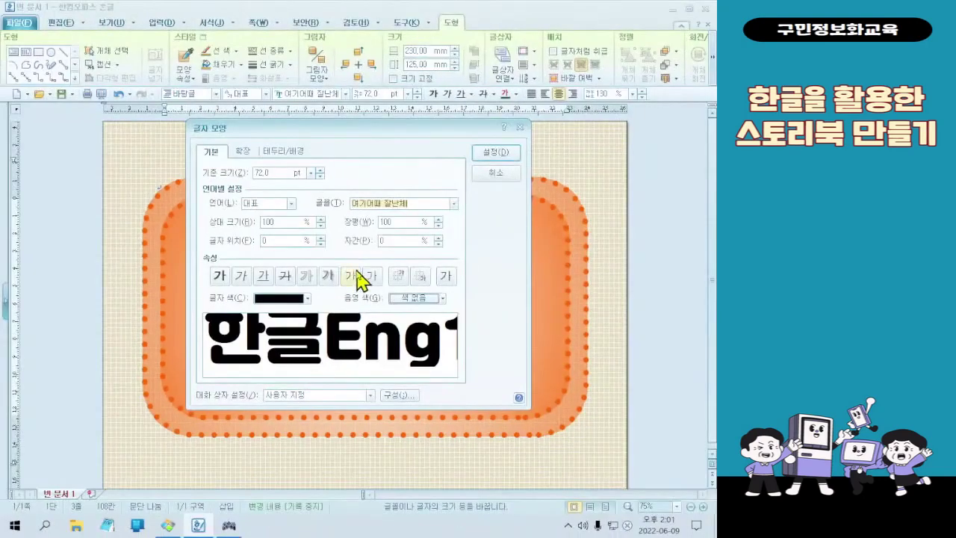
click(356, 274)
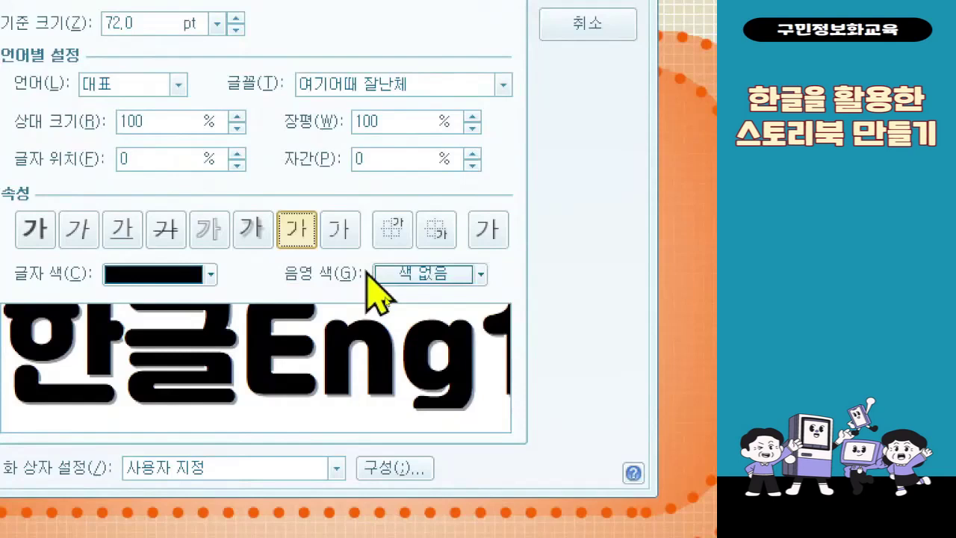
Step: Give the third title line an orange shading colour from the 오피스 palette and apply the character formatting
click(381, 272)
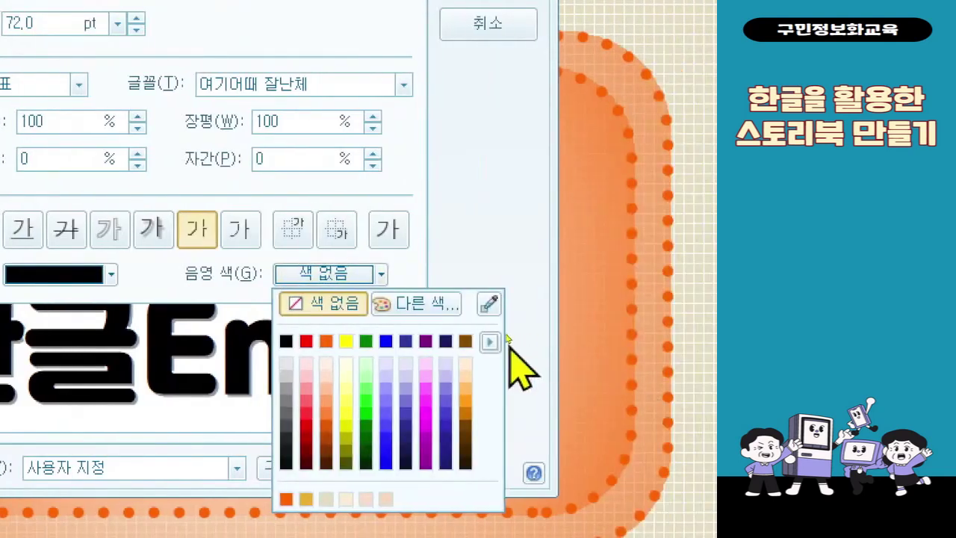
click(590, 342)
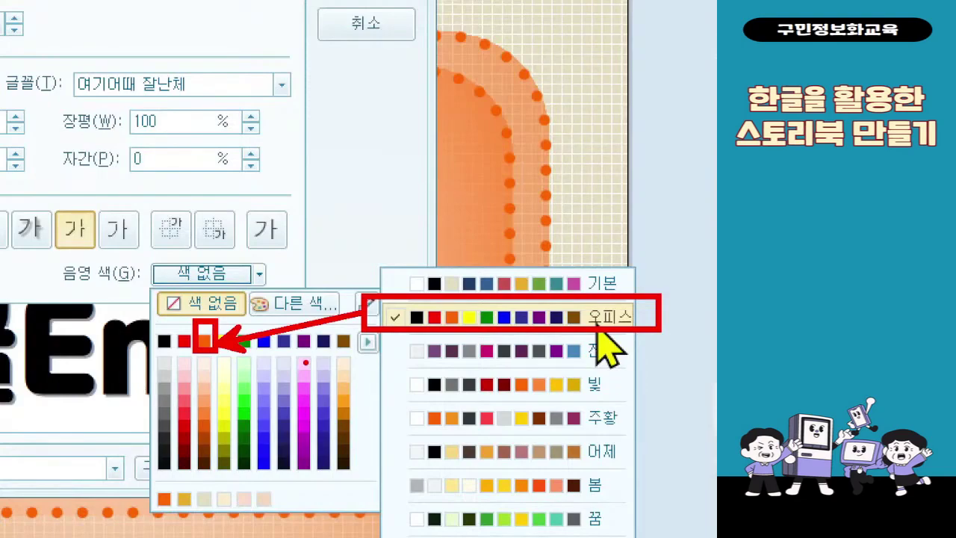
click(597, 322)
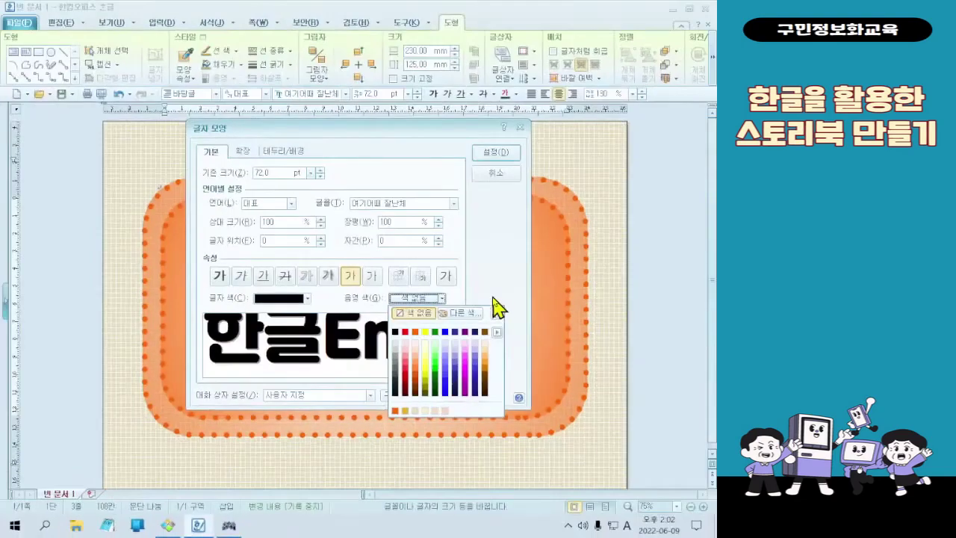
click(415, 331)
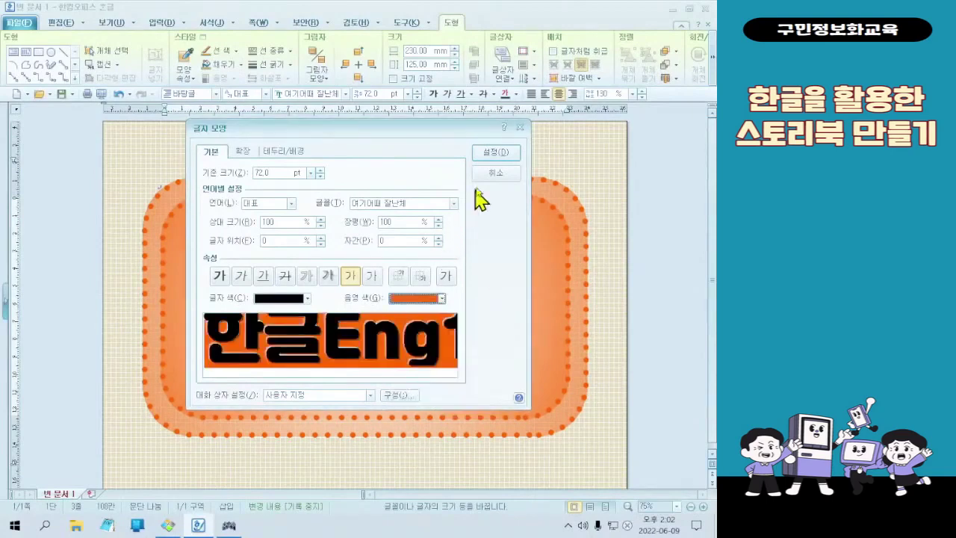
click(499, 153)
click(455, 366)
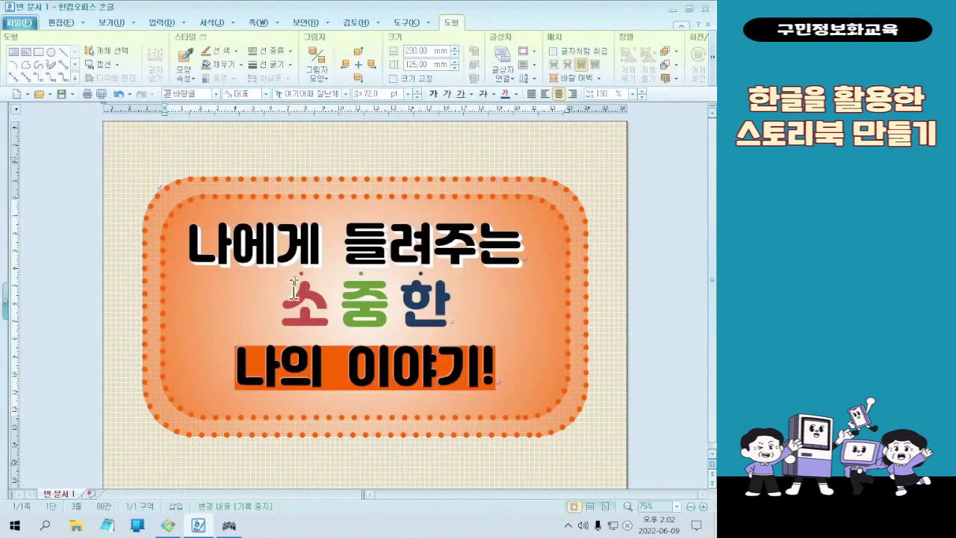
click(440, 377)
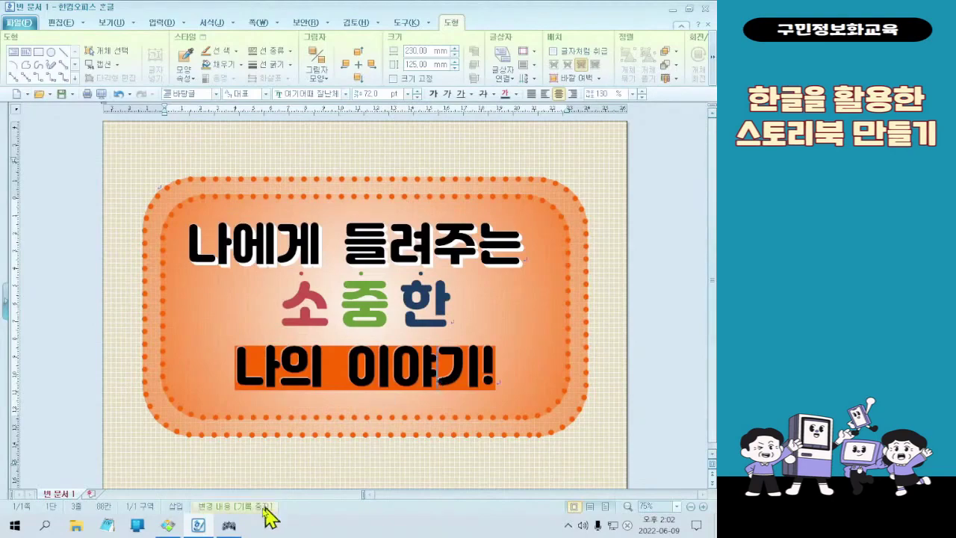
Step: Check the sample cover image and right-align the third title line "나의 이야기!" in the document
click(168, 525)
click(178, 532)
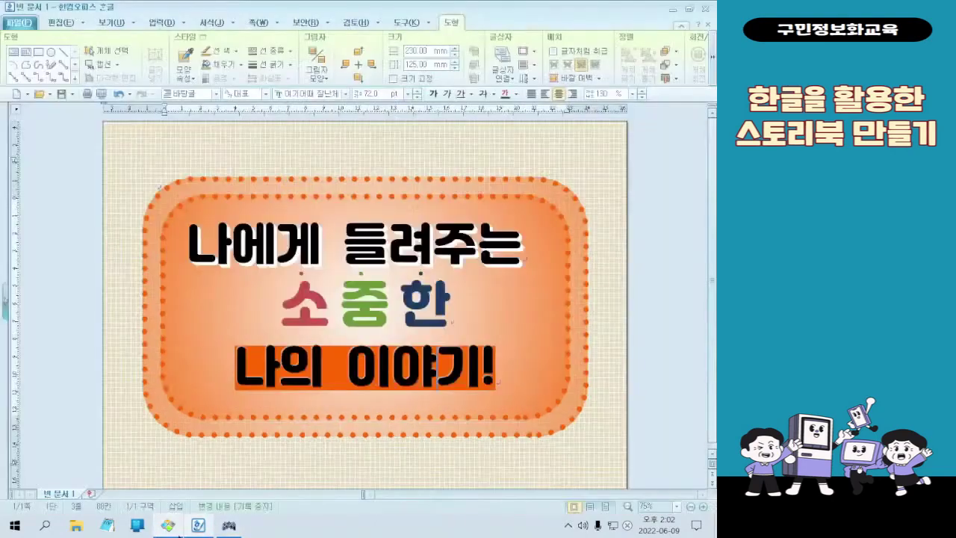
click(572, 94)
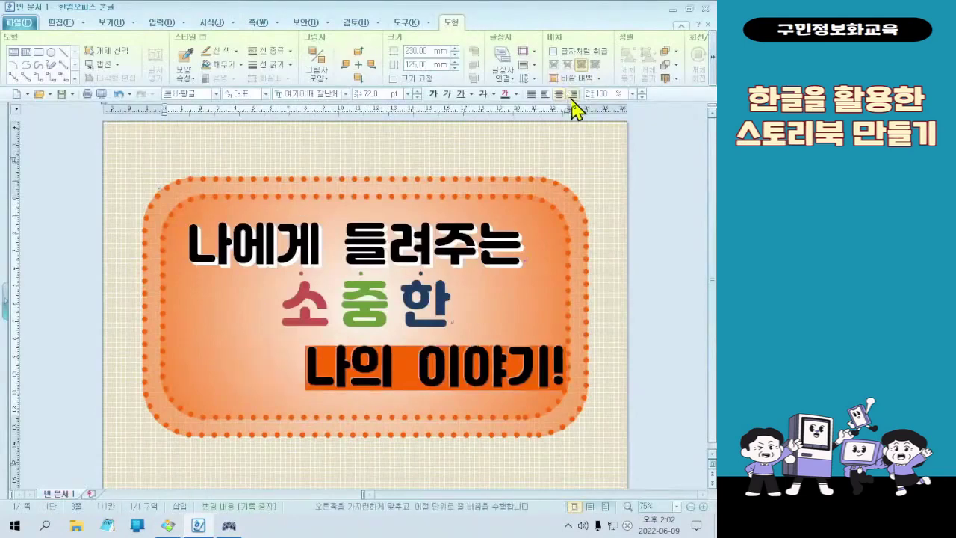
click(560, 373)
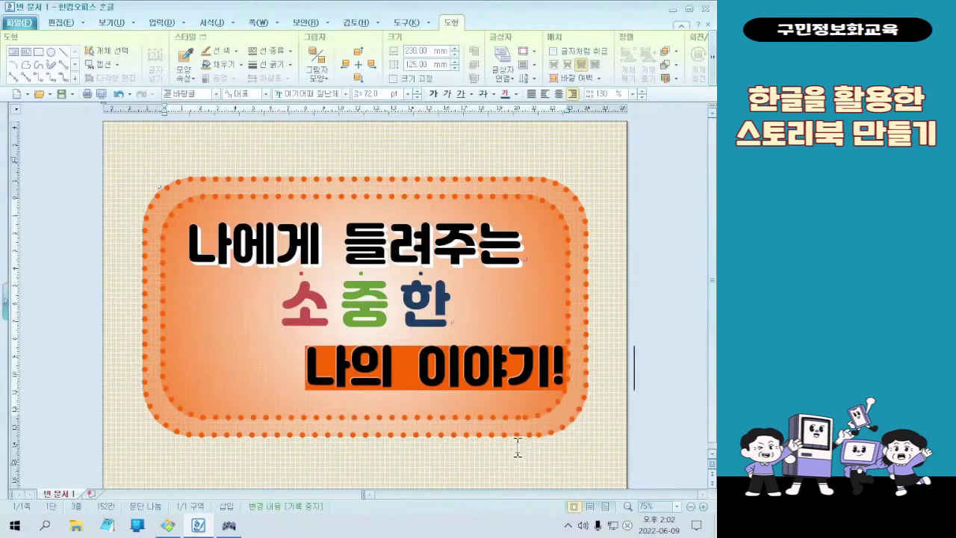
text(ㅓ)
key(BackSpace)
key(BackSpace)
key(BackSpace)
Step: Set the left and right text margins of the inner frame to 10 mm and compare the cover with the sample image
click(382, 356)
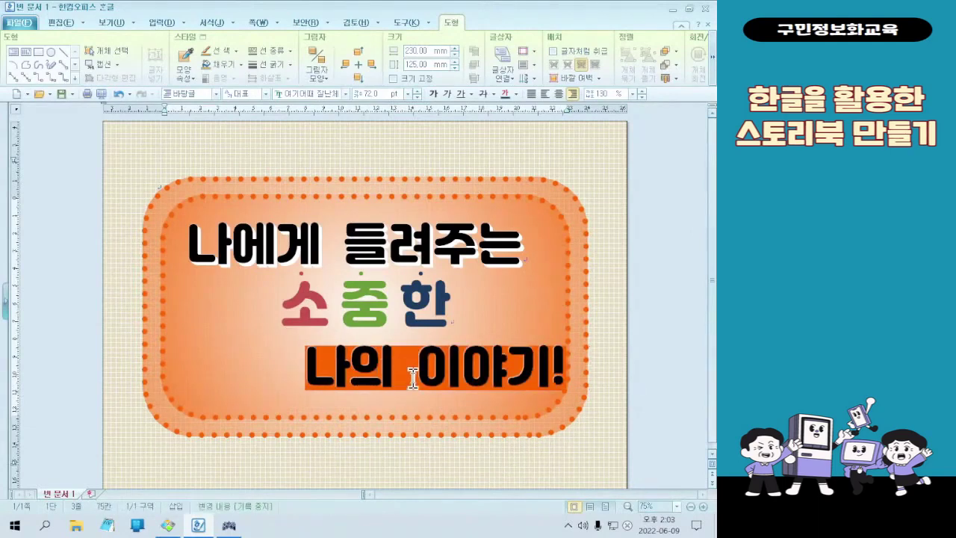
drag(305, 364, 589, 365)
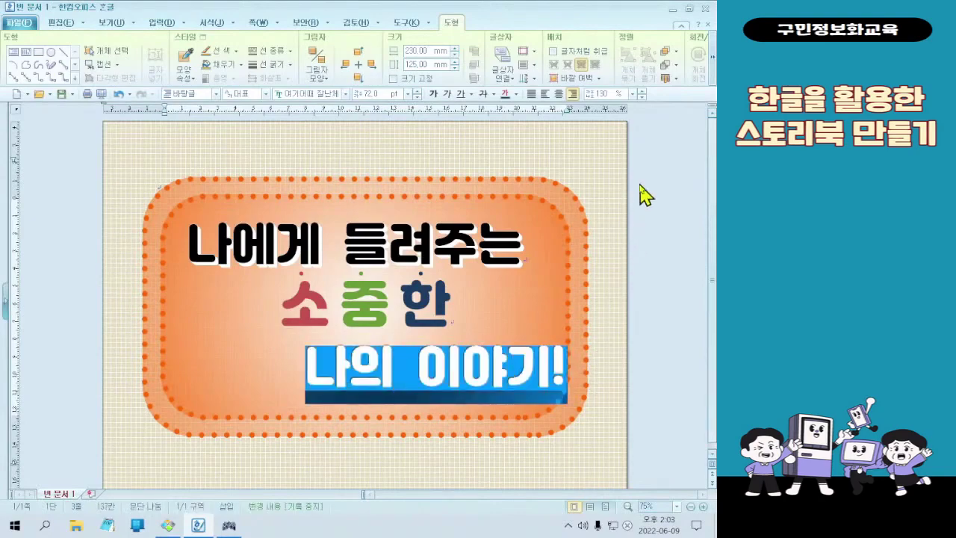
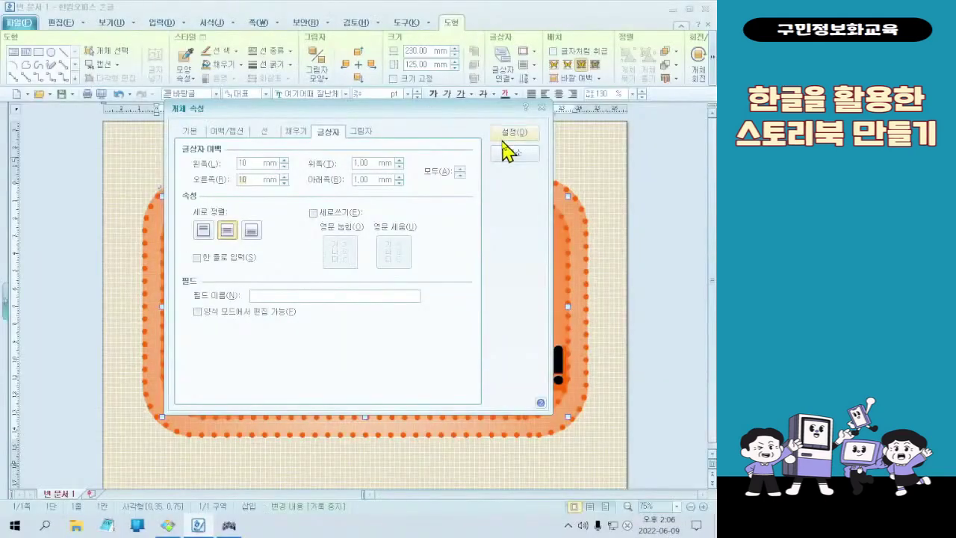
click(503, 137)
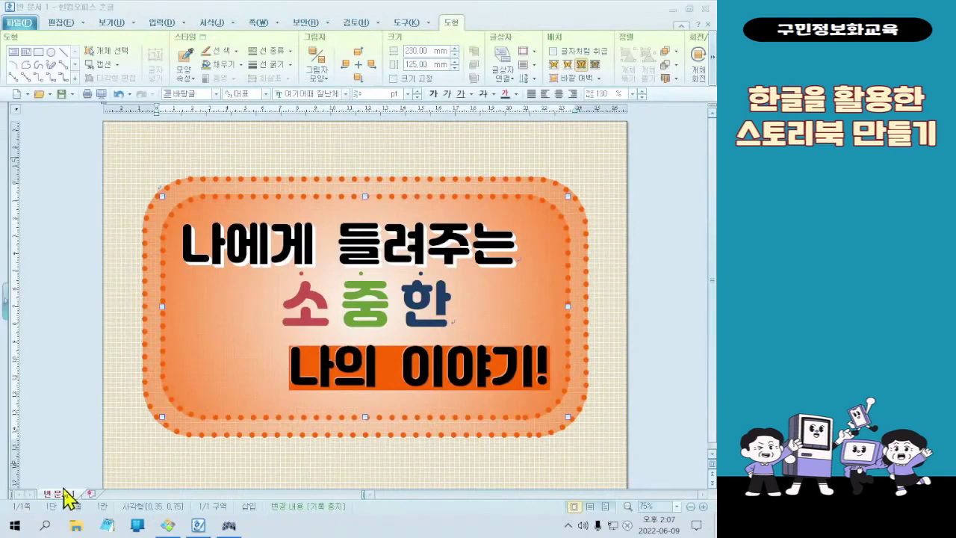
click(168, 525)
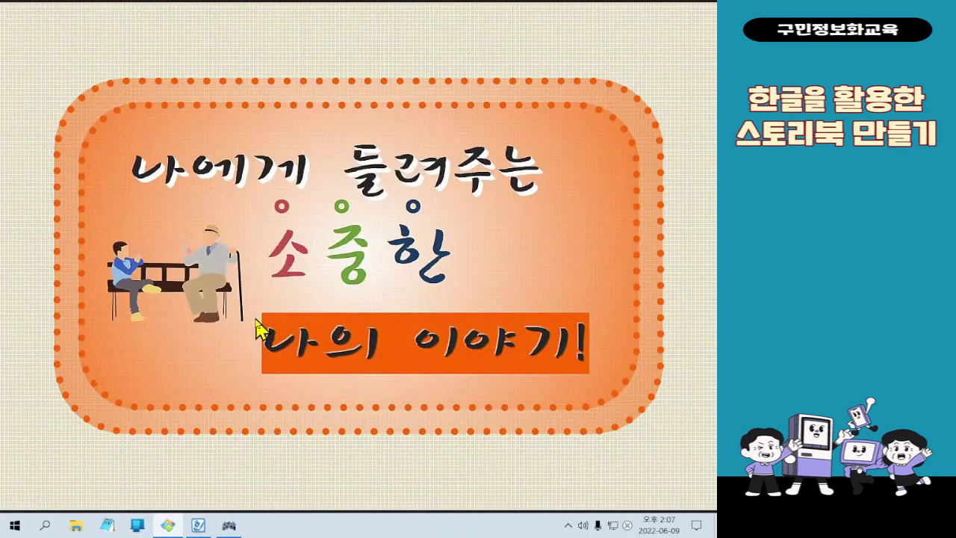
click(661, 11)
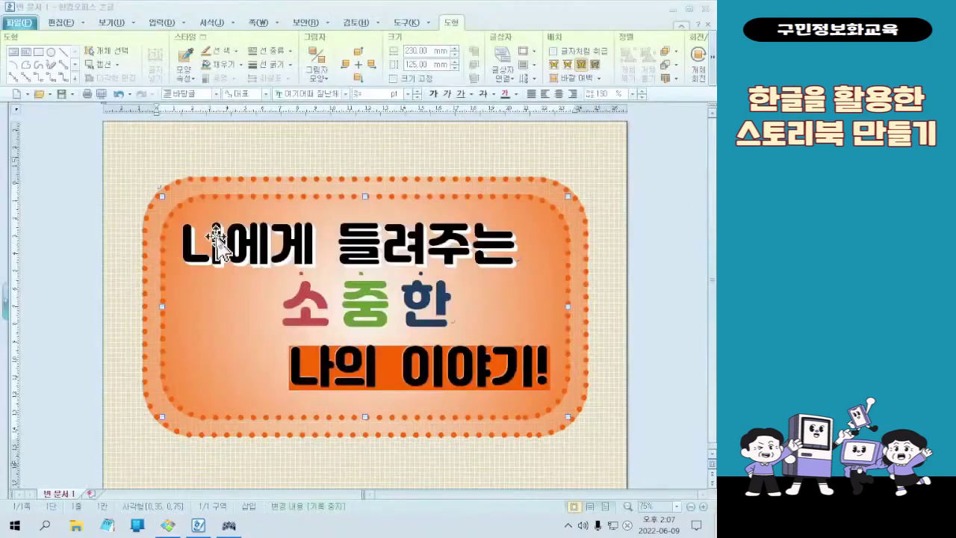
Step: Start inserting a picture into the document and browse the desktop and its 예제파일 folder for the image file
click(344, 448)
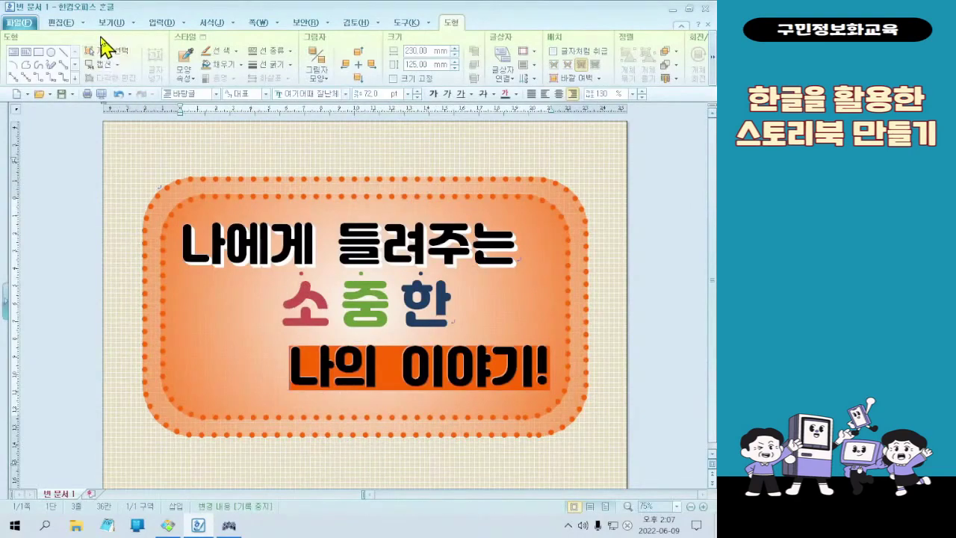
click(155, 24)
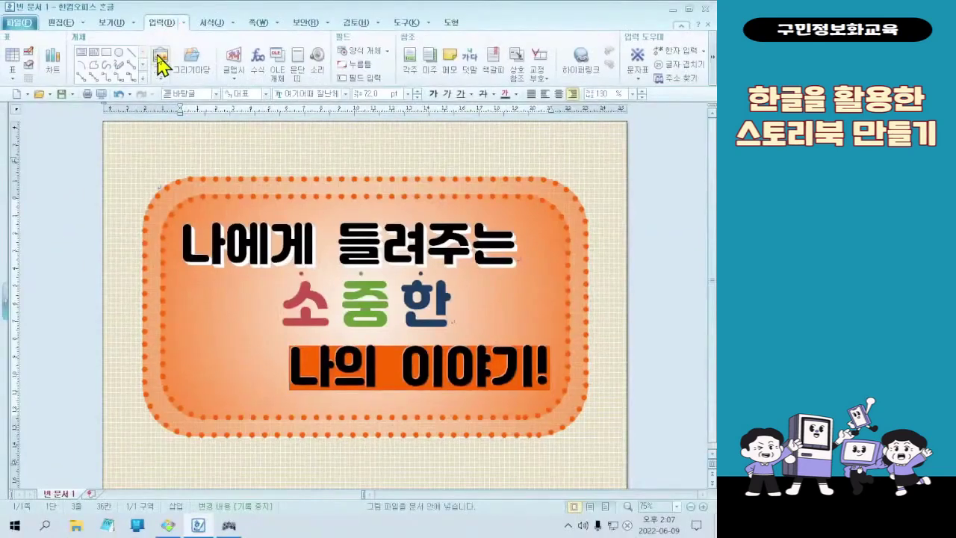
click(169, 112)
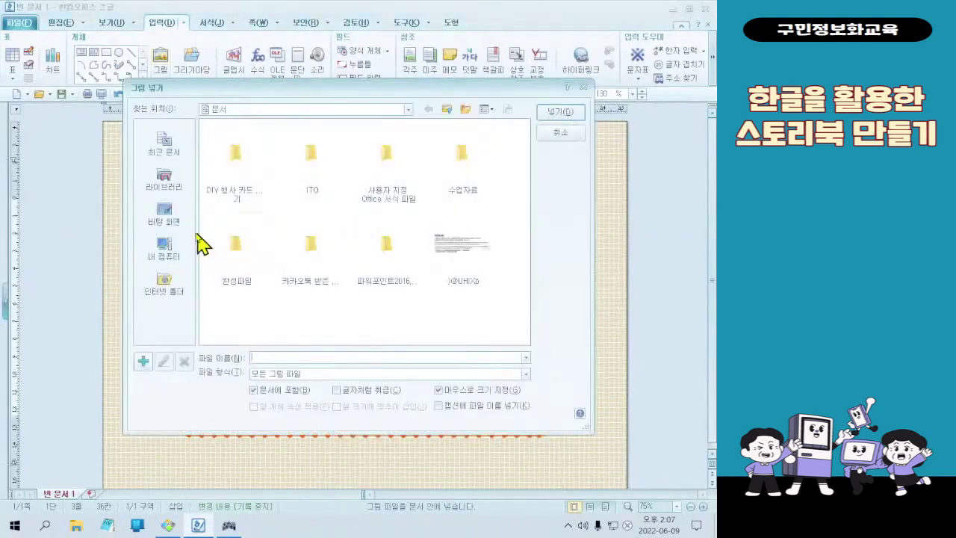
click(174, 218)
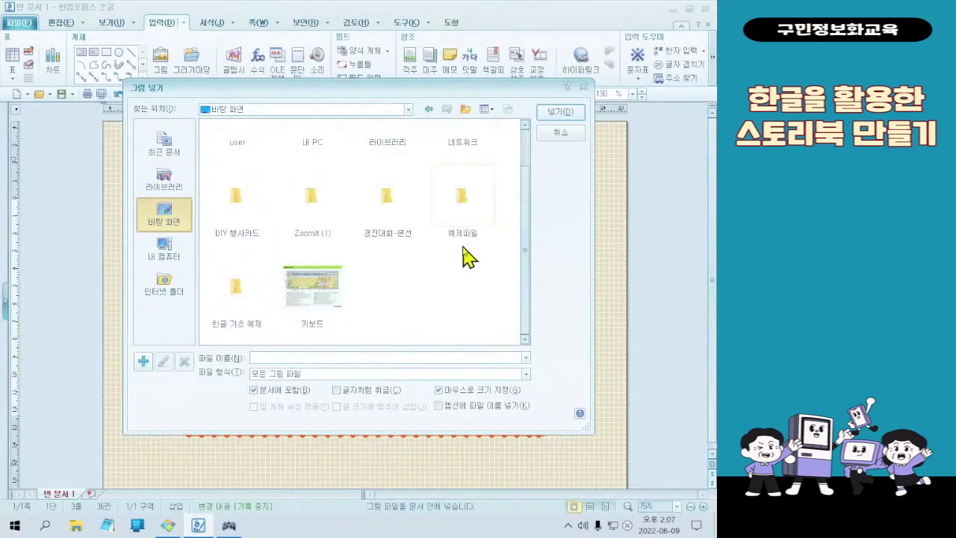
double_click(464, 237)
click(428, 110)
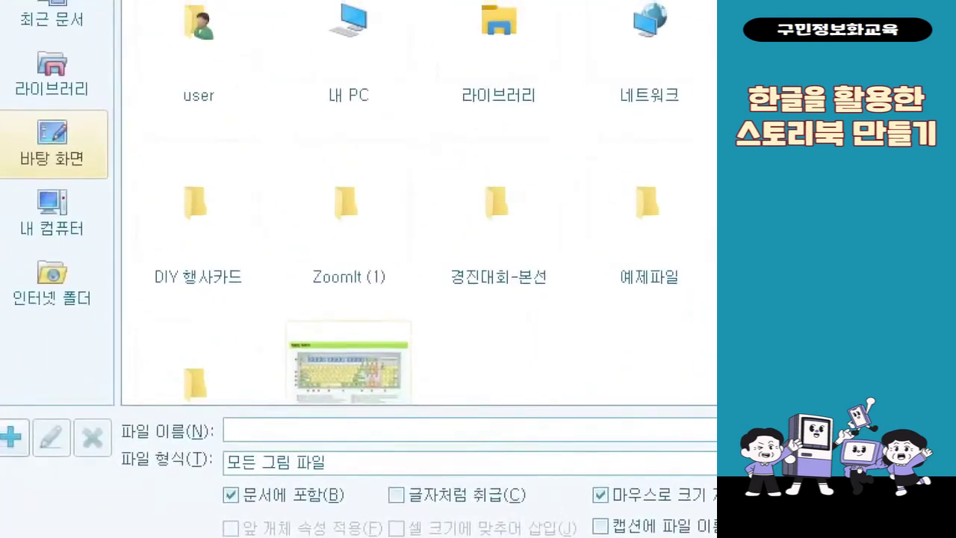
Step: Open the 예제파일 folder on the desktop as the source location for the picture
drag(13, 106, 100, 183)
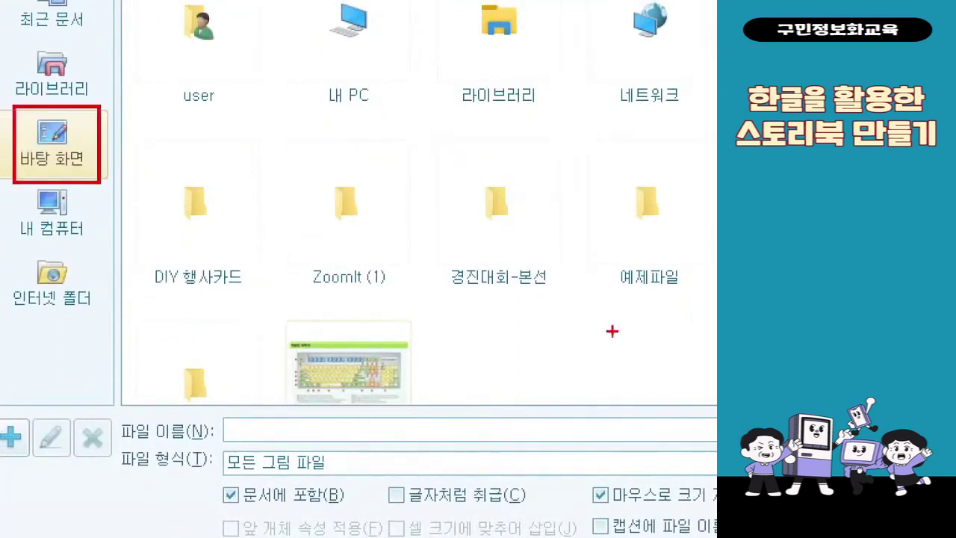
drag(599, 148, 694, 313)
mouse_move(585, 256)
mouse_down()
mouse_move(131, 258)
mouse_move(97, 170)
mouse_up()
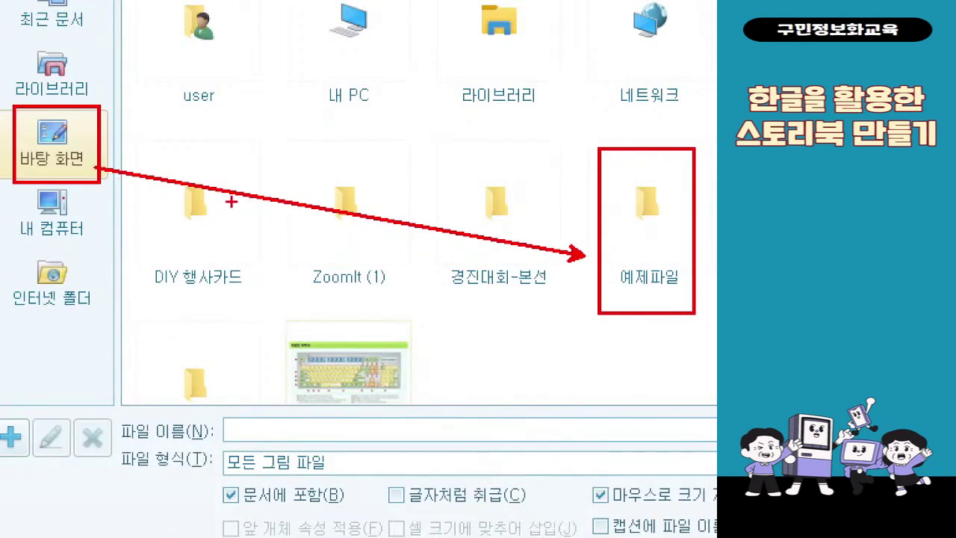
key(Escape)
click(457, 241)
double_click(458, 241)
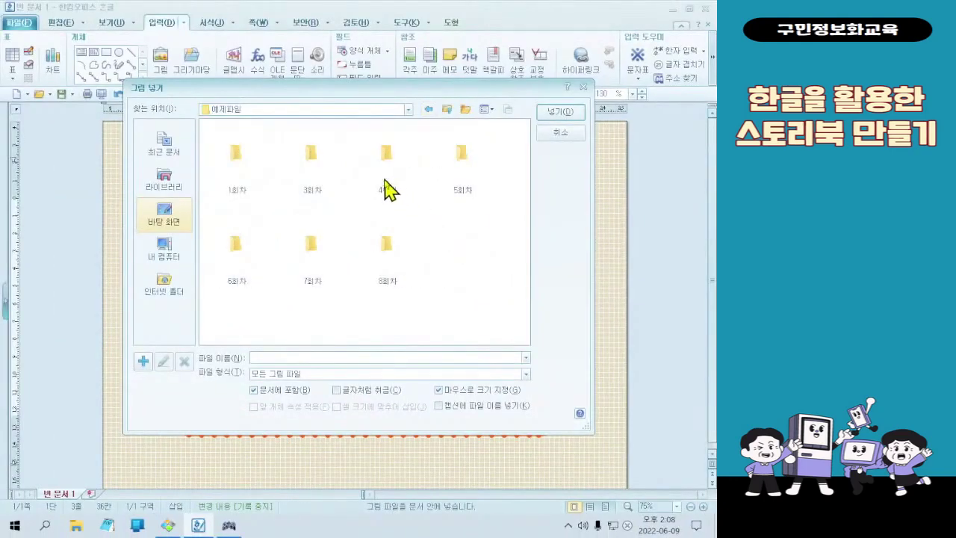
Step: Open the 3회차 subfolder inside 예제파일
click(328, 161)
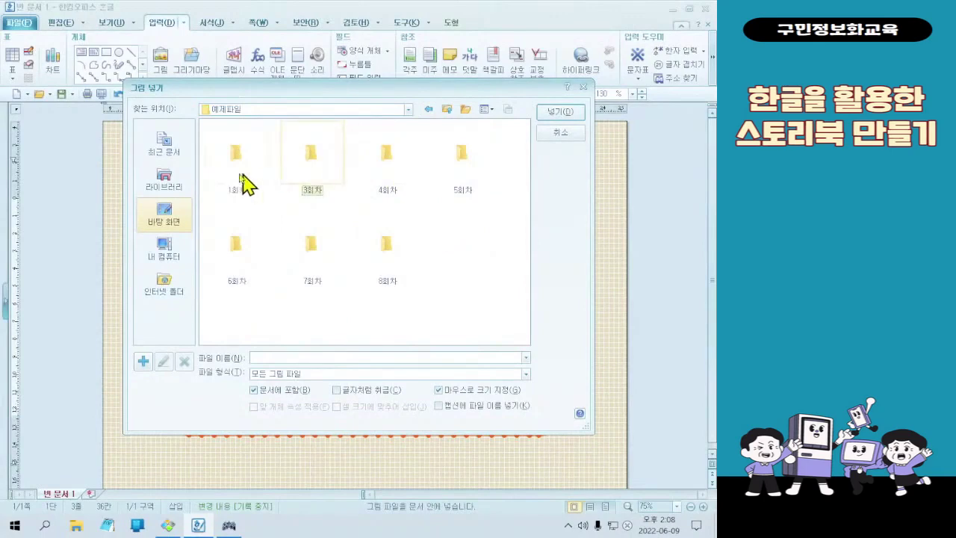
key(ctrl+1)
click(206, 140)
mouse_move(371, 90)
mouse_down()
mouse_move(474, 220)
mouse_move(490, 265)
mouse_up()
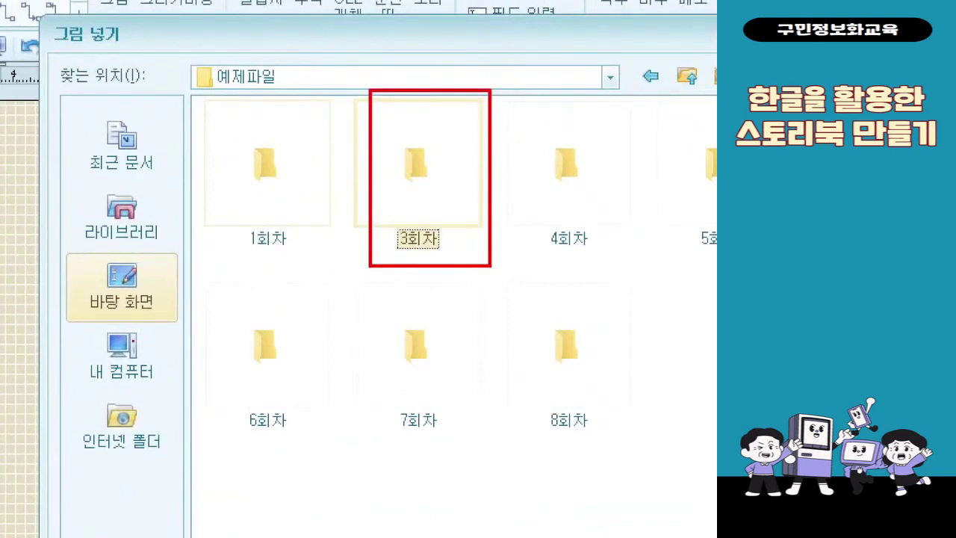
key(Escape)
double_click(335, 173)
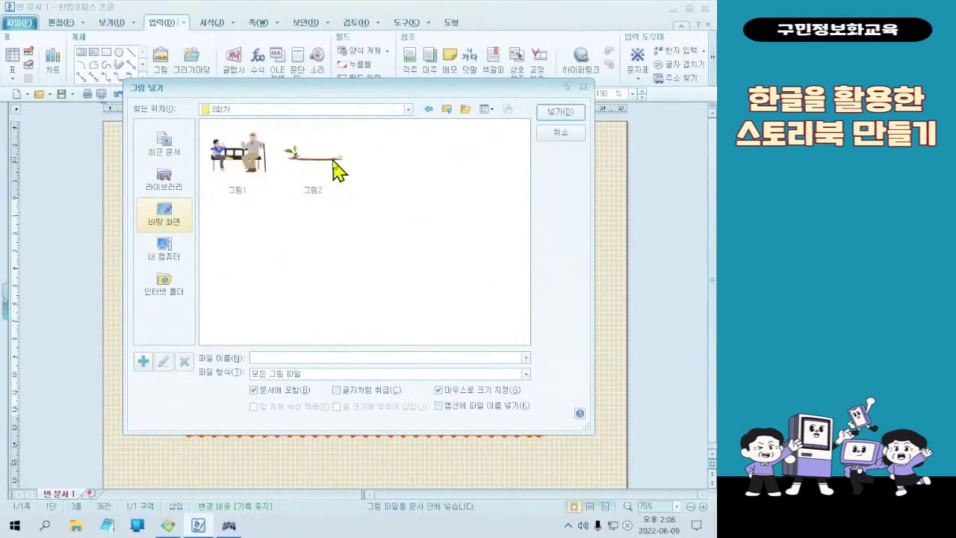
Step: Insert 그림1 with 문서에 포함 and 마우스로 크기 지정 enabled, placing it about 50 mm square beside the line 나의 이야기!
click(262, 158)
key(ctrl+1)
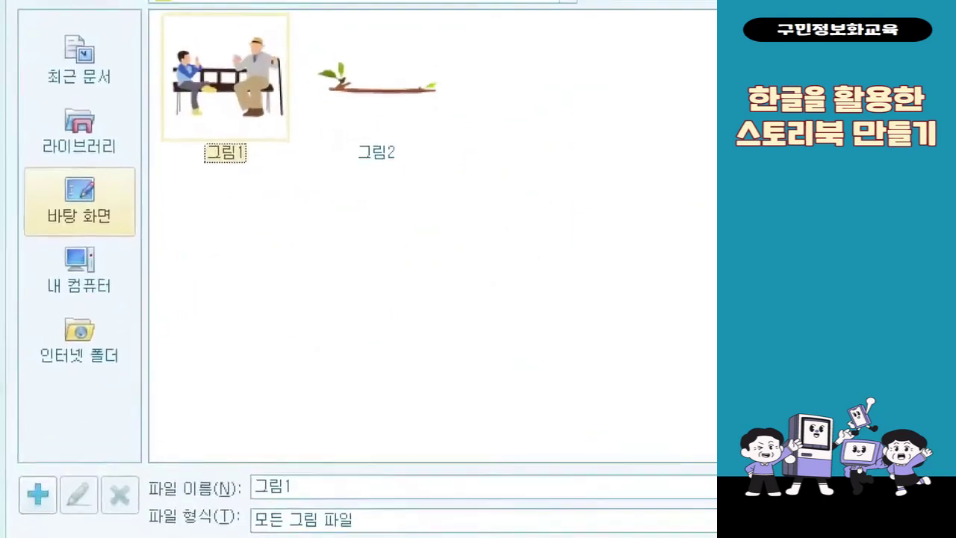
drag(174, 67, 286, 257)
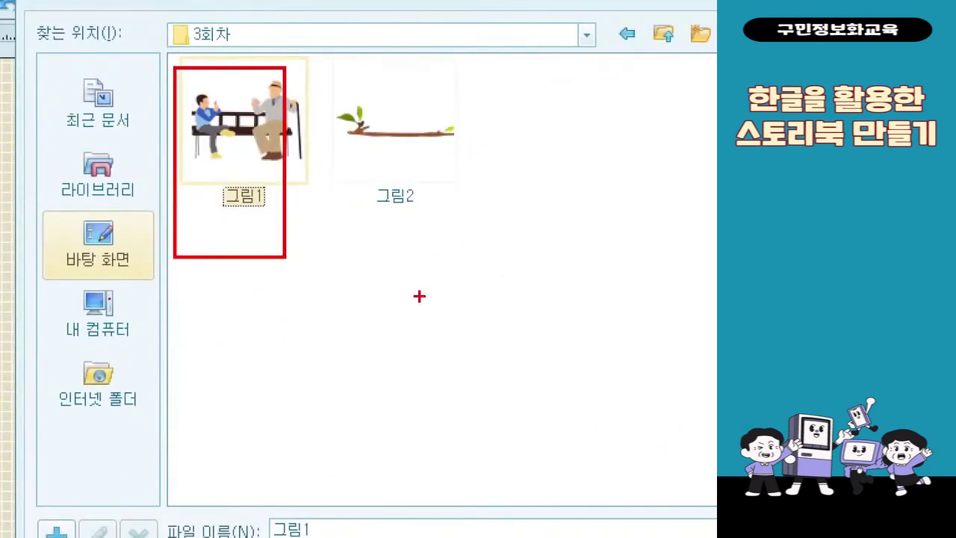
key(Escape)
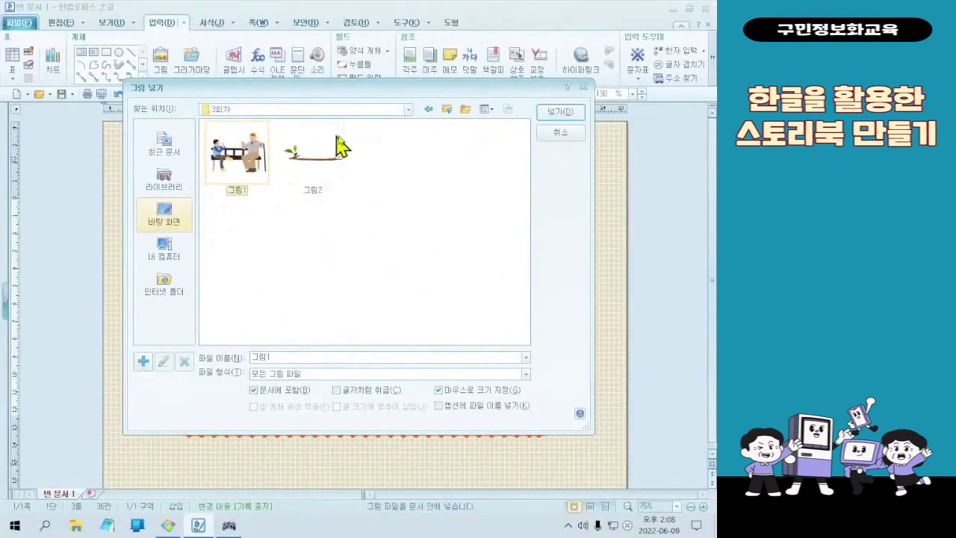
key(ctrl+1)
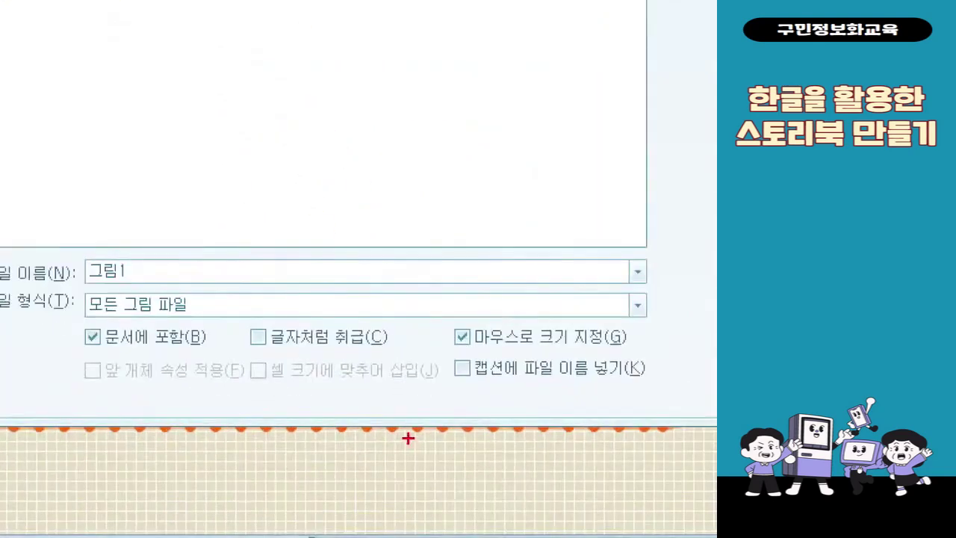
drag(80, 319, 214, 356)
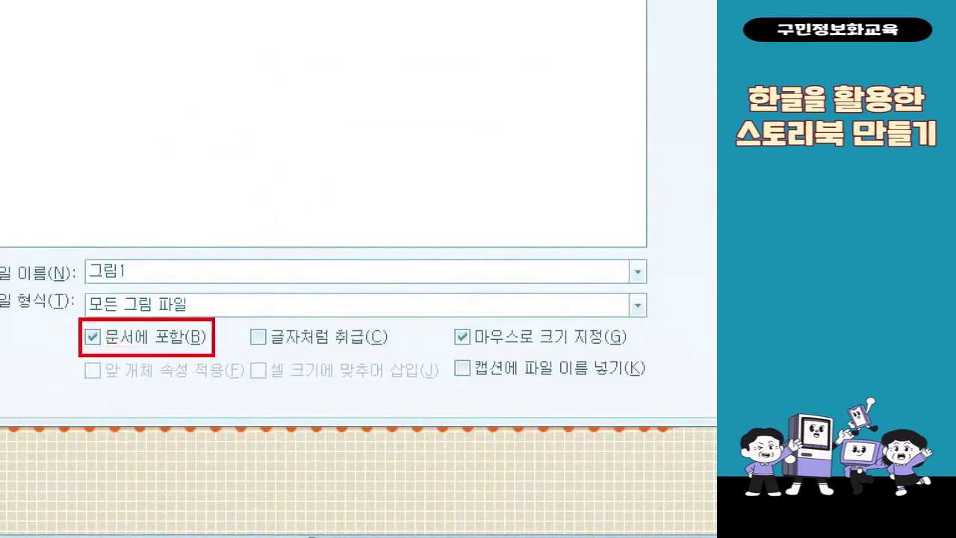
mouse_move(437, 303)
mouse_down()
mouse_move(604, 356)
mouse_move(637, 355)
mouse_up()
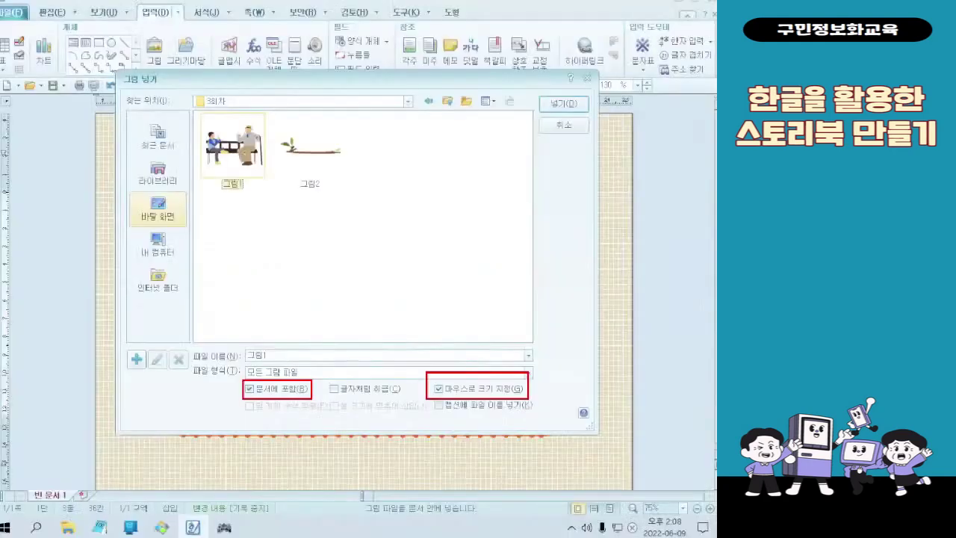
double_click(258, 155)
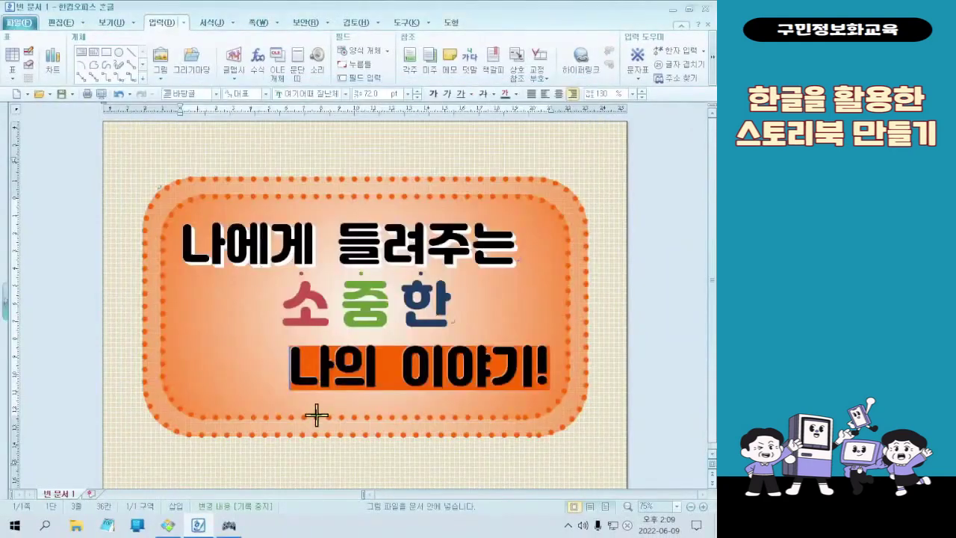
drag(187, 307, 274, 395)
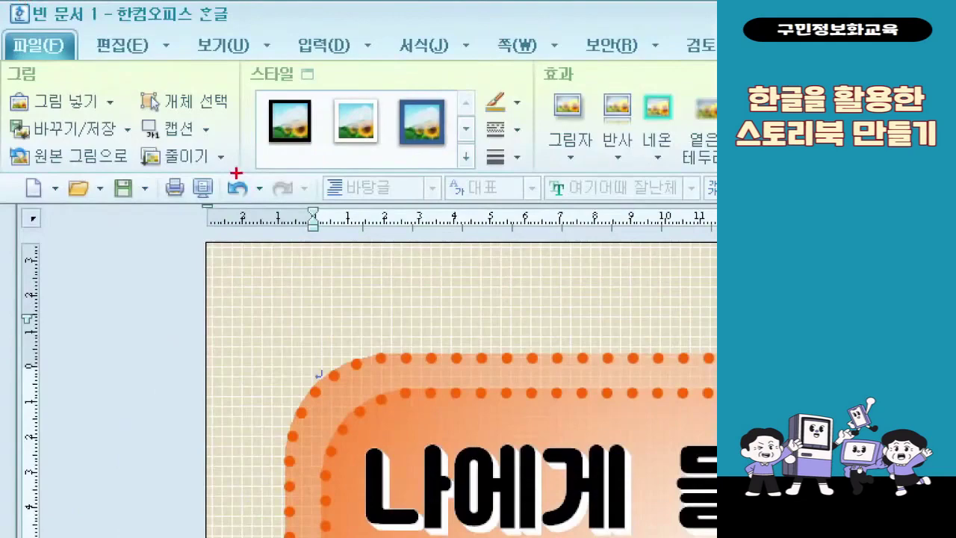
Step: Undo the insertion of the bench picture
drag(217, 174, 268, 214)
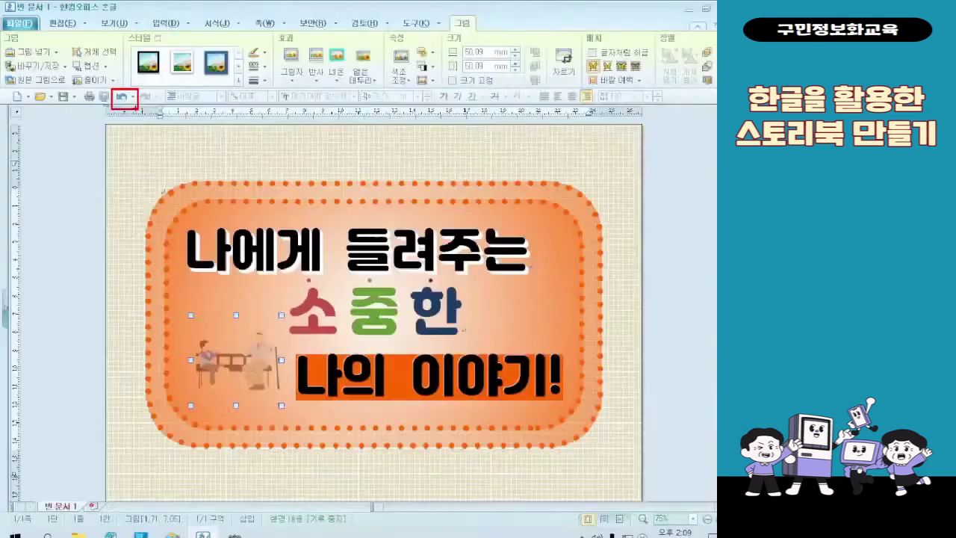
click(237, 188)
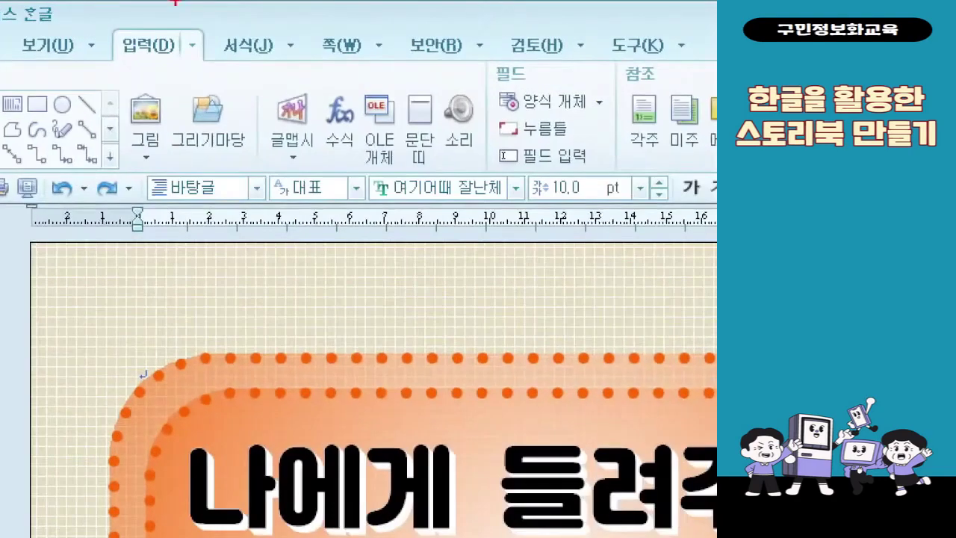
Step: Insert 그림1 from the 3회차 folder into the page's upper-left corner, outside the orange card, about 25 mm square
drag(147, 44, 183, 65)
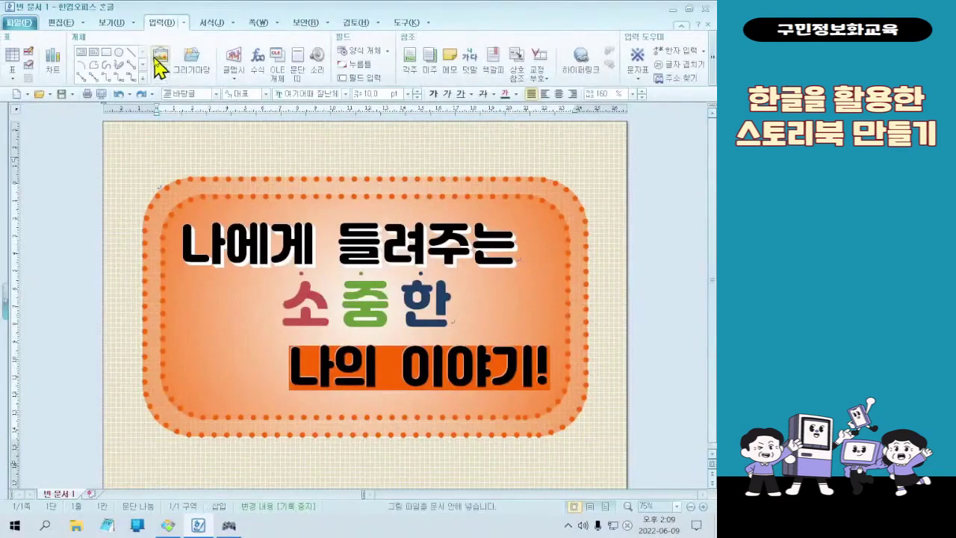
click(147, 112)
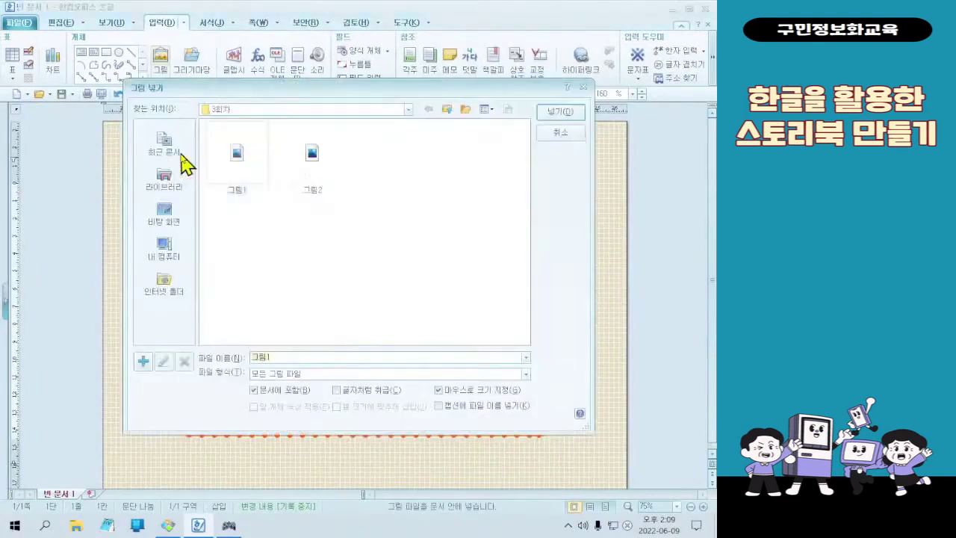
double_click(232, 171)
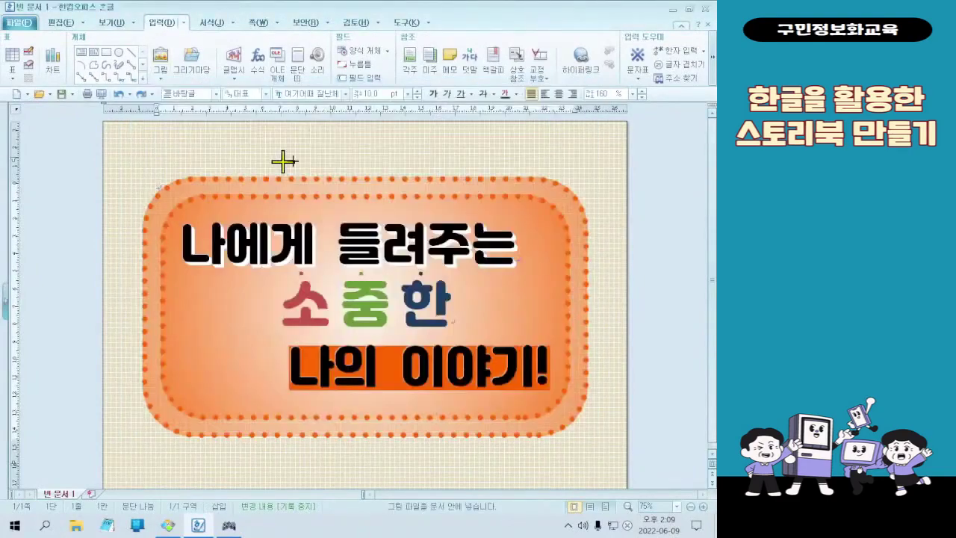
scroll(643, 403, down, 1)
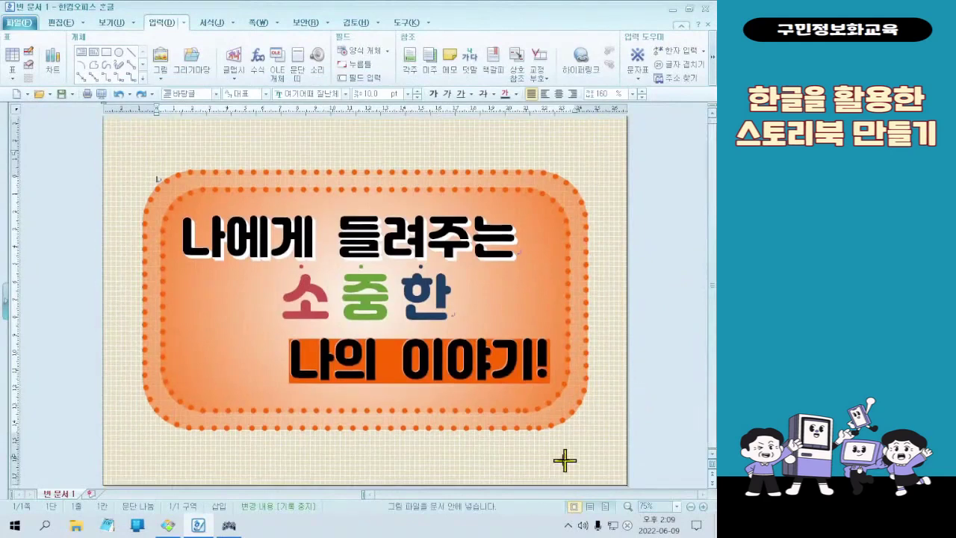
scroll(156, 185, up, 1)
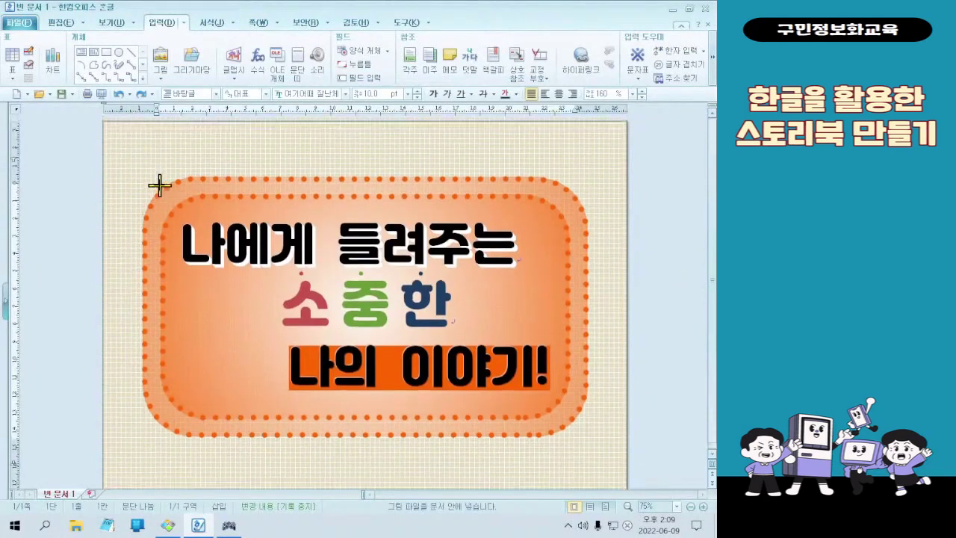
drag(112, 129, 156, 172)
click(150, 157)
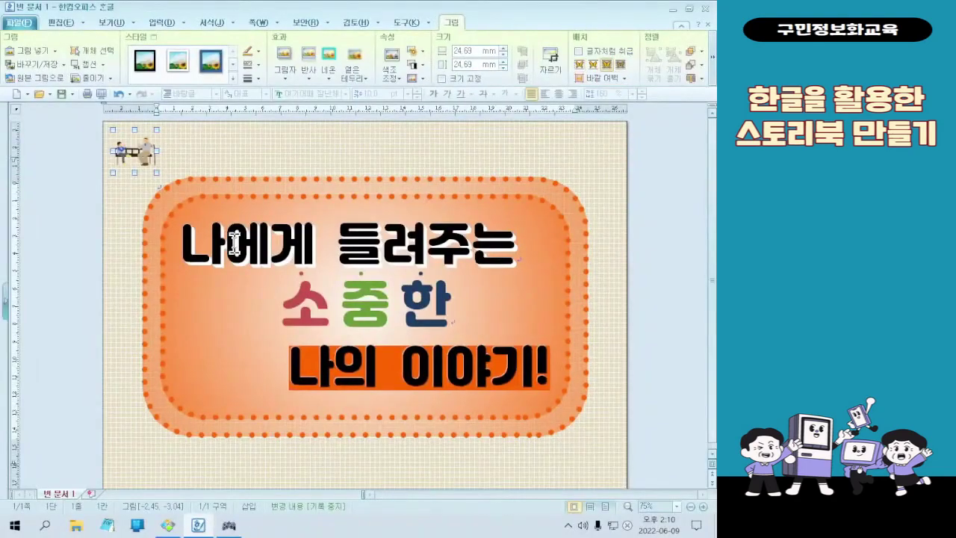
Step: Move the bench picture onto the orange card just before 소중한, enlarge it to about 47 mm square, and deselect it
drag(146, 155, 254, 322)
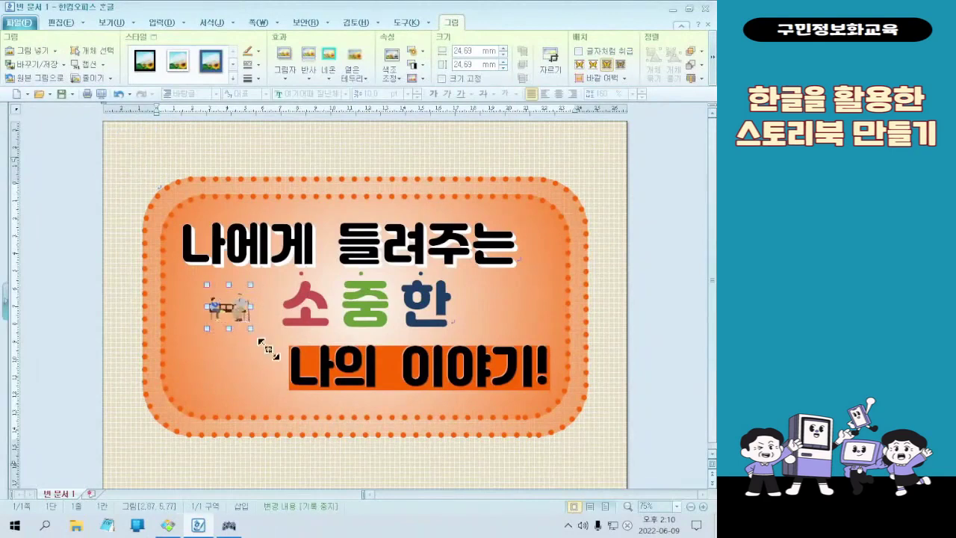
drag(306, 378, 306, 379)
drag(274, 344, 252, 329)
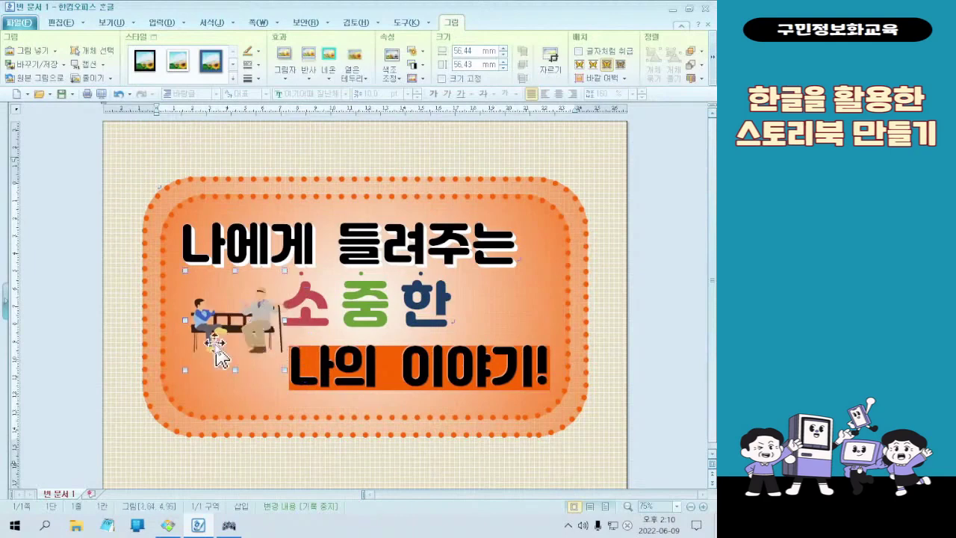
drag(186, 369, 244, 325)
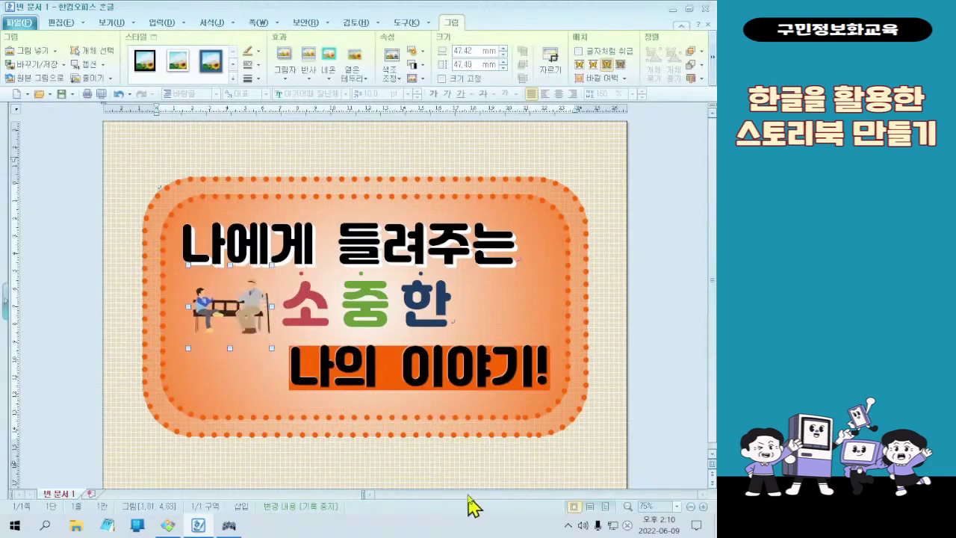
click(489, 477)
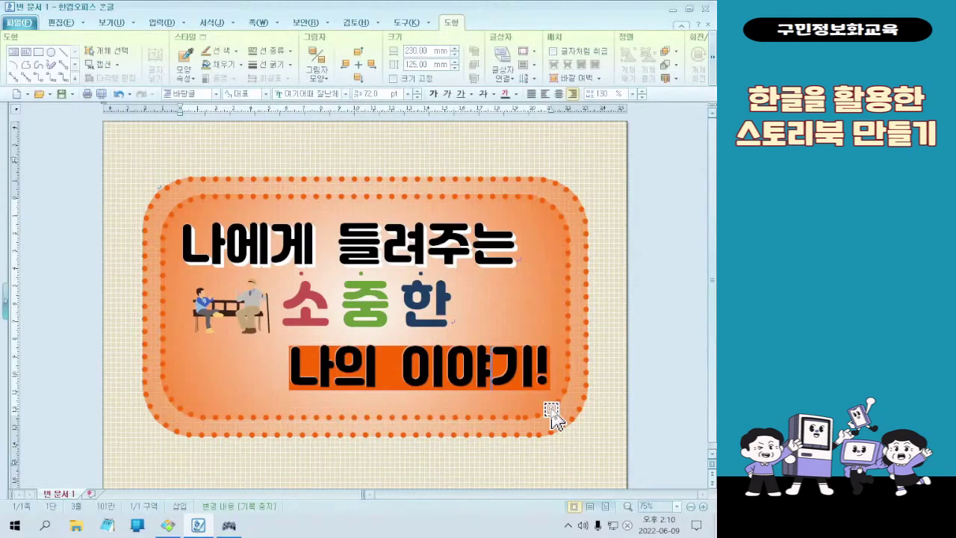
click(620, 371)
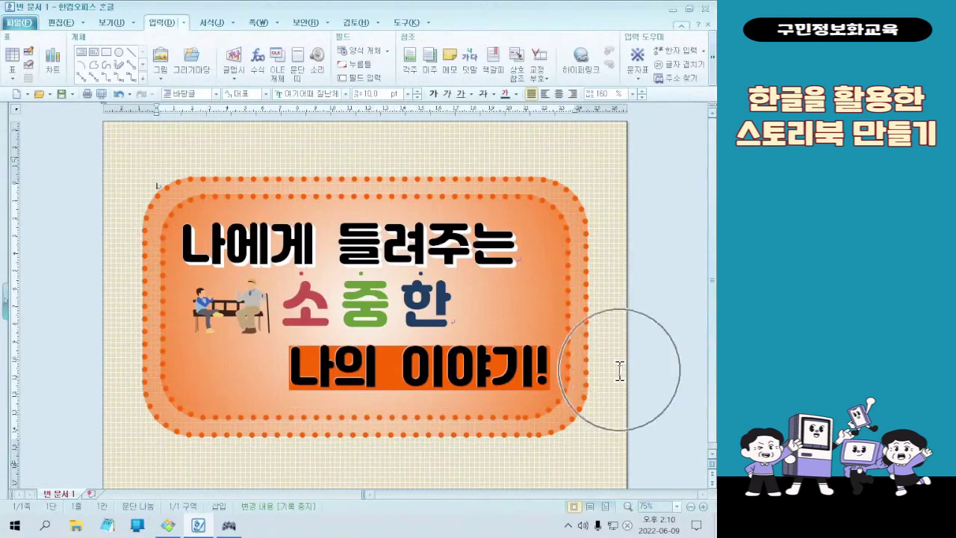
click(620, 371)
click(620, 371)
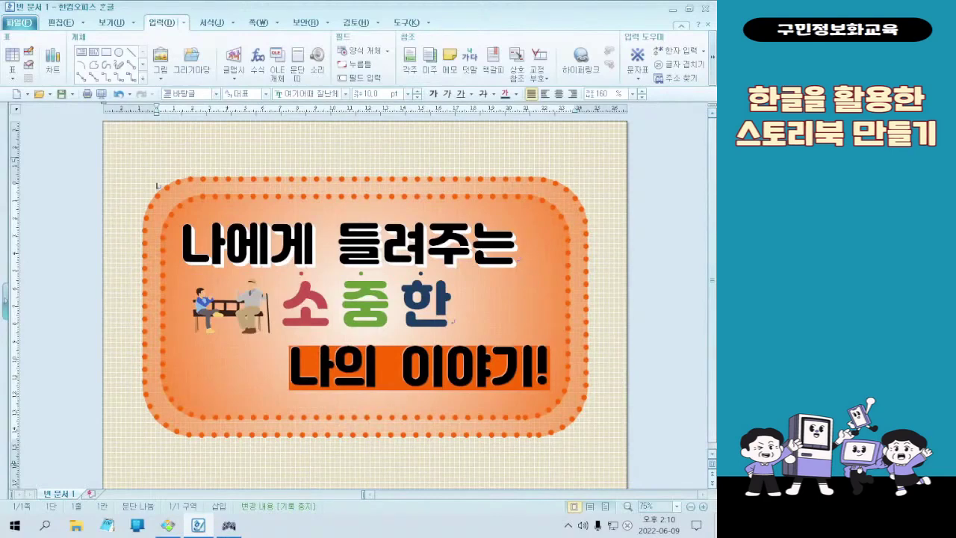
Step: Switch to the image viewer, examine the layout and text of the finished My Story sample page, and return to the document
click(168, 526)
scroll(458, 191, down, 1)
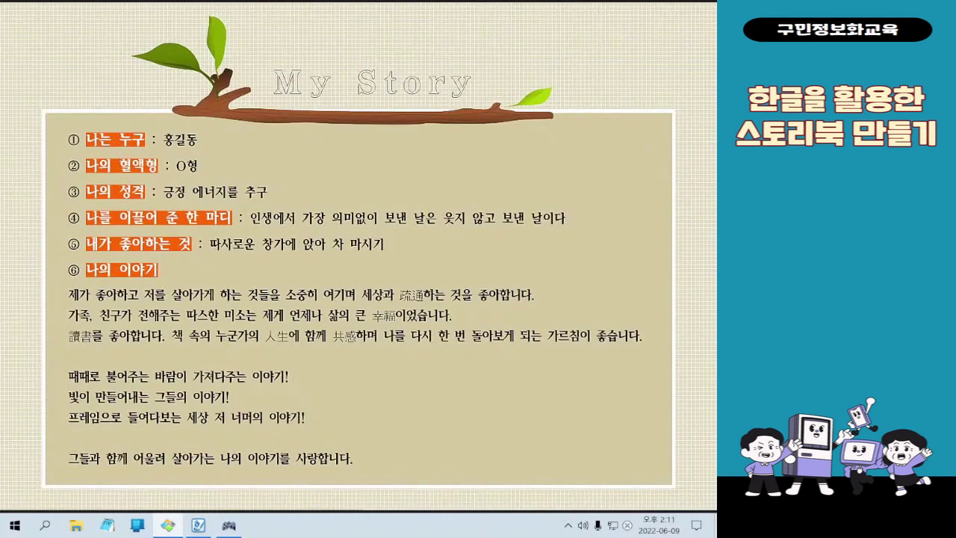
click(645, 3)
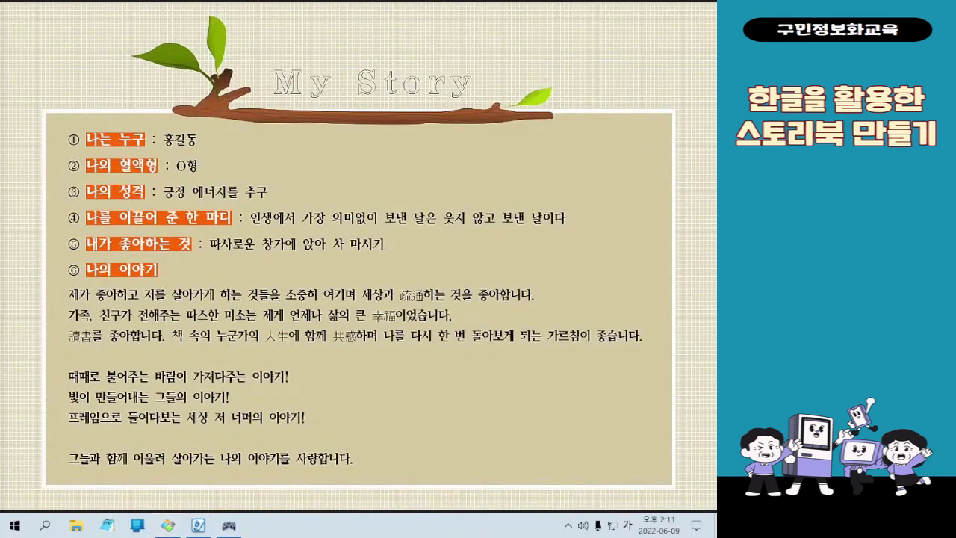
key(Hangul)
key(Hangul)
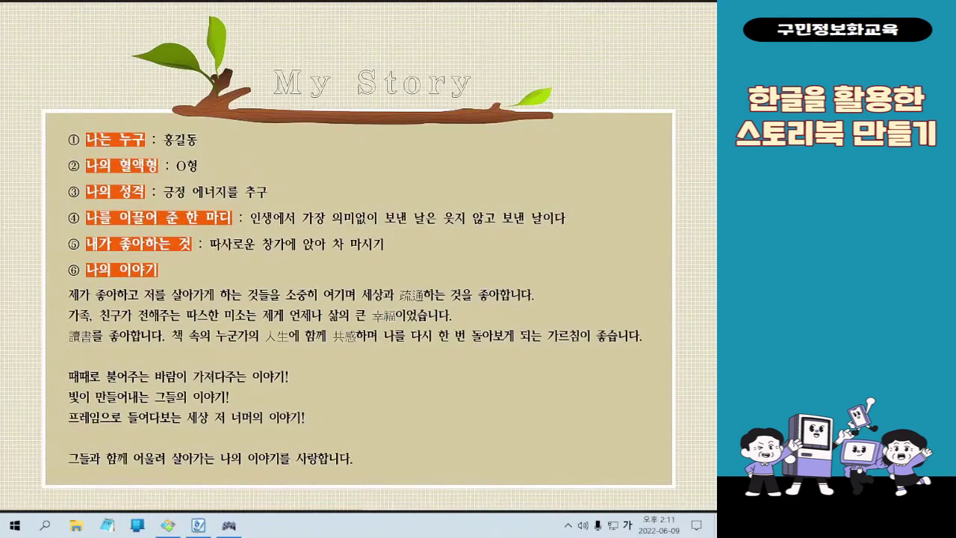
click(655, 10)
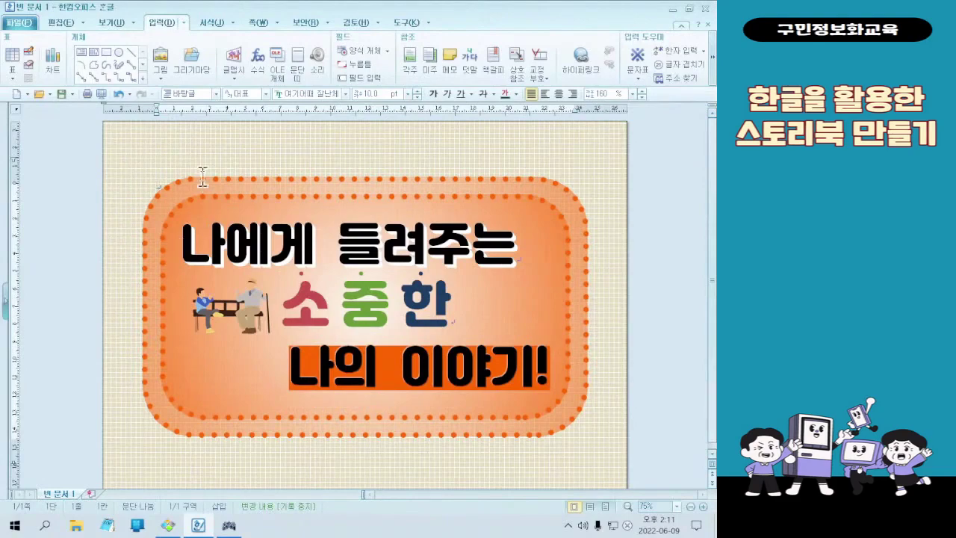
Step: Insert a page break after the cover to add a second page, and bring the new page into view
click(251, 24)
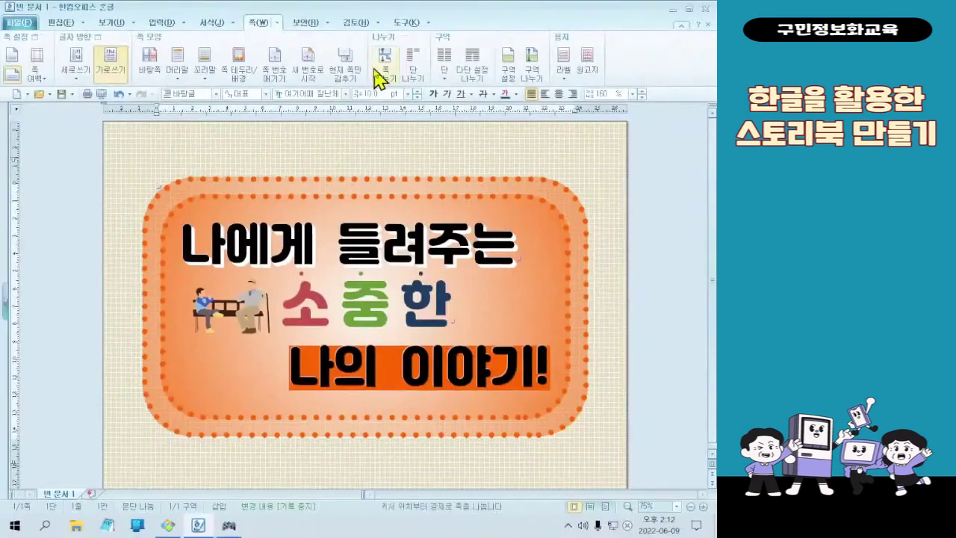
click(343, 120)
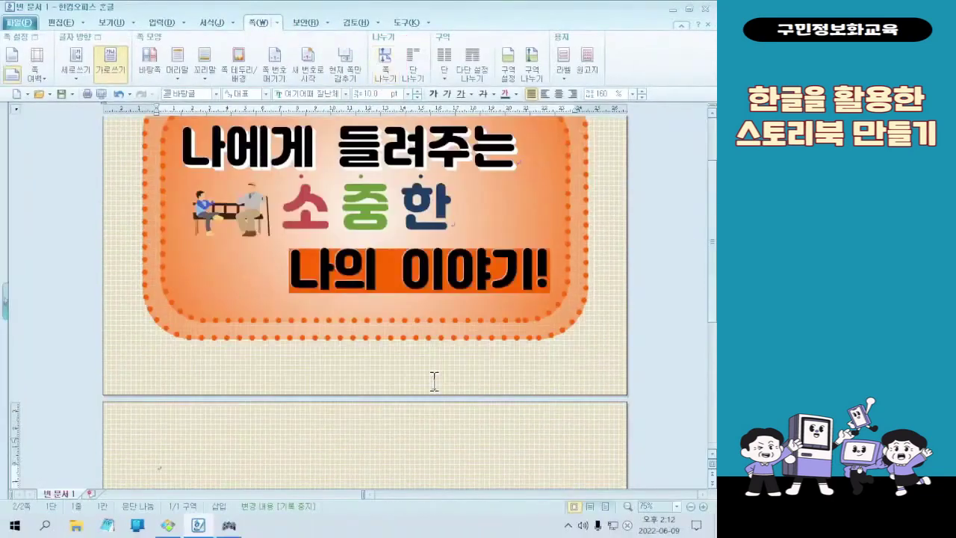
scroll(434, 377, down, 5)
scroll(448, 276, up, 1)
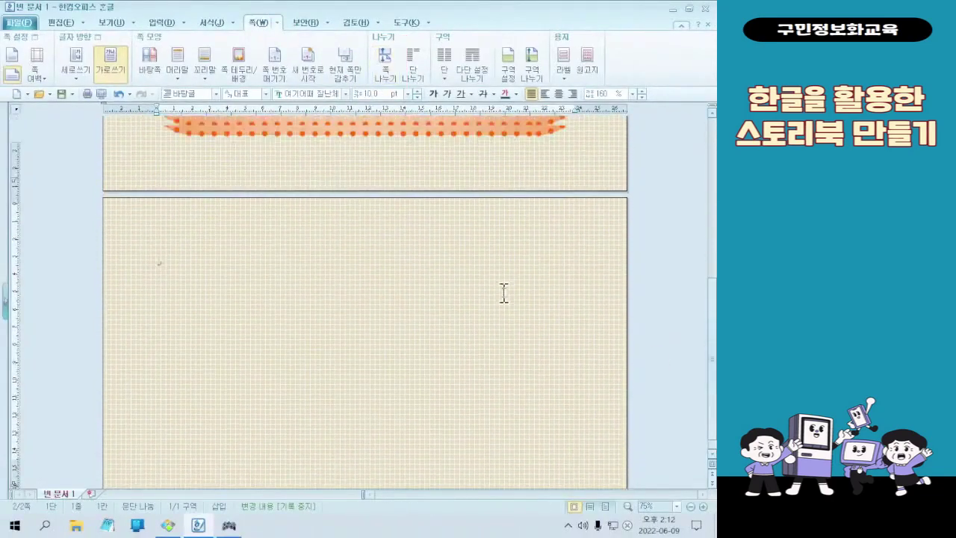
Step: Draw a horizontal text box about 92 mm wide and 23 mm high, centred near the upper edge of the second page
scroll(500, 307, down, 2)
scroll(336, 433, up, 3)
scroll(346, 359, down, 3)
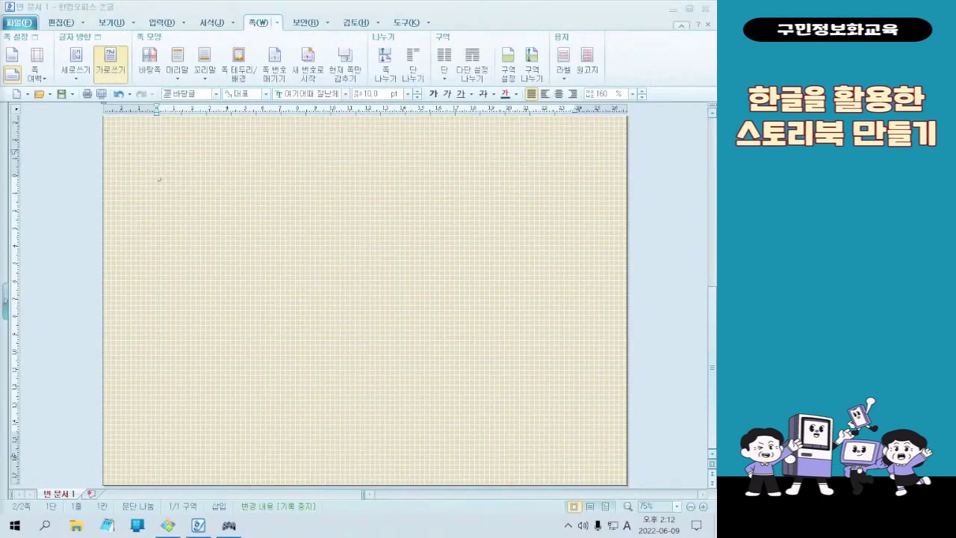
key(Hangul)
click(329, 239)
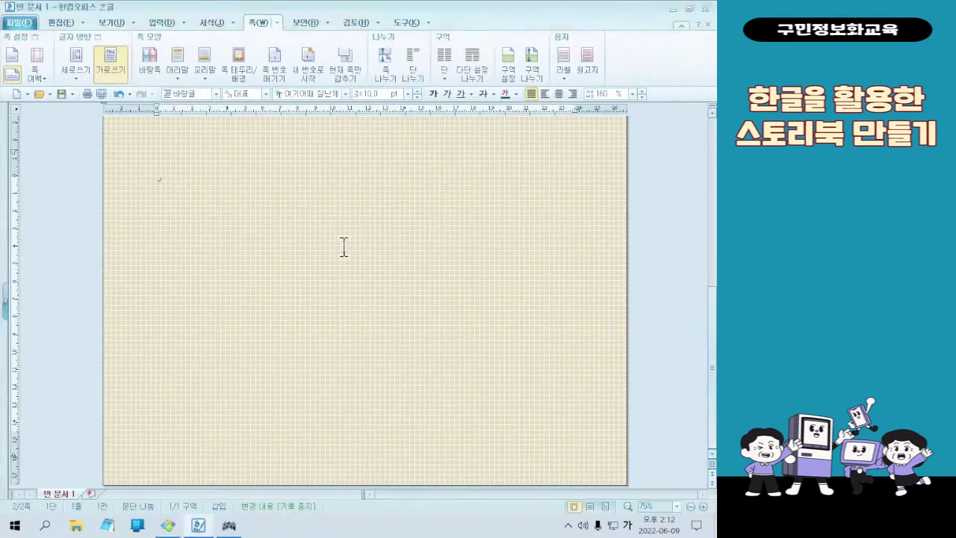
click(170, 26)
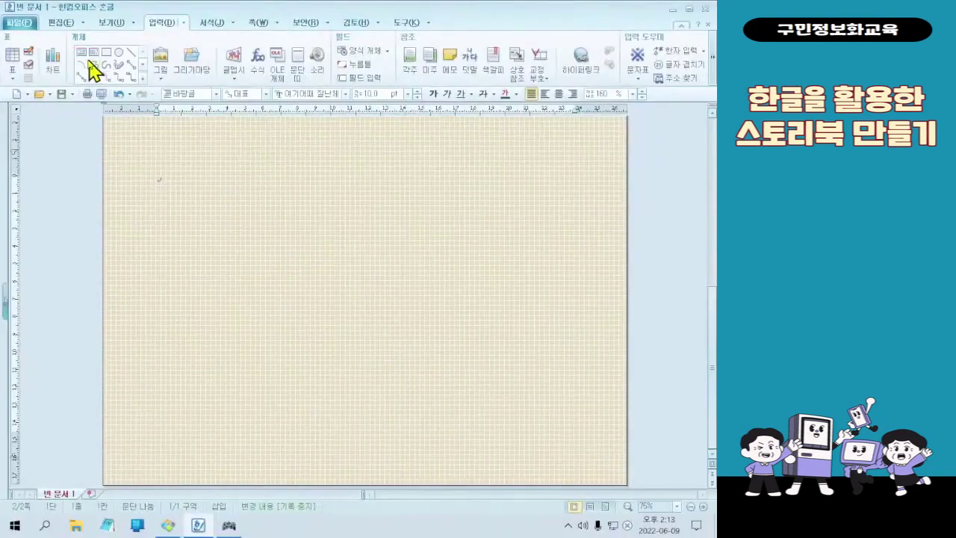
click(59, 104)
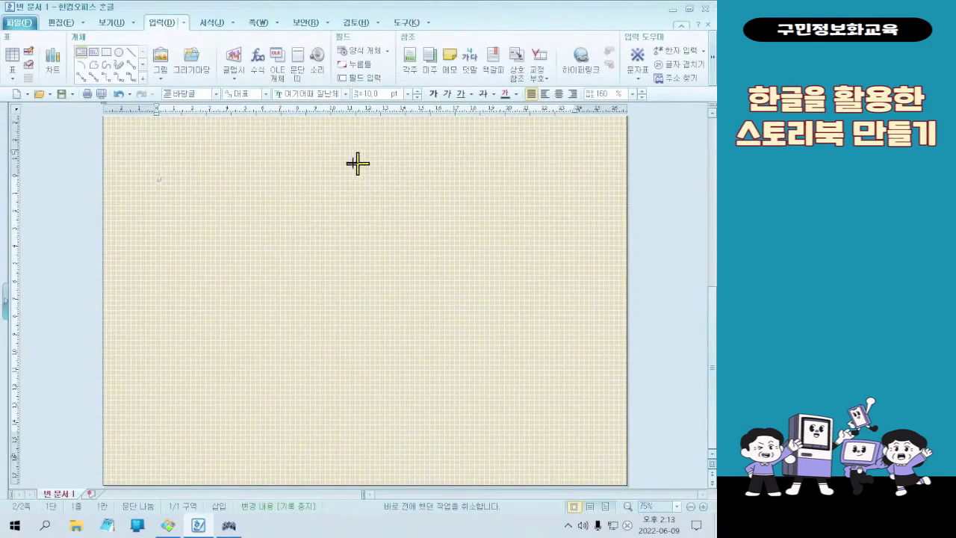
drag(274, 155, 437, 196)
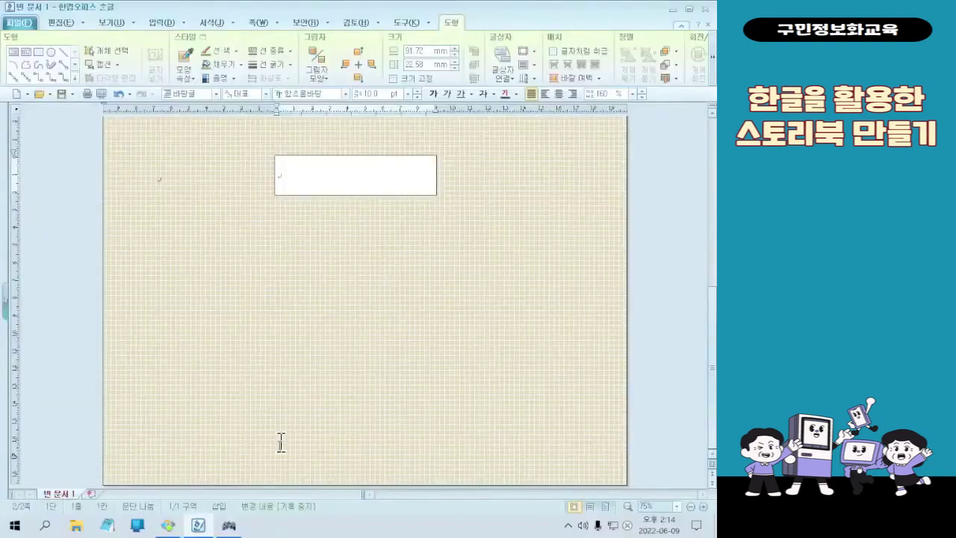
Step: Switch to the image viewer, examine the title and layout of the finished My Story sample page, and return to the document
click(168, 525)
mouse_move(422, 3)
key(ctrl+1)
click(415, 3)
mouse_move(103, 135)
mouse_down()
mouse_move(614, 175)
mouse_move(625, 222)
mouse_up()
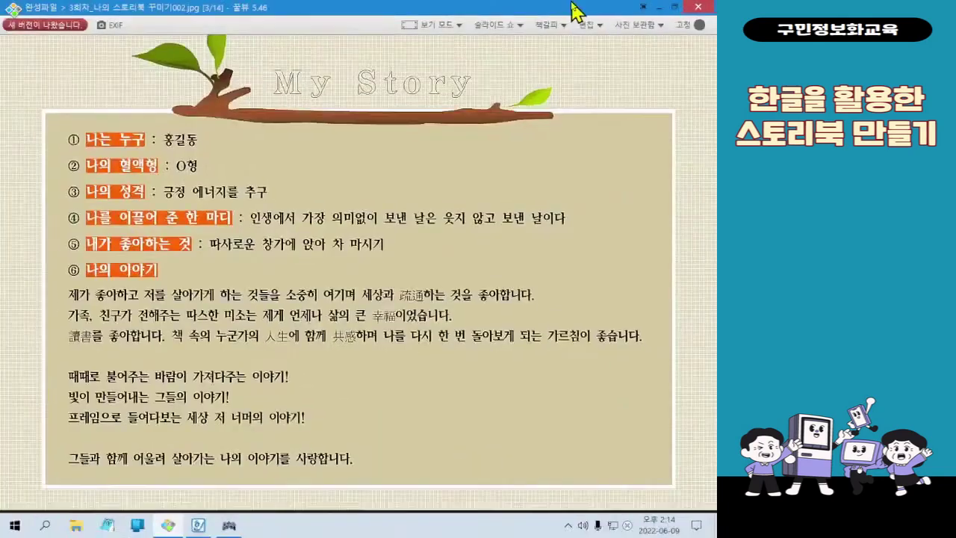
click(659, 9)
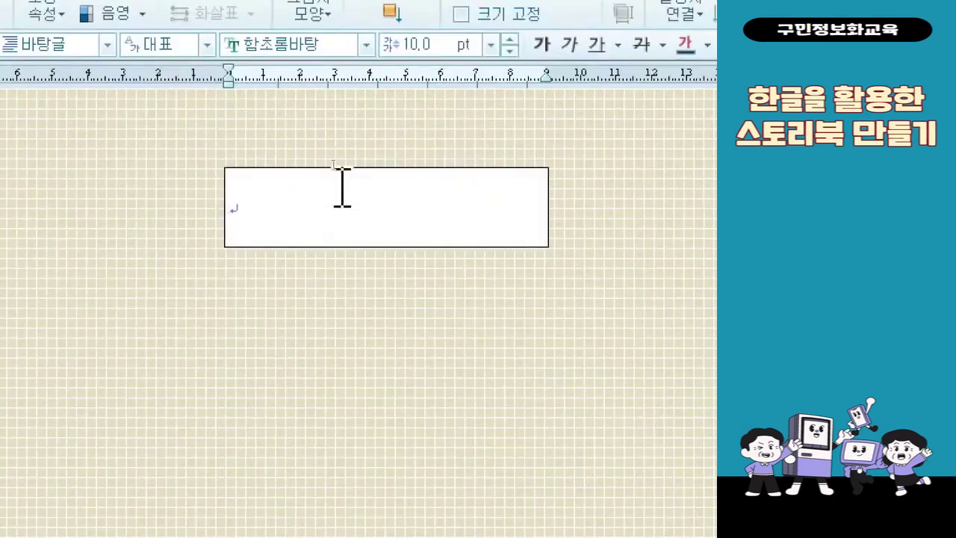
Step: Enter the title "My Story" in the text box
click(342, 186)
text(mY)
key(BackSpace)
key(BackSpace)
key(BackSpace)
text(My s)
key(BackSpace)
text(Stro)
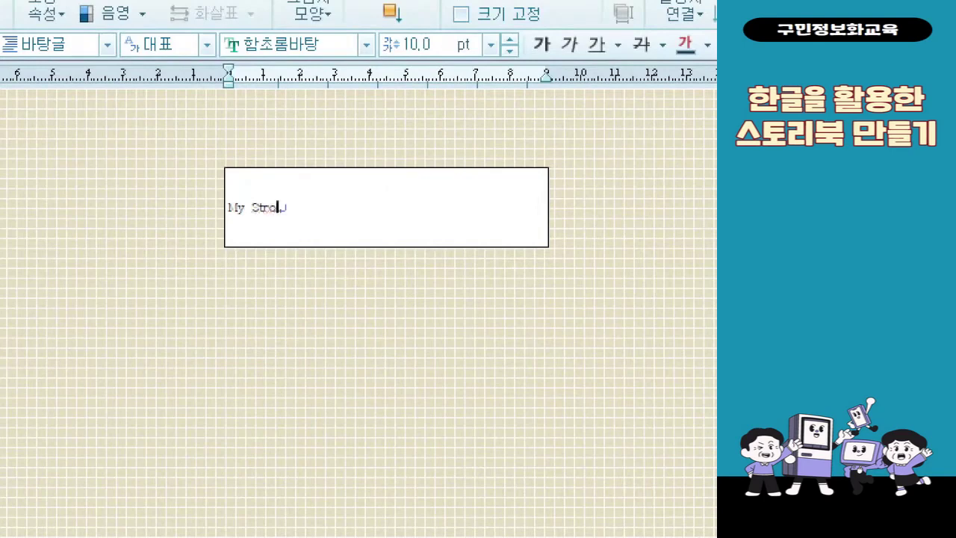
text(ry)
key(BackSpace)
key(BackSpace)
key(BackSpace)
key(BackSpace)
text(ory)
Step: Set the font size of the My Story title to 30 pt and deselect the text
key(shift+Home)
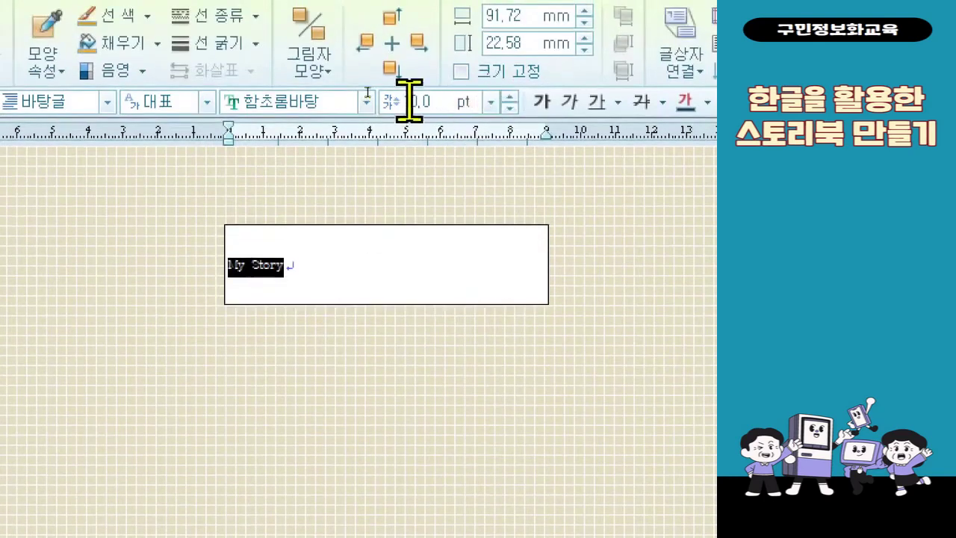
click(412, 102)
text(30)
key(Return)
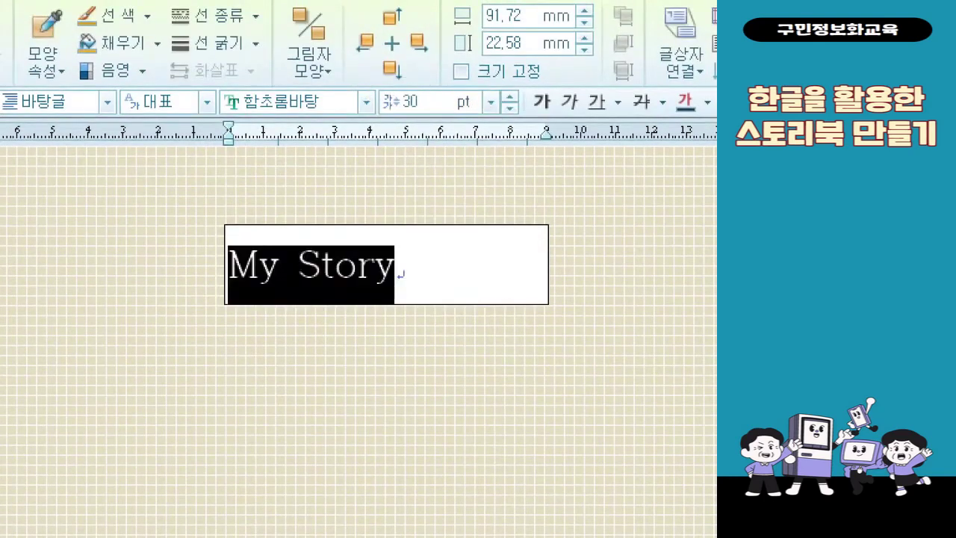
click(460, 265)
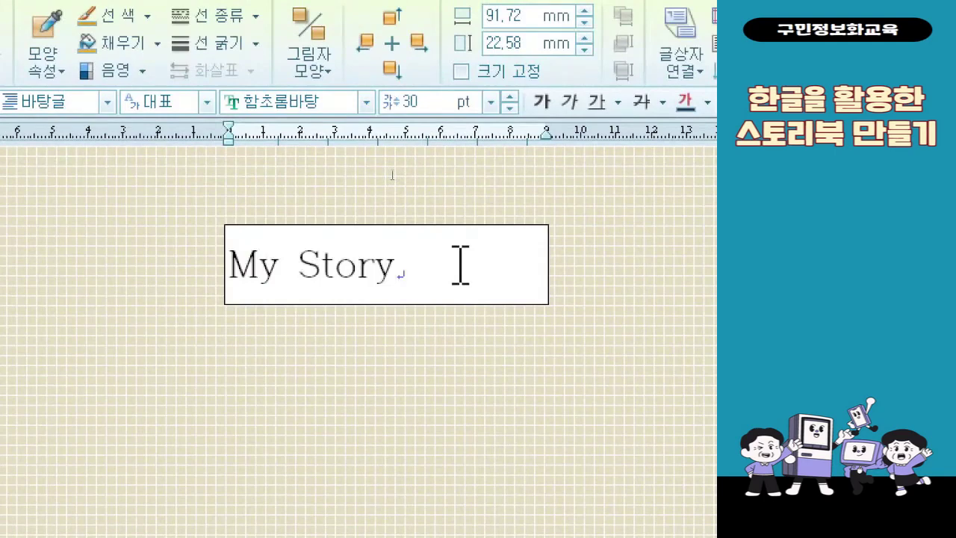
key(alt+d)
key(ctrl+o)
key(Escape)
key(alt+d)
key(f)
key(Escape)
Step: Open the character format settings for the My Story title and set its size to 36 pt and its font to 한컴 솔잎 B
drag(460, 264, 222, 256)
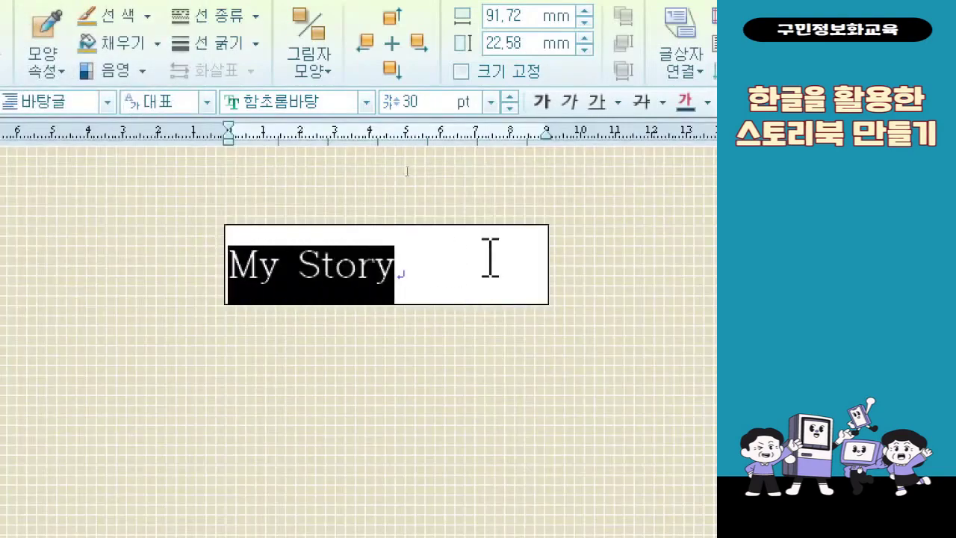
right_click(322, 288)
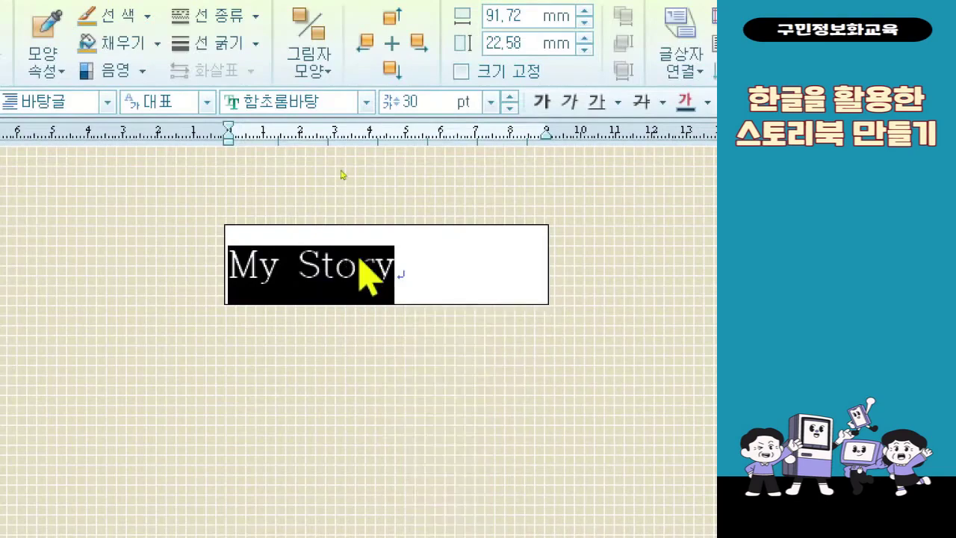
right_click(358, 254)
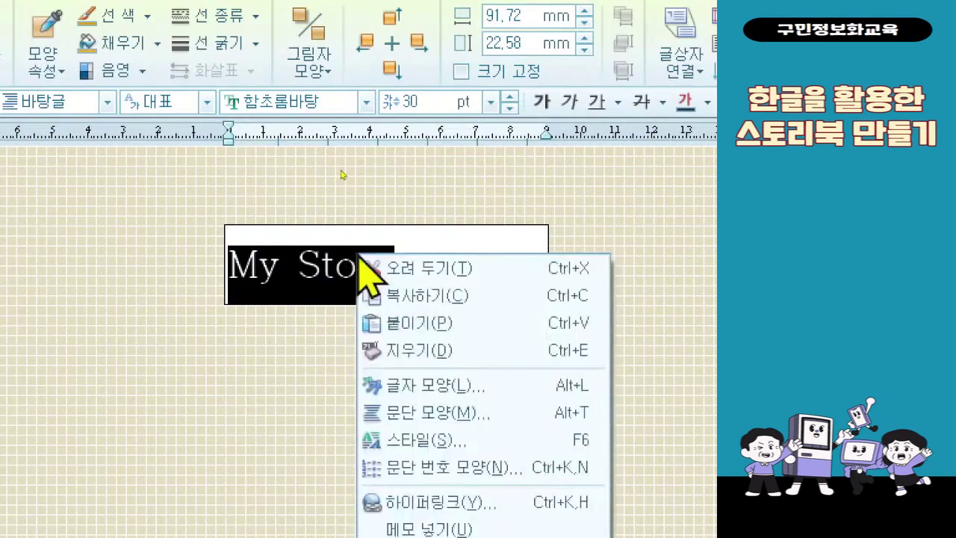
click(427, 385)
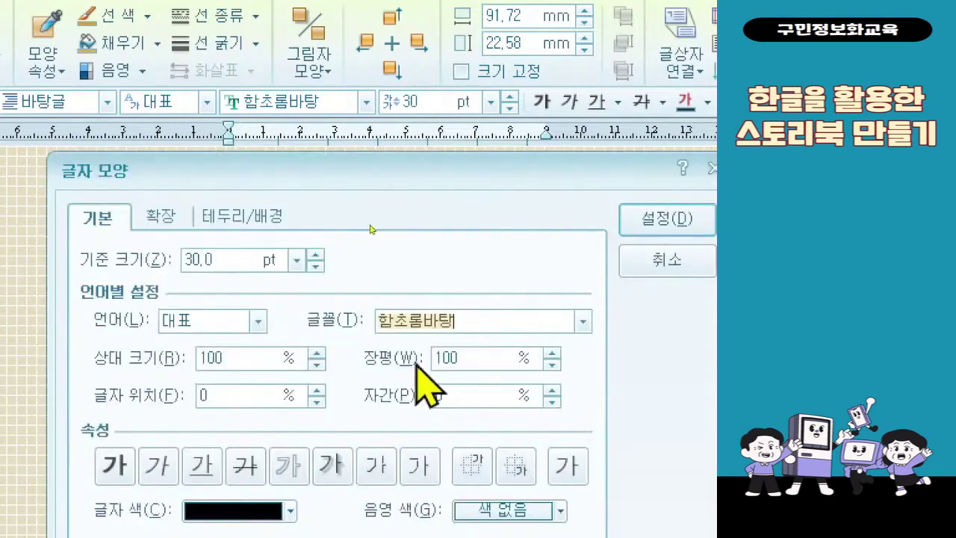
click(229, 266)
text(36)
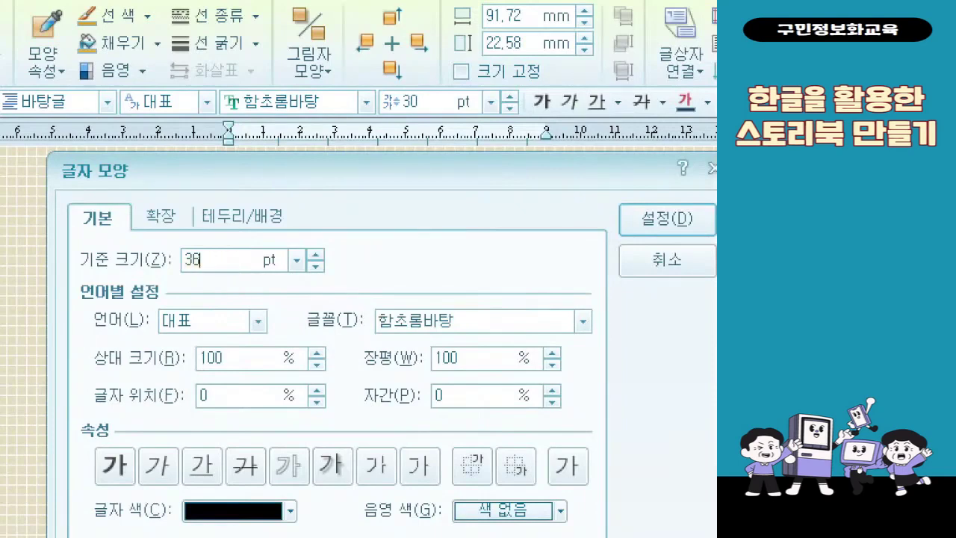
click(582, 322)
scroll(540, 418, up, 1)
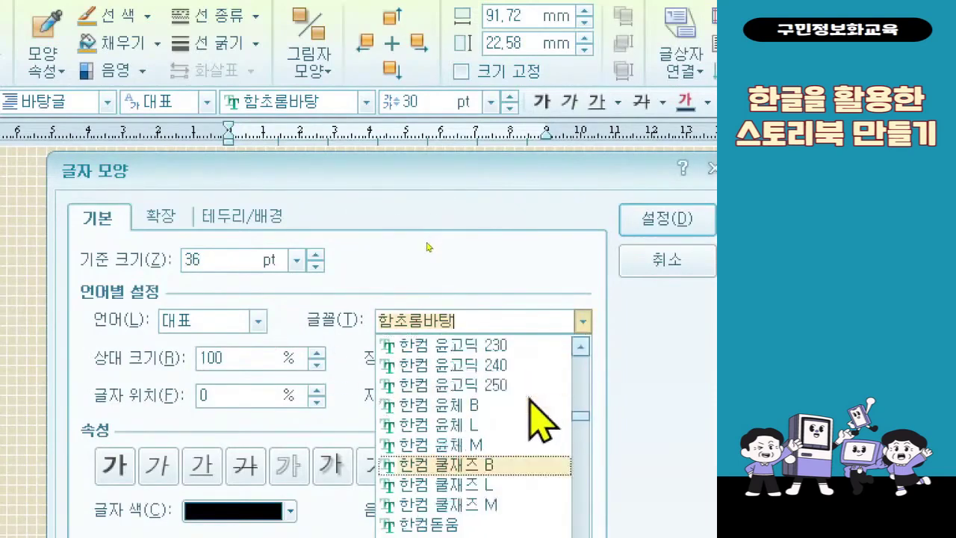
scroll(541, 422, up, 1)
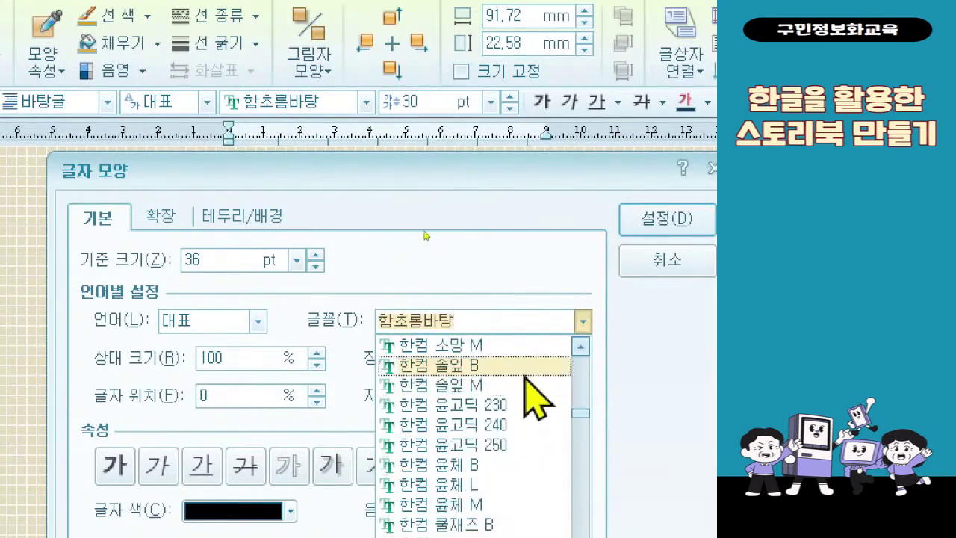
click(526, 367)
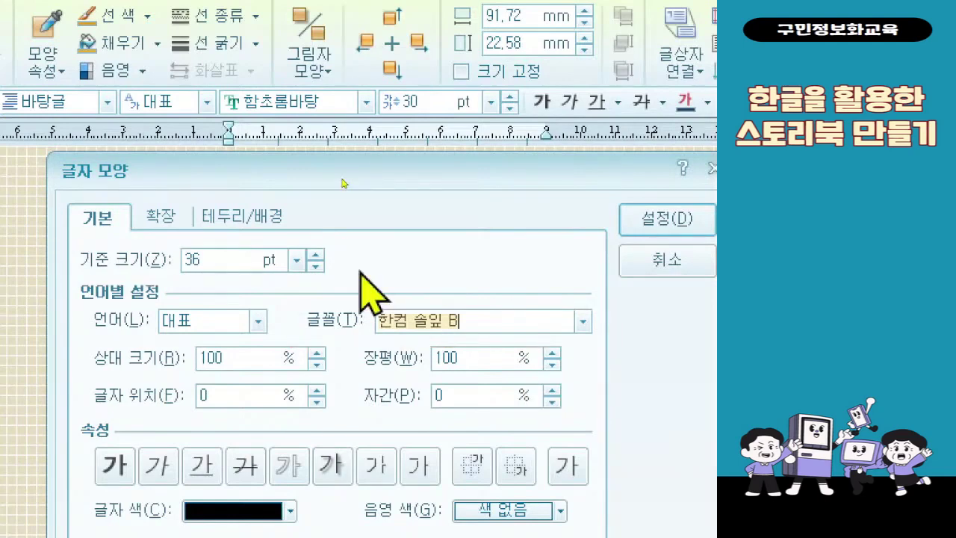
Step: Set the title's letter spacing to 30% and turn on the outline attribute
click(472, 402)
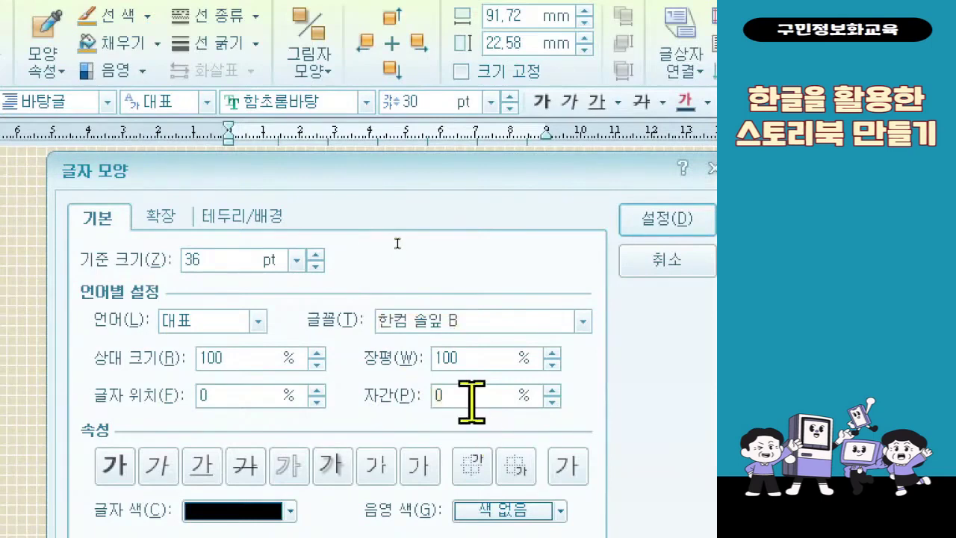
key(BackSpace)
text(30)
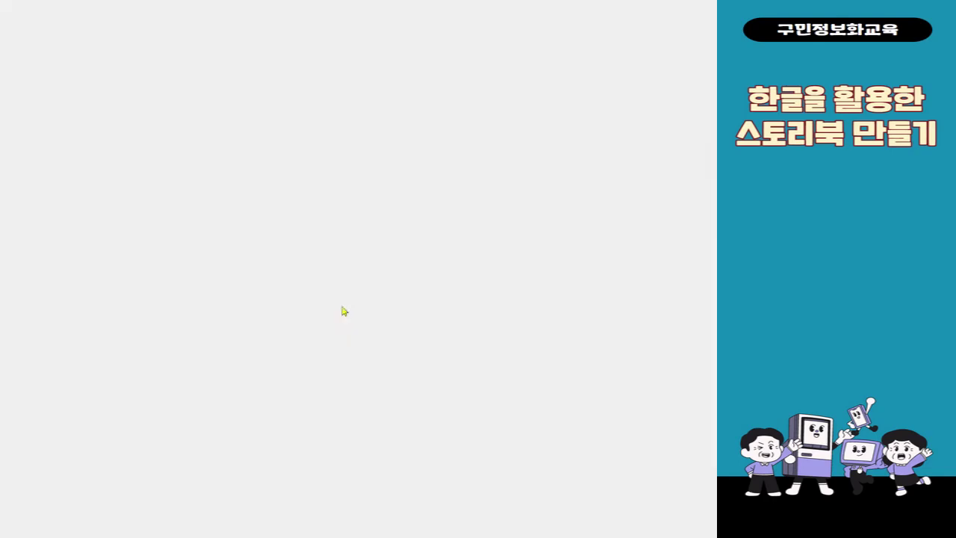
click(297, 209)
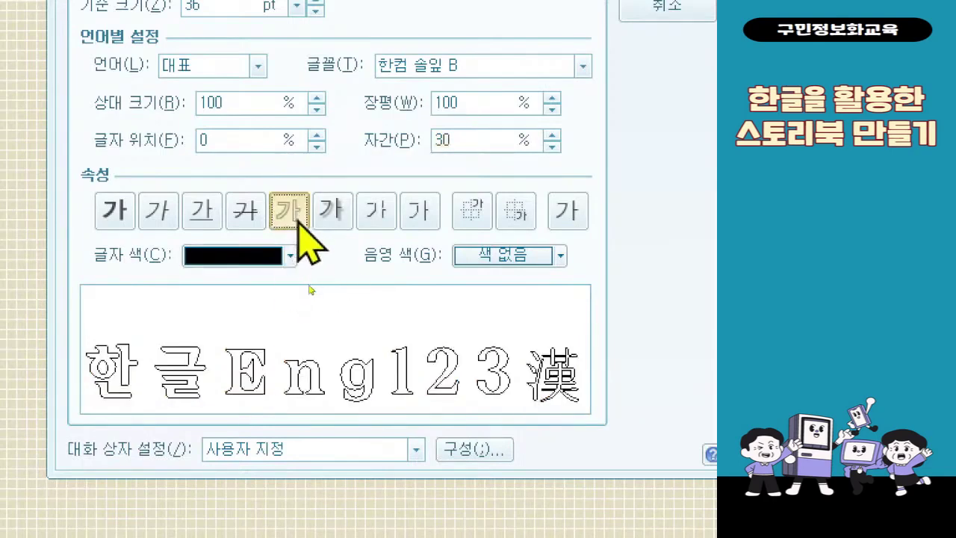
Step: Apply a dark, slightly off-black text colour to the title and centre it in the text box
click(224, 258)
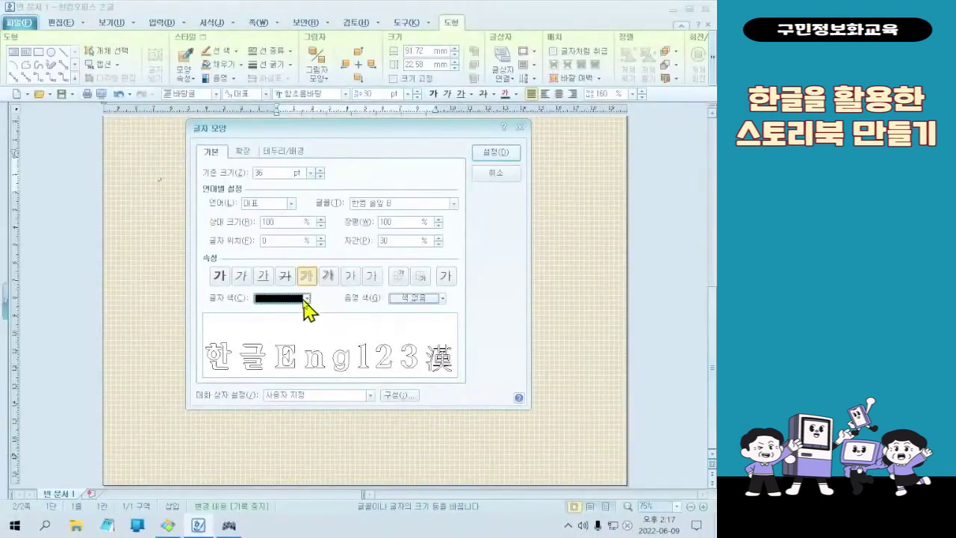
click(289, 255)
click(282, 392)
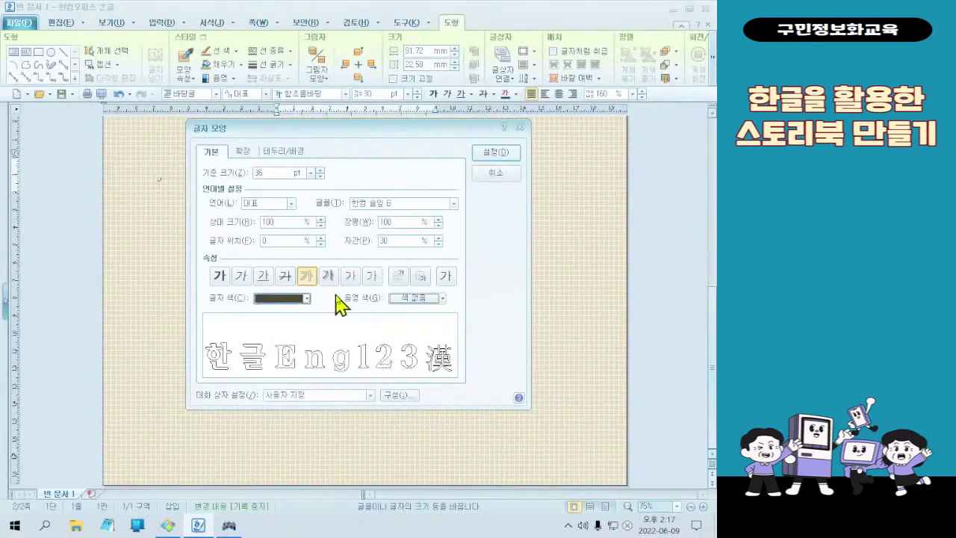
click(491, 156)
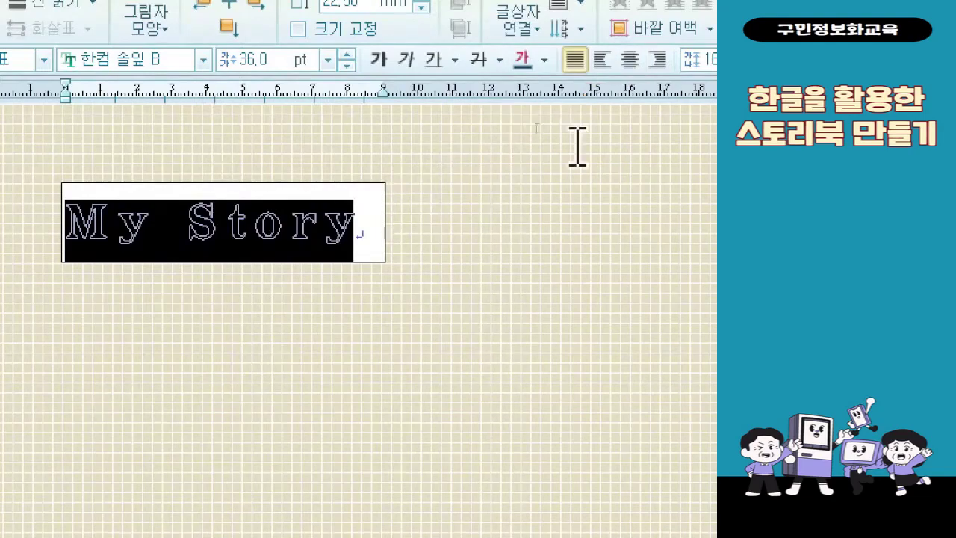
click(627, 70)
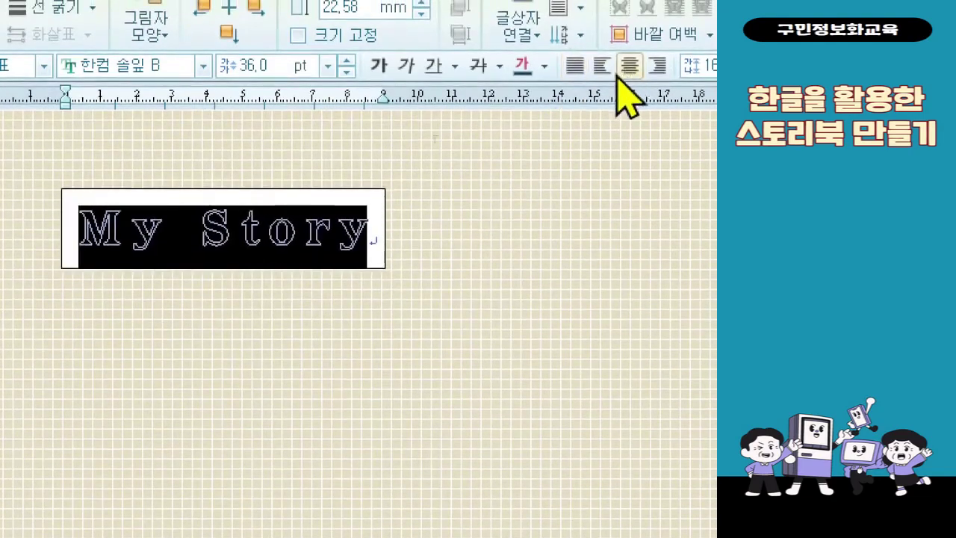
click(257, 224)
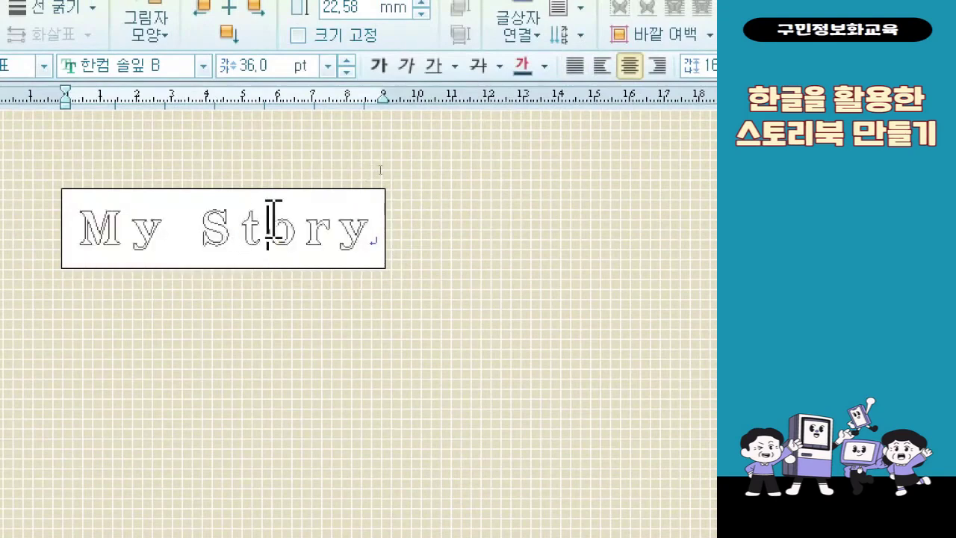
Step: Open the object properties of the My Story text box and set its fill to 색 채우기 없음 (no fill)
click(284, 267)
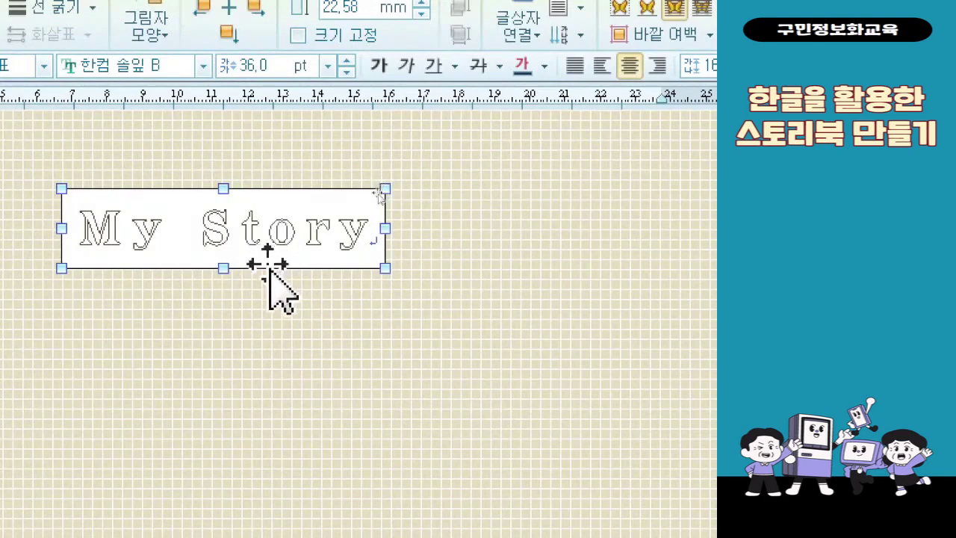
click(273, 277)
click(277, 263)
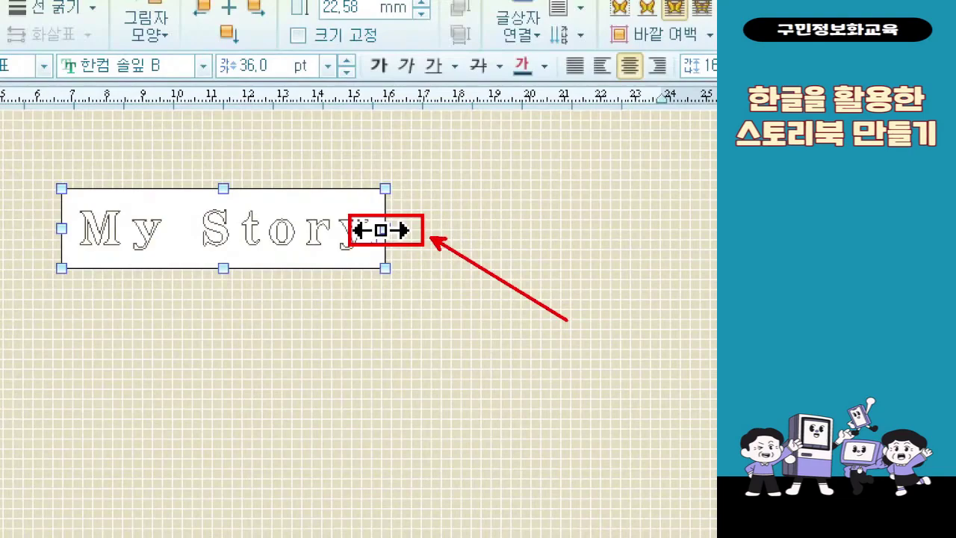
click(364, 268)
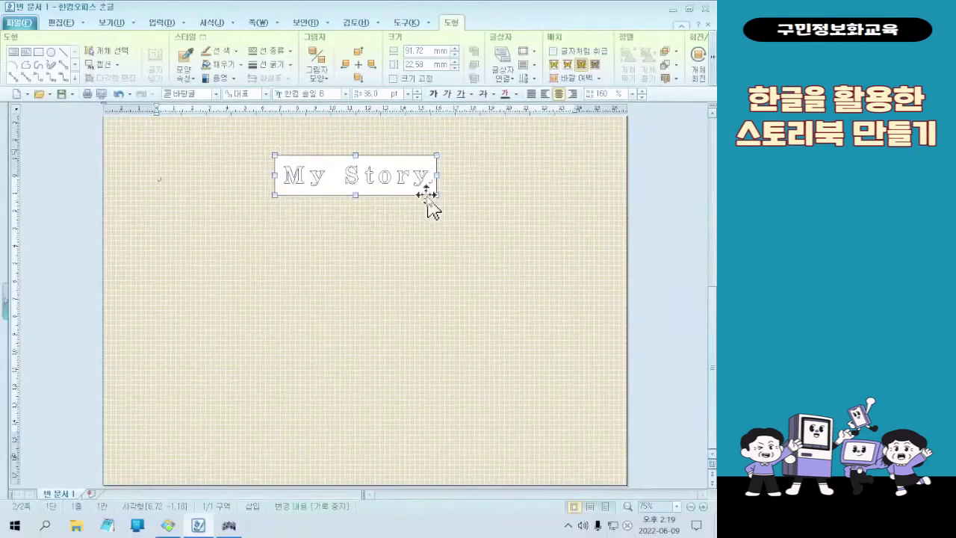
double_click(426, 210)
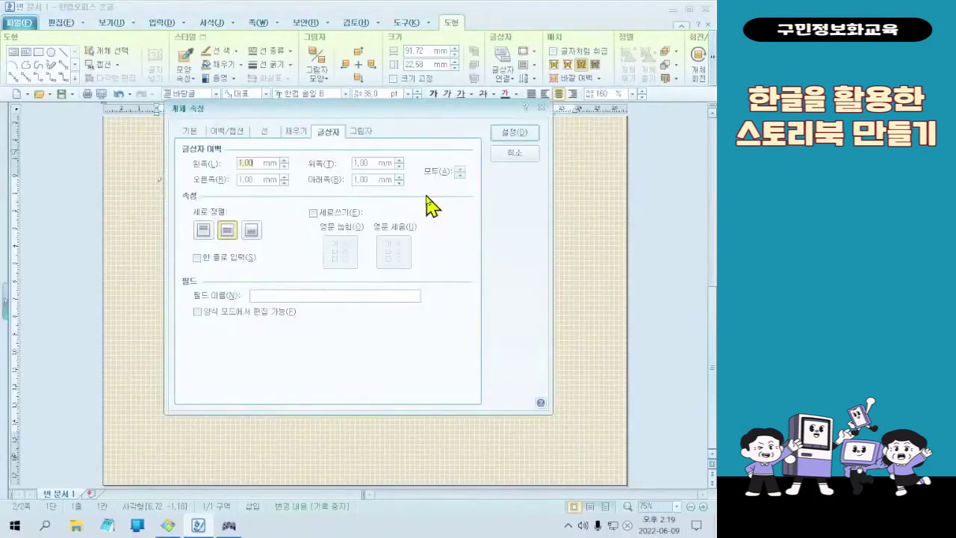
click(303, 134)
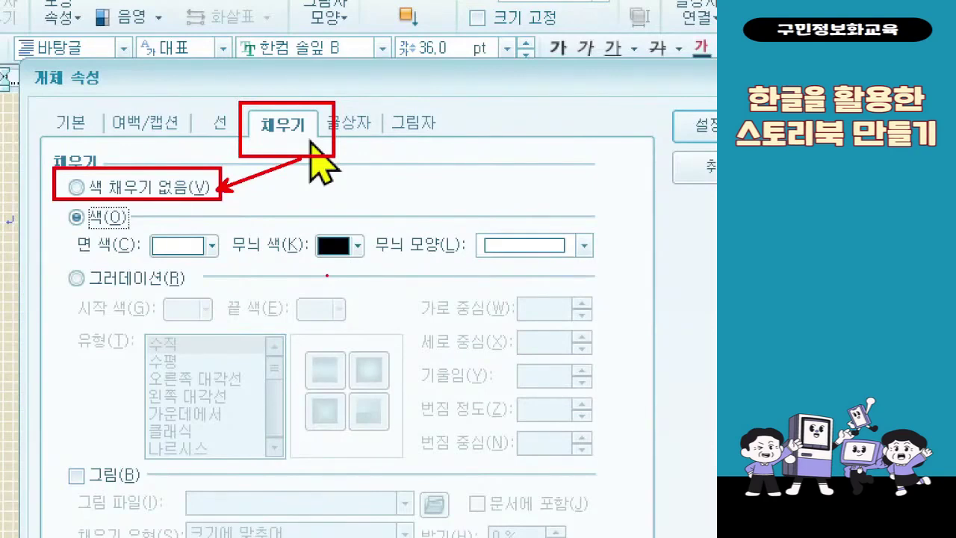
click(179, 187)
Step: Set the My Story text box's border line type to 선 없음 (no line) and apply the properties
click(224, 124)
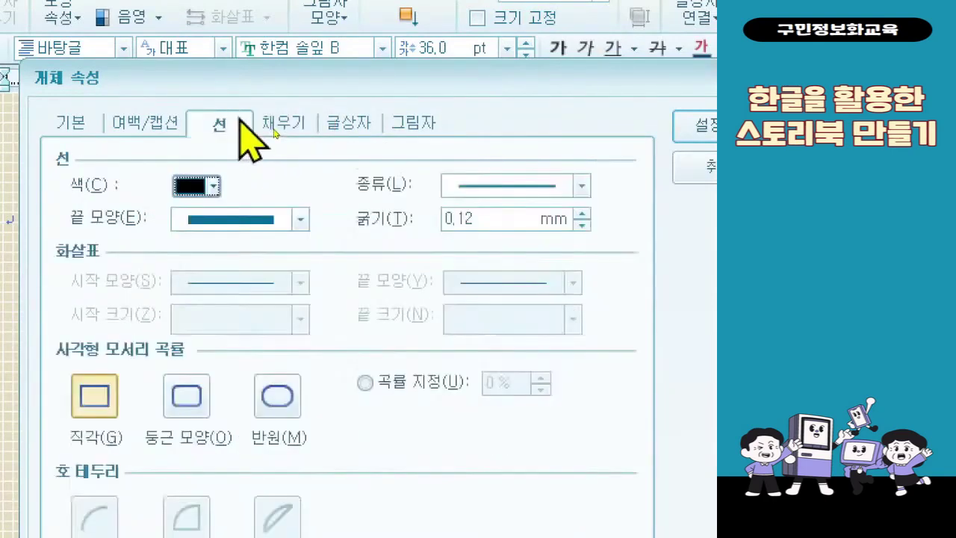
click(467, 186)
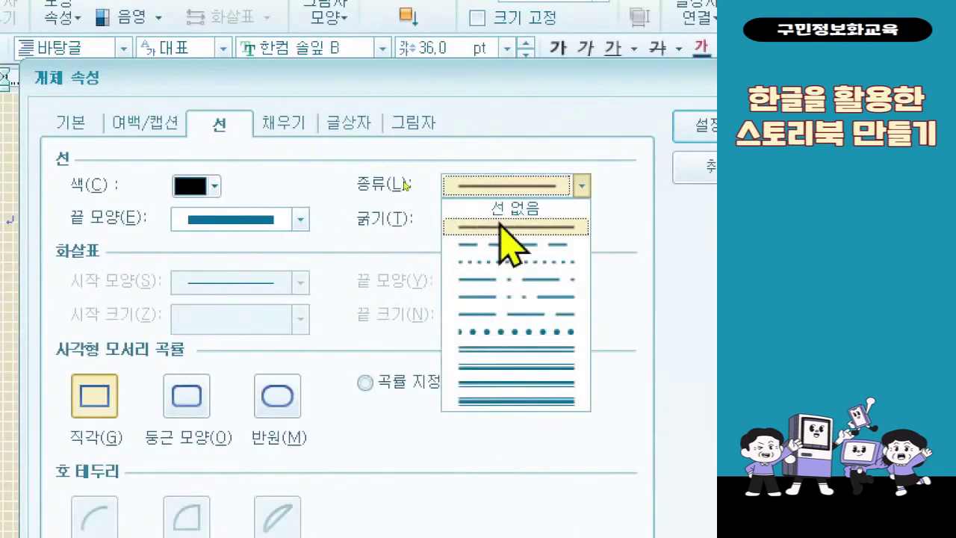
click(511, 209)
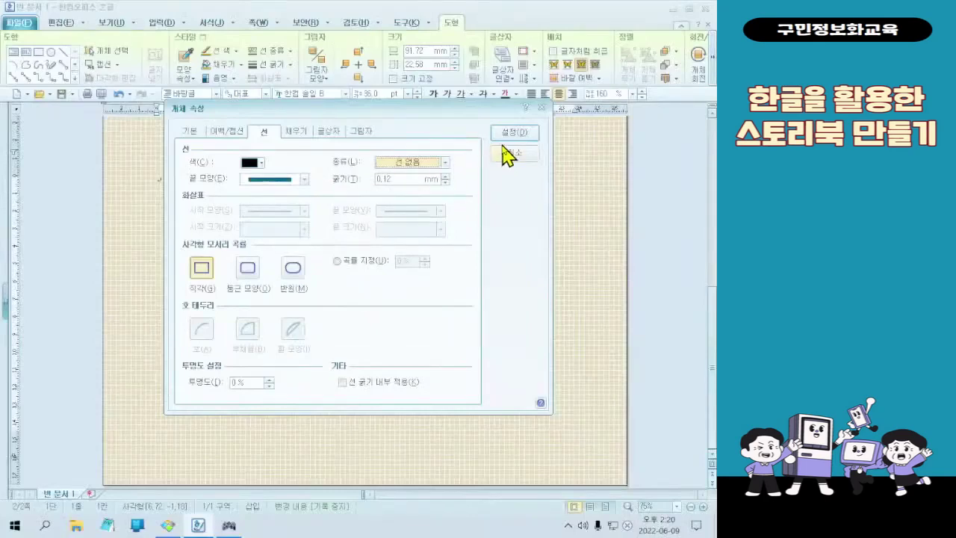
click(503, 149)
scroll(492, 273, up, 1)
scroll(492, 273, down, 1)
Step: Check the sample image, then position the My Story text box horizontally at the paper's centre (가운데) and 23 mm vertically from the paper's top
click(176, 530)
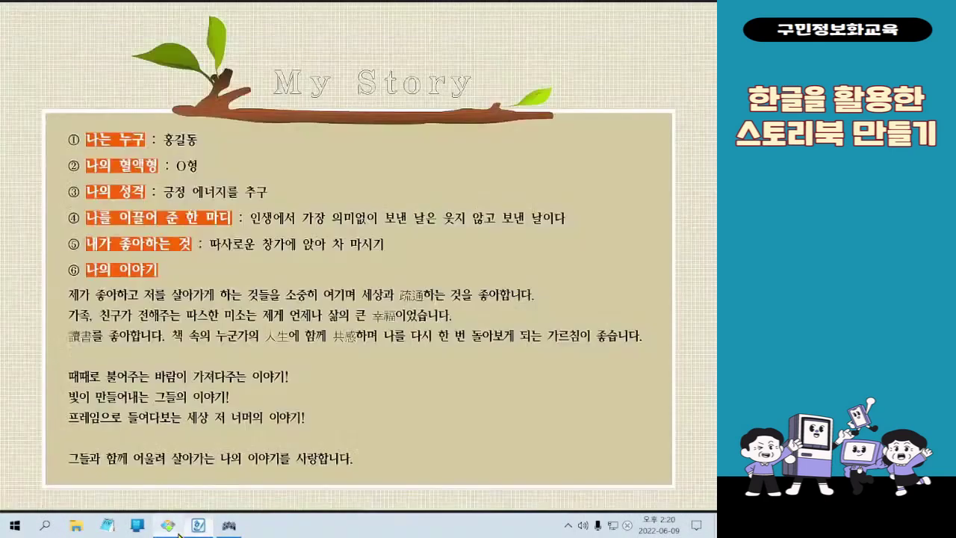
click(178, 532)
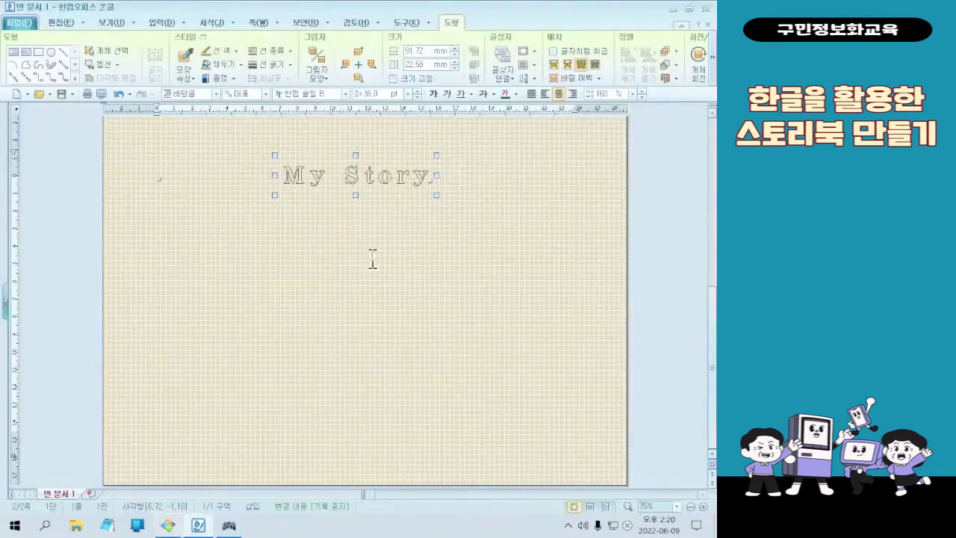
double_click(371, 203)
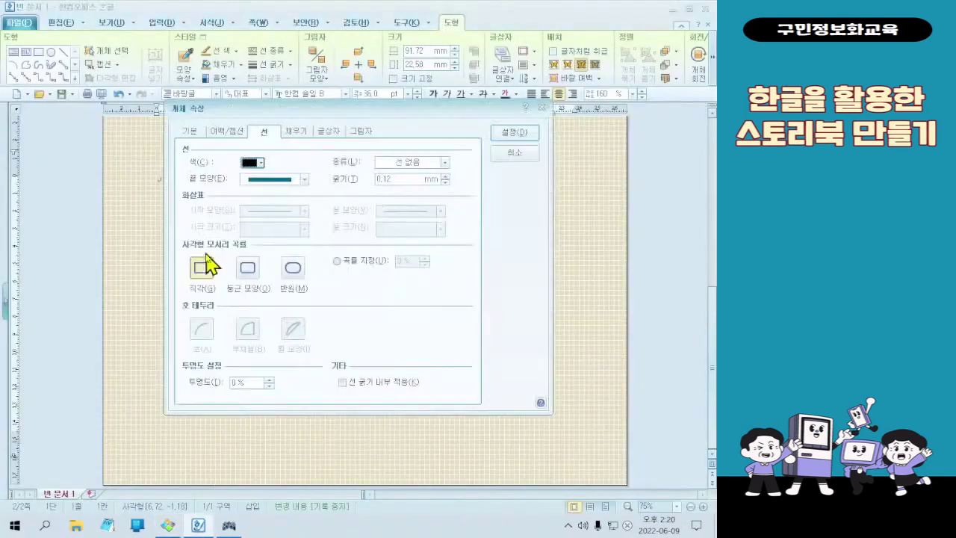
click(187, 131)
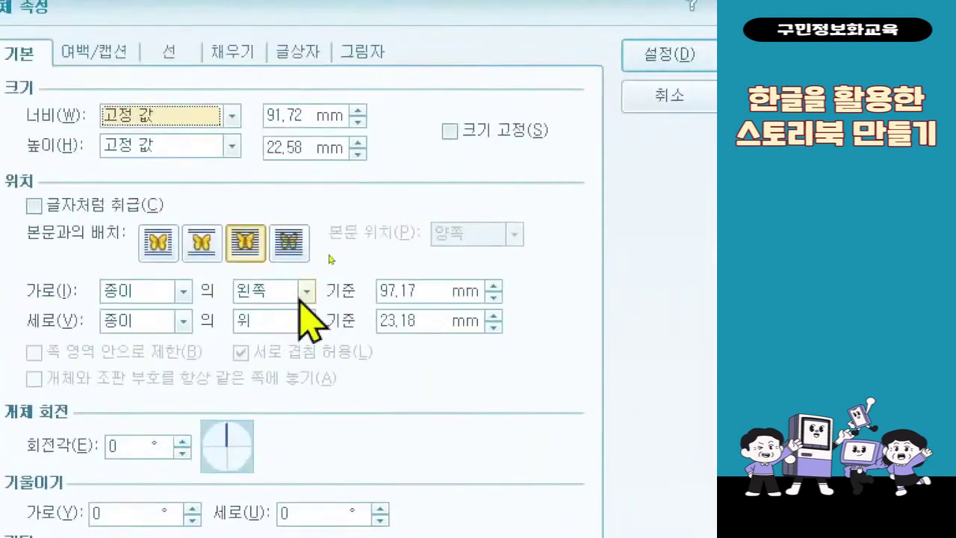
click(306, 291)
click(286, 329)
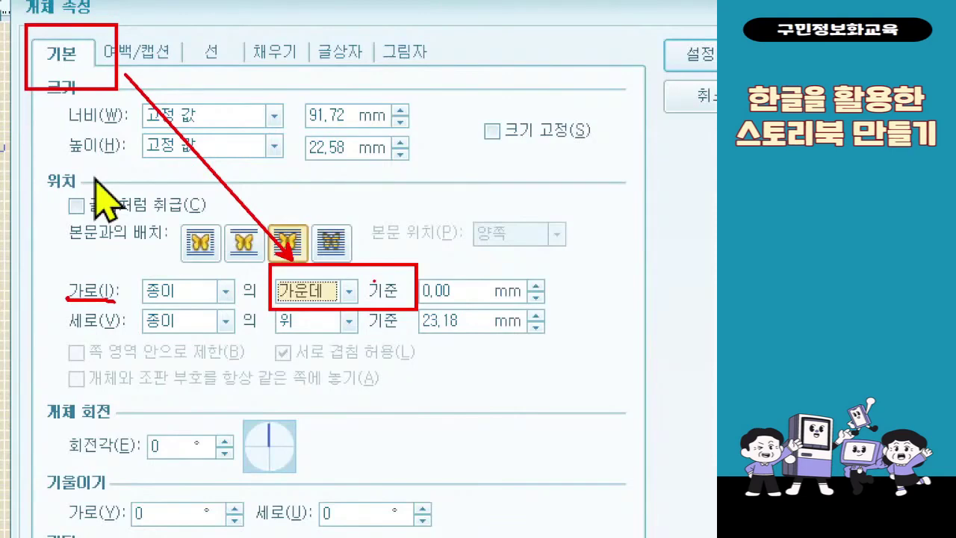
key(Escape)
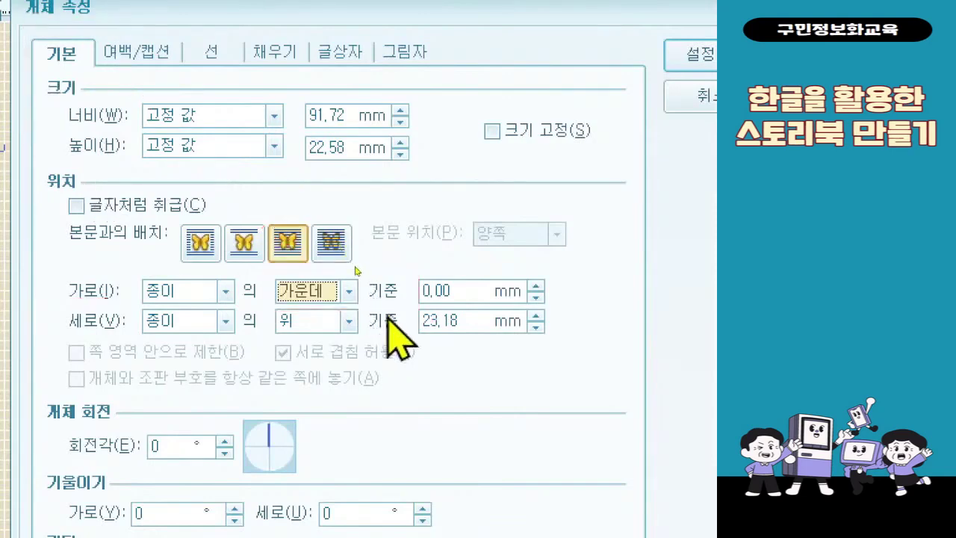
click(457, 321)
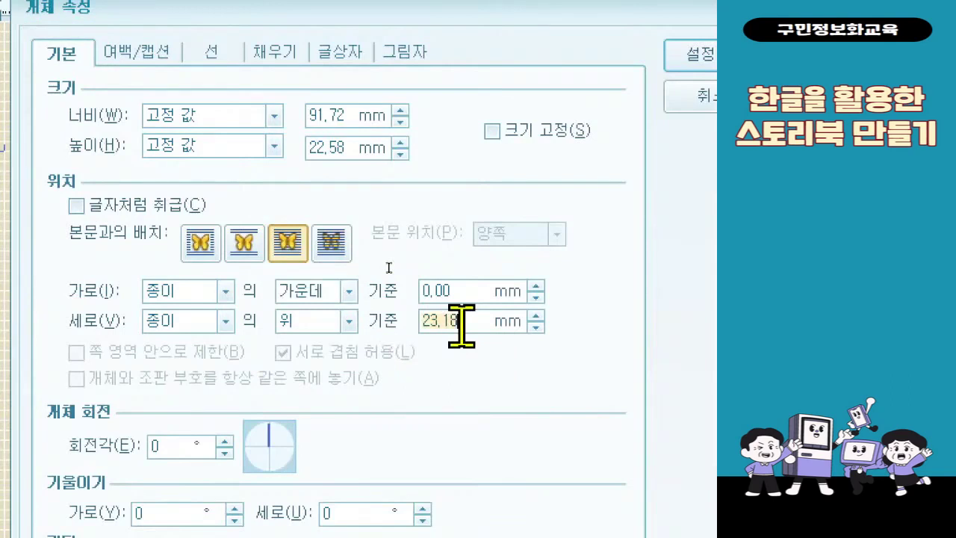
text(23)
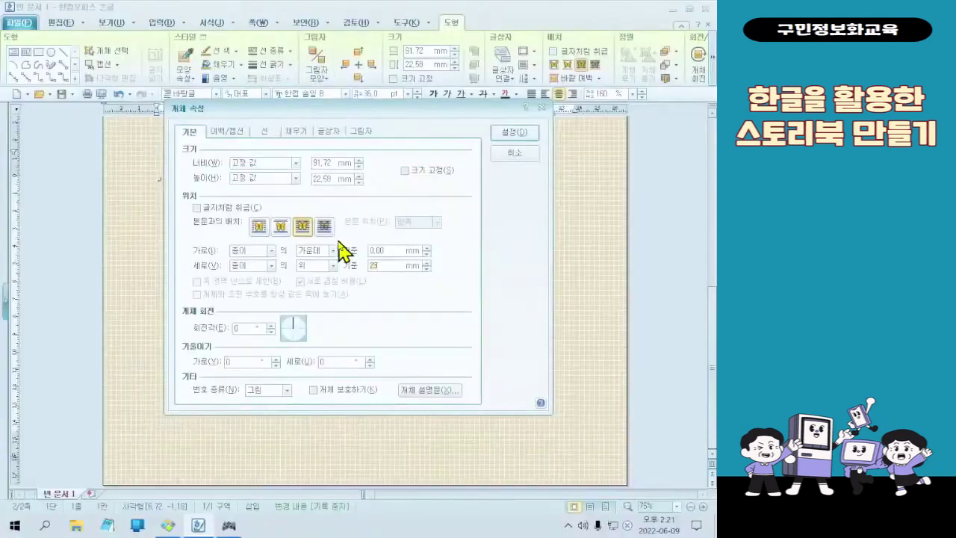
click(530, 138)
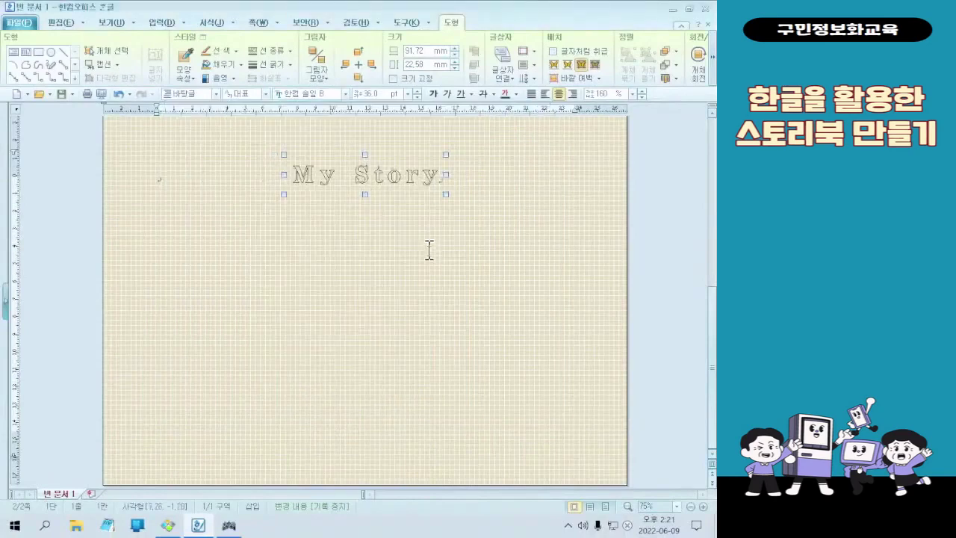
Step: Examine the branch decoration beneath the title in the finished sample image and return to the document
scroll(427, 248, up, 1)
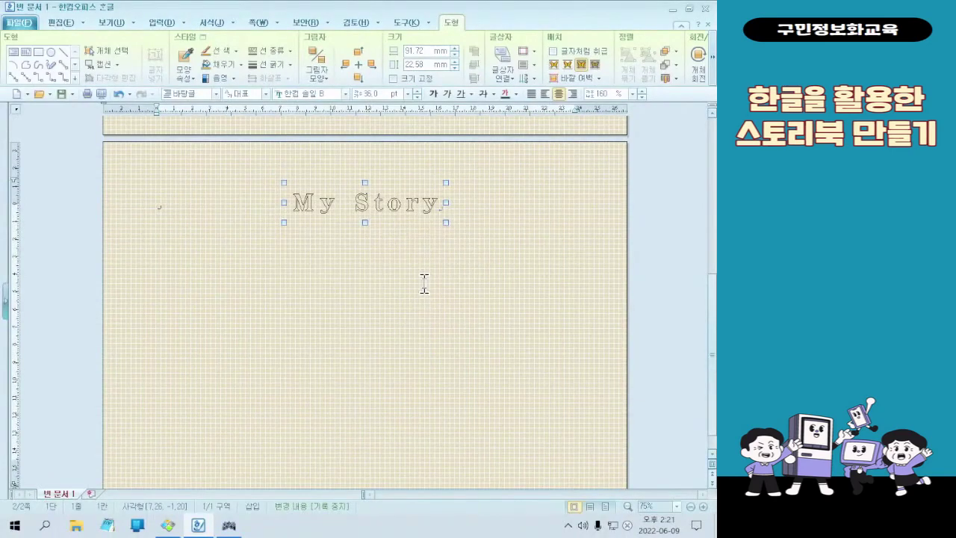
click(424, 282)
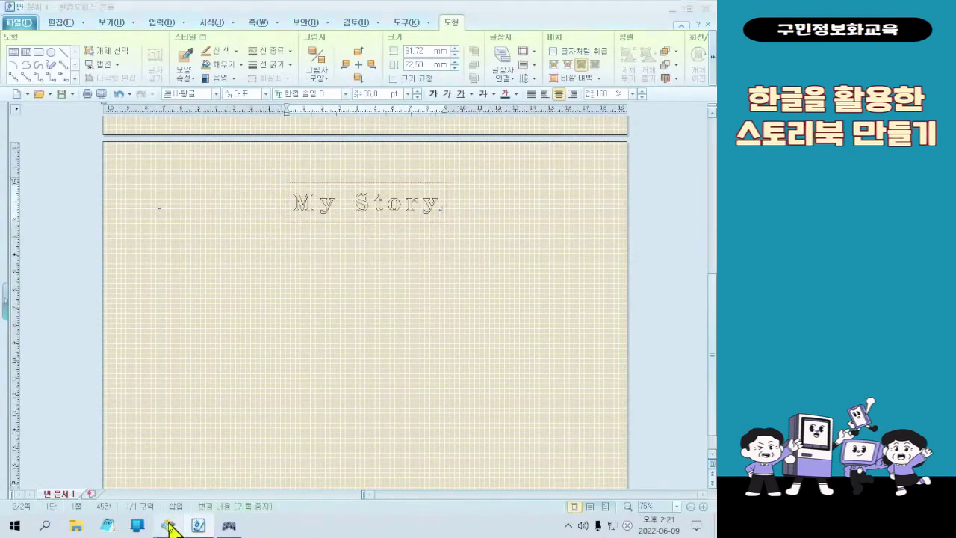
click(168, 526)
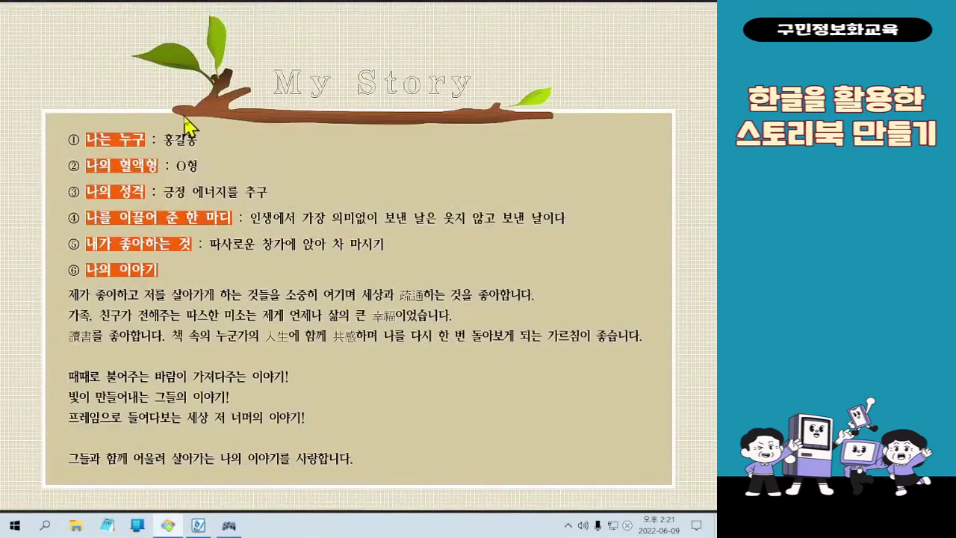
mouse_move(713, 6)
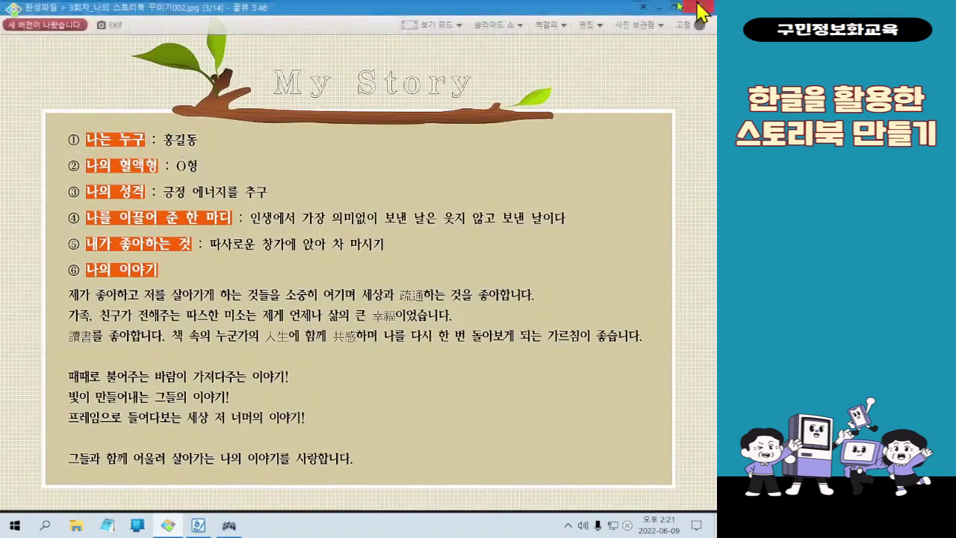
click(657, 6)
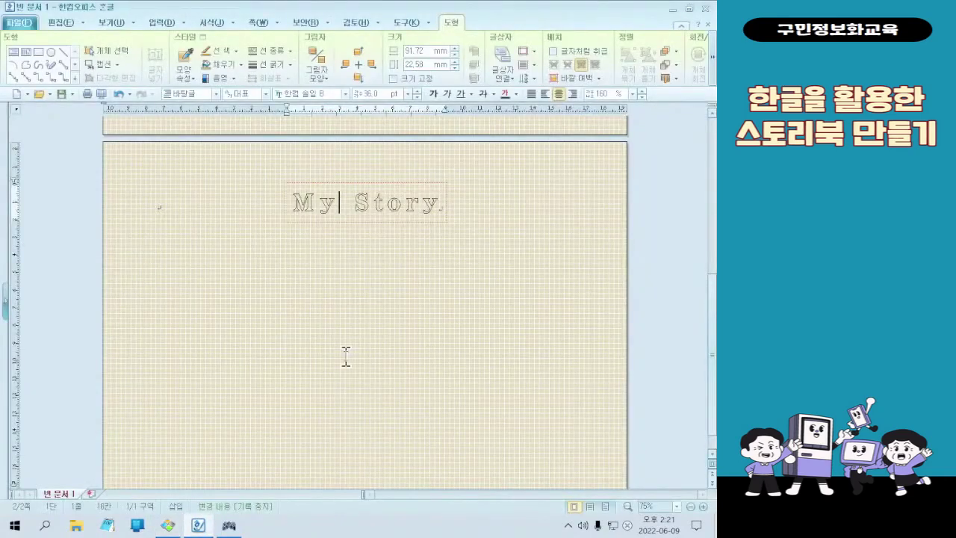
Step: Insert the branch picture 그림2 from the 3회차 folder below the title, about 107 × 53 mm, and place it in front of the text
click(165, 212)
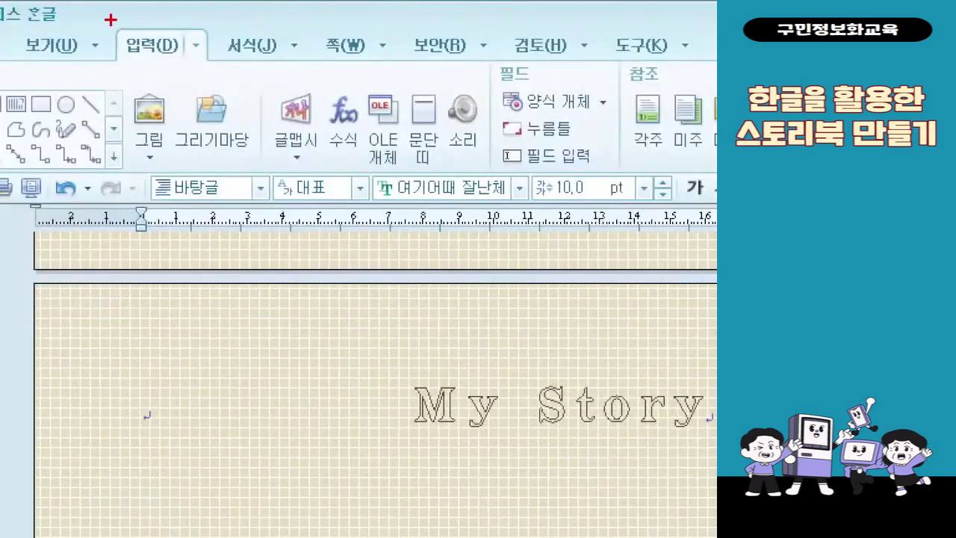
drag(110, 20, 204, 61)
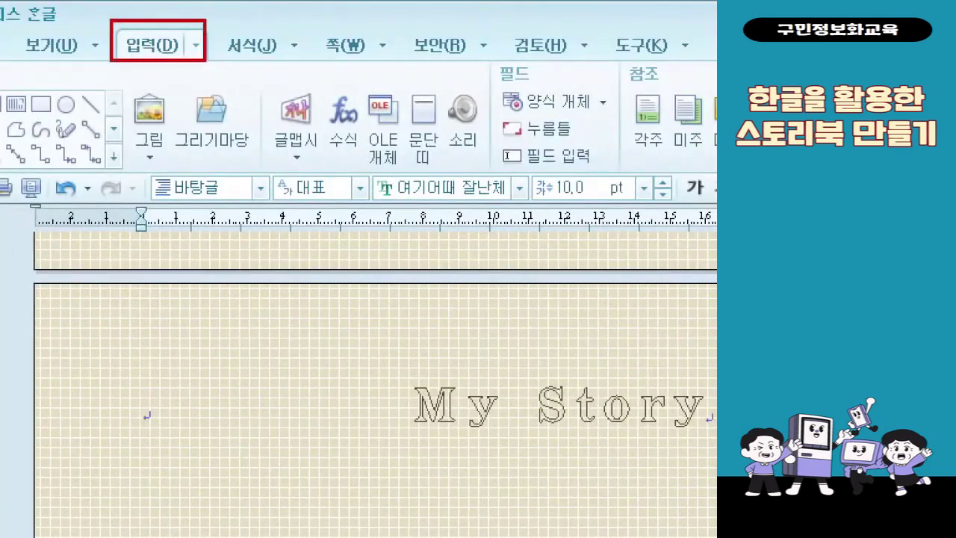
drag(118, 84, 178, 130)
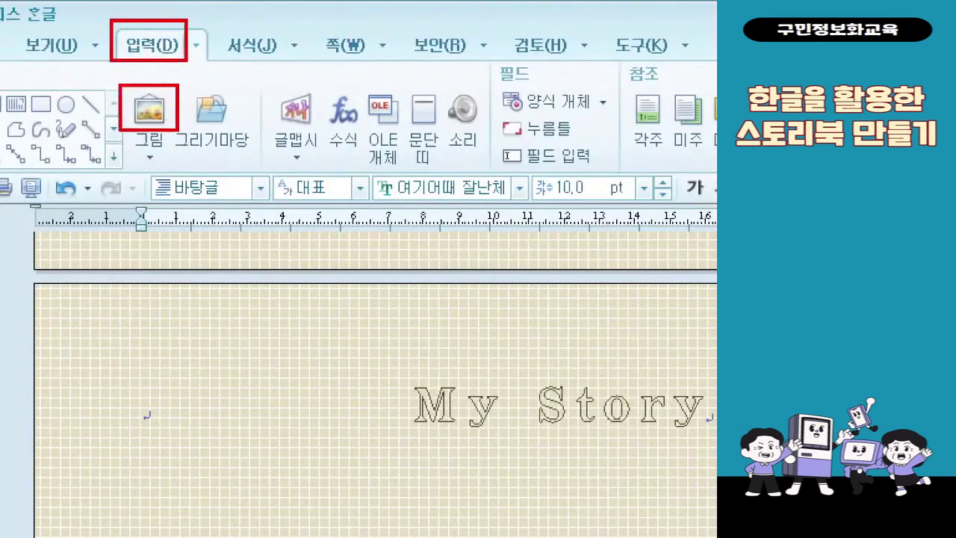
mouse_move(195, 47)
mouse_down()
mouse_move(233, 36)
mouse_move(238, 105)
mouse_move(182, 106)
mouse_move(207, 126)
mouse_up()
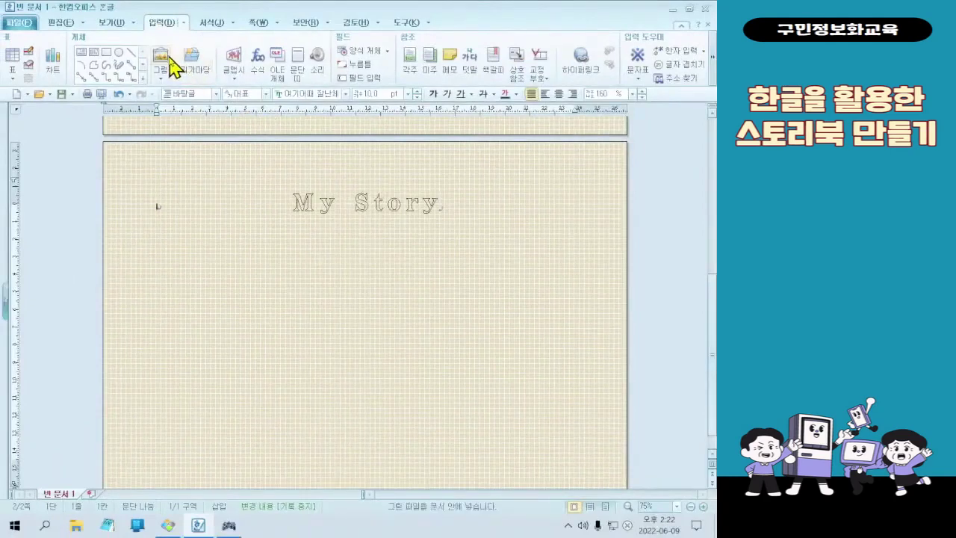
click(149, 115)
click(327, 188)
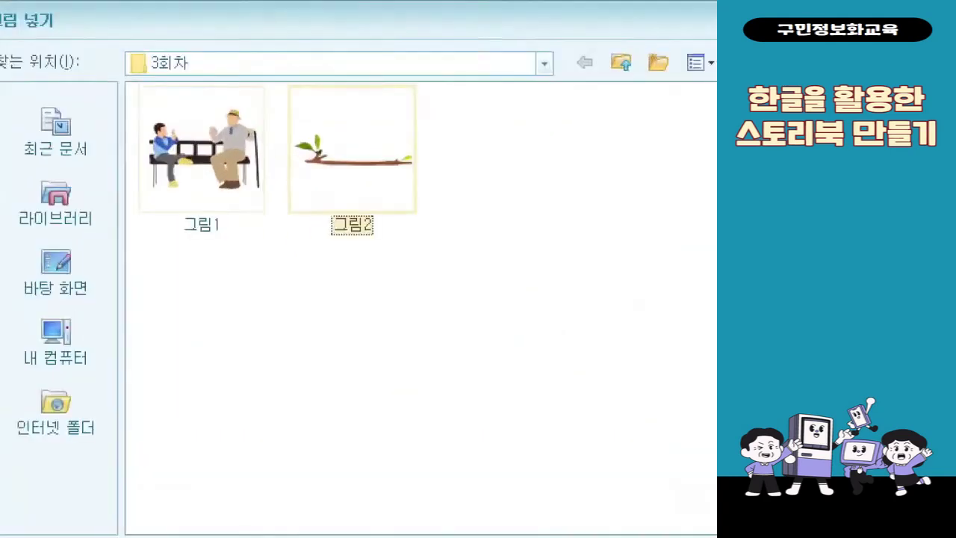
drag(283, 96, 429, 262)
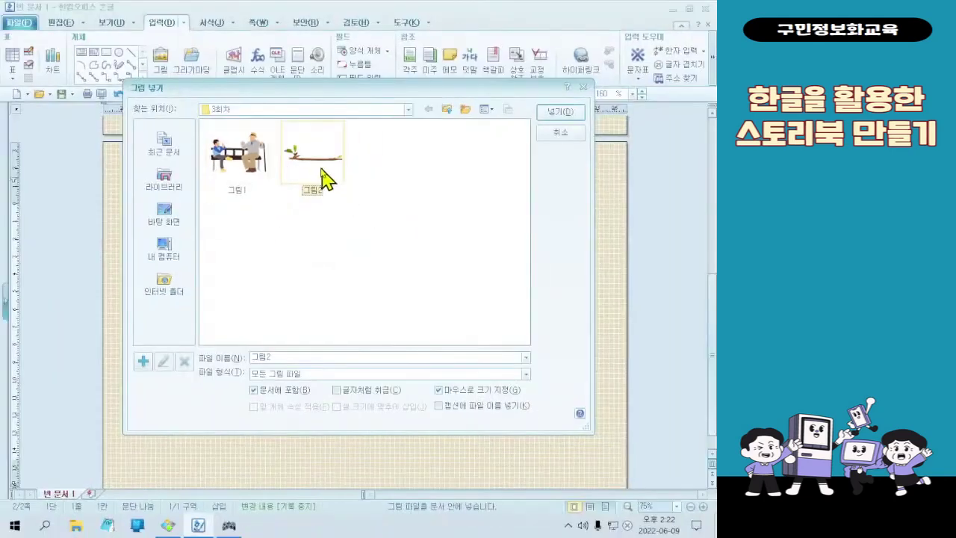
double_click(367, 188)
drag(182, 218, 371, 312)
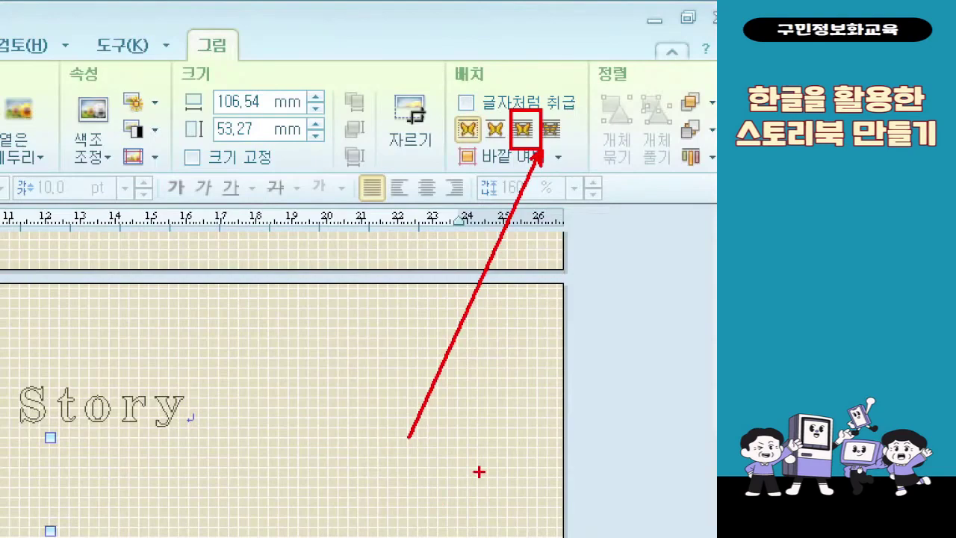
key(Escape)
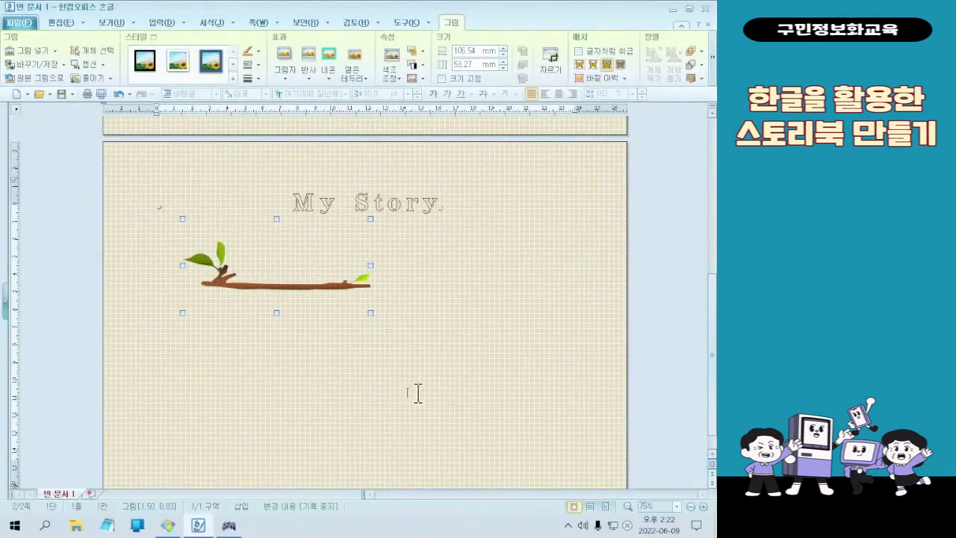
Step: Move the branch picture directly beneath the My Story title and enlarge it to about 141 × 64 mm
drag(298, 289, 352, 231)
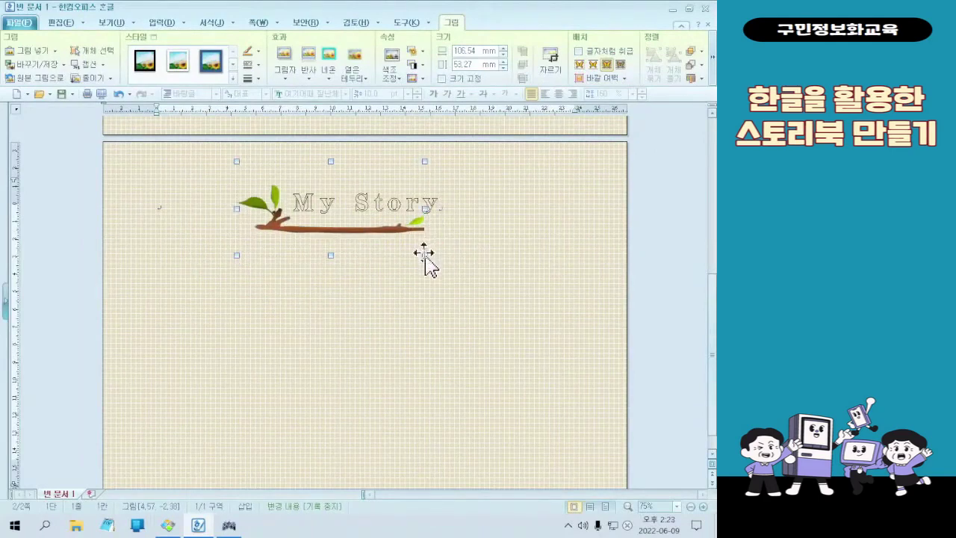
drag(424, 254, 462, 253)
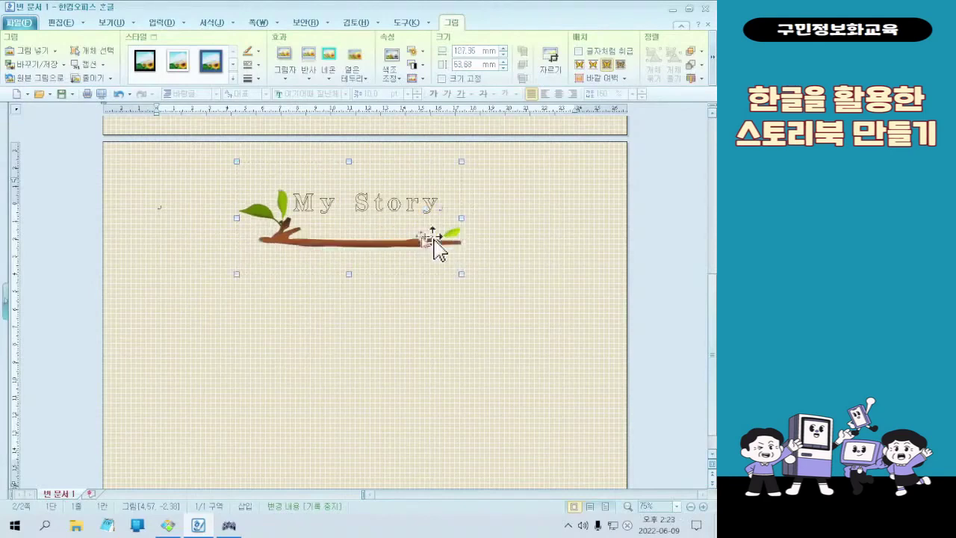
drag(385, 233, 385, 230)
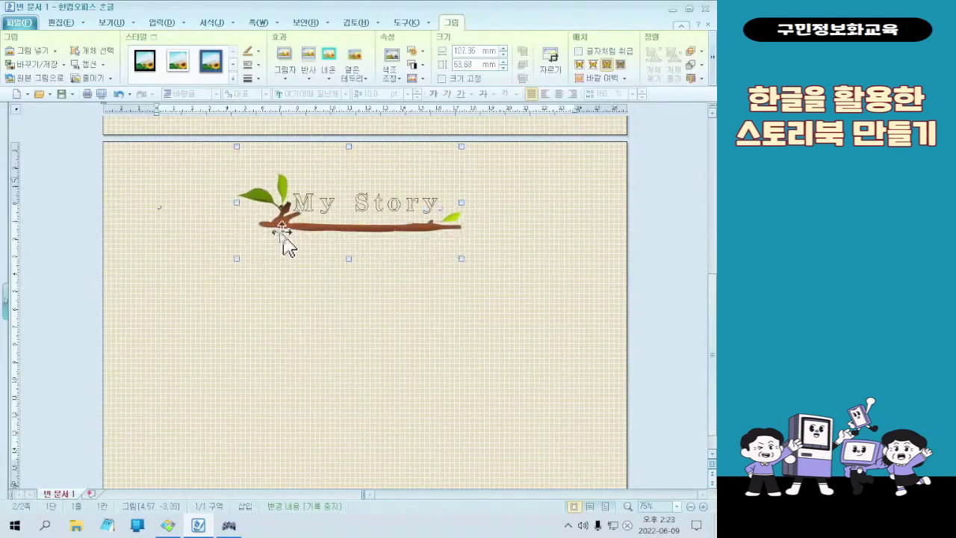
drag(239, 201, 228, 201)
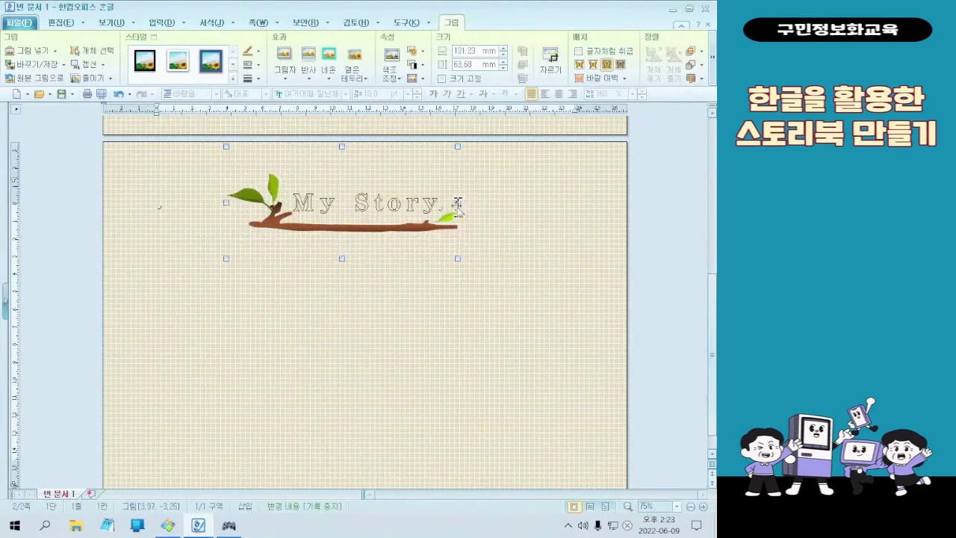
drag(458, 202, 475, 201)
drag(394, 245, 385, 233)
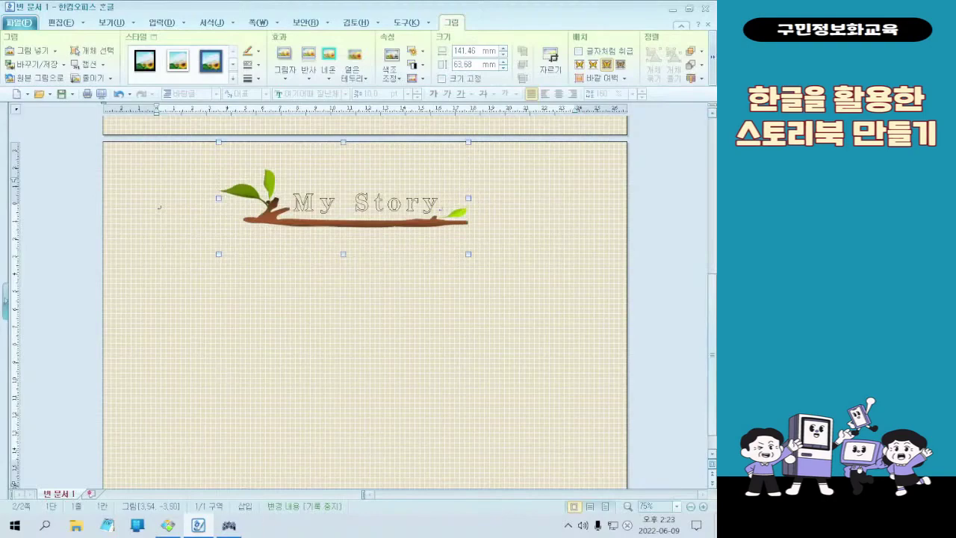
Step: Check the finished sample image, then widen the branch picture on both sides to about 158 mm
click(230, 529)
click(230, 529)
click(167, 526)
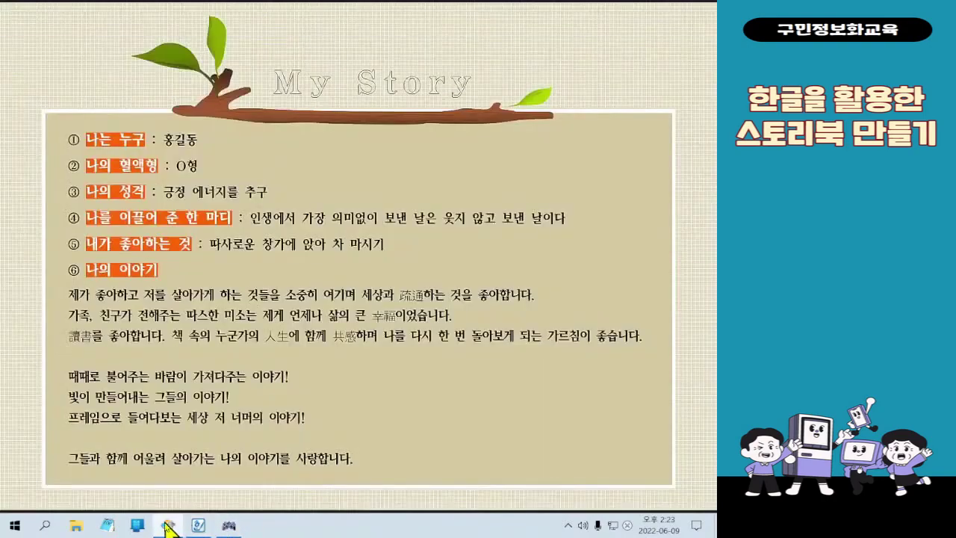
click(168, 526)
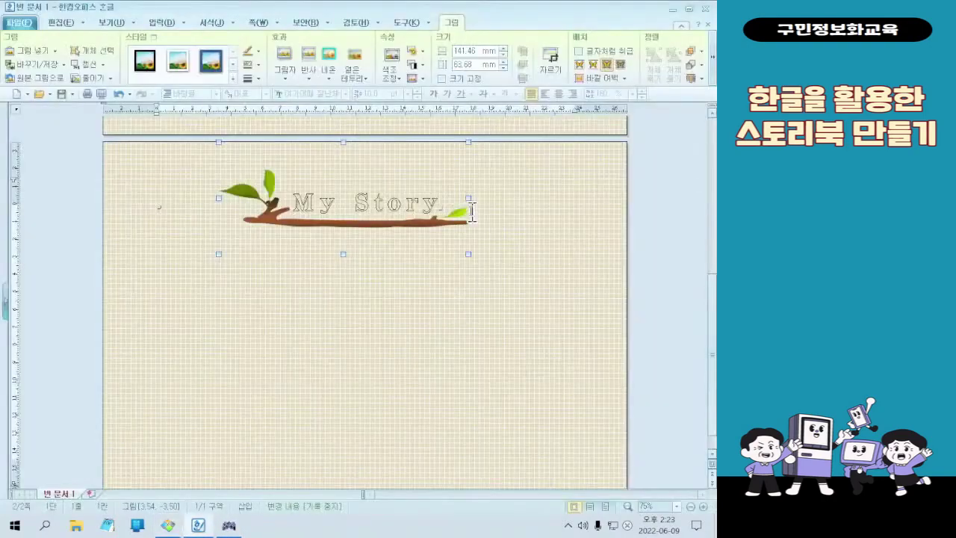
drag(481, 196, 486, 197)
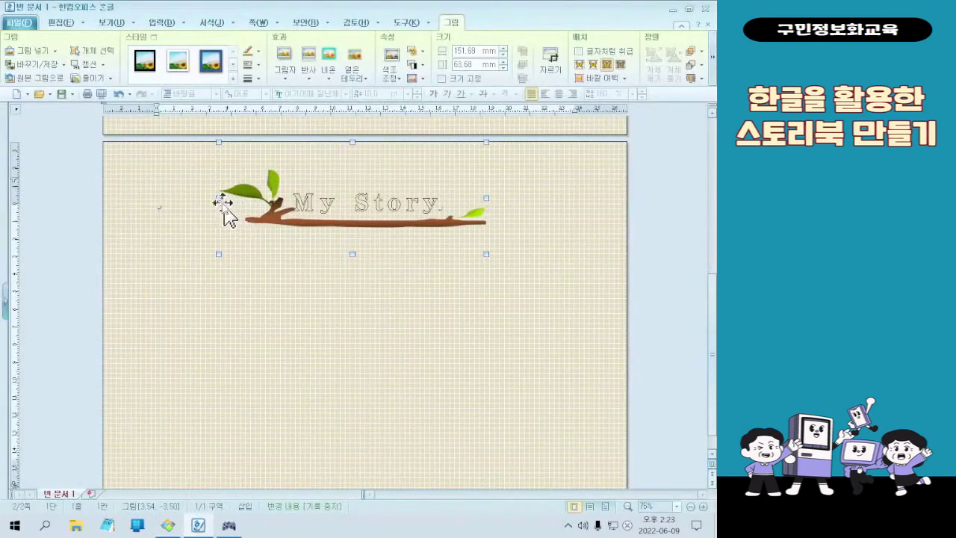
drag(218, 196, 209, 196)
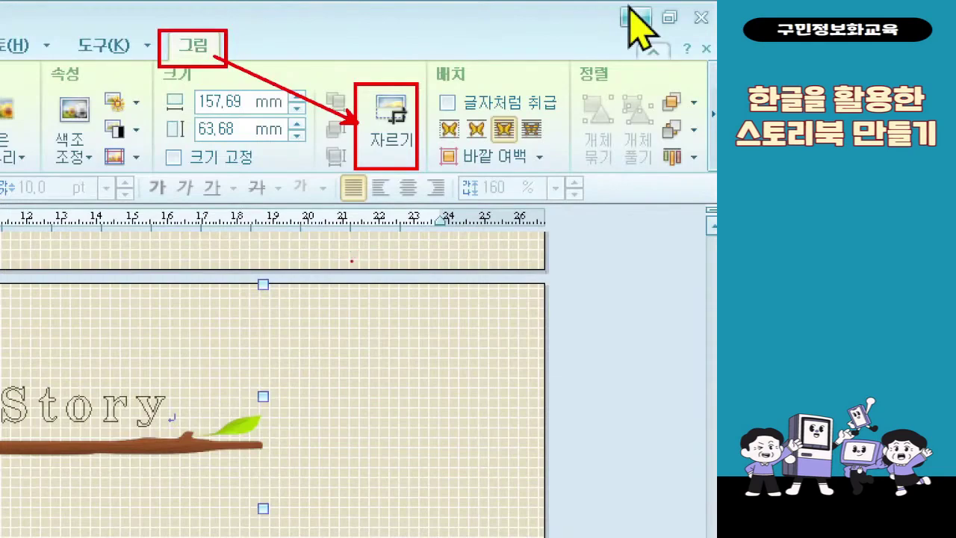
Step: Crop the empty areas above and below the branch picture, reducing its height to about 37 mm, and deselect it
click(389, 138)
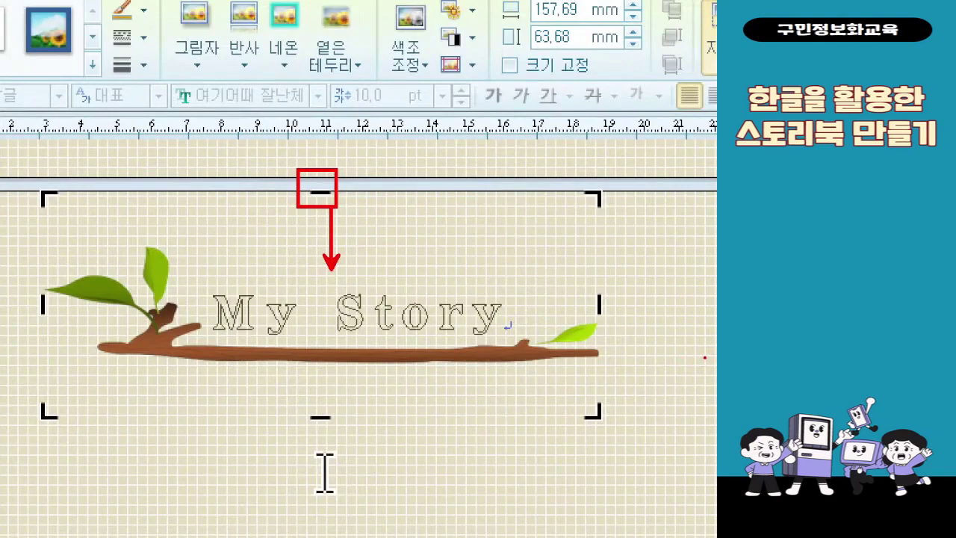
drag(319, 193, 315, 239)
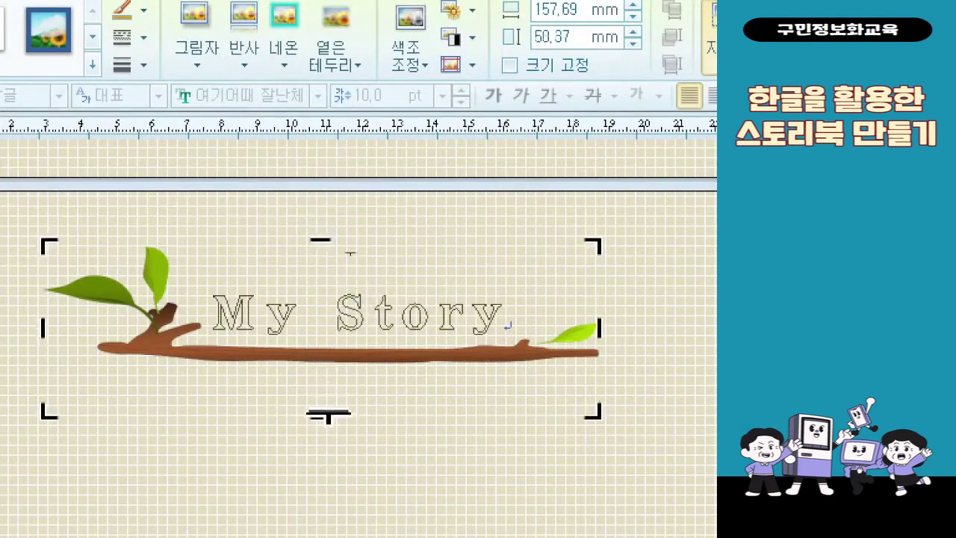
drag(328, 418, 331, 379)
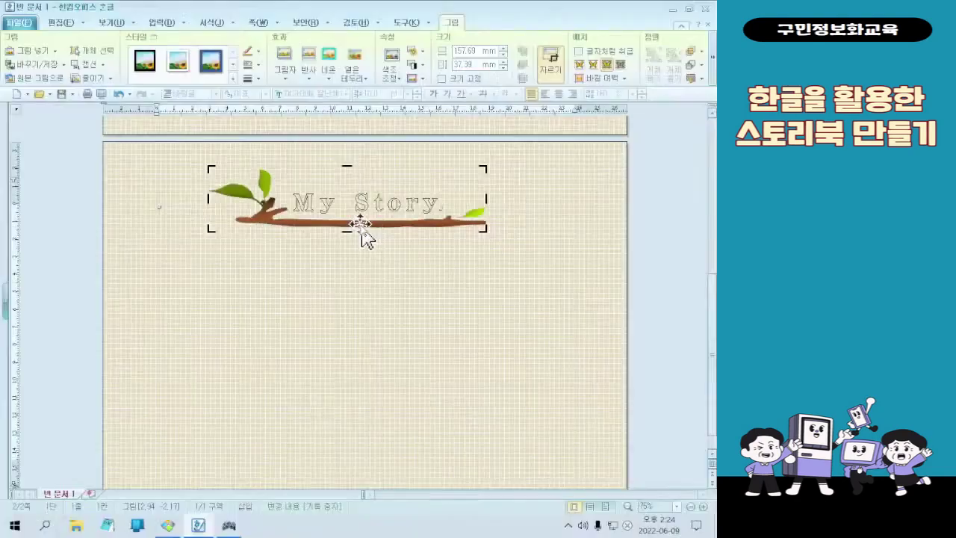
click(384, 482)
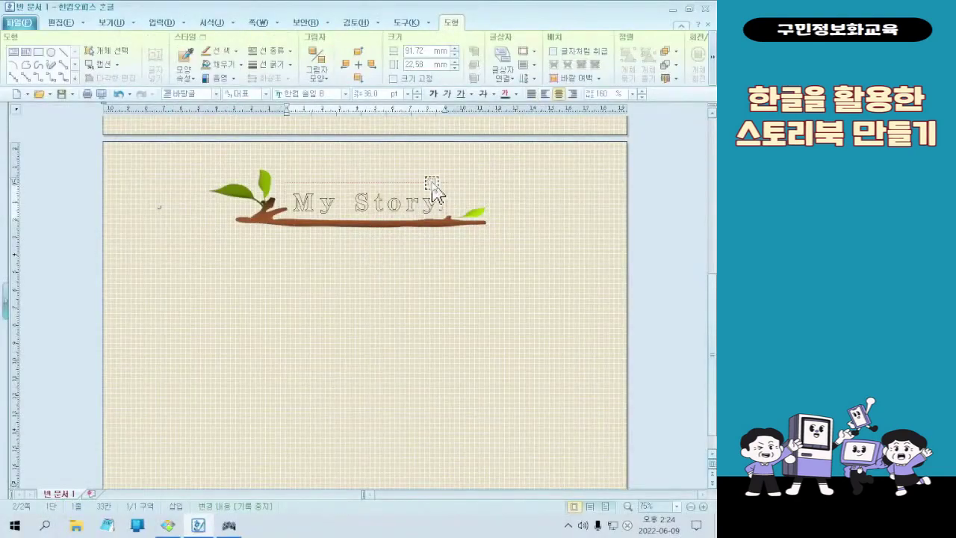
click(434, 192)
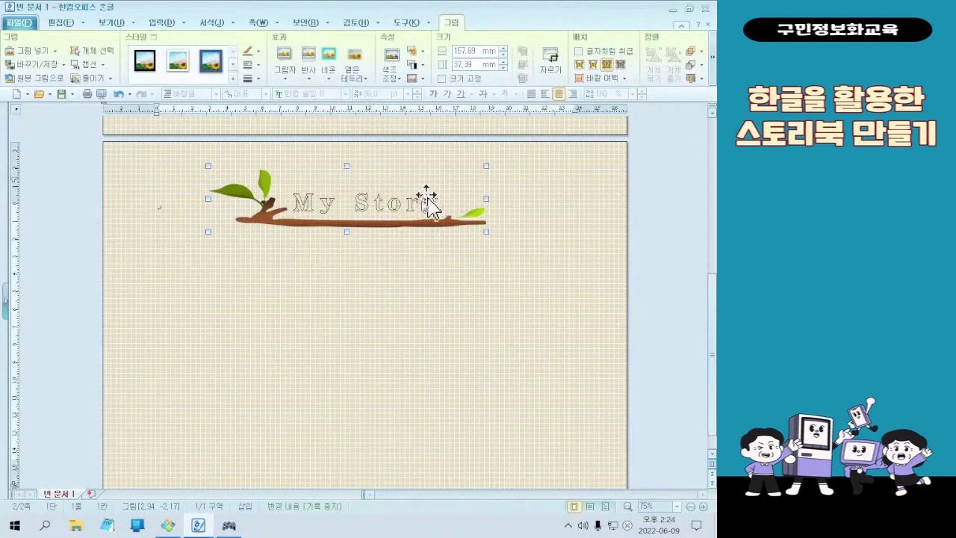
click(392, 273)
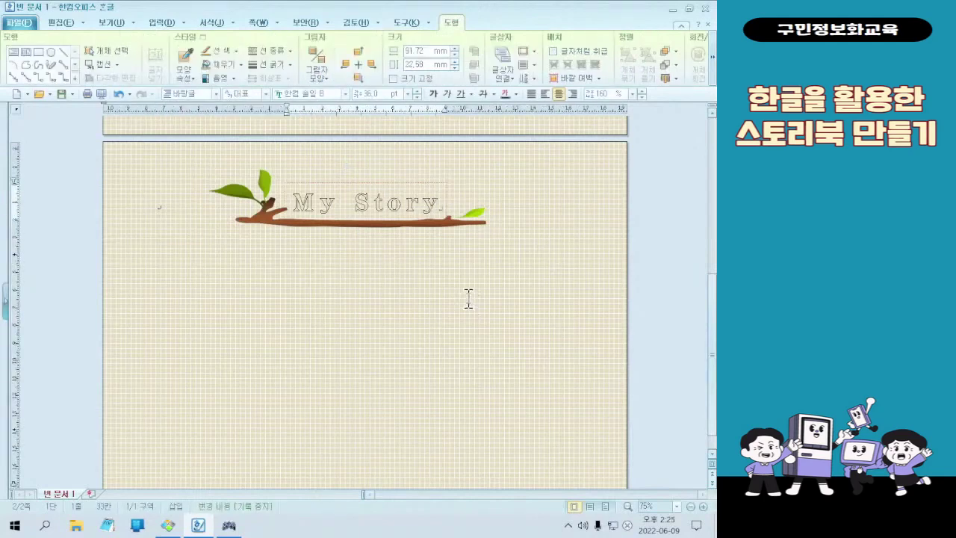
Step: Save the document in the 문서 folder as 03 나의 스토리 in hwp format
scroll(507, 246, down, 1)
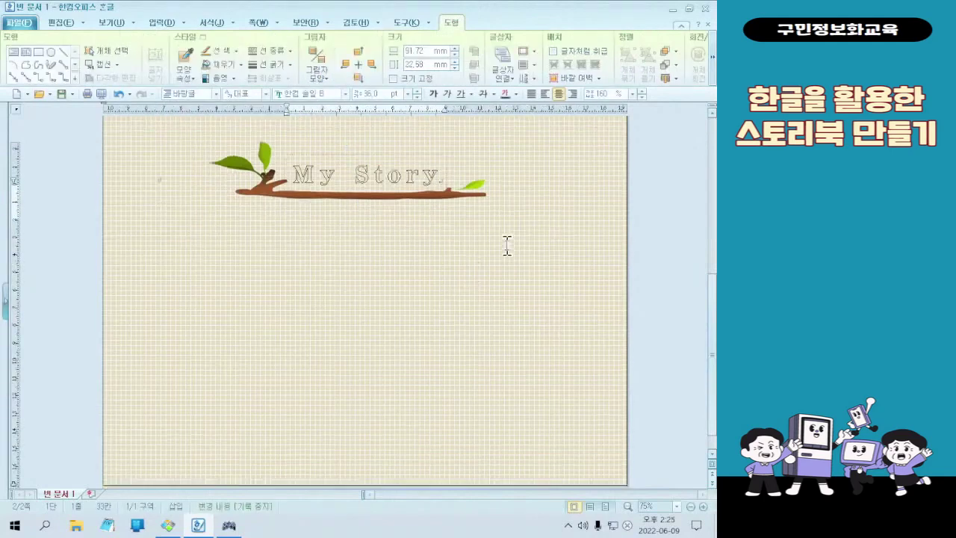
scroll(507, 245, up, 3)
scroll(507, 245, down, 3)
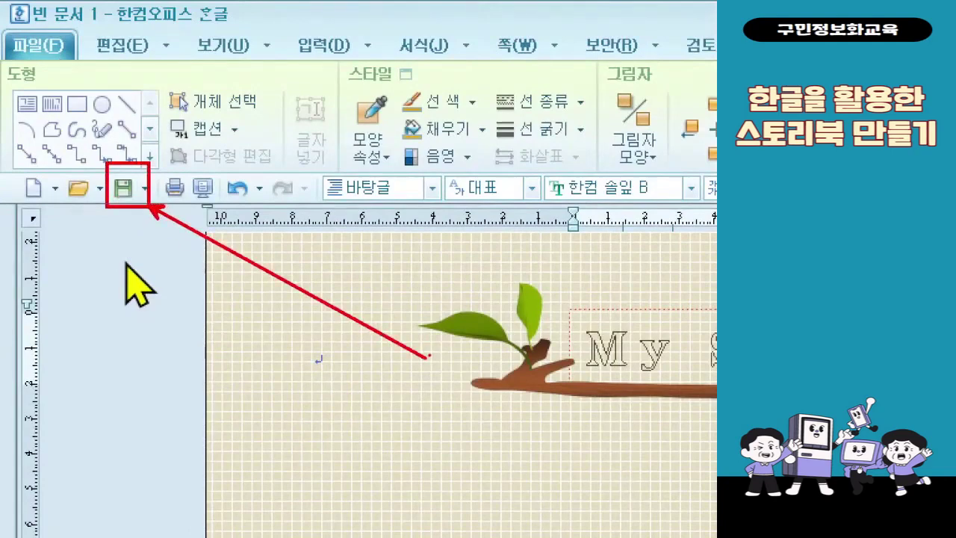
click(124, 187)
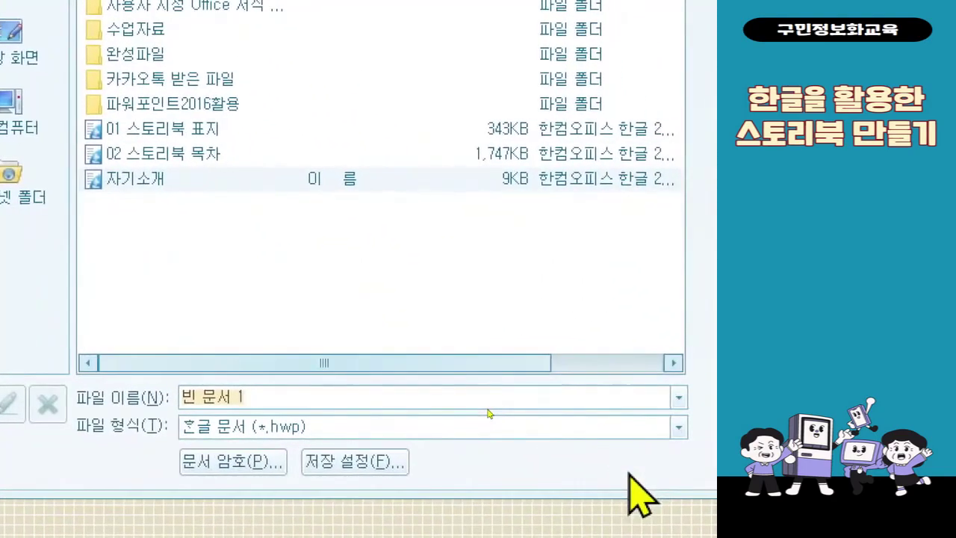
text(03)
text( 나의 스토)
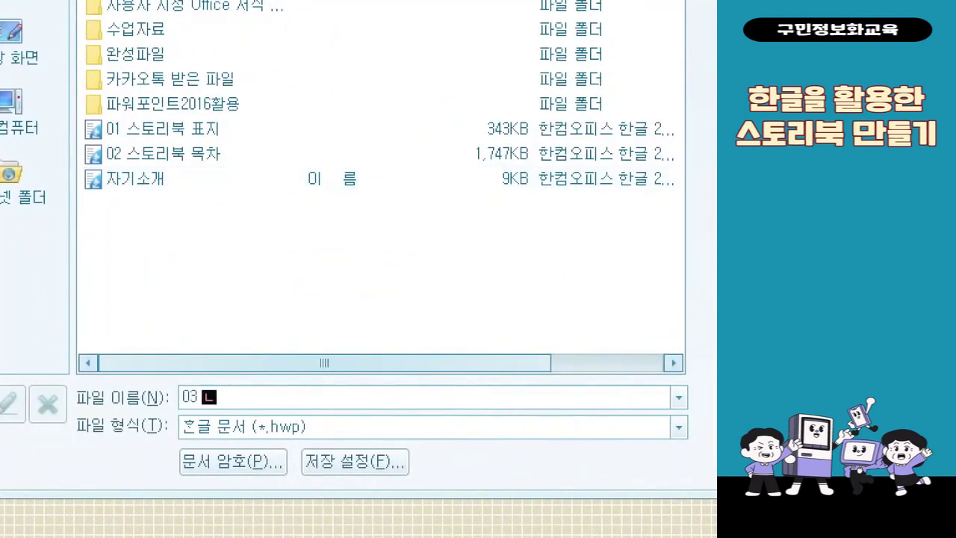
text(리)
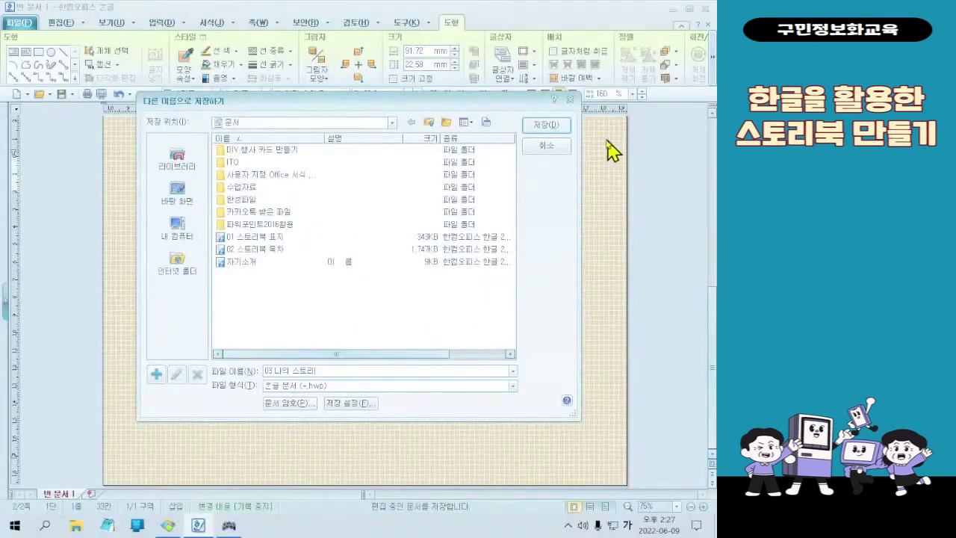
click(565, 128)
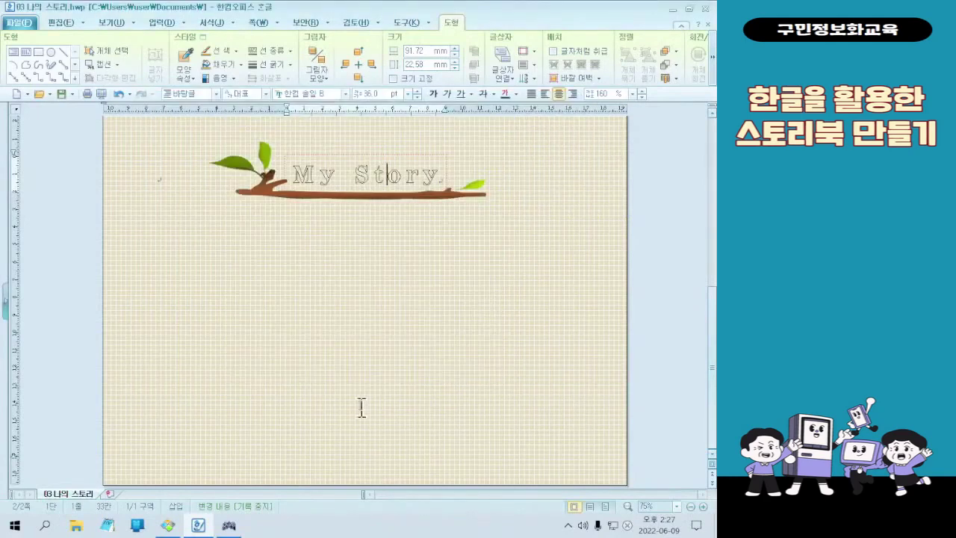
Step: Check the finished sample image, then draw a text box about 225 × 150 mm beneath the branch picture
click(167, 525)
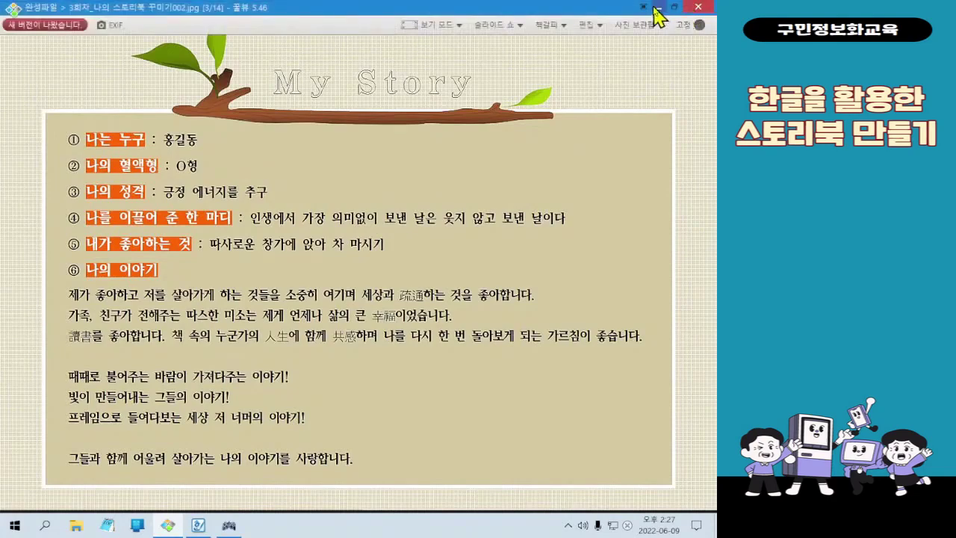
click(698, 9)
click(208, 207)
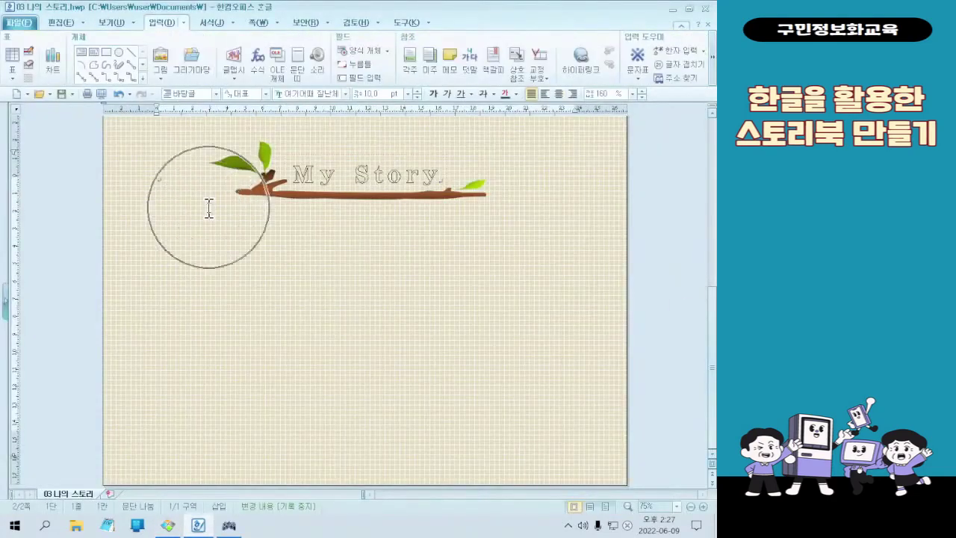
click(208, 208)
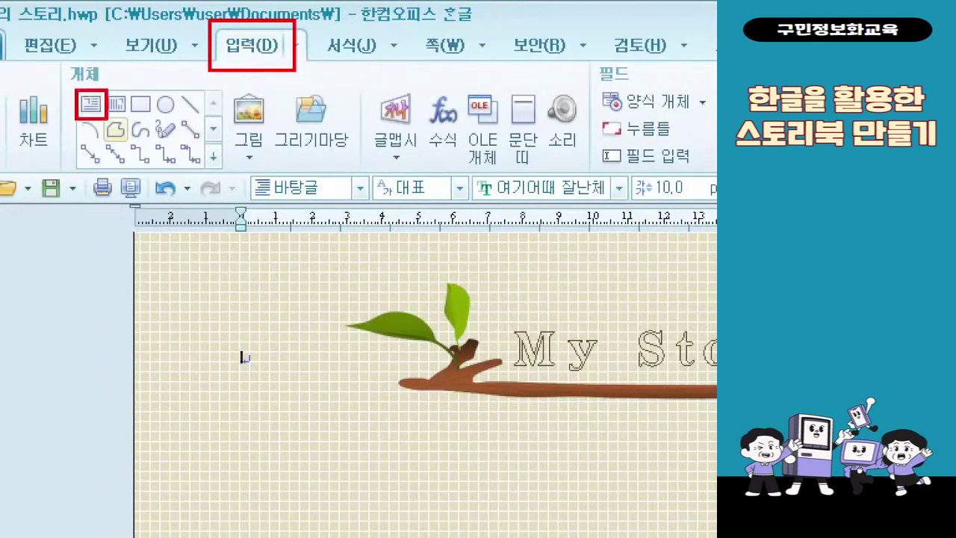
drag(150, 121, 236, 75)
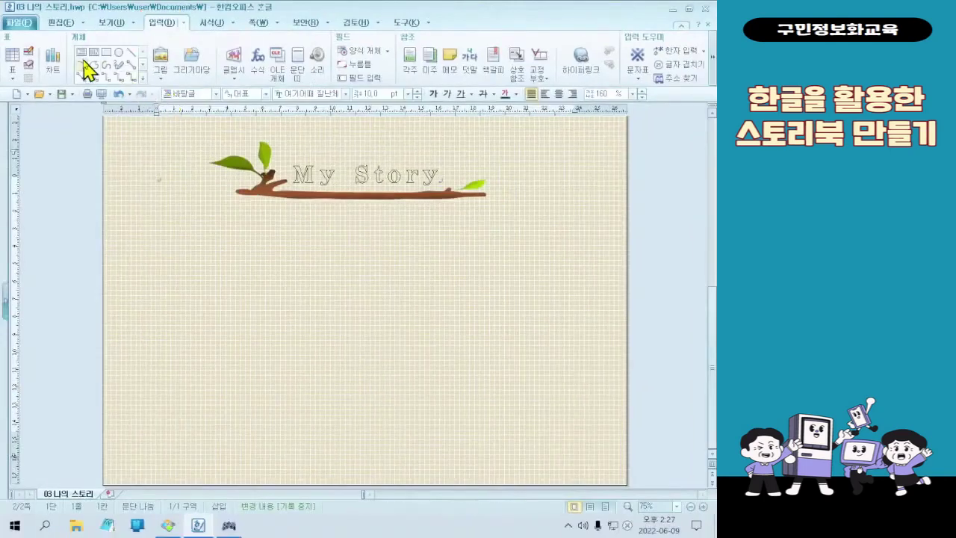
click(82, 57)
drag(171, 198, 569, 464)
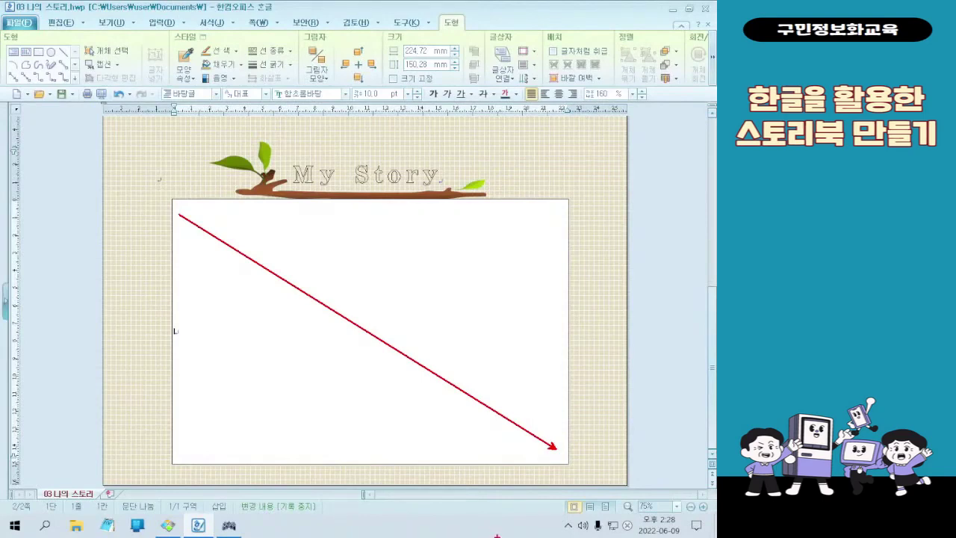
key(ctrl+z)
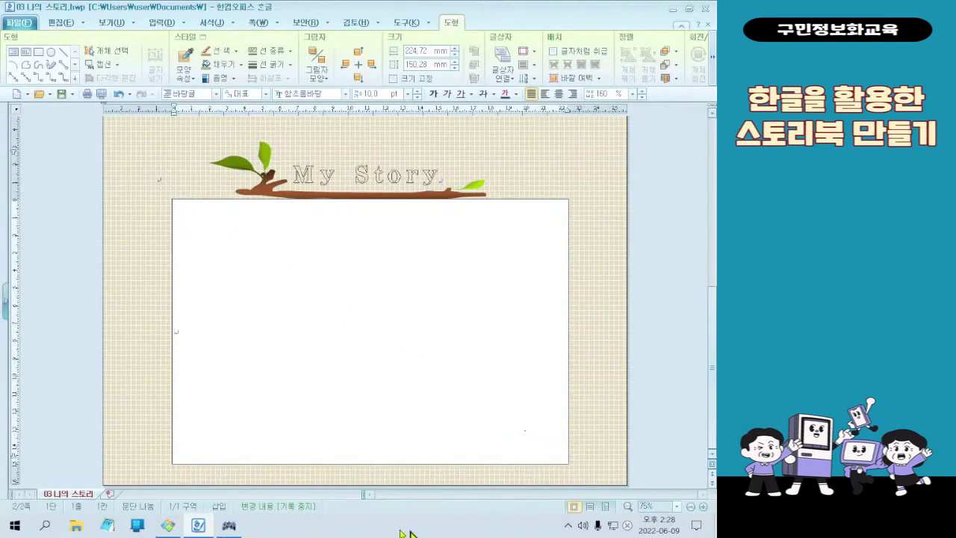
click(282, 332)
Step: Switch to File Explorer and show the contents of the desktop folder (바탕 화면)
click(14, 529)
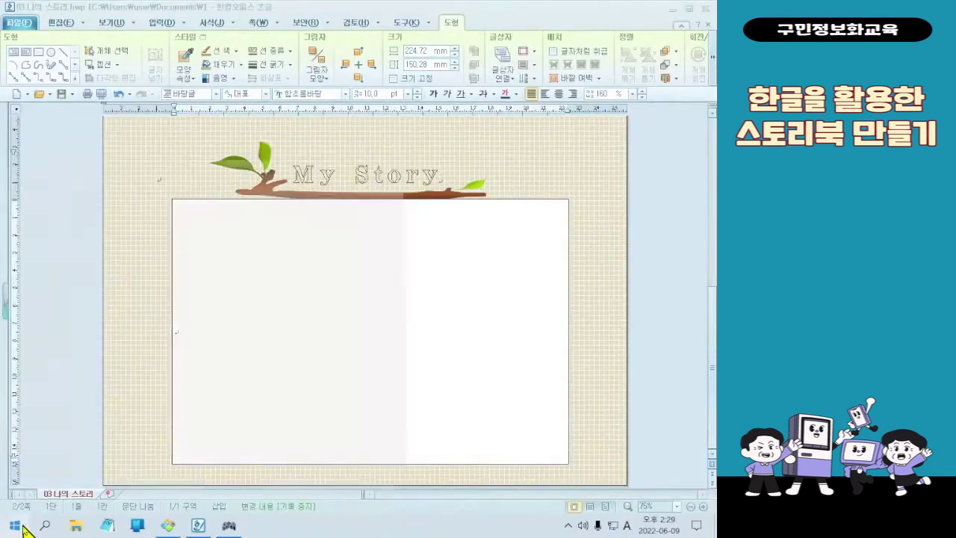
click(23, 528)
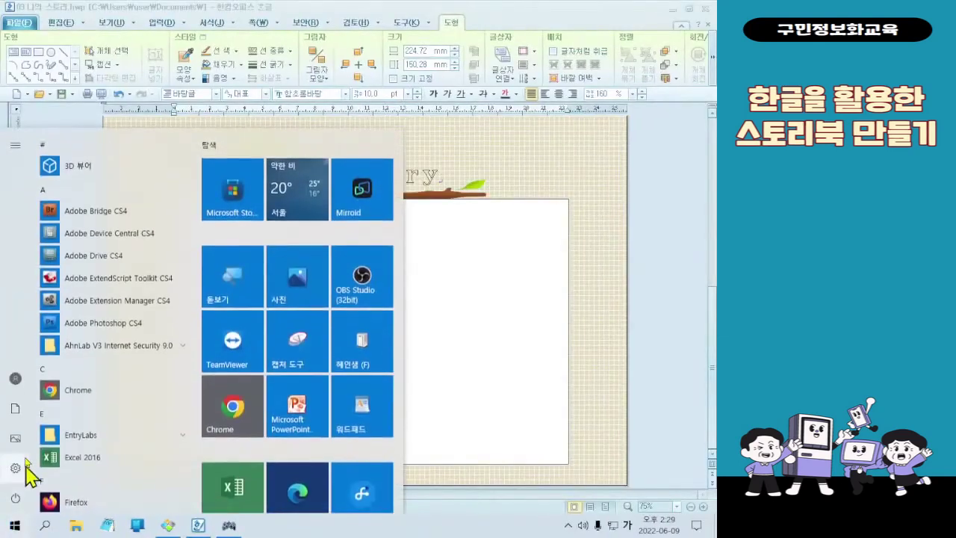
mouse_move(25, 427)
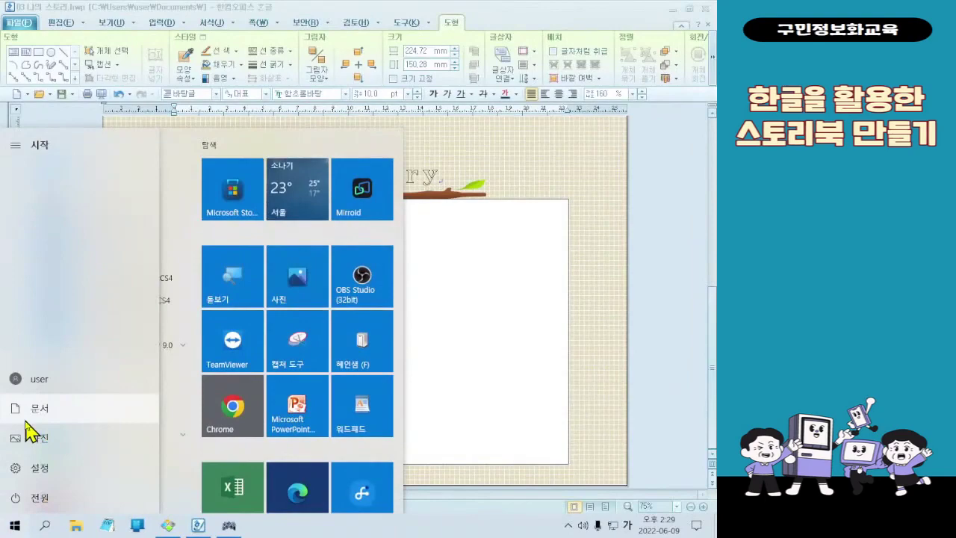
click(28, 403)
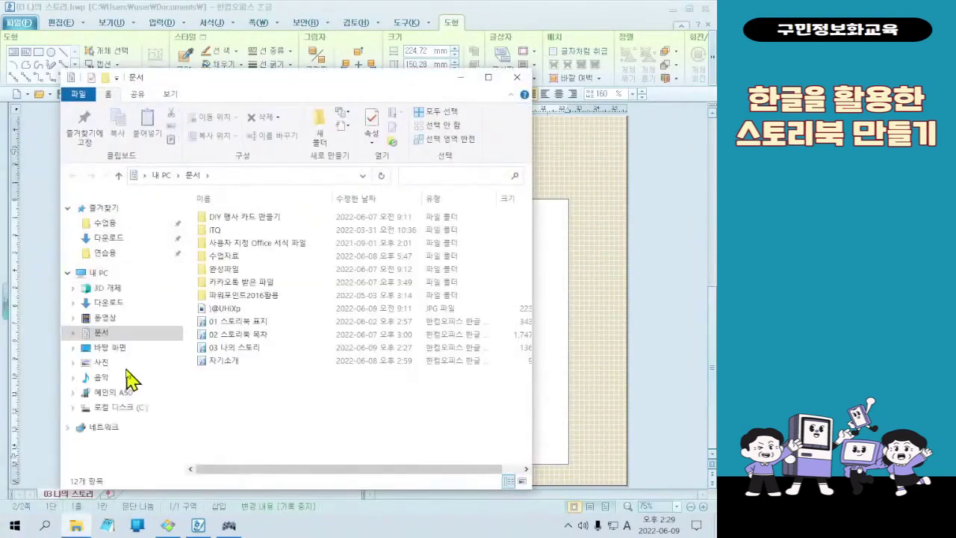
click(119, 348)
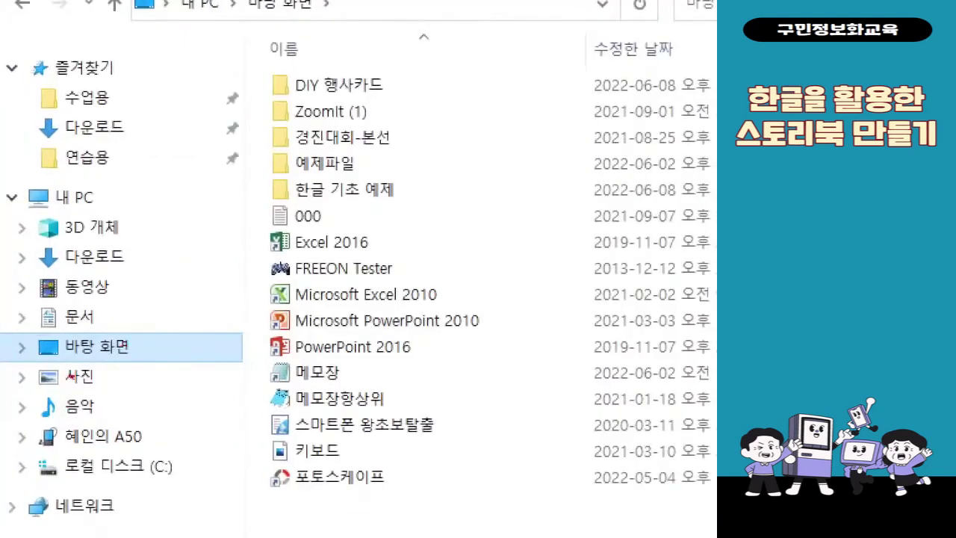
mouse_move(26, 326)
mouse_down()
mouse_move(106, 363)
mouse_move(143, 366)
mouse_up()
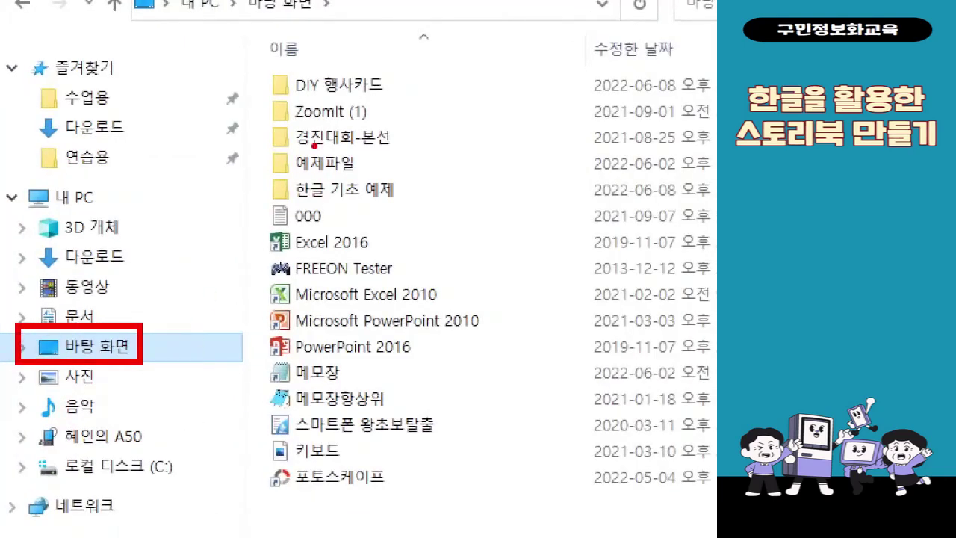
drag(265, 139, 377, 177)
mouse_move(254, 179)
mouse_down()
mouse_move(168, 278)
mouse_move(135, 352)
mouse_up()
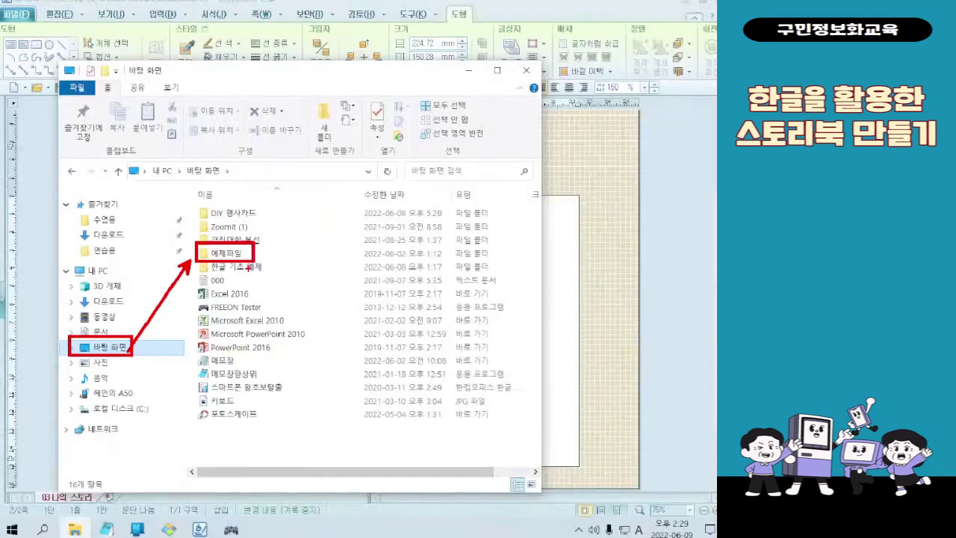
Step: Open the 3회차 folder inside 예제파일 and select the 내용 text file
double_click(324, 163)
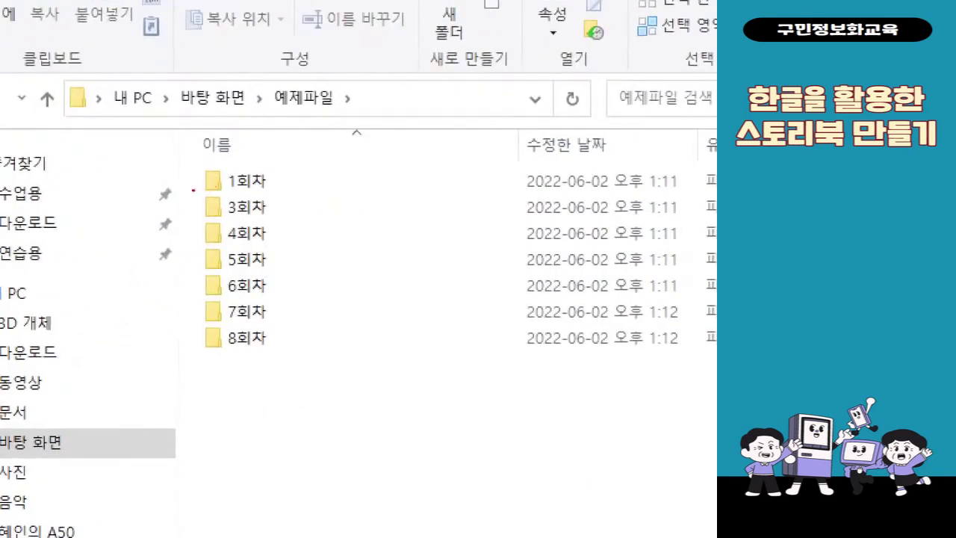
drag(193, 189, 278, 222)
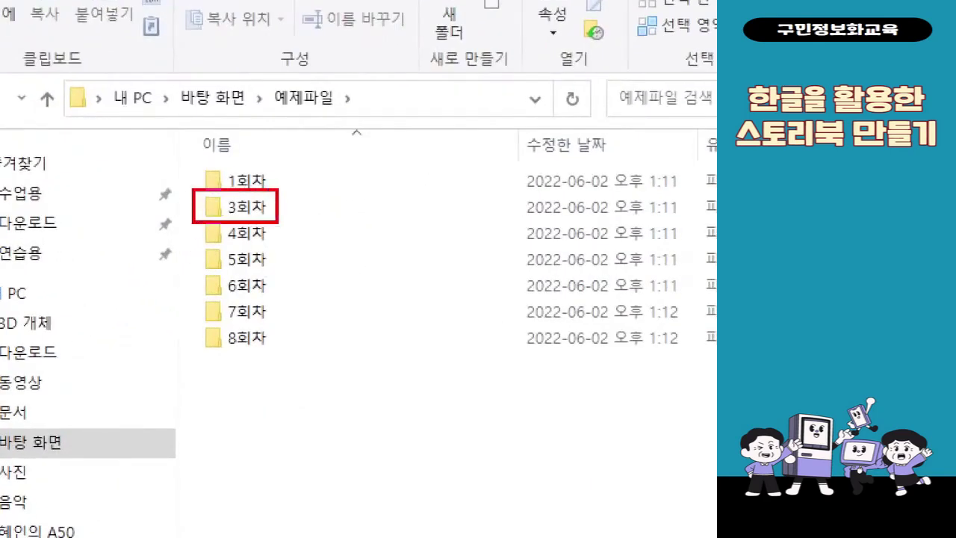
mouse_move(242, 224)
mouse_down()
mouse_move(207, 262)
mouse_move(149, 392)
mouse_up()
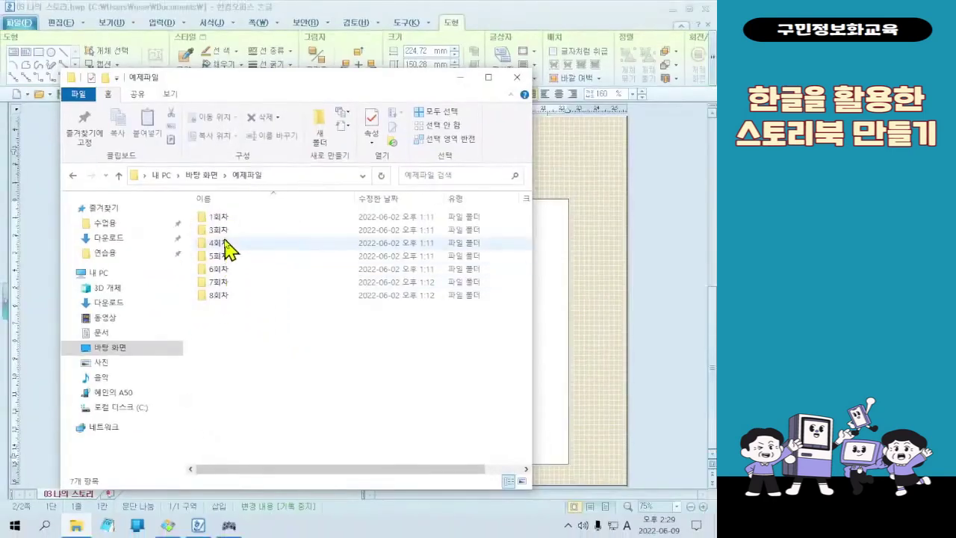
double_click(223, 232)
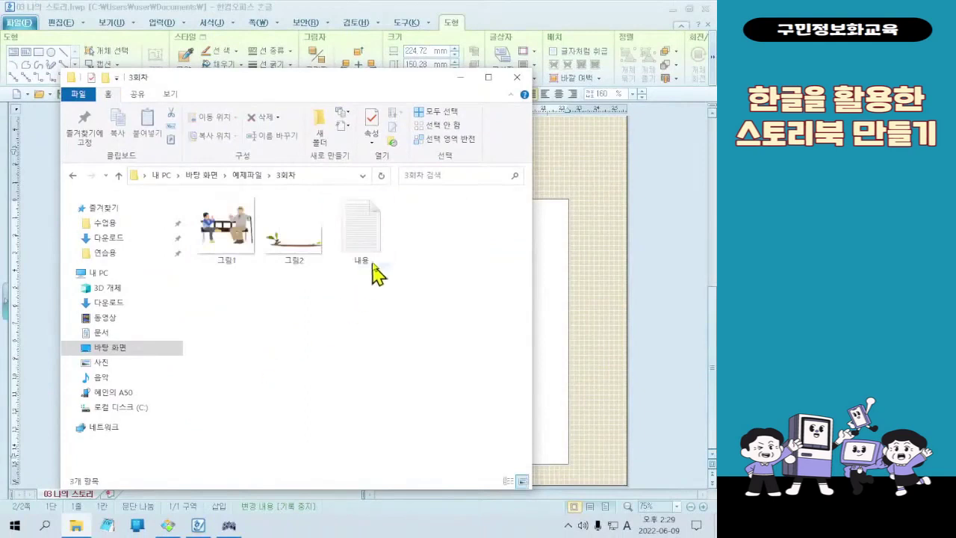
click(376, 261)
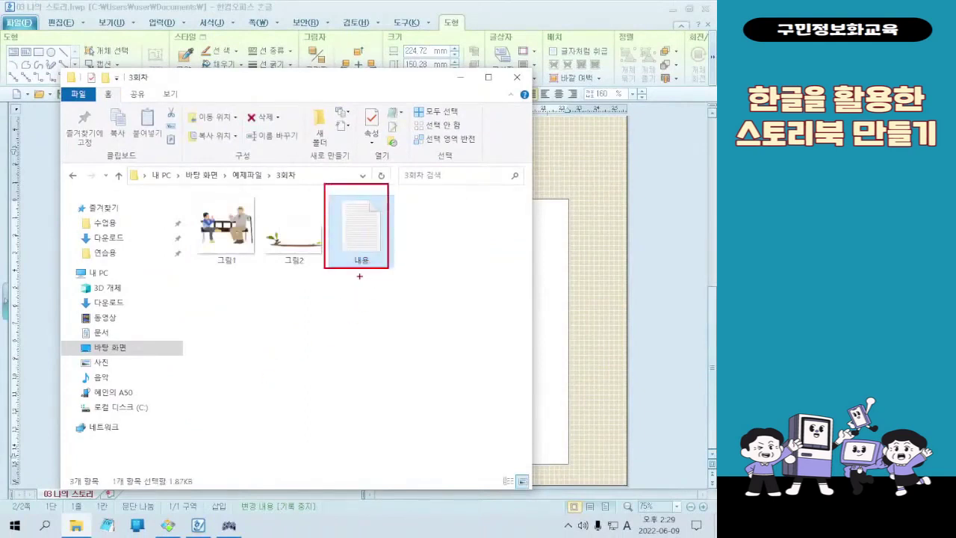
drag(359, 276, 222, 450)
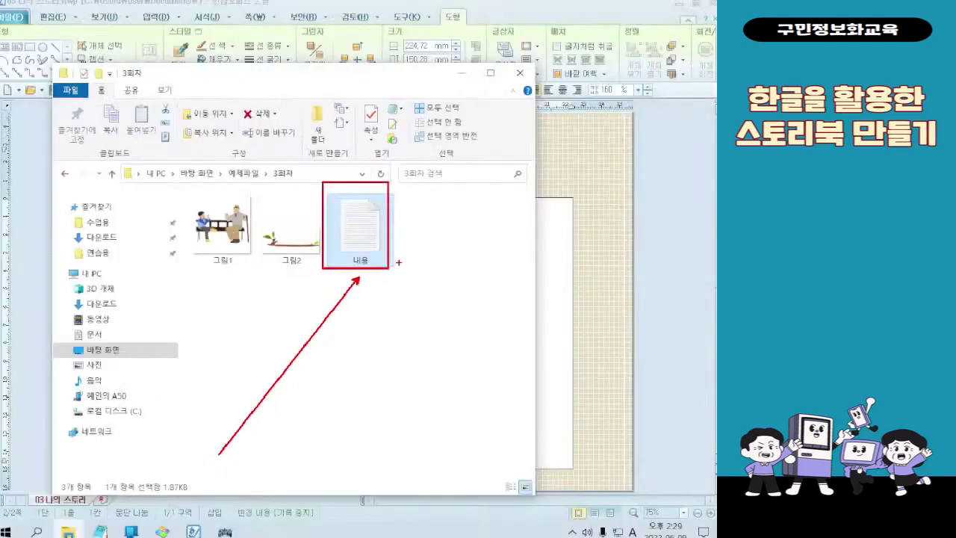
Step: Open the 내용 text file from the 3회차 folder and look through its self-introduction text
key(Escape)
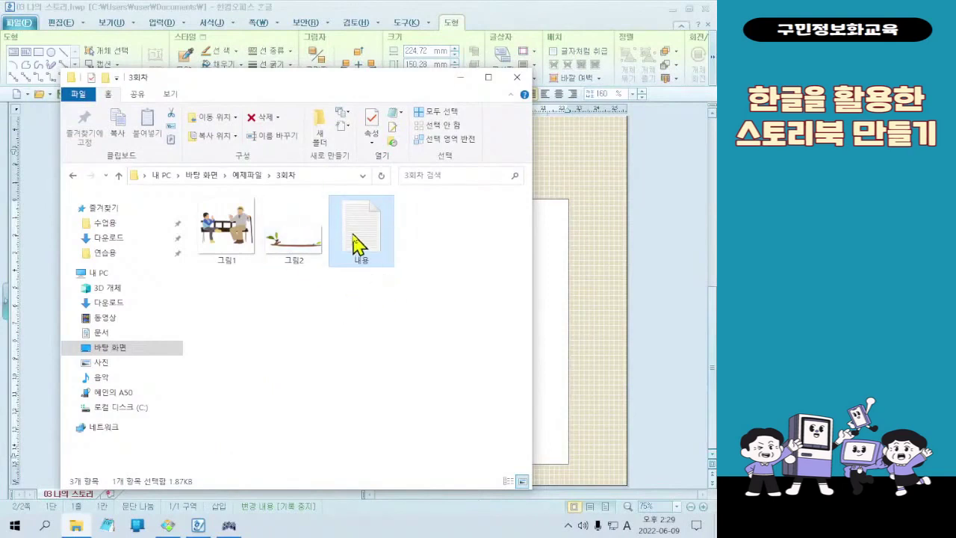
double_click(353, 236)
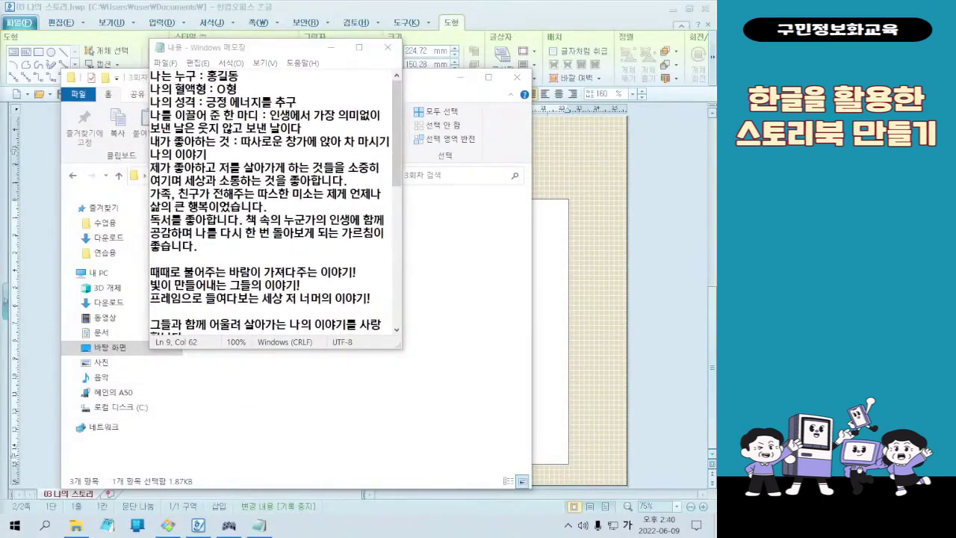
click(332, 272)
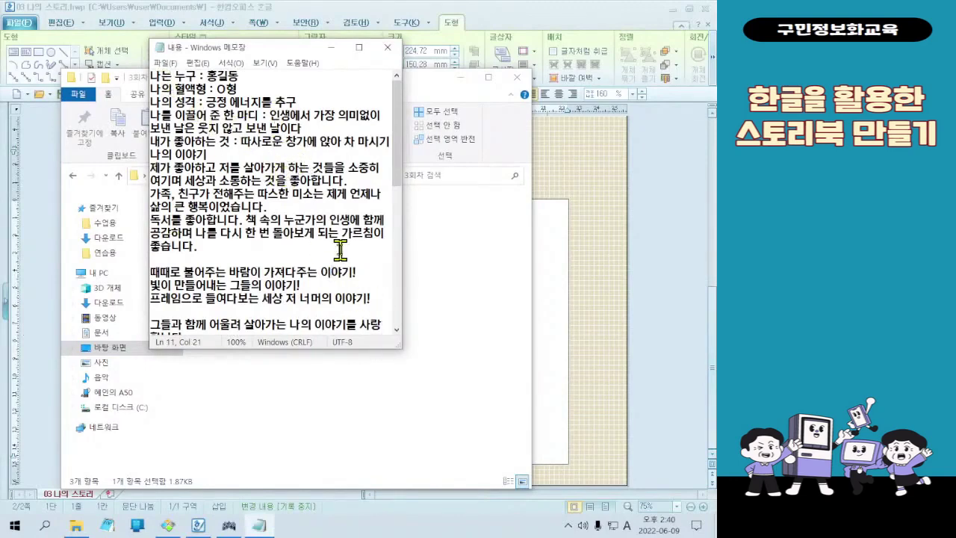
scroll(340, 251, down, 6)
scroll(340, 250, up, 6)
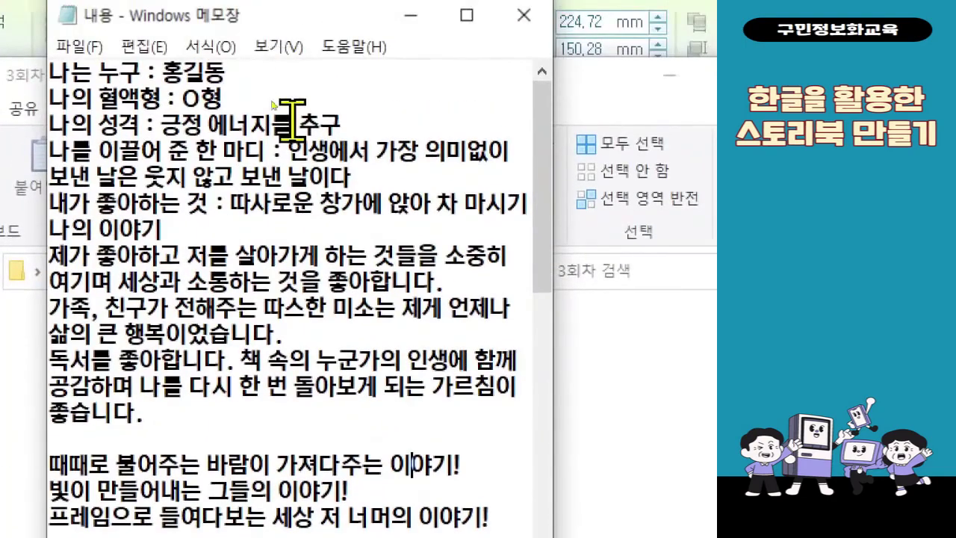
Step: Select all the text in the 내용 file and copy it
right_click(294, 67)
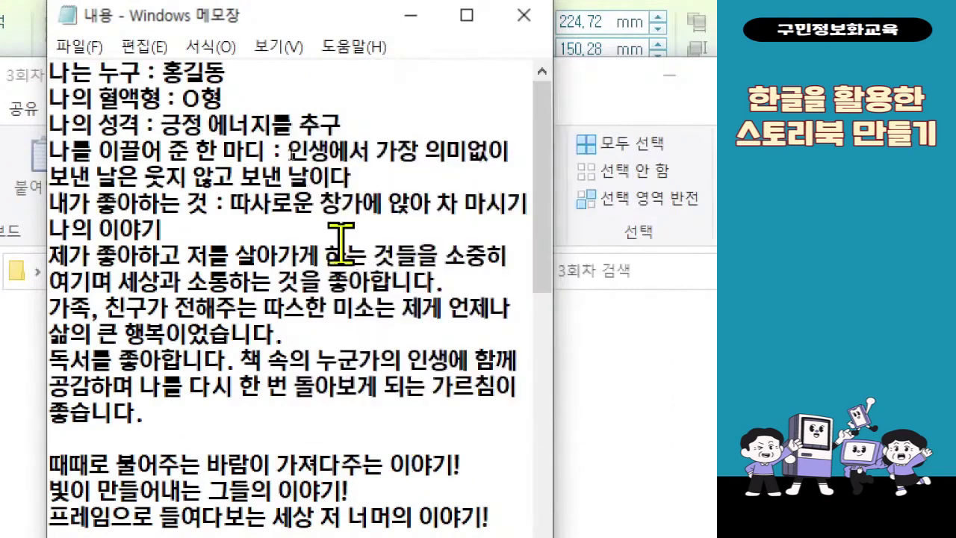
right_click(331, 239)
click(438, 403)
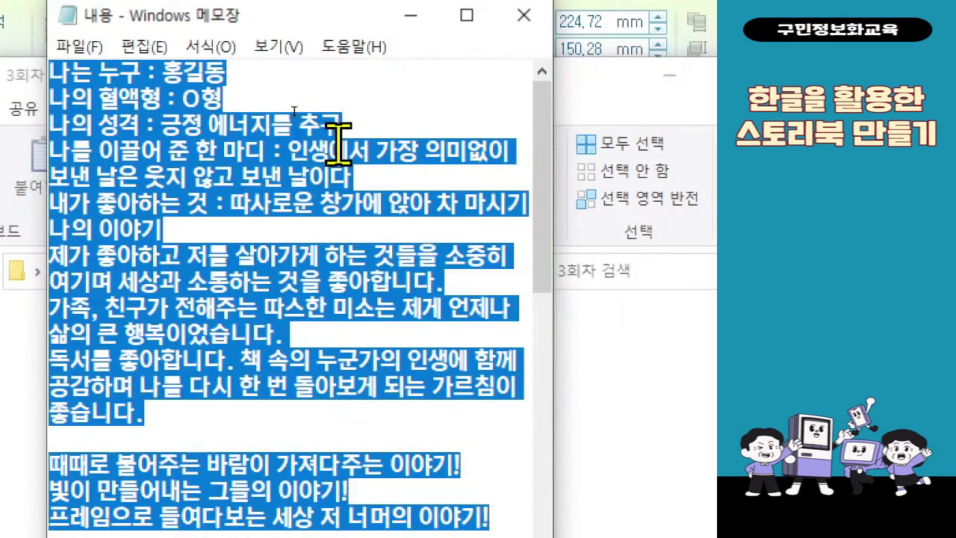
right_click(175, 166)
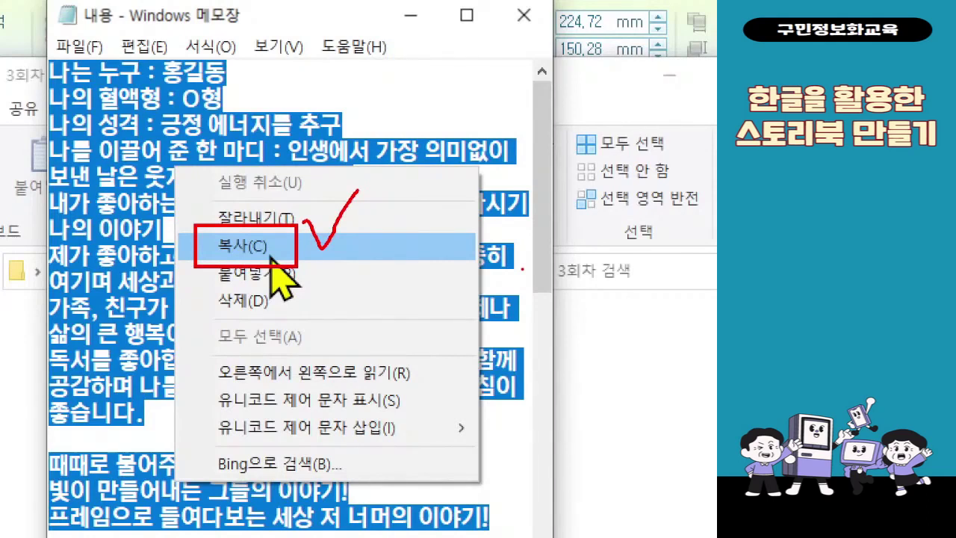
click(271, 257)
right_click(270, 167)
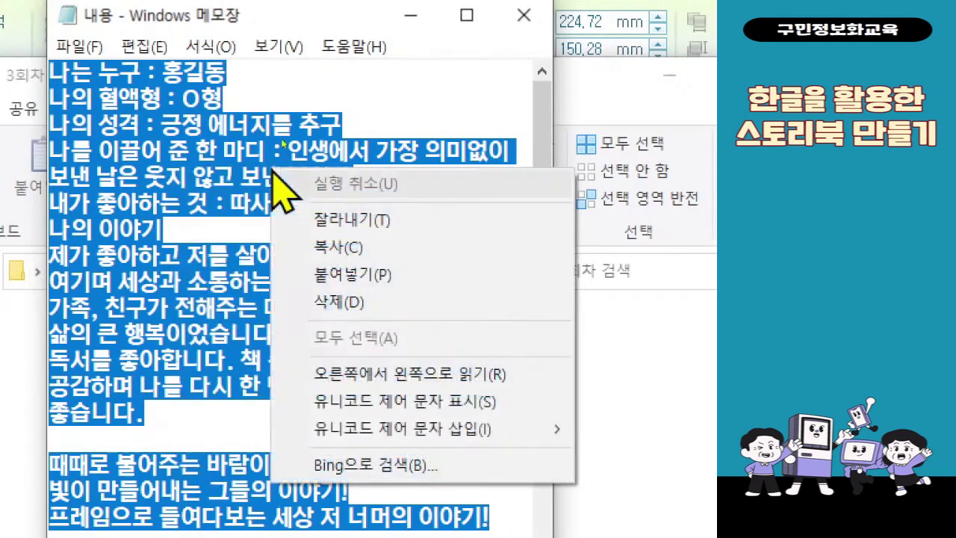
click(322, 248)
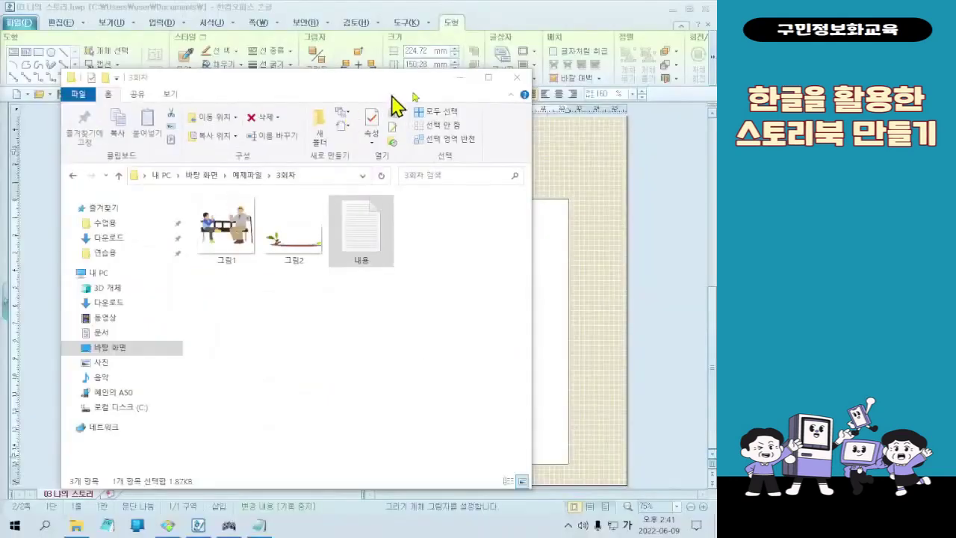
click(669, 132)
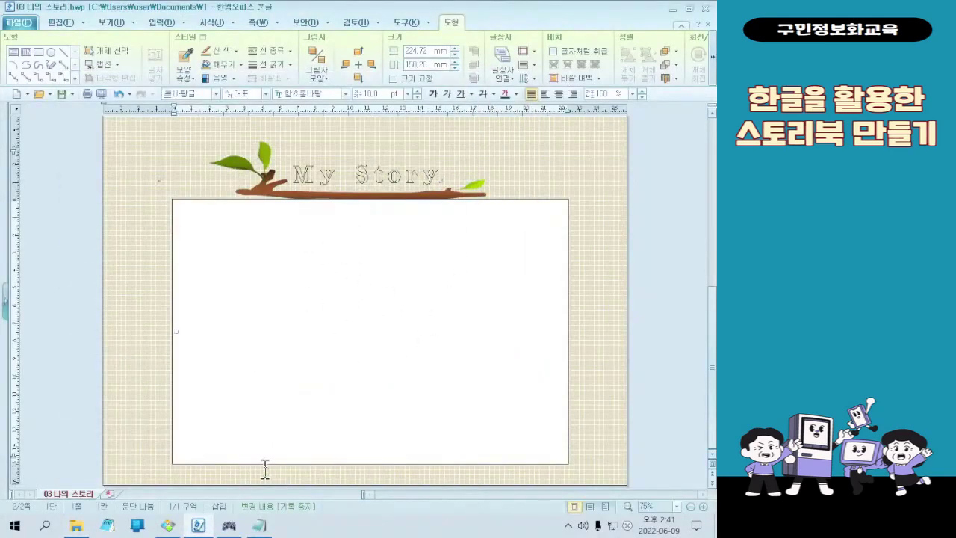
click(259, 525)
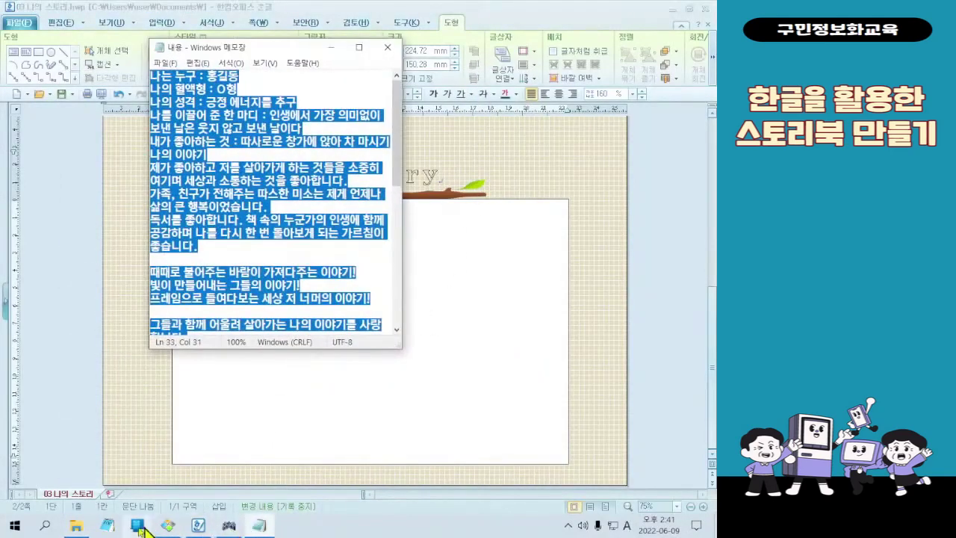
click(75, 525)
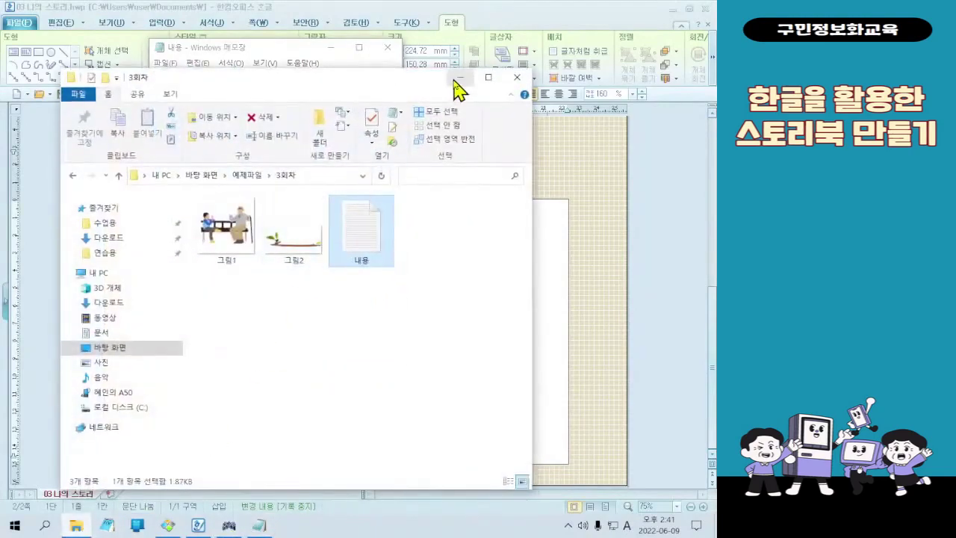
click(457, 78)
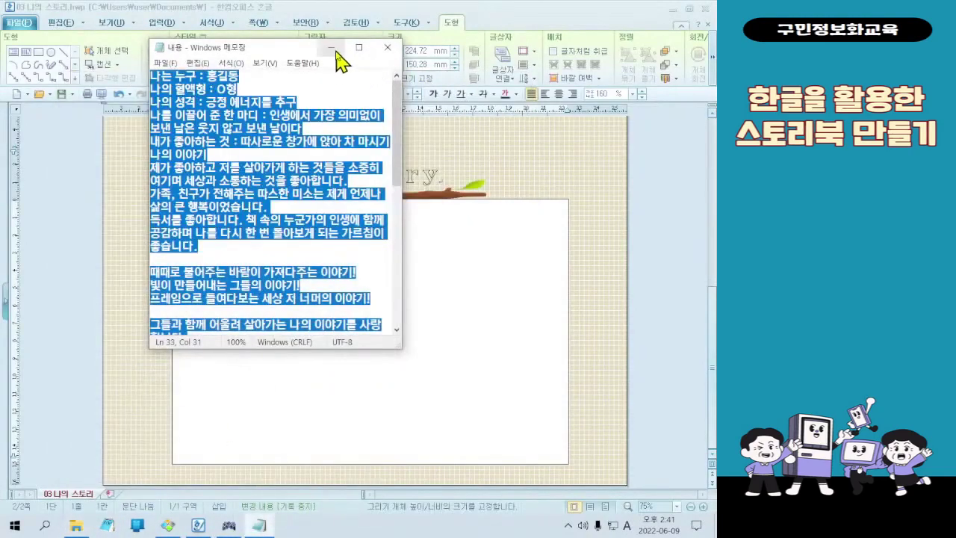
click(332, 48)
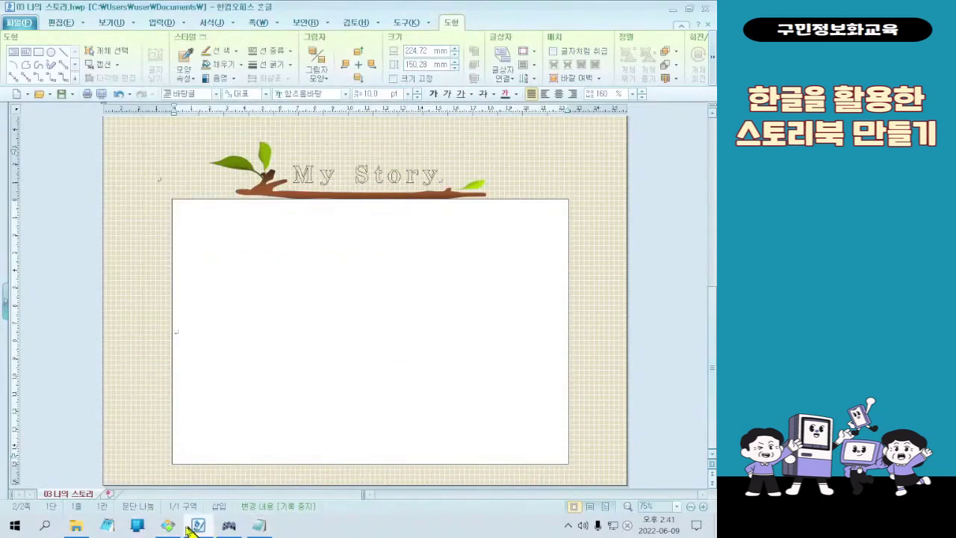
click(75, 525)
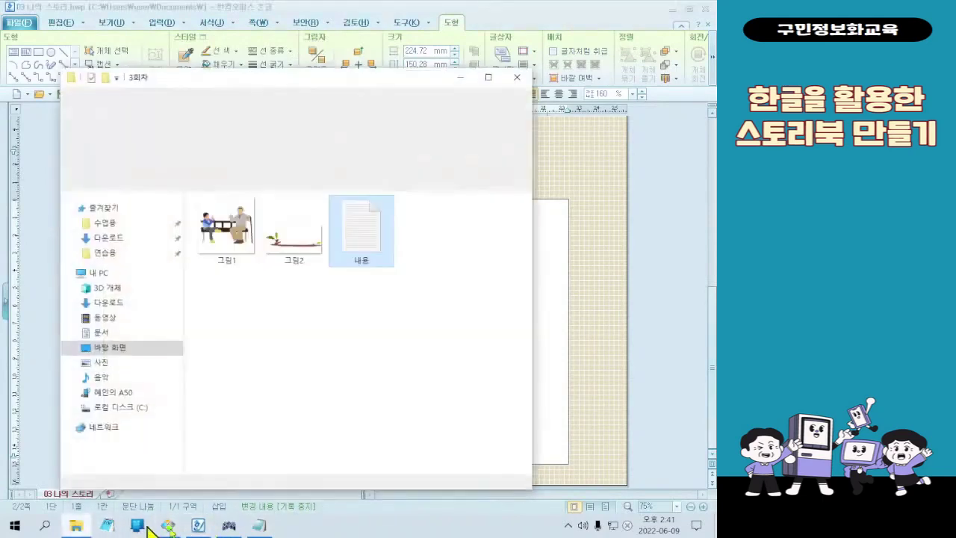
click(258, 525)
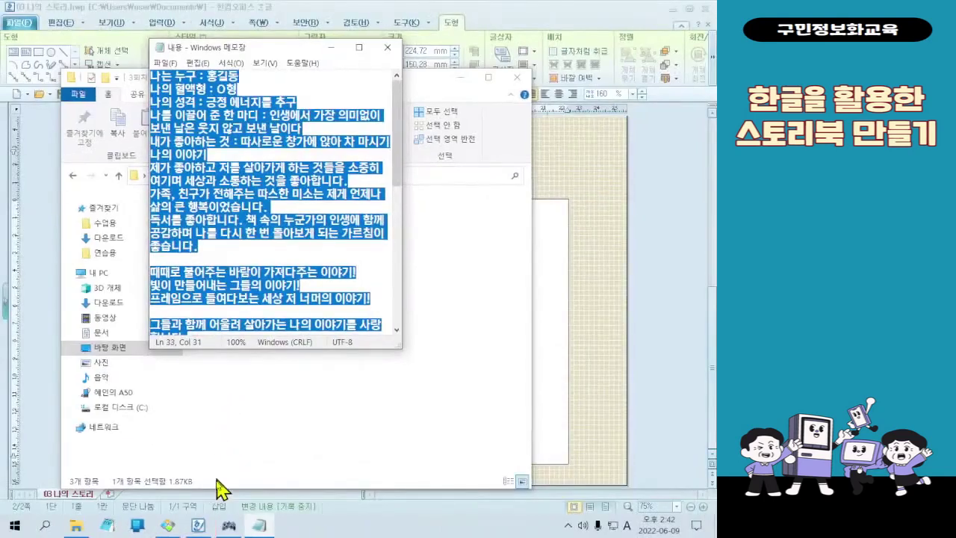
Step: Switch back to the Hangul document and paste the copied text into the large text box under My Story
click(199, 527)
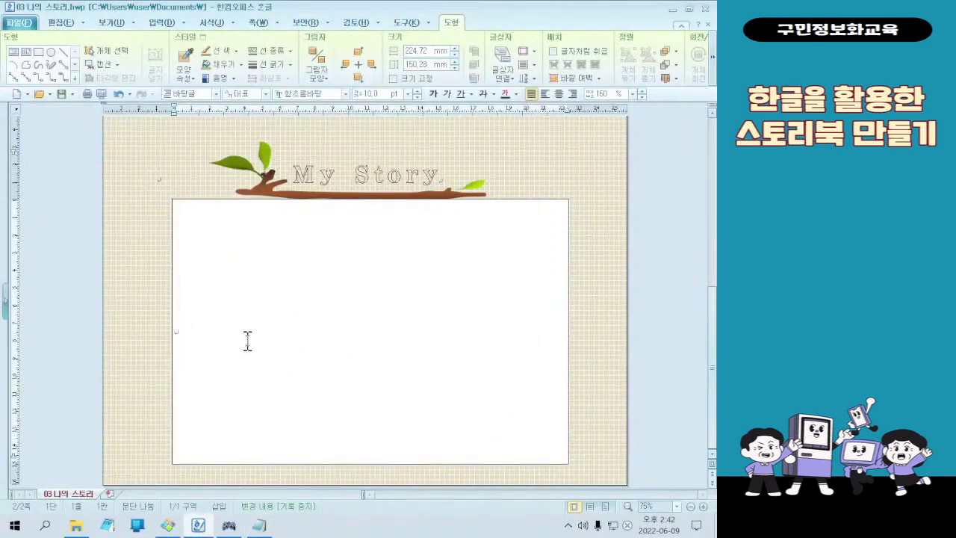
click(200, 332)
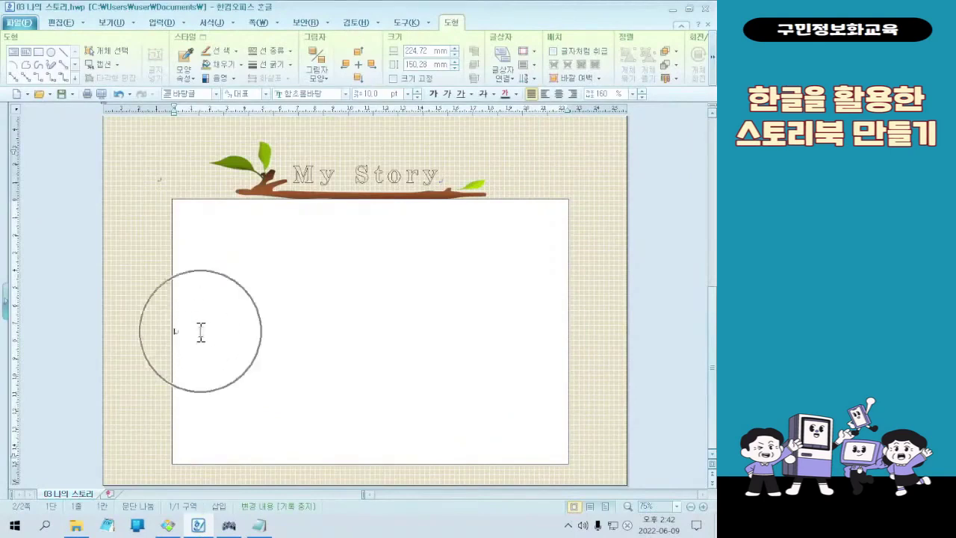
click(200, 331)
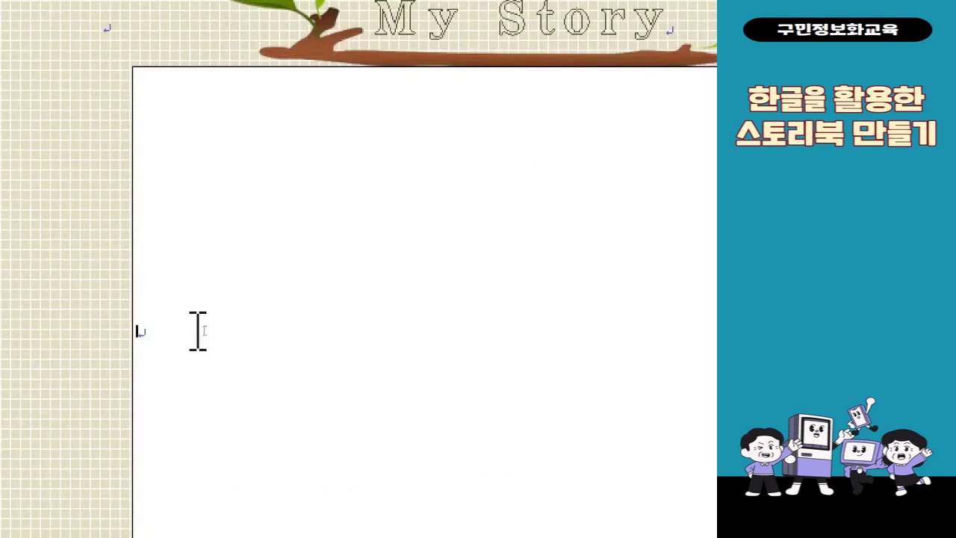
right_click(204, 331)
right_click(198, 332)
click(312, 308)
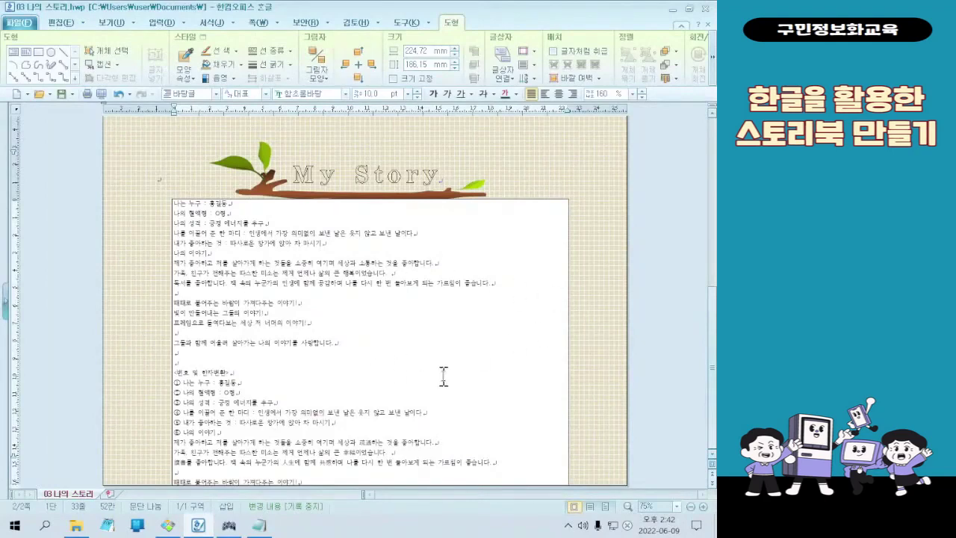
Step: Check the finished sample image, then delete the text from the <번호 및 한자변환> heading through the second 때때로 불어주는 바람이 가져다주는 이야기! line
scroll(463, 326, up, 1)
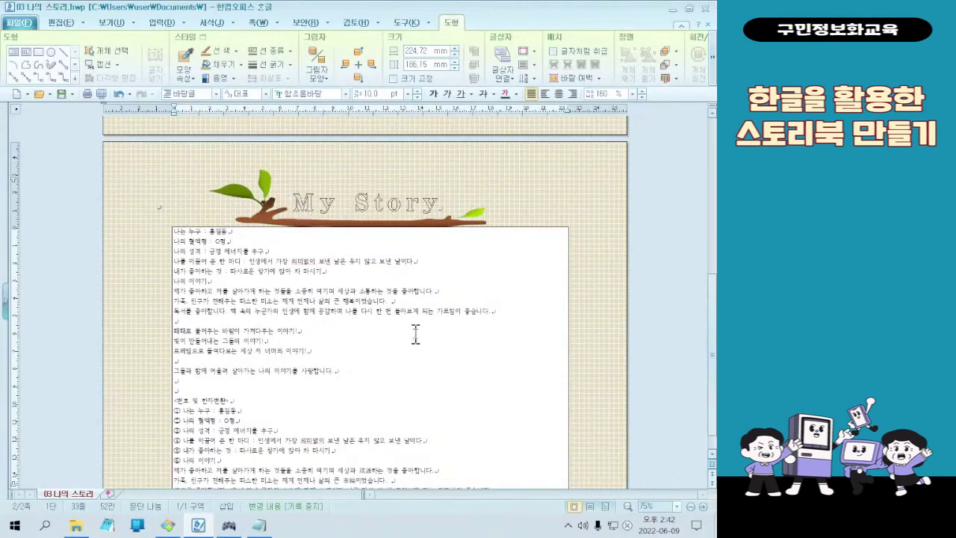
scroll(415, 334, down, 1)
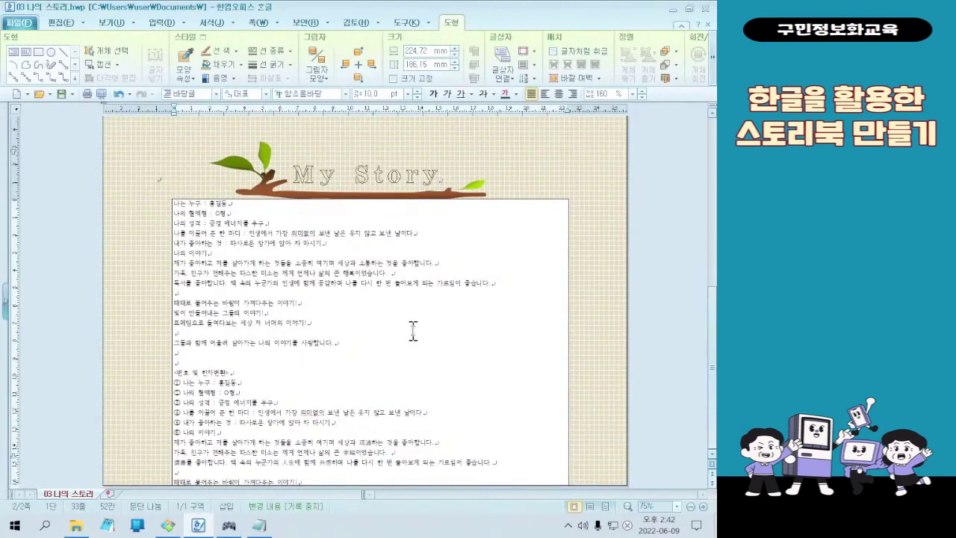
click(179, 525)
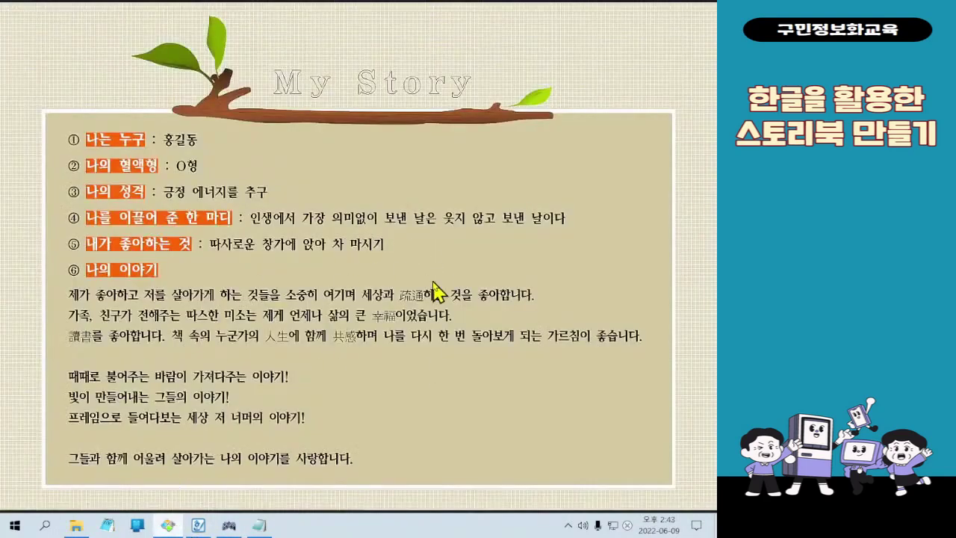
click(169, 526)
click(170, 525)
click(170, 526)
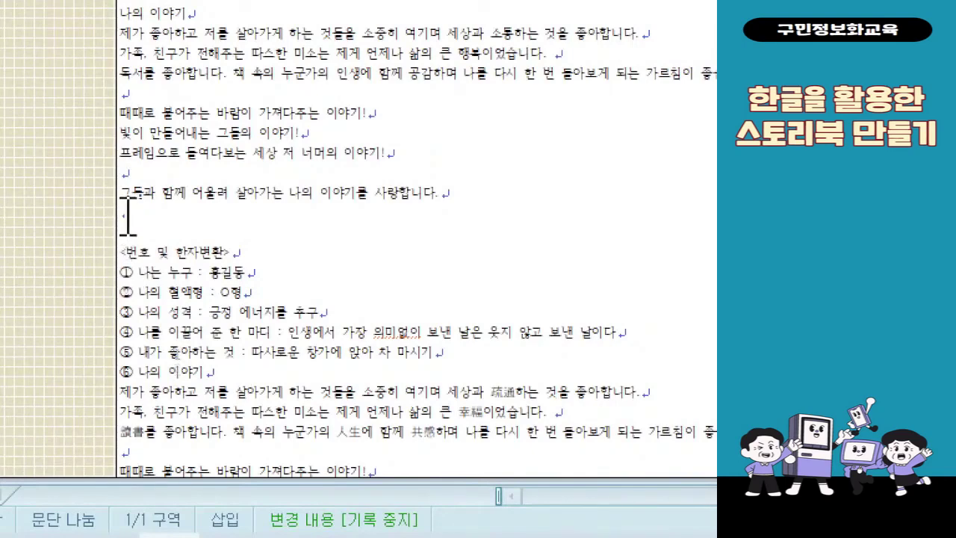
drag(177, 230, 461, 469)
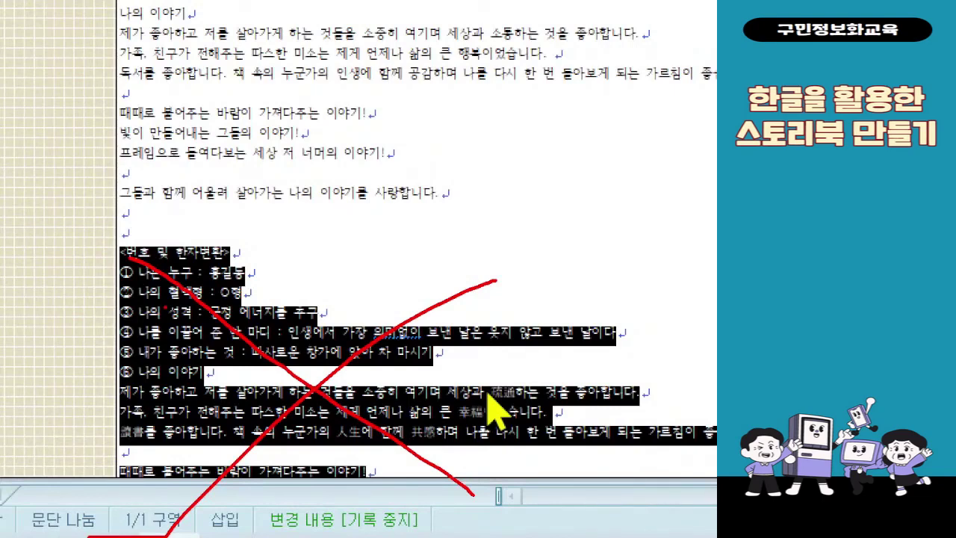
key(Escape)
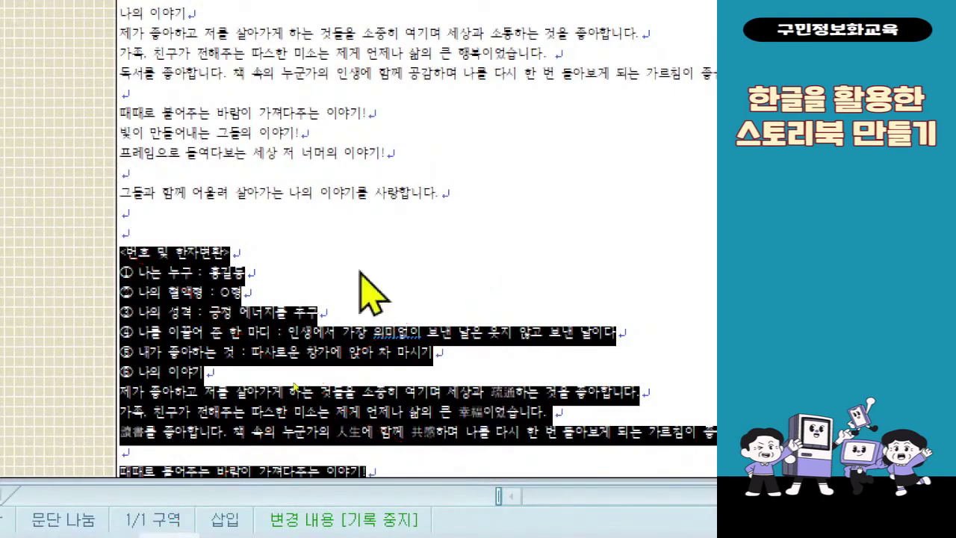
key(Delete)
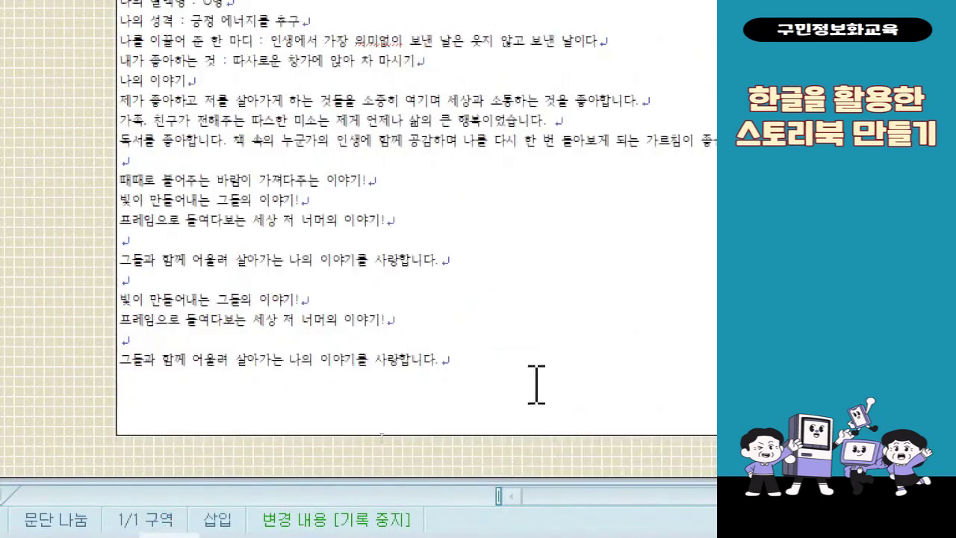
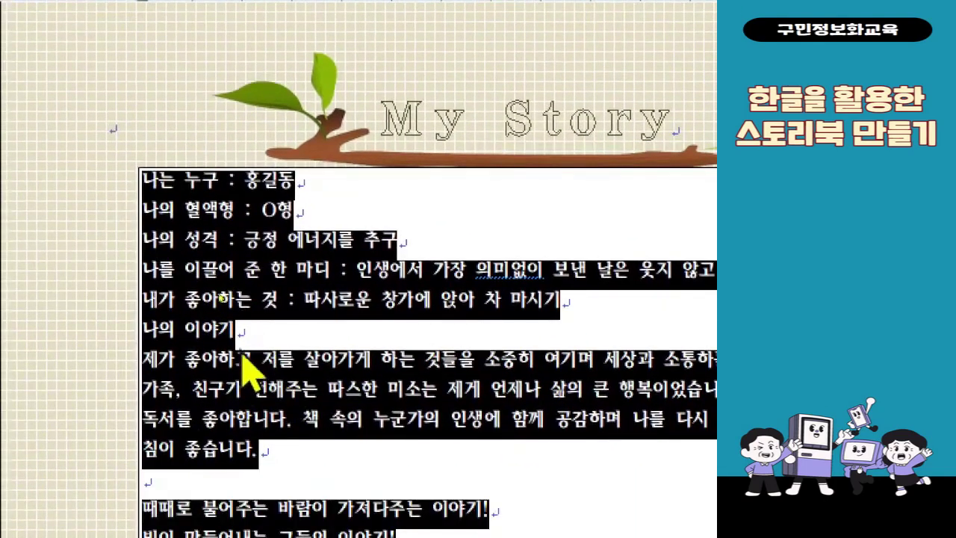
Step: Set the letter spacing (자간) of the selected text in the box to -7% through the character shape settings
right_click(230, 367)
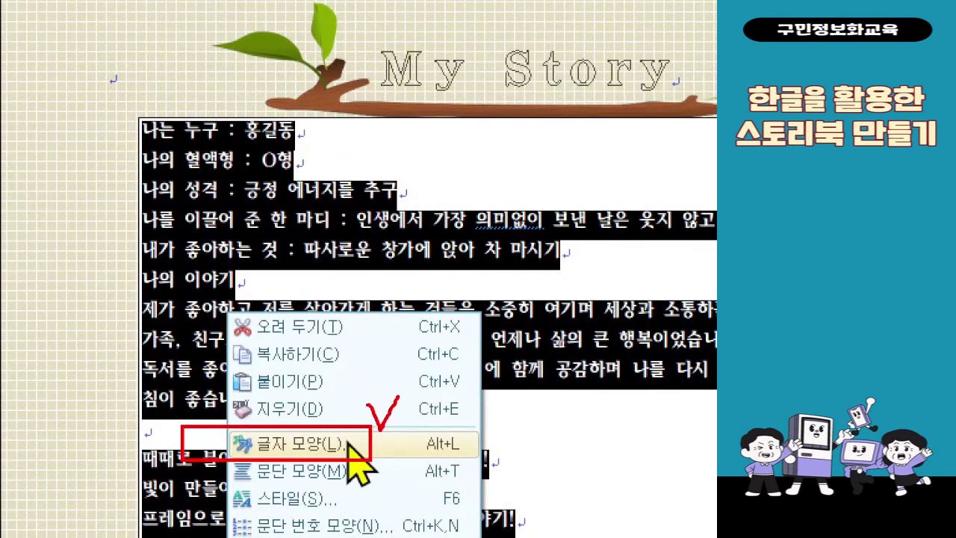
key(Escape)
right_click(228, 351)
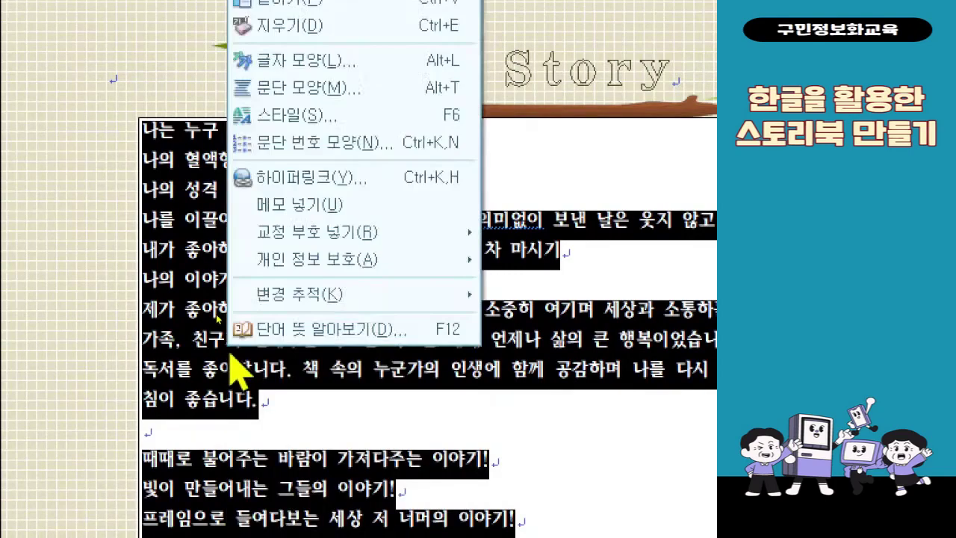
click(394, 69)
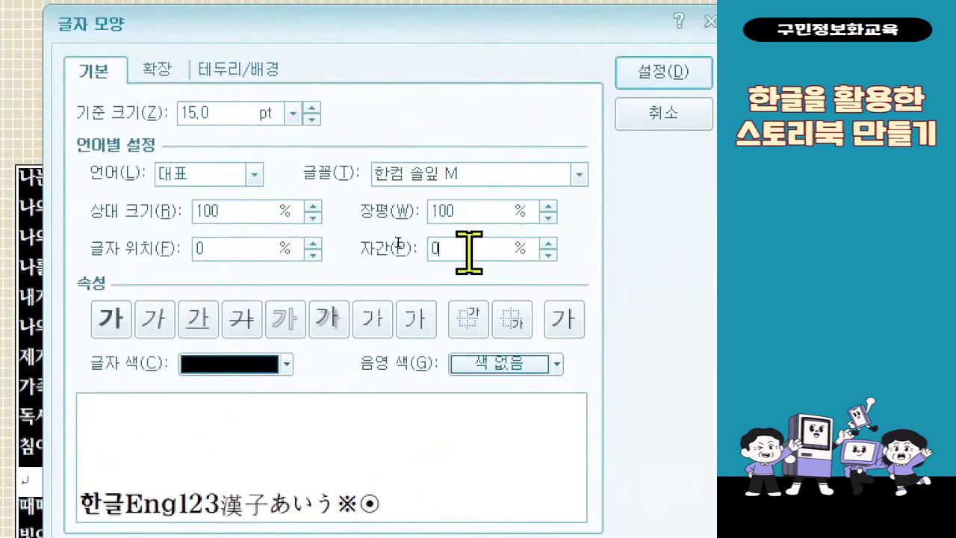
double_click(469, 252)
text(-7)
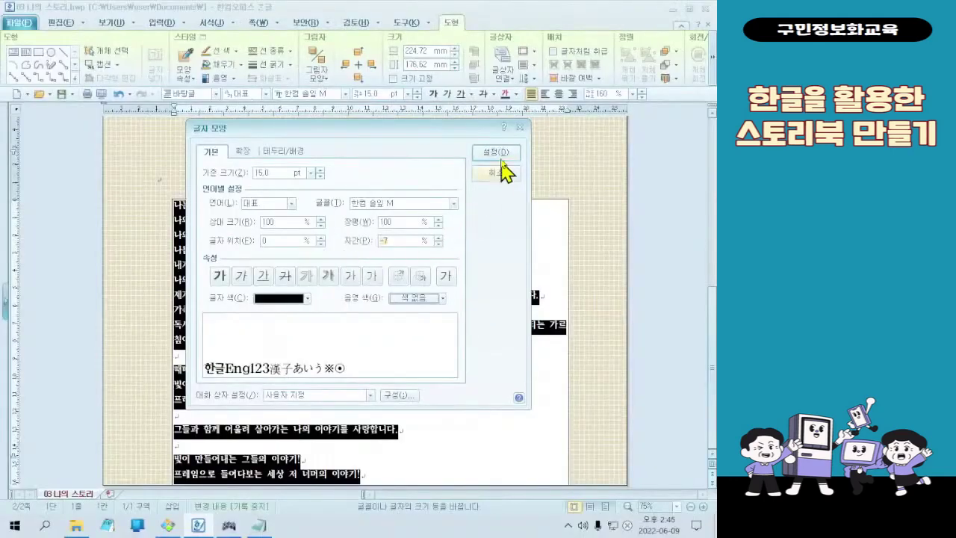
click(663, 75)
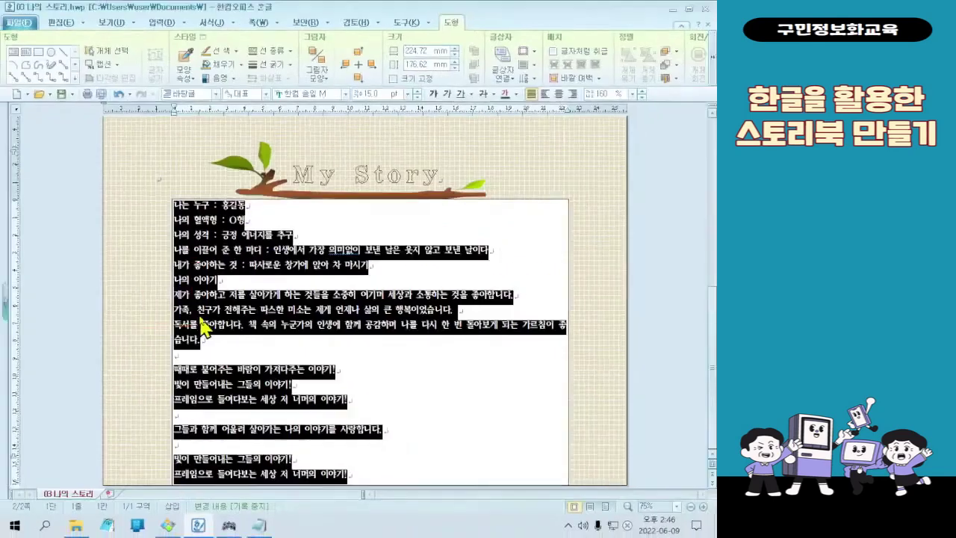
Step: Widen the large text box under My Story on both sides to 260 mm, then deselect it
click(82, 305)
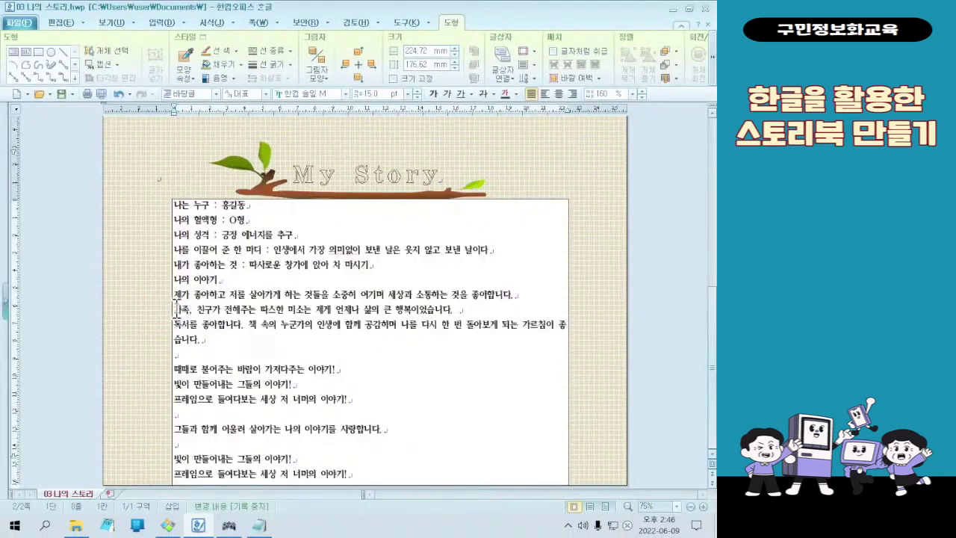
click(174, 307)
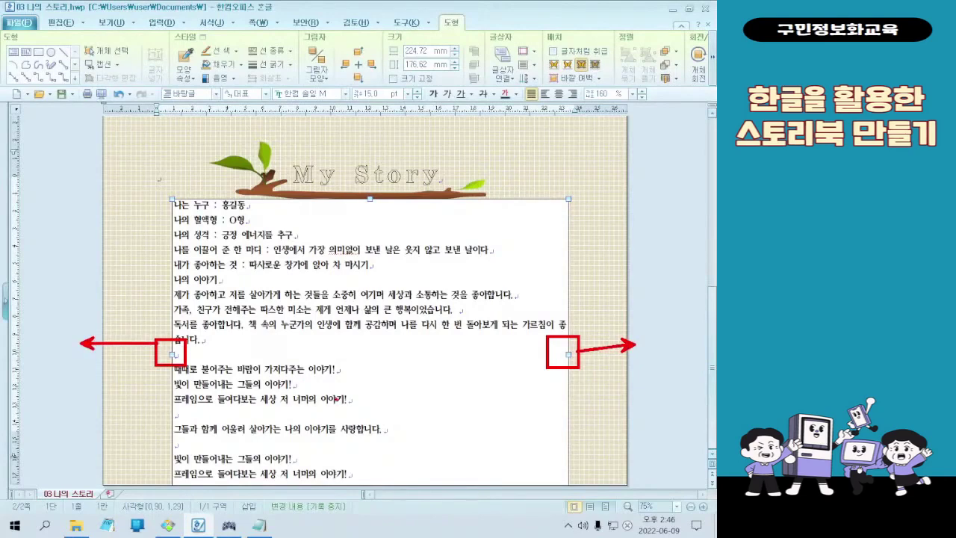
drag(172, 354, 136, 343)
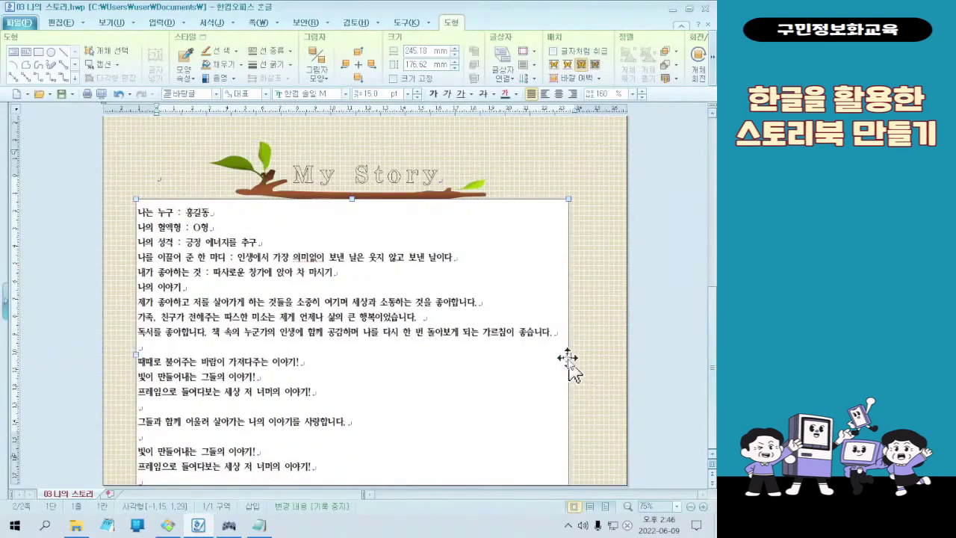
drag(566, 354, 595, 352)
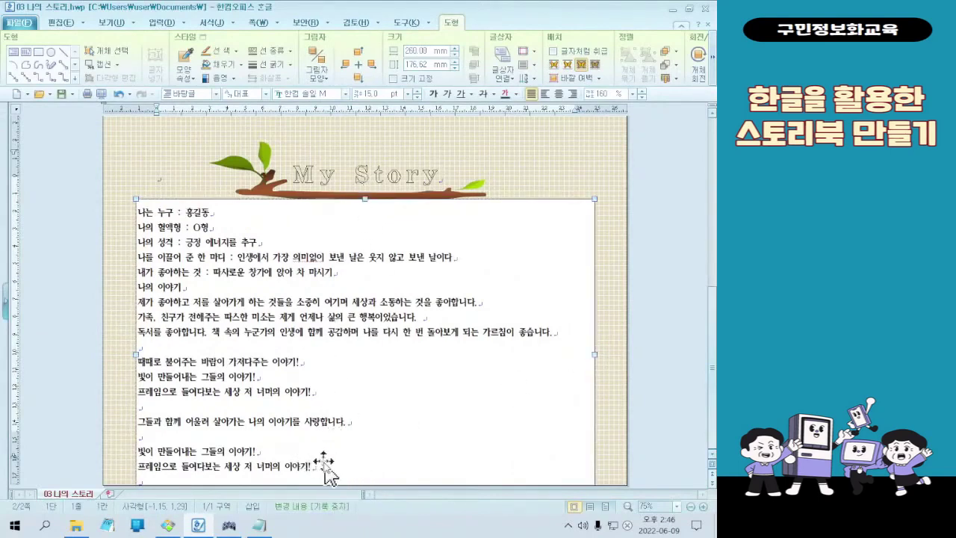
click(171, 155)
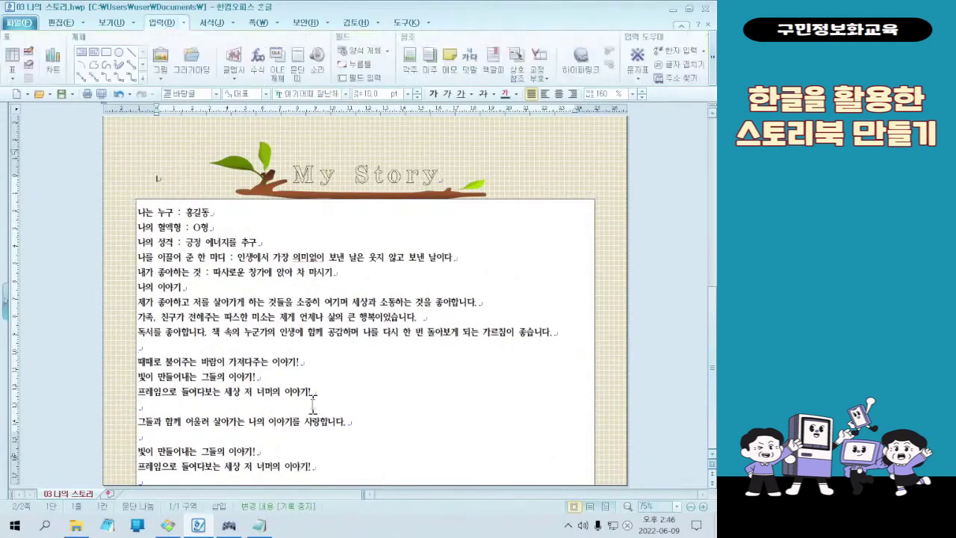
Step: Remove the empty line above the final 그들과 함께 어울려 살아가는 나의 이야기를 사랑합니다. sentence, keeping that sentence on its own line
click(338, 465)
key(Delete)
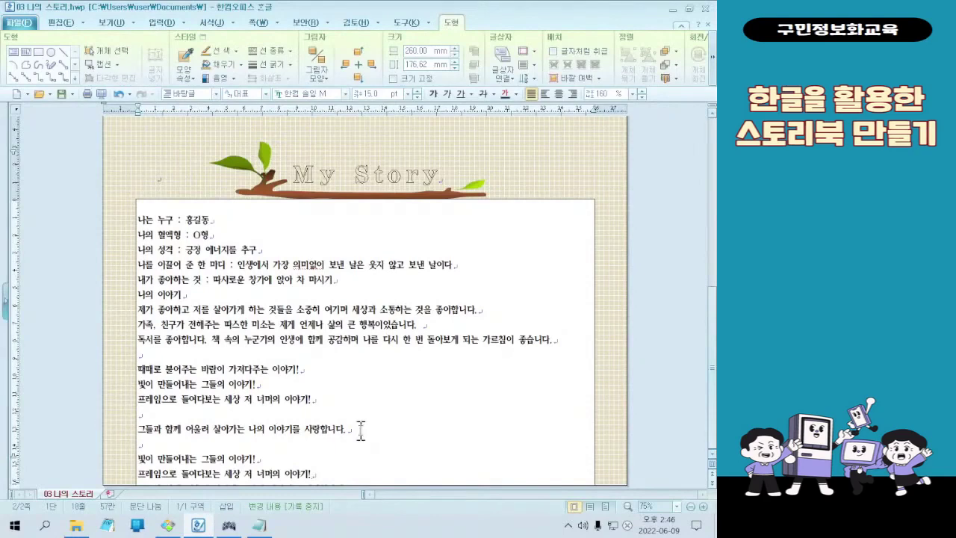
mouse_move(304, 460)
mouse_down()
mouse_move(295, 506)
mouse_move(294, 461)
mouse_up()
click(323, 474)
text(그들과 함께 어울려 살아가는 나의 이야기를 사랑합니다.)
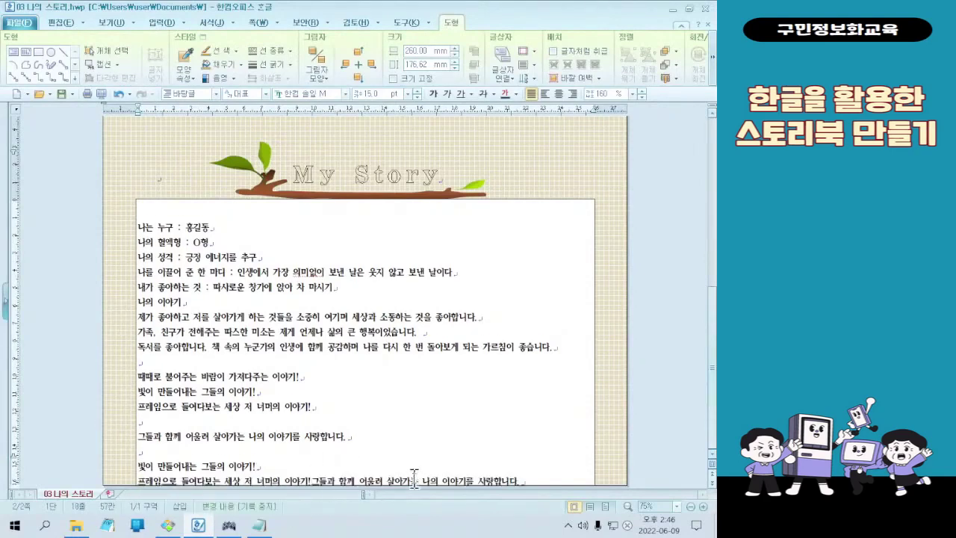
key(Return)
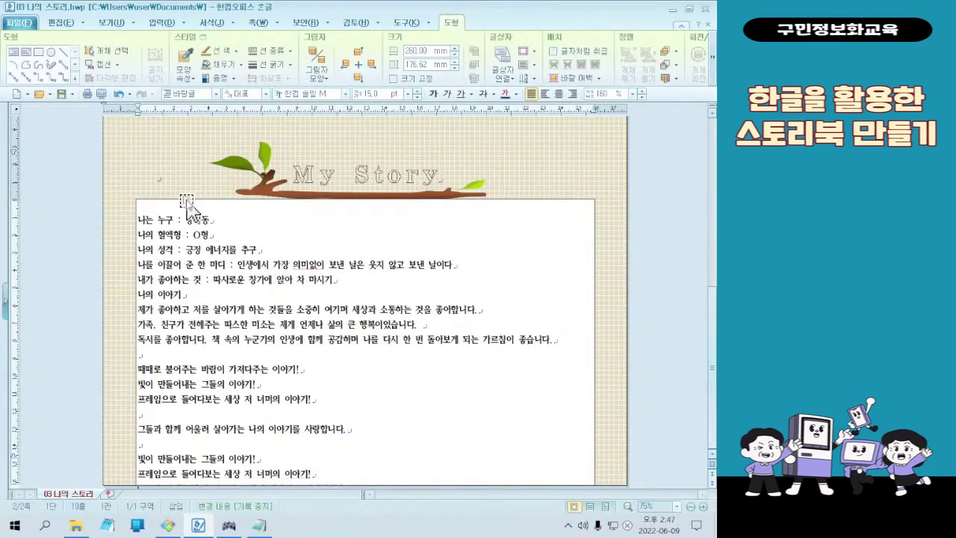
Step: Move the large text box up over the lower part of the My Story title and review its placement on the page
click(188, 201)
drag(189, 183, 191, 158)
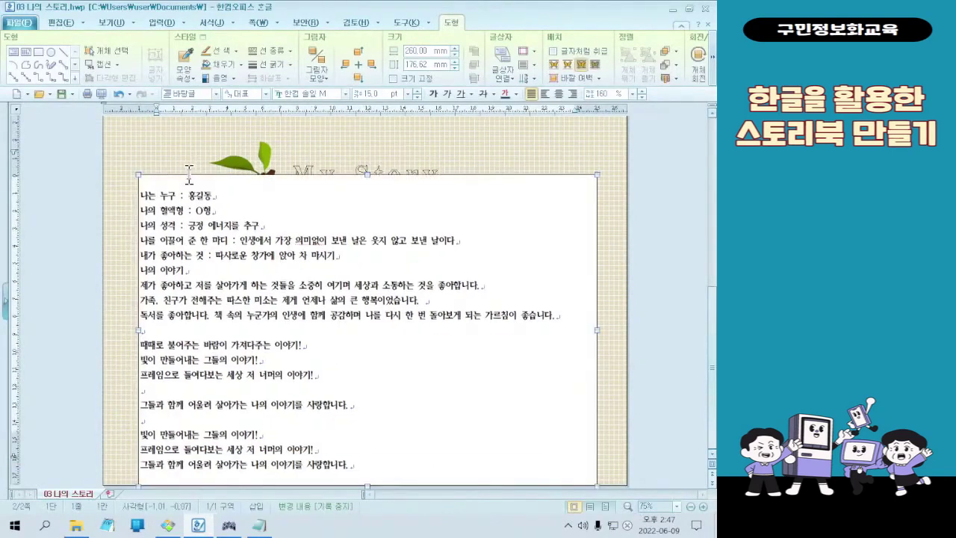
click(192, 160)
click(189, 180)
click(97, 277)
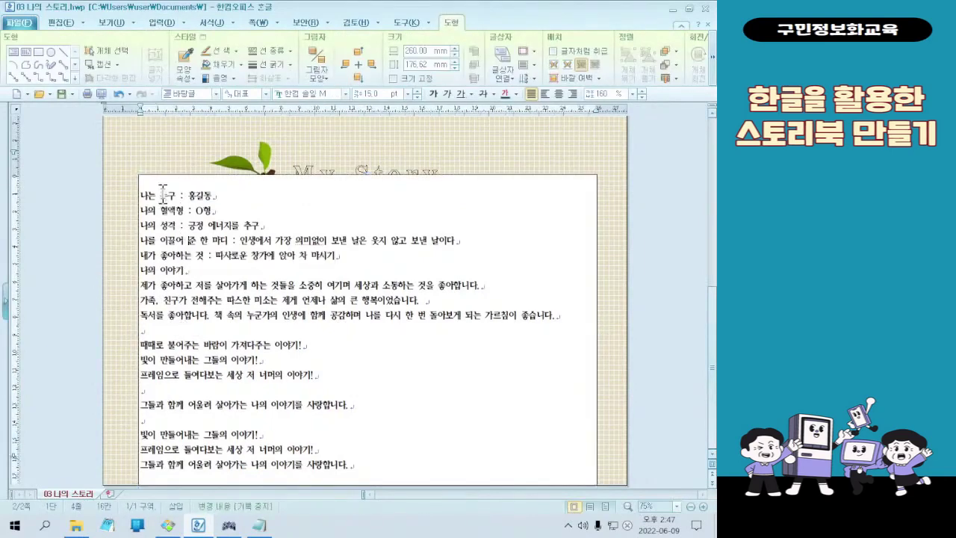
scroll(339, 216, up, 3)
click(257, 383)
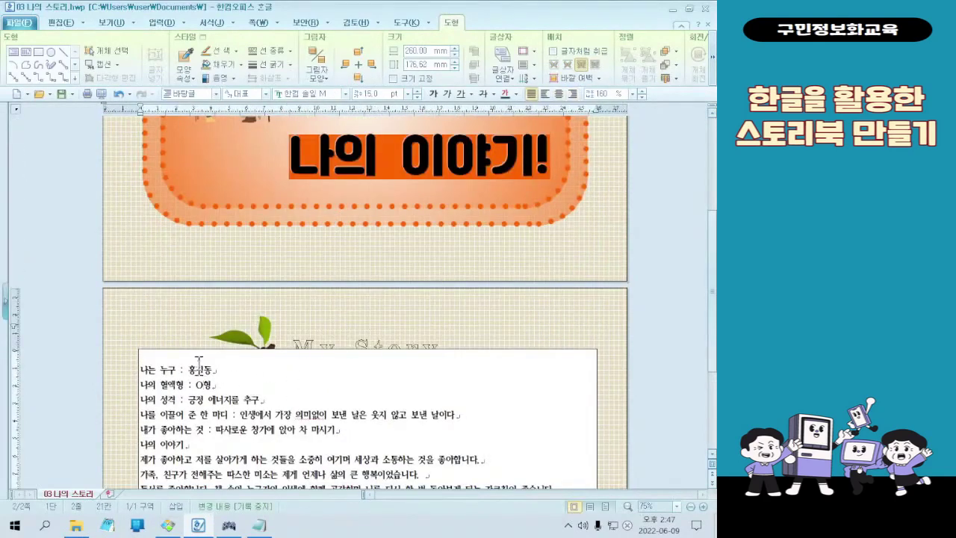
scroll(291, 395, down, 2)
scroll(307, 408, down, 2)
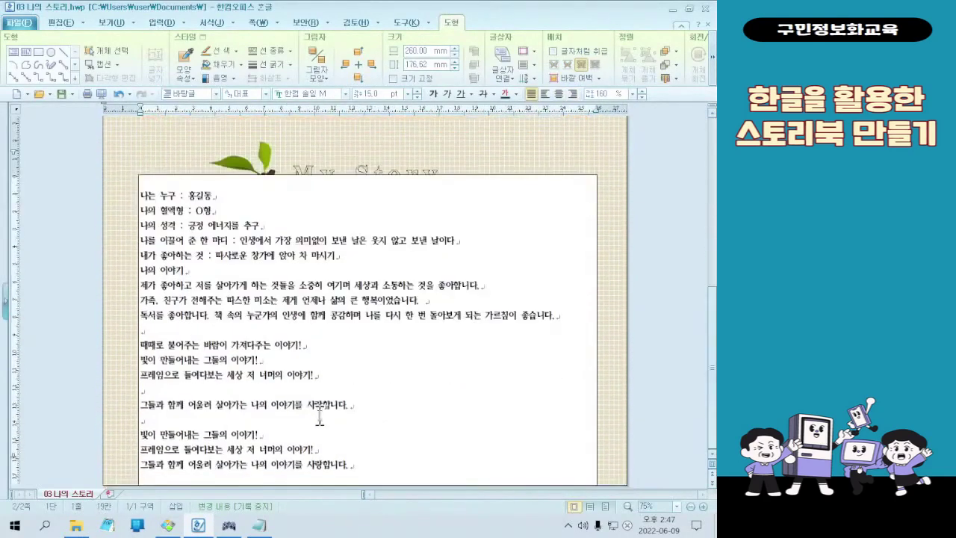
Step: Shorten the large text box from its lower edge to a height of 167.75 mm
click(374, 464)
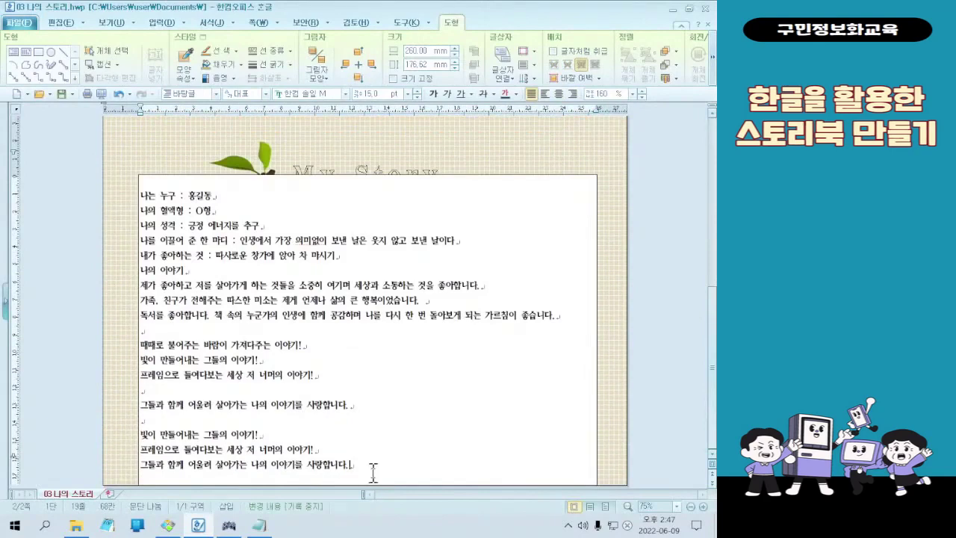
click(396, 180)
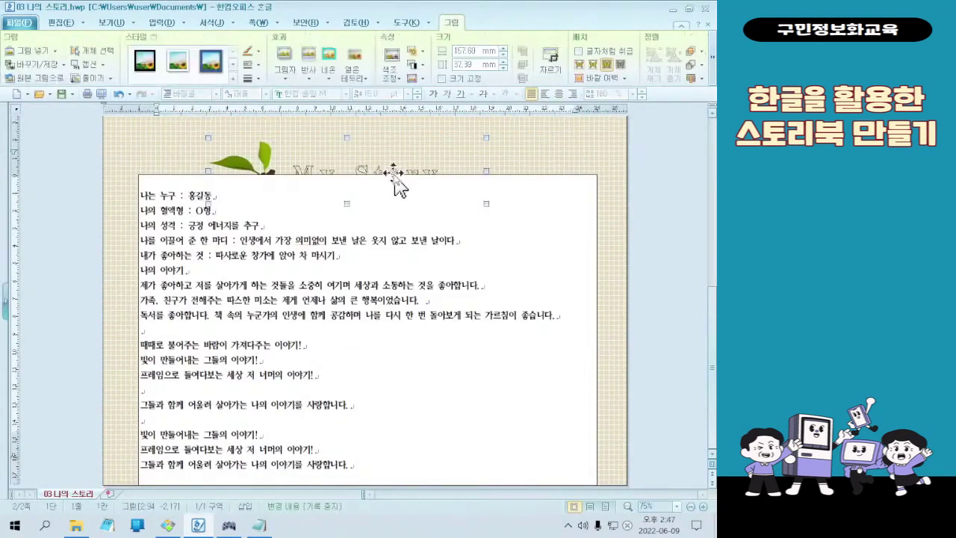
click(568, 175)
drag(367, 486, 368, 473)
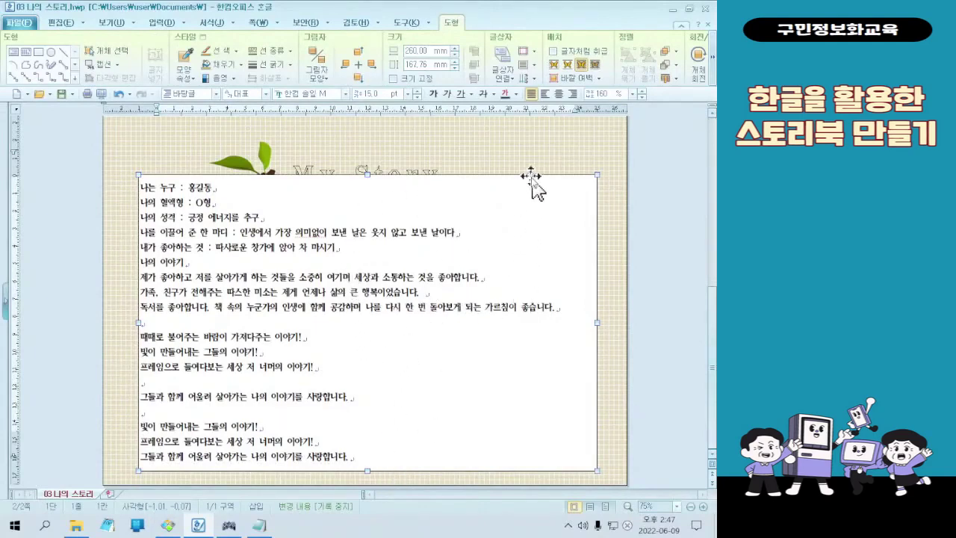
click(424, 156)
drag(424, 155, 328, 209)
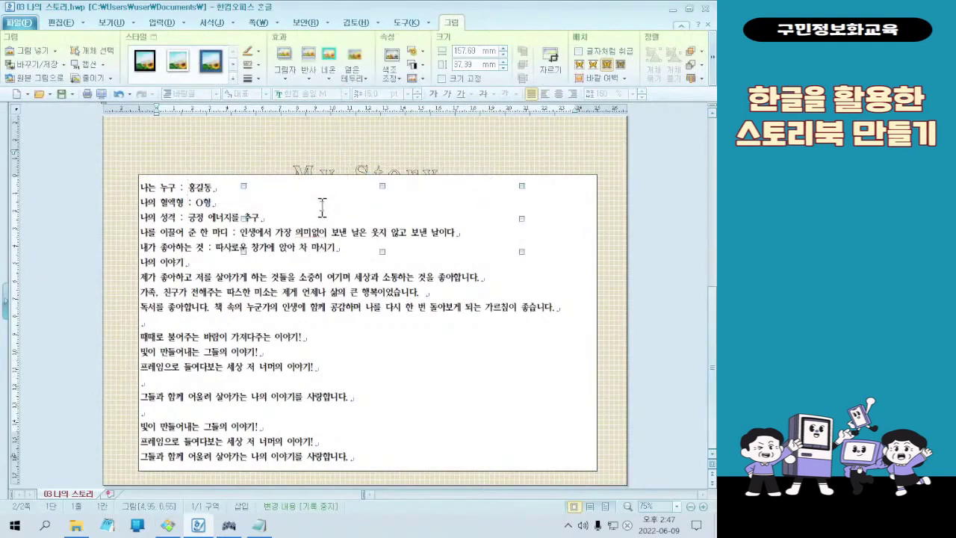
key(ctrl+z)
Step: Move the branch picture aside to the left and raise the My Story title box above the large text box
drag(262, 162, 166, 173)
click(411, 158)
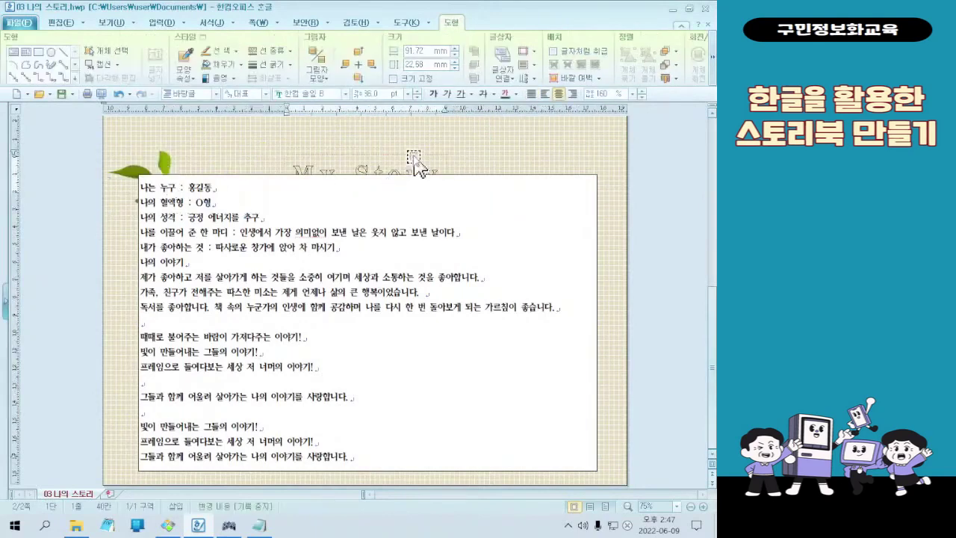
click(415, 157)
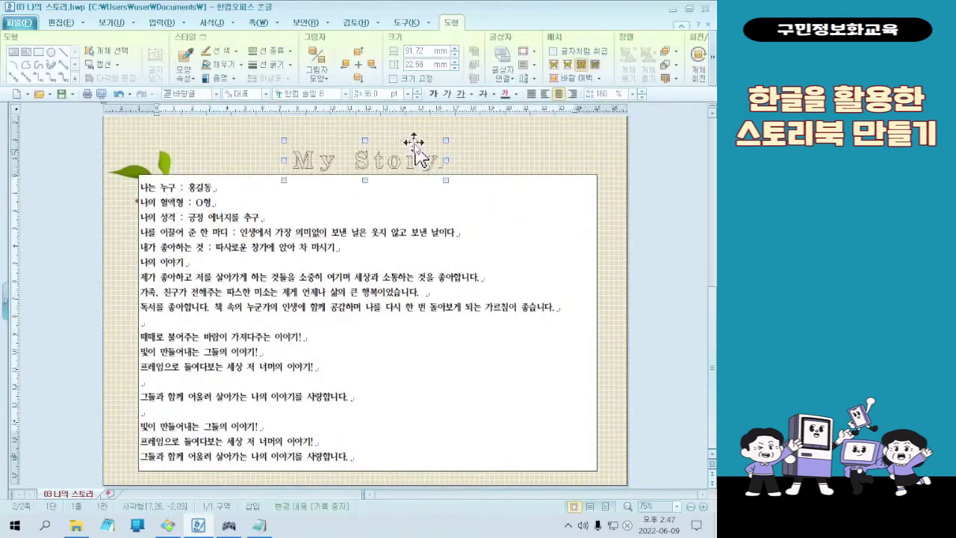
drag(416, 148, 413, 143)
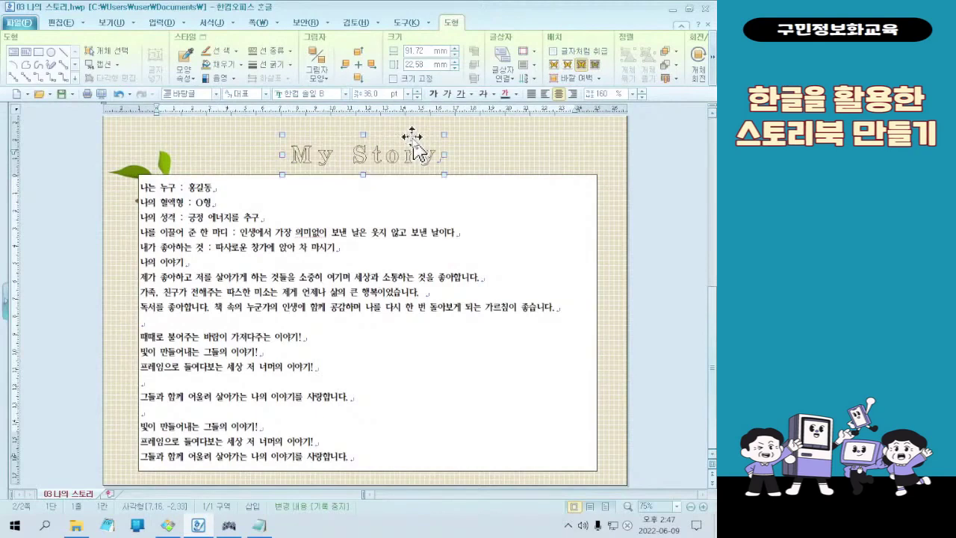
Step: Move the branch picture back beneath the My Story title, with the branch resting on the text box's upper edge
scroll(416, 154, up, 1)
drag(139, 200, 238, 168)
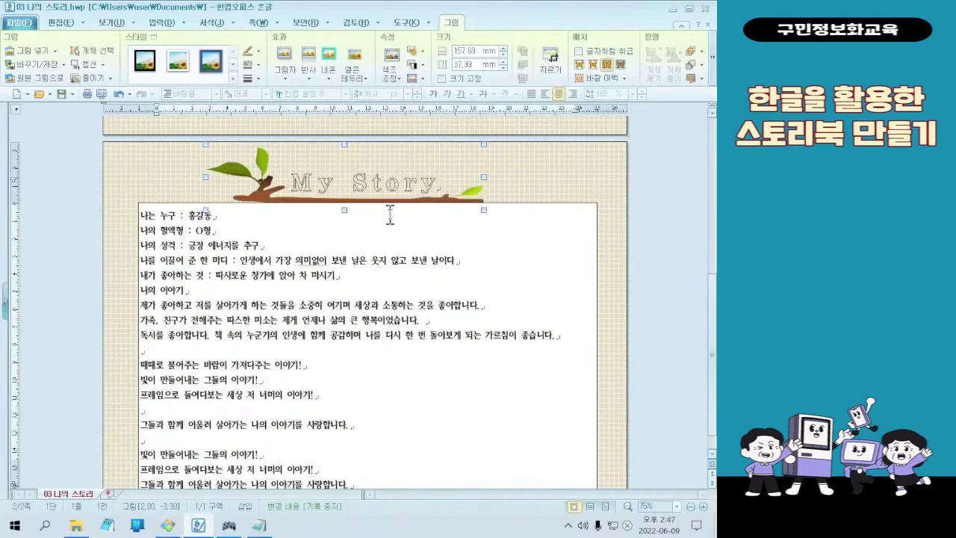
scroll(429, 284, down, 1)
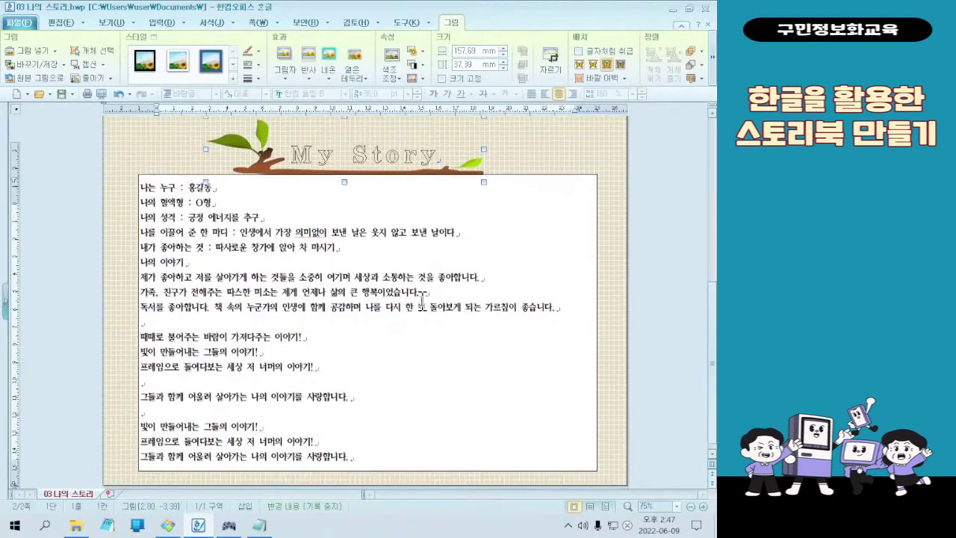
scroll(421, 302, up, 2)
scroll(422, 302, down, 1)
scroll(433, 299, up, 2)
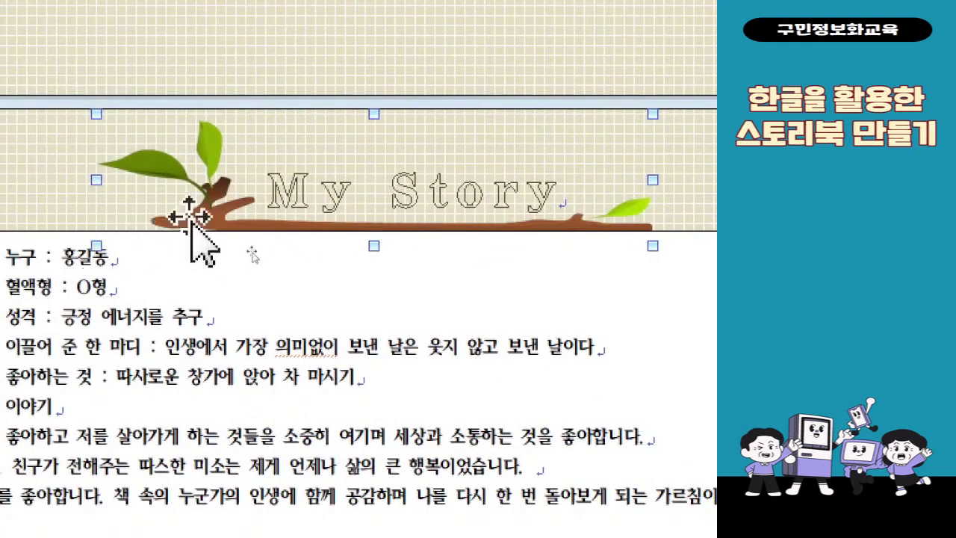
Step: Send the branch picture to the back (맨 뒤로), then check that the title box and the picture can each be selected
right_click(117, 218)
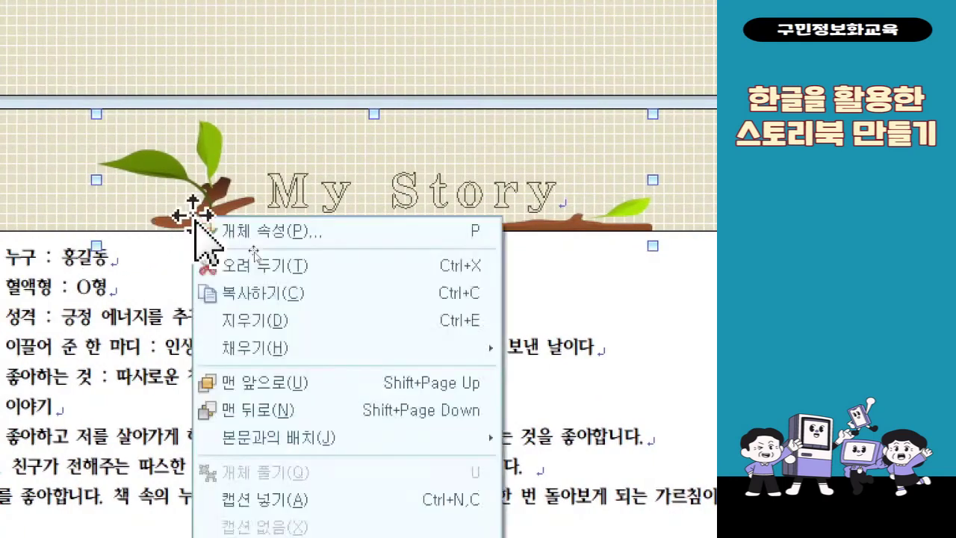
click(306, 413)
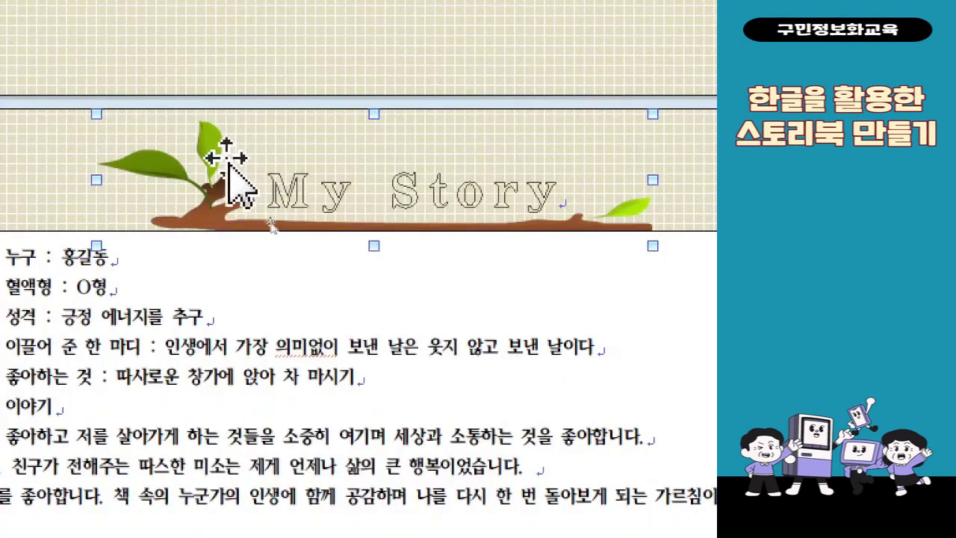
right_click(225, 159)
click(281, 362)
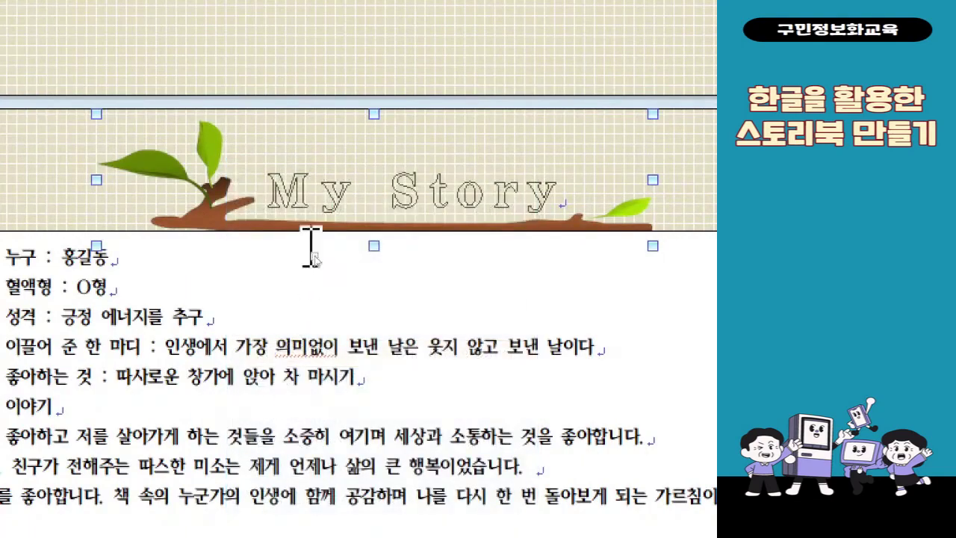
click(315, 203)
click(319, 155)
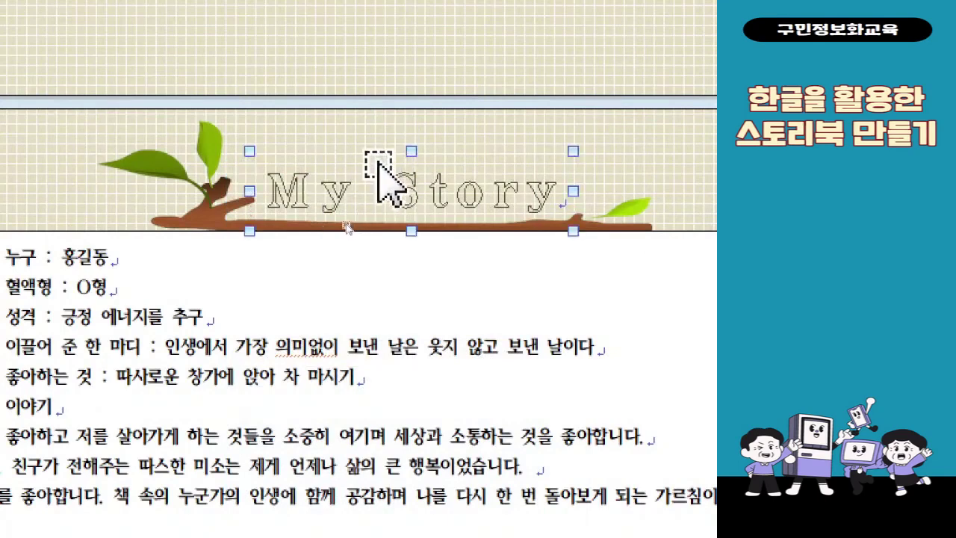
click(196, 220)
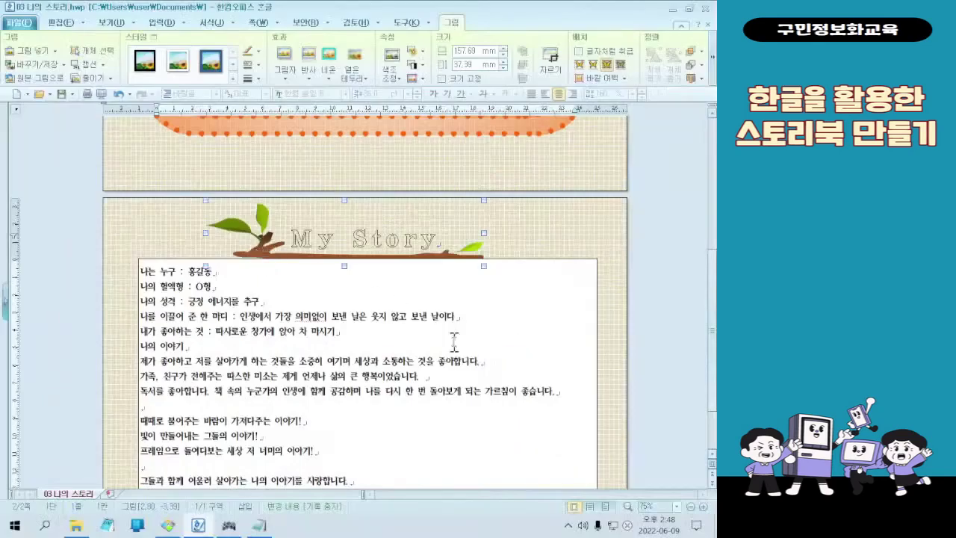
Step: Switch to the finished sample image to compare the page layout, then close it
scroll(670, 354, down, 3)
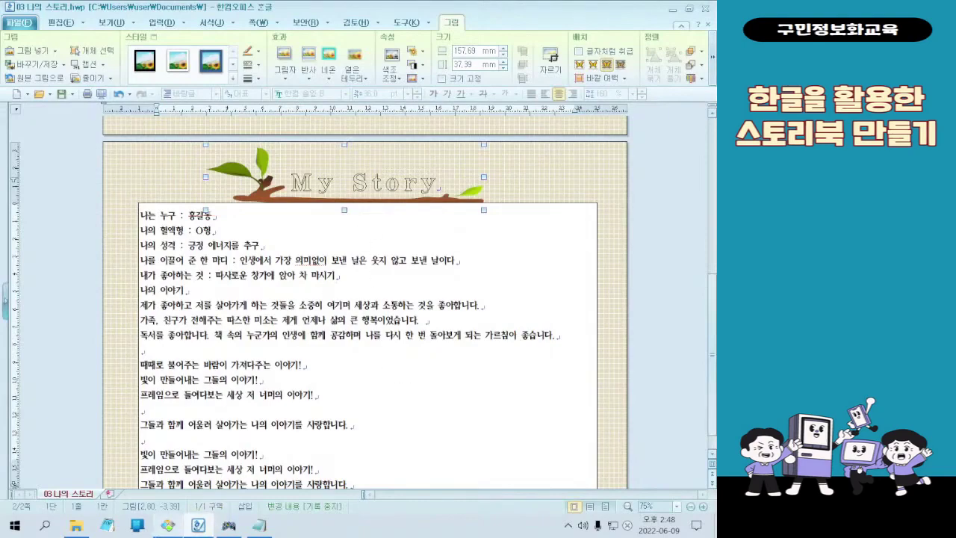
click(169, 526)
click(706, 8)
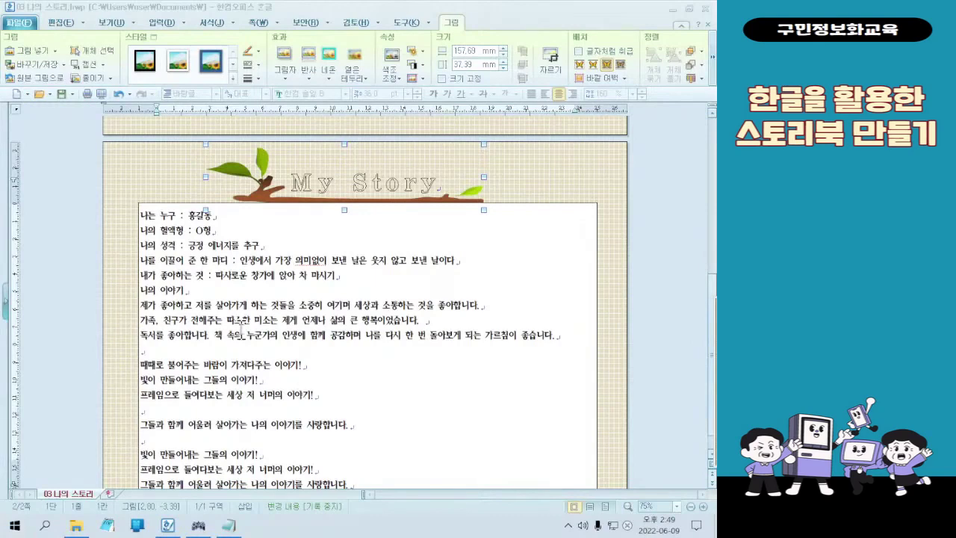
Step: Send the large self-introduction text box to the back (맨 뒤로) so the branch picture lies in front of it
click(565, 203)
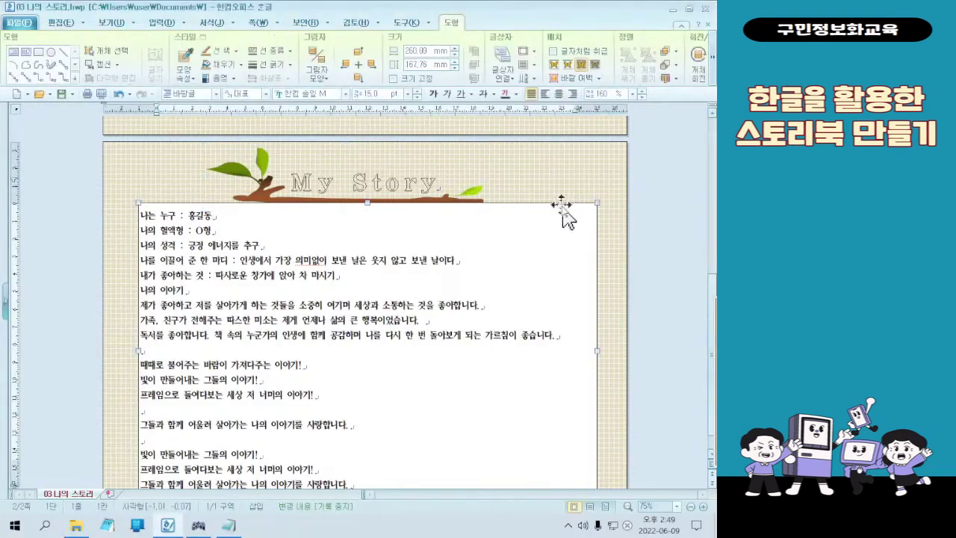
key(ctrl)
key(ctrl)
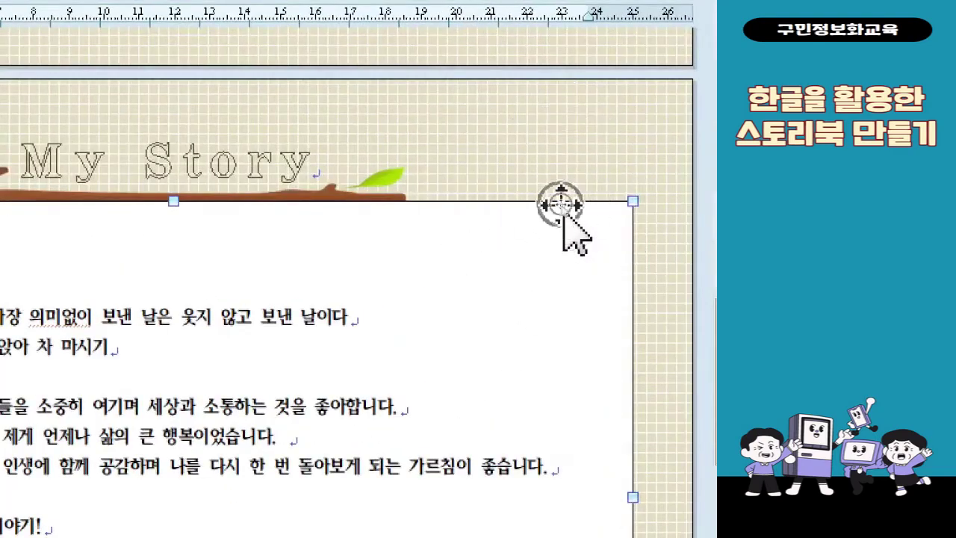
right_click(562, 205)
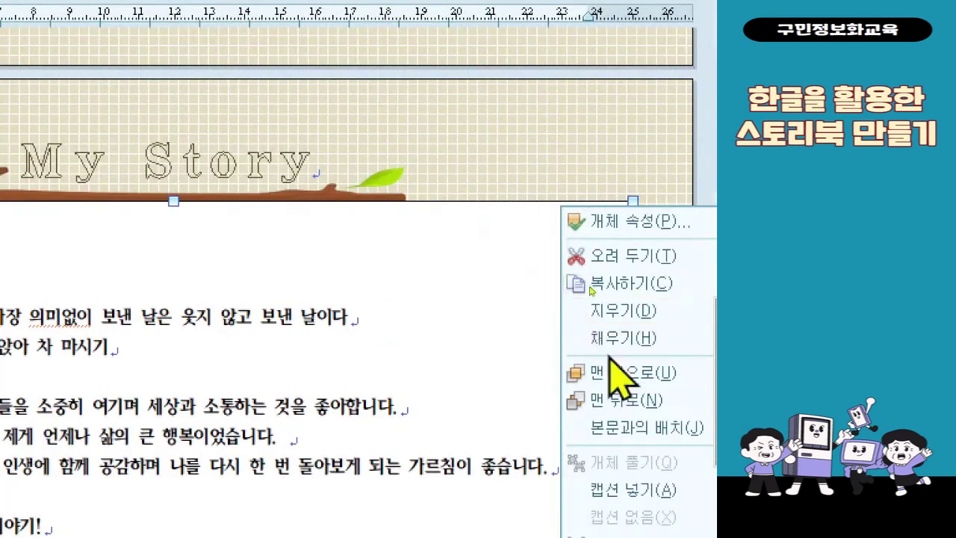
click(631, 417)
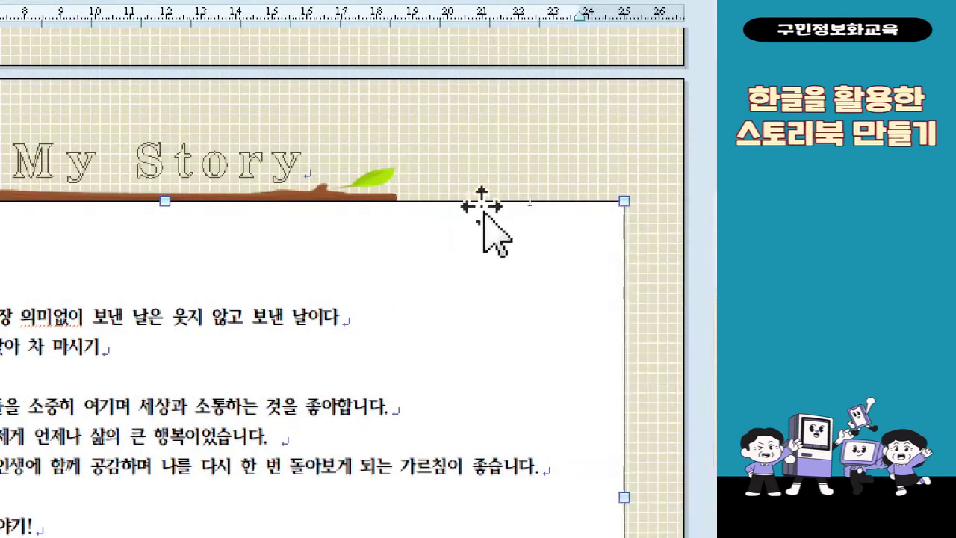
right_click(486, 206)
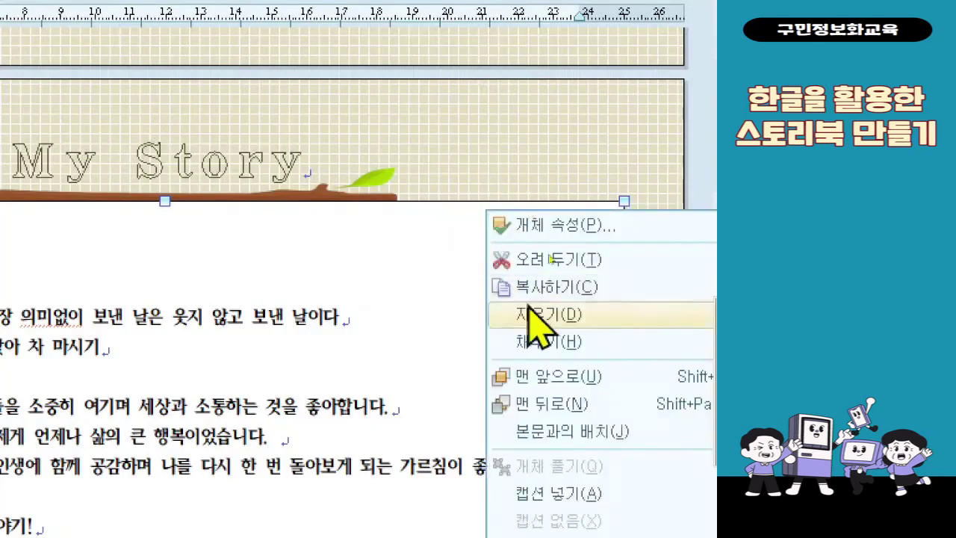
click(572, 401)
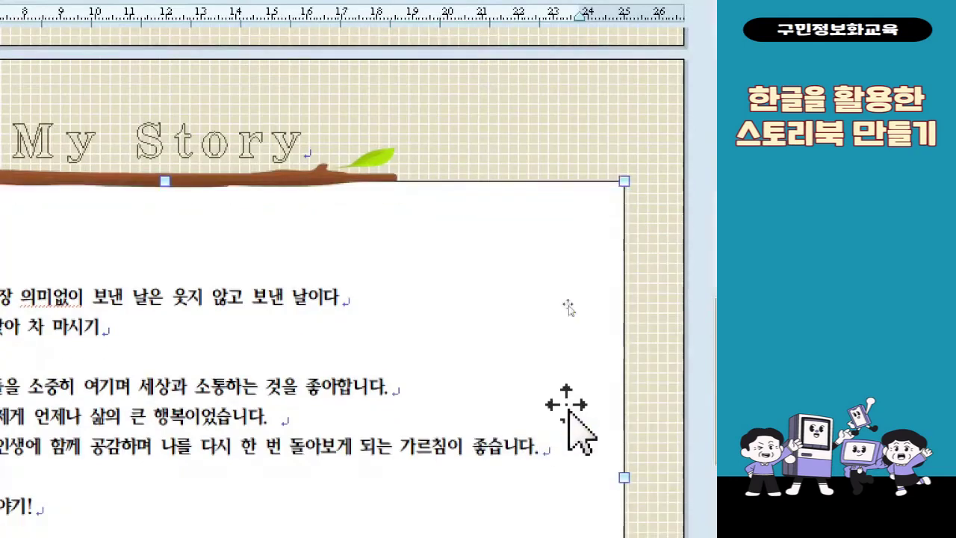
Step: Place the self-introduction text box behind the text (글 뒤로) and align it horizontally to the centre (가운데) of the paper
double_click(566, 193)
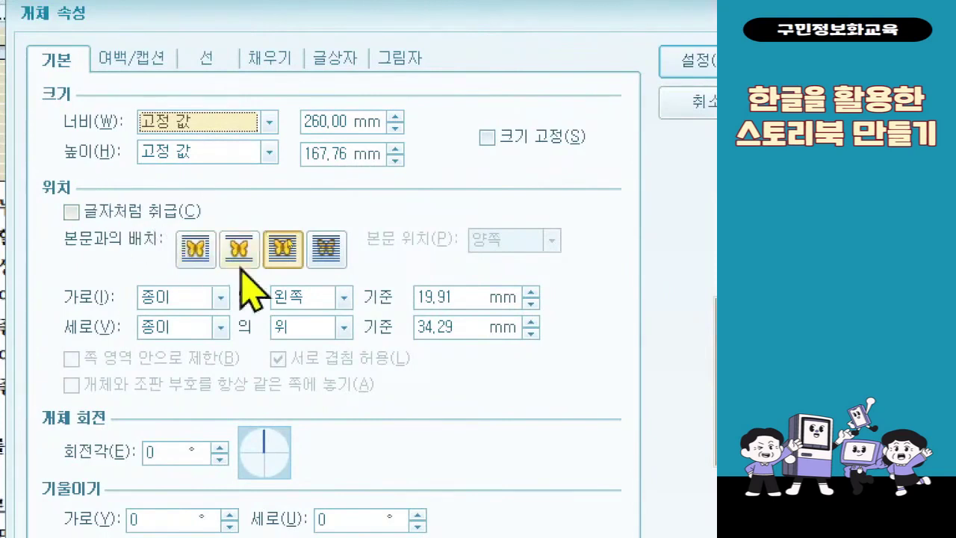
click(320, 245)
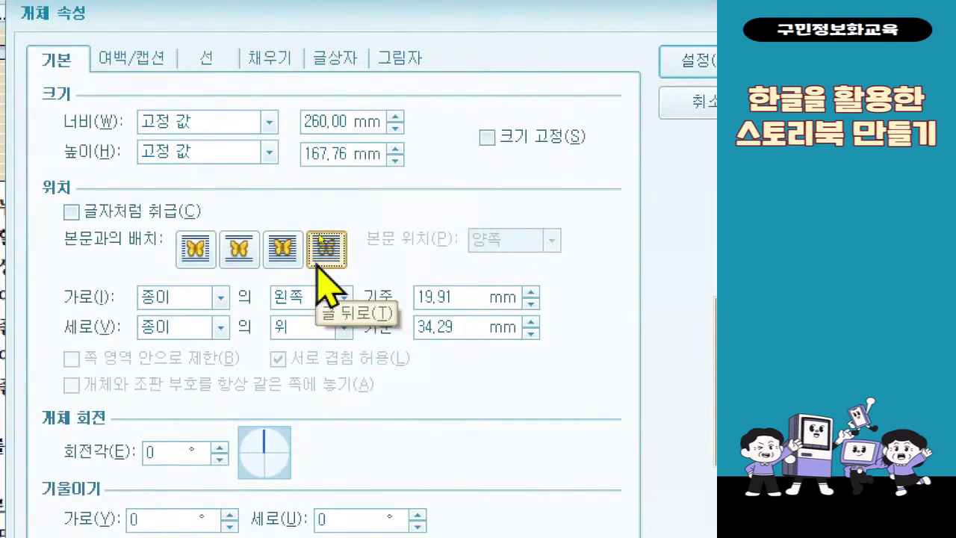
click(343, 299)
click(340, 336)
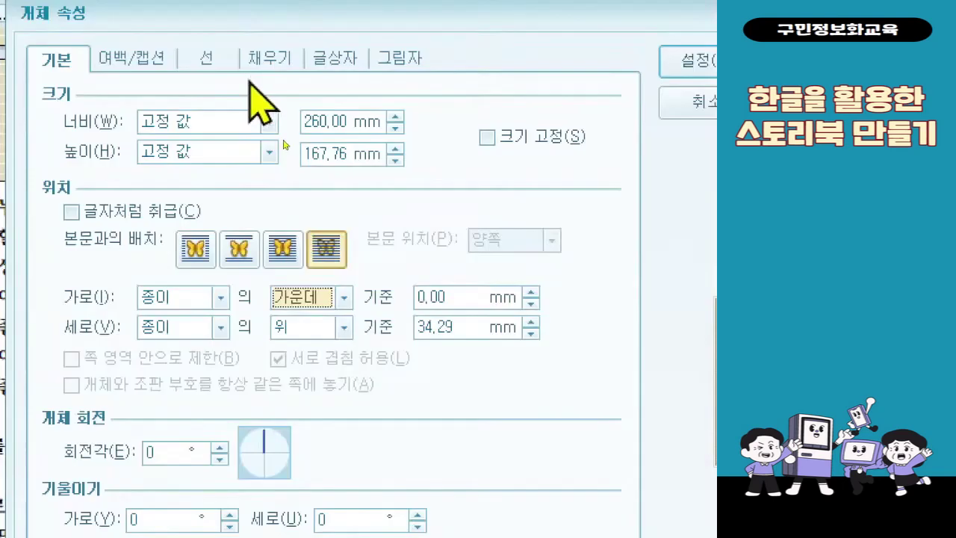
Step: Set the text box's border line to white from the 기본 colour theme, with a thickness of 1.5 mm
click(224, 60)
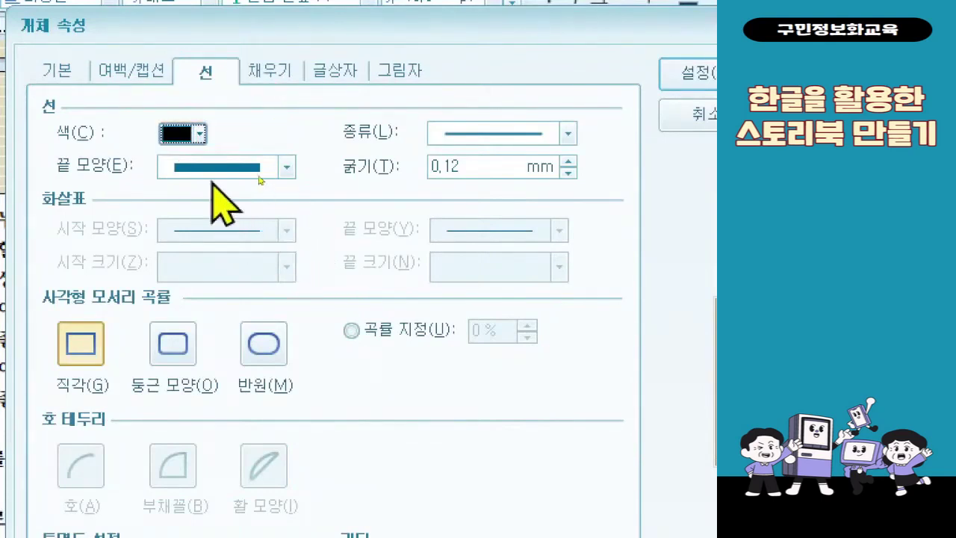
click(180, 133)
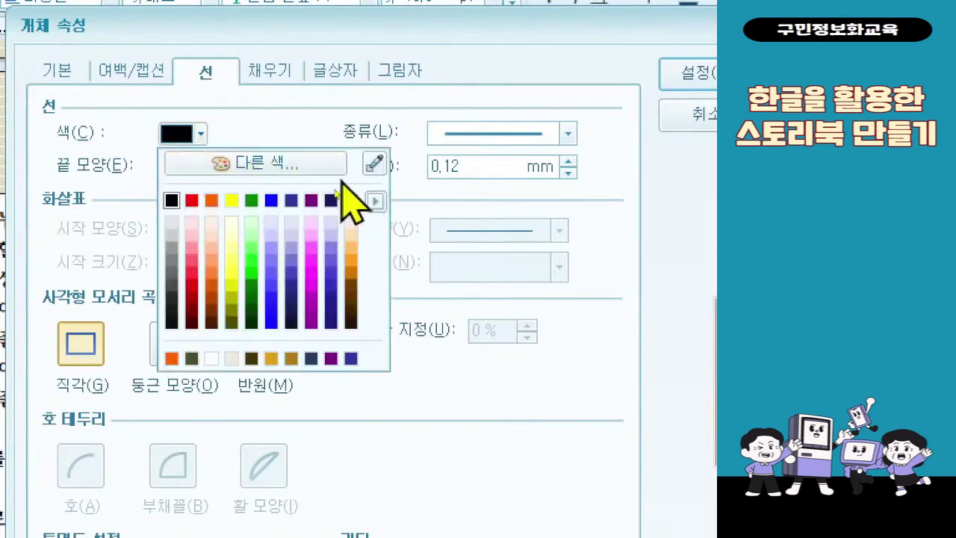
click(379, 201)
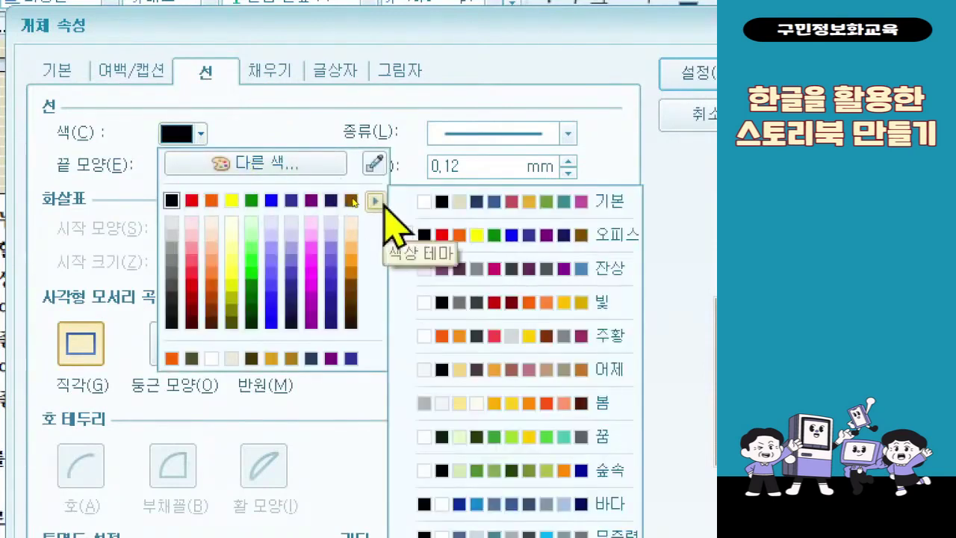
click(519, 207)
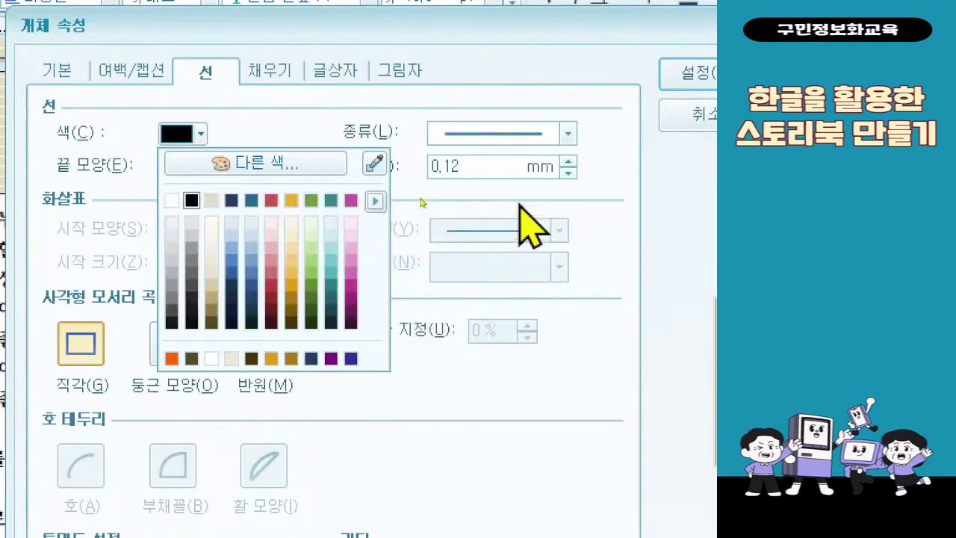
click(172, 200)
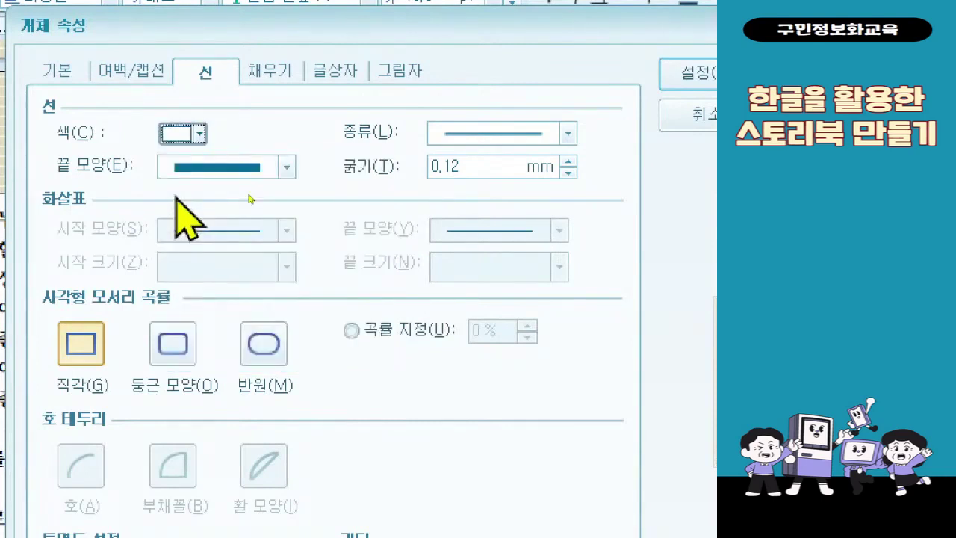
click(439, 166)
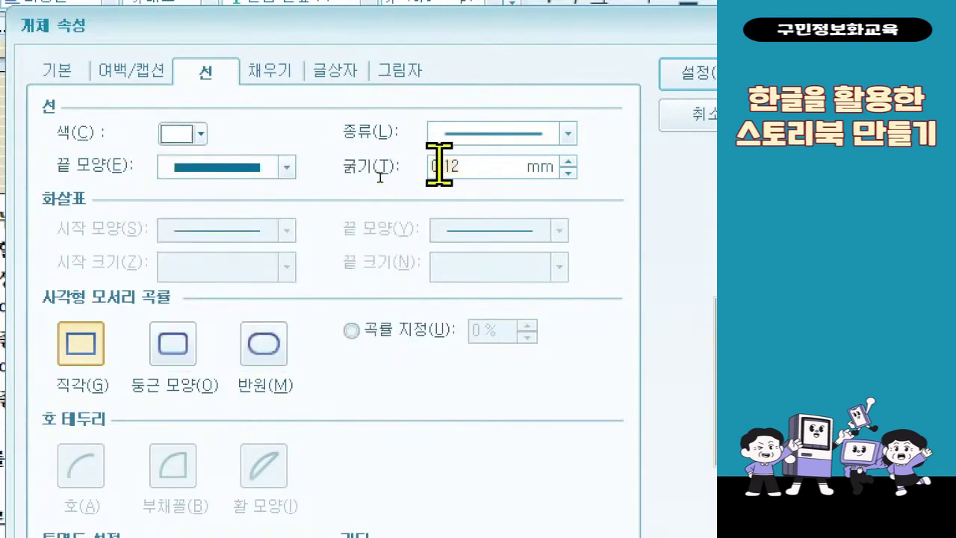
text(1,5)
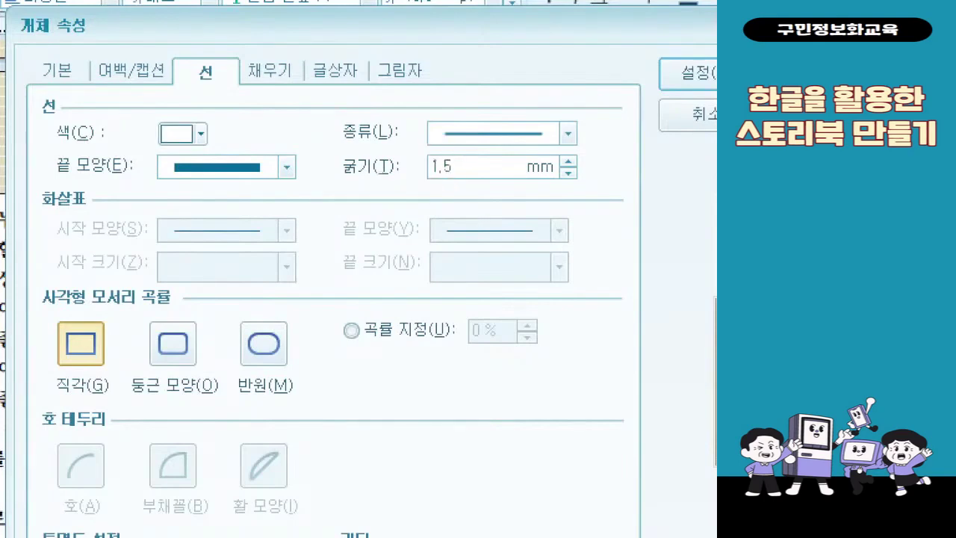
drag(325, 153, 466, 188)
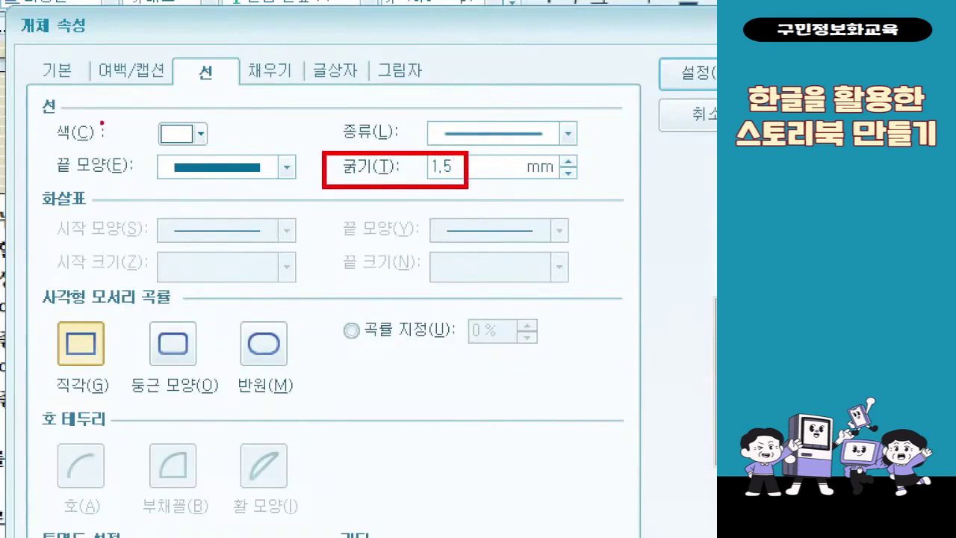
drag(40, 114, 222, 151)
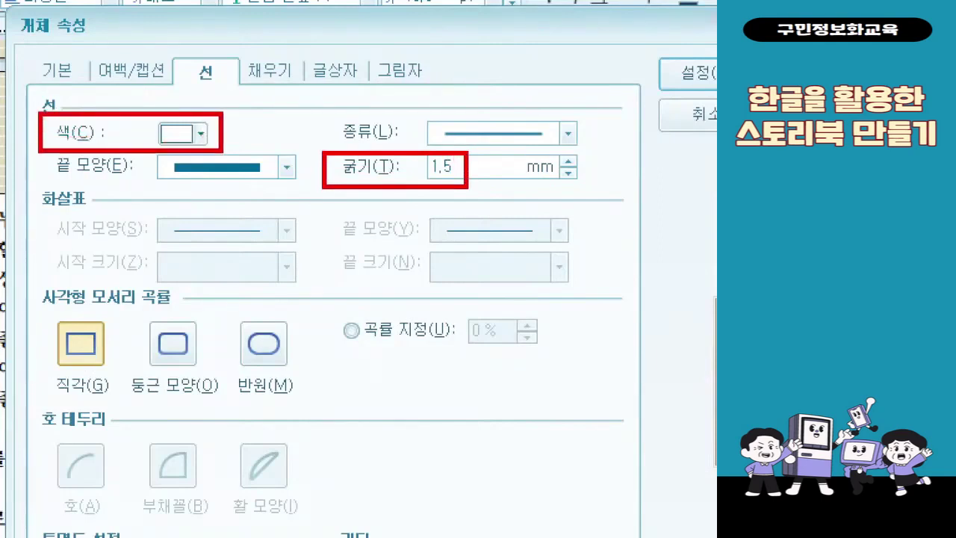
drag(315, 169, 223, 137)
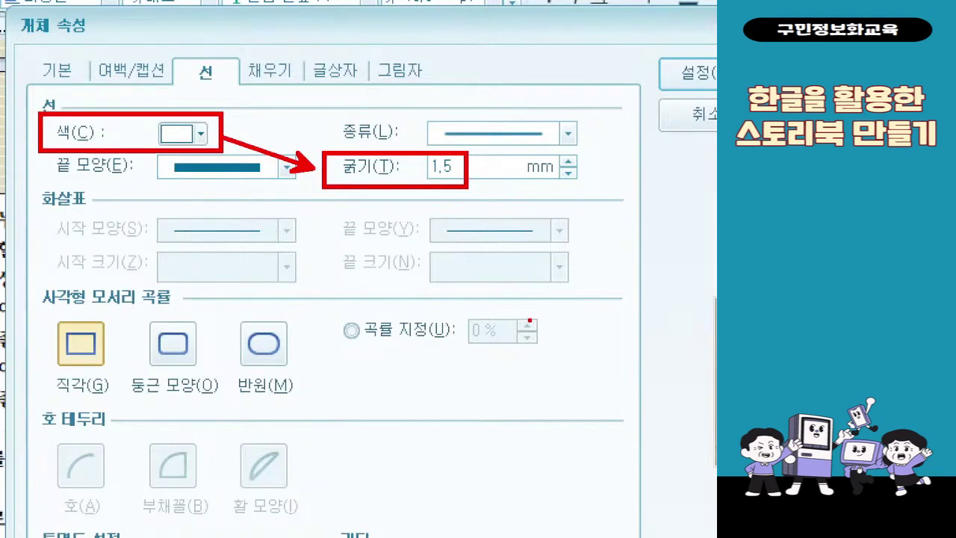
Step: Fill the text box with a solid tan face colour (면 색)
click(270, 78)
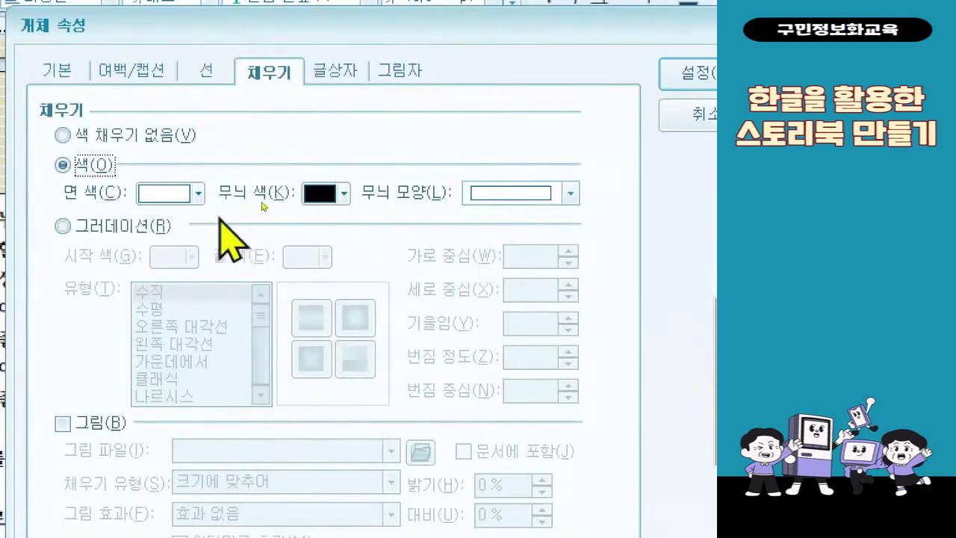
click(198, 193)
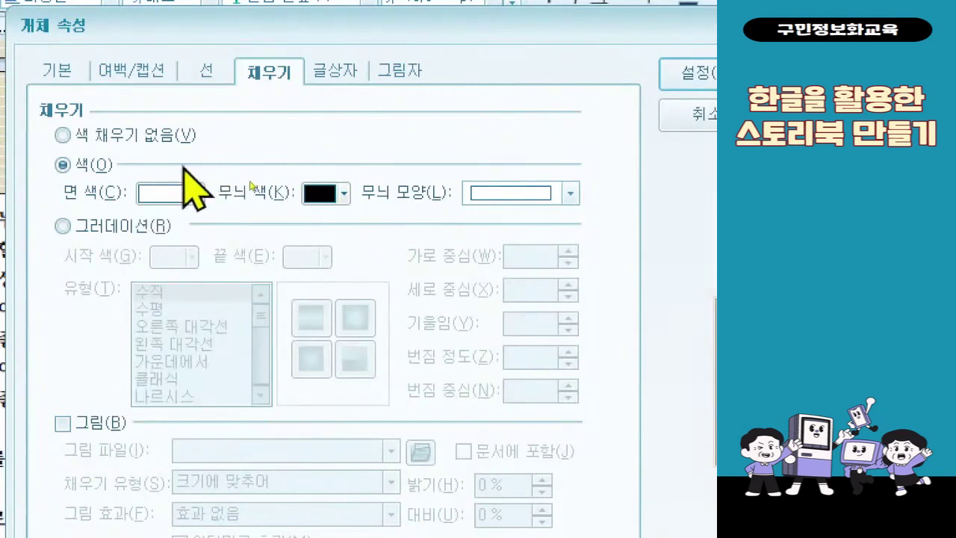
click(175, 193)
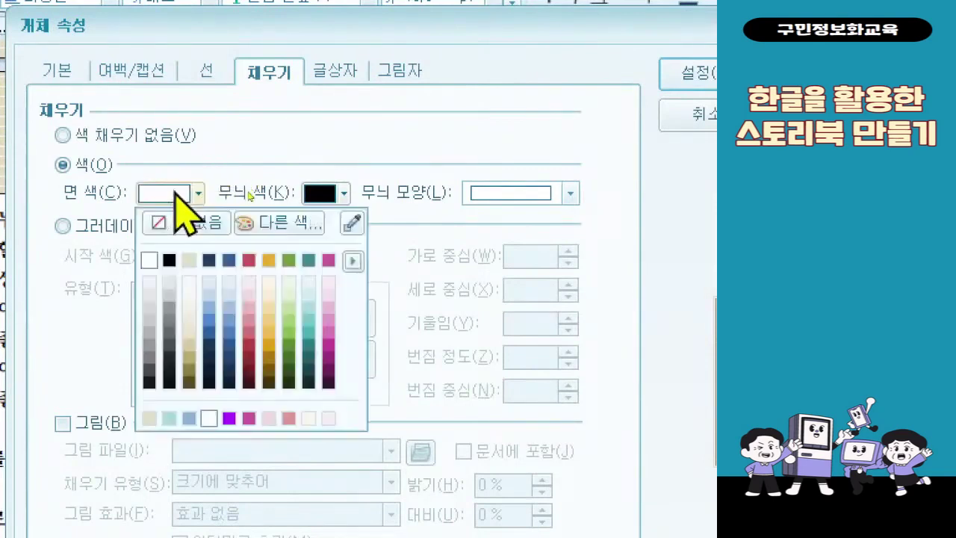
click(191, 345)
Step: Set the text box's left and right inner margins to 10 mm and apply the object properties
click(329, 72)
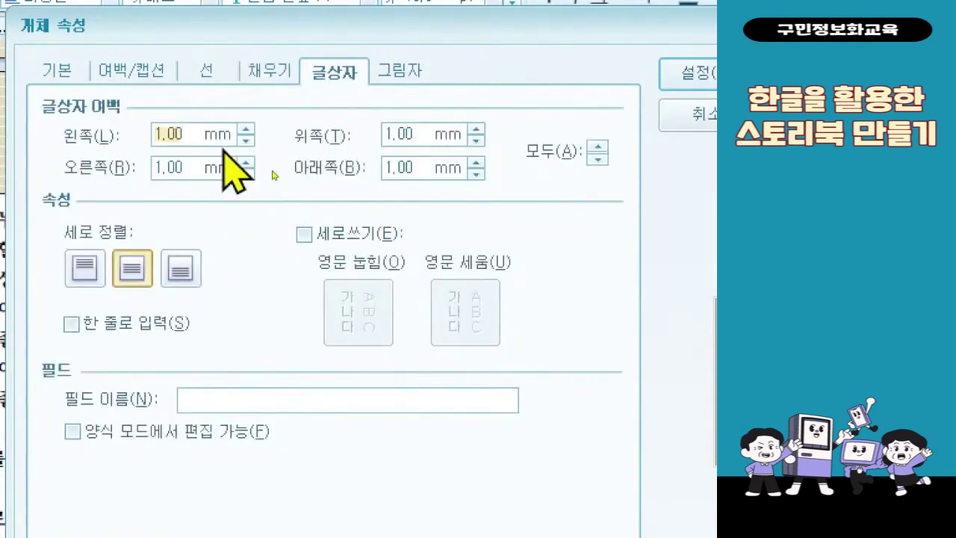
text(1)
key(Tab)
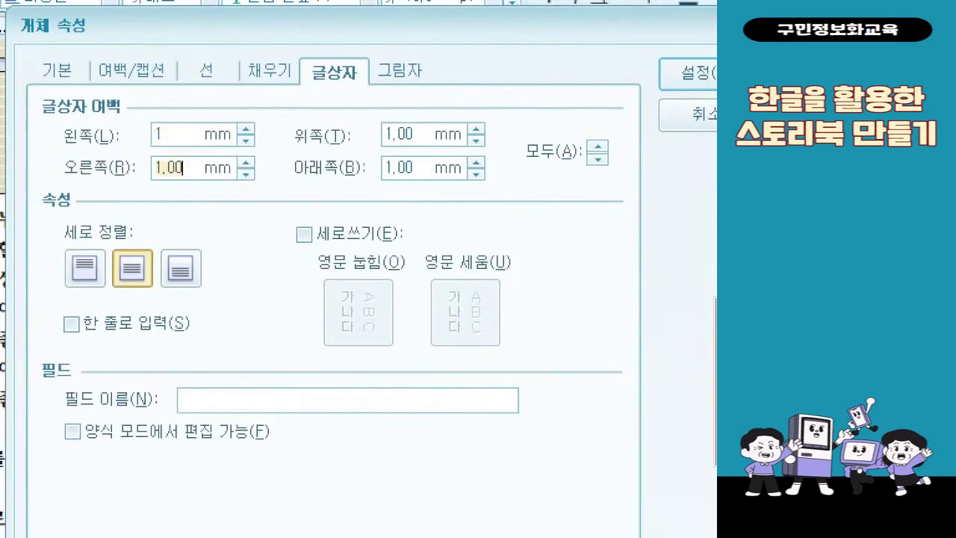
key(shift+Tab)
text(10)
key(Tab)
text(10)
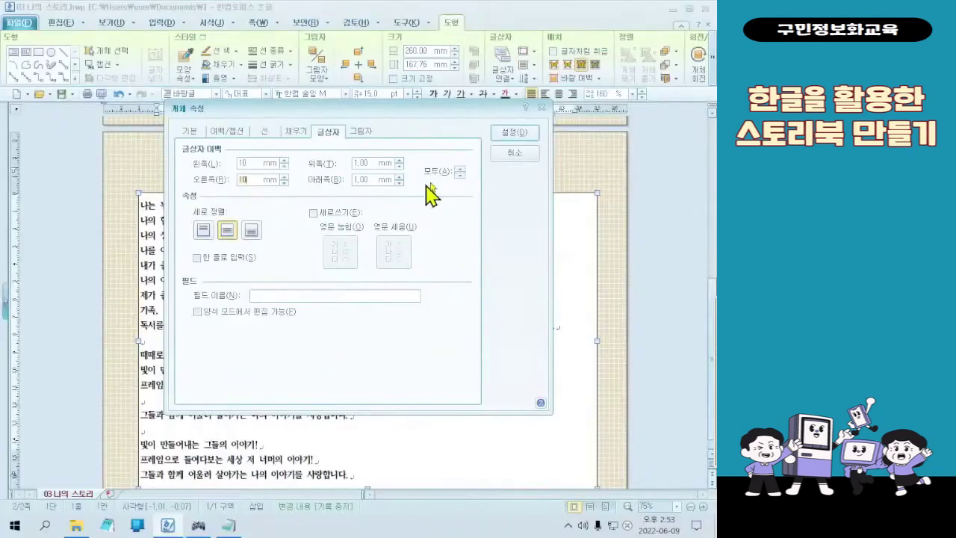
click(514, 135)
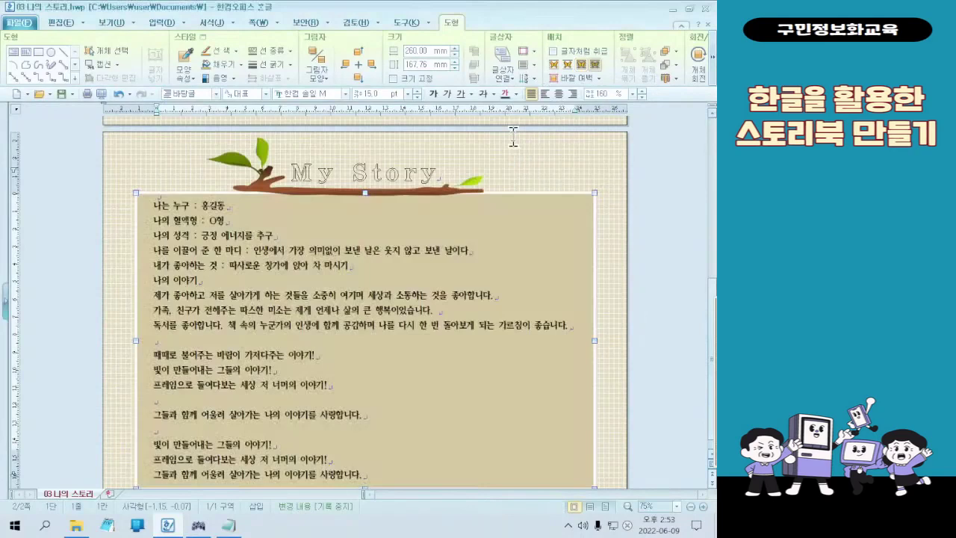
scroll(545, 297, down, 1)
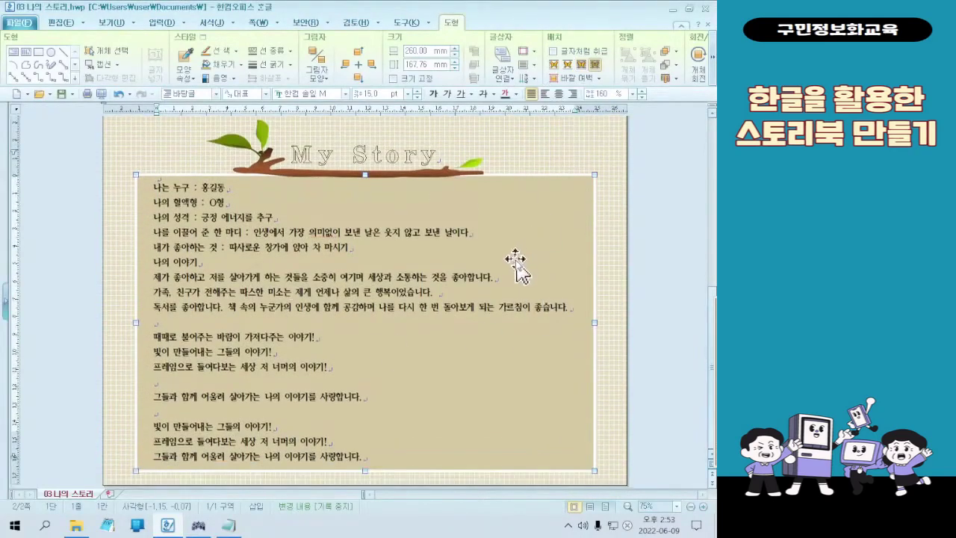
Step: Number the six lines from 나는 누구 through 나의 이야기 with the circled-number (①) paragraph numbering style
click(197, 149)
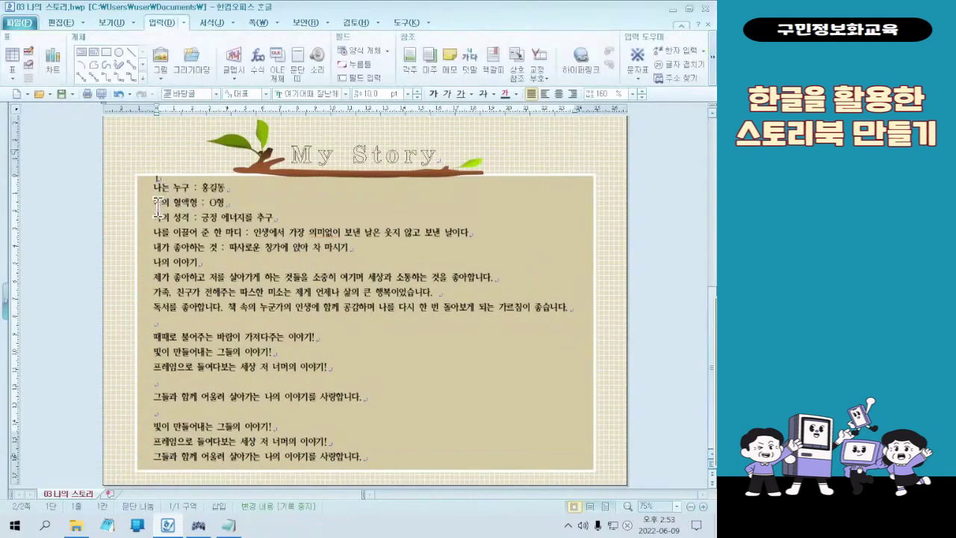
click(174, 149)
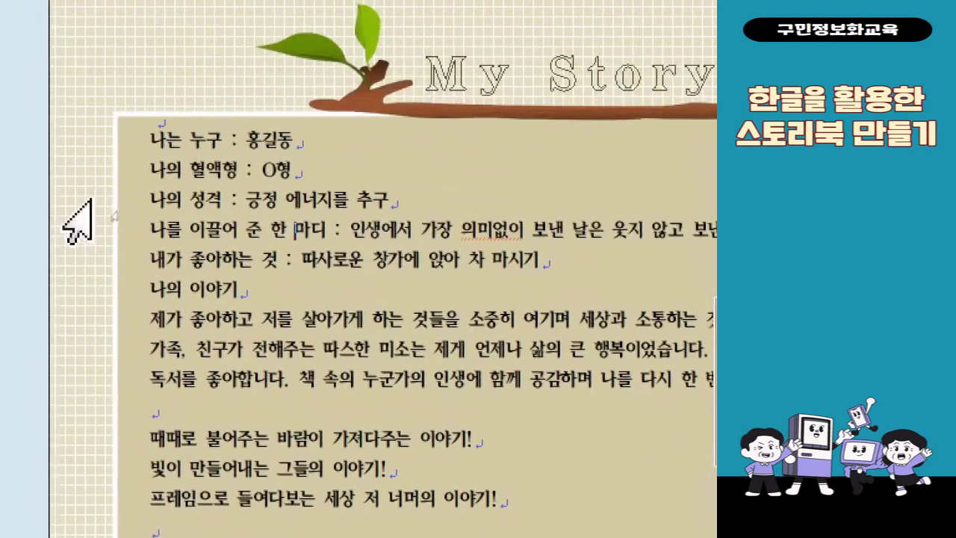
drag(169, 139, 278, 306)
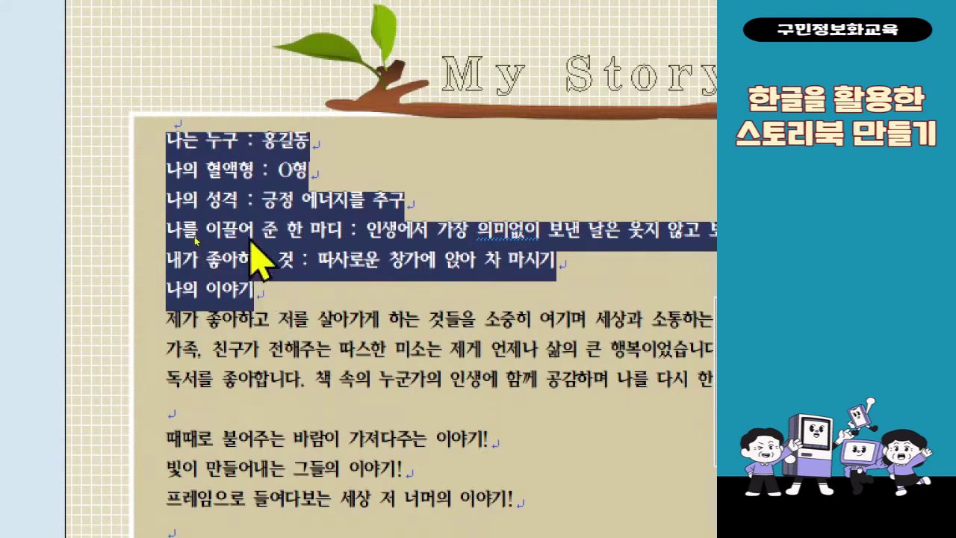
right_click(253, 247)
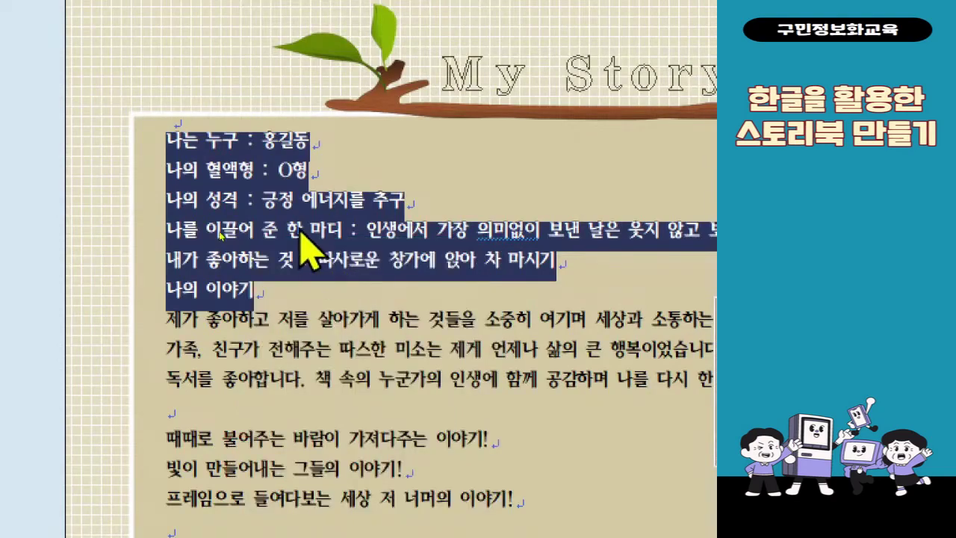
right_click(299, 228)
click(366, 441)
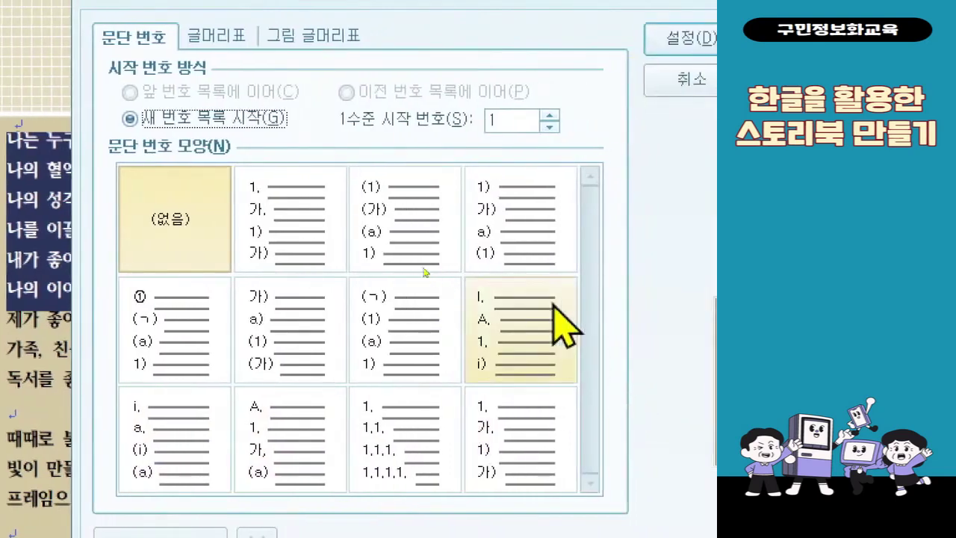
click(204, 359)
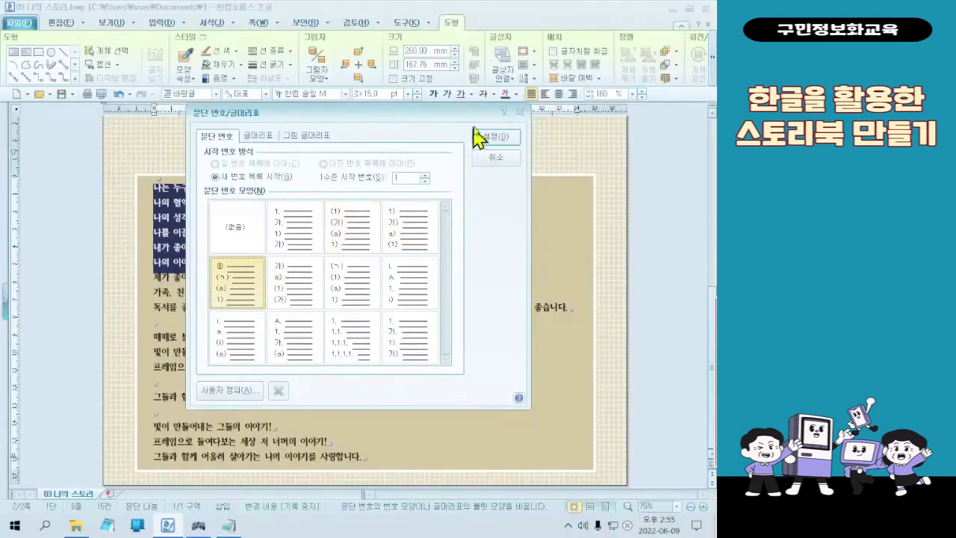
click(655, 49)
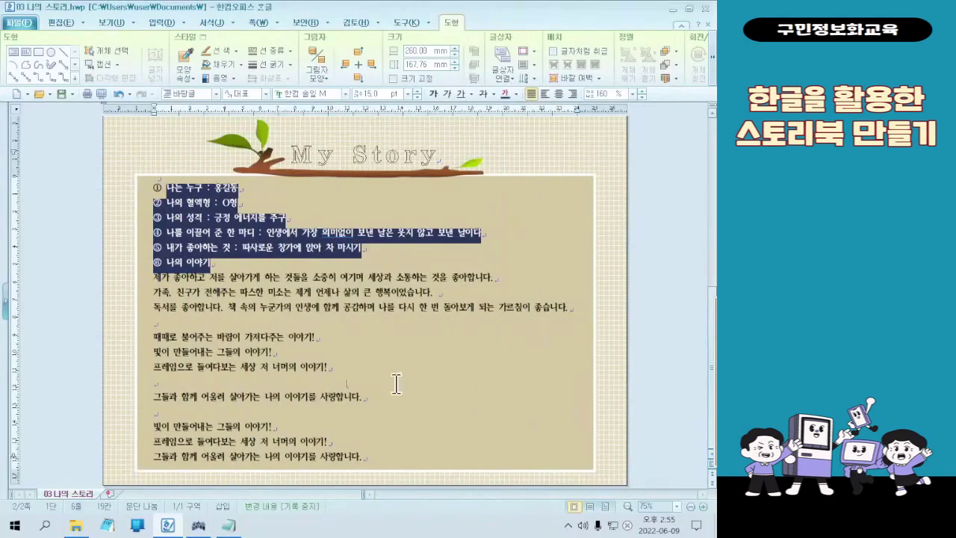
click(269, 307)
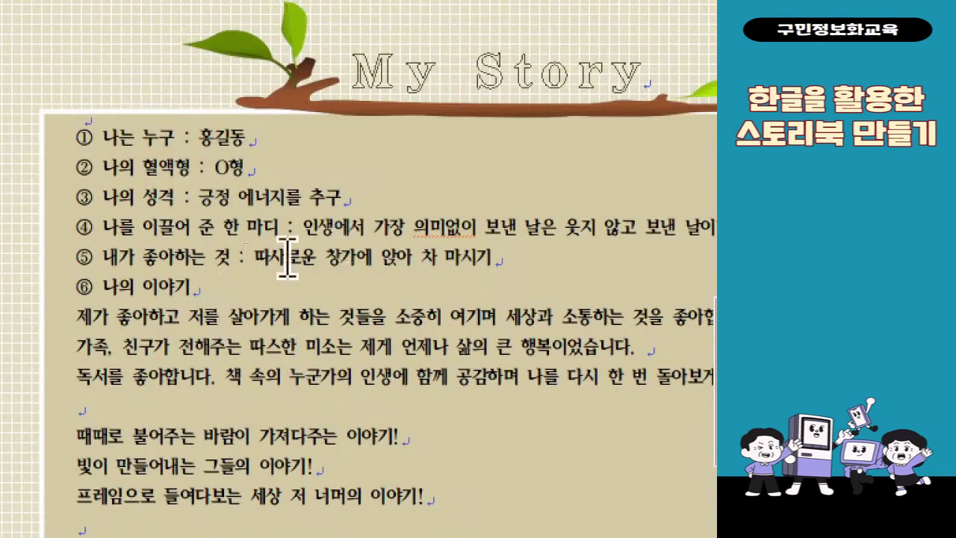
Step: Give the heading text 나는 누구 an orange shading colour (음영 색) and a white font colour
drag(104, 138, 178, 142)
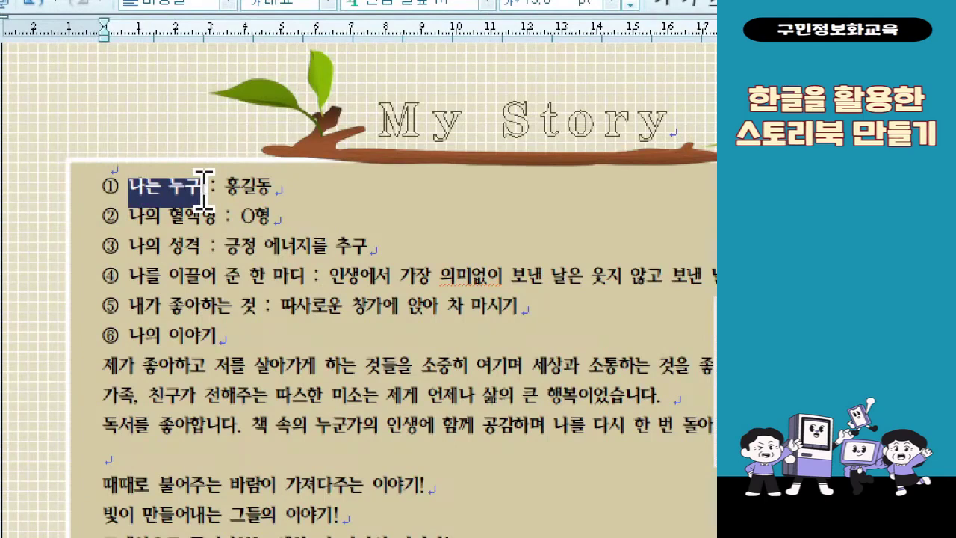
right_click(183, 192)
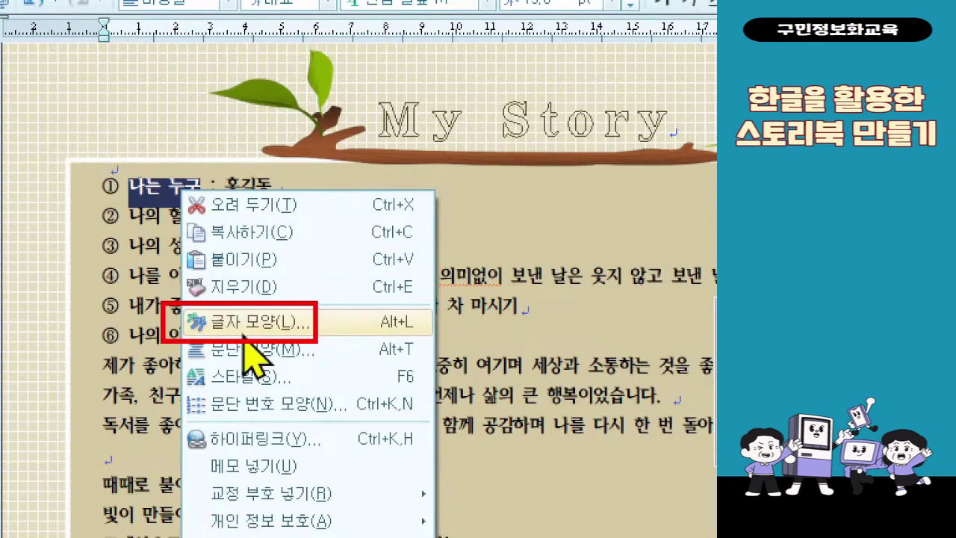
key(Escape)
right_click(193, 197)
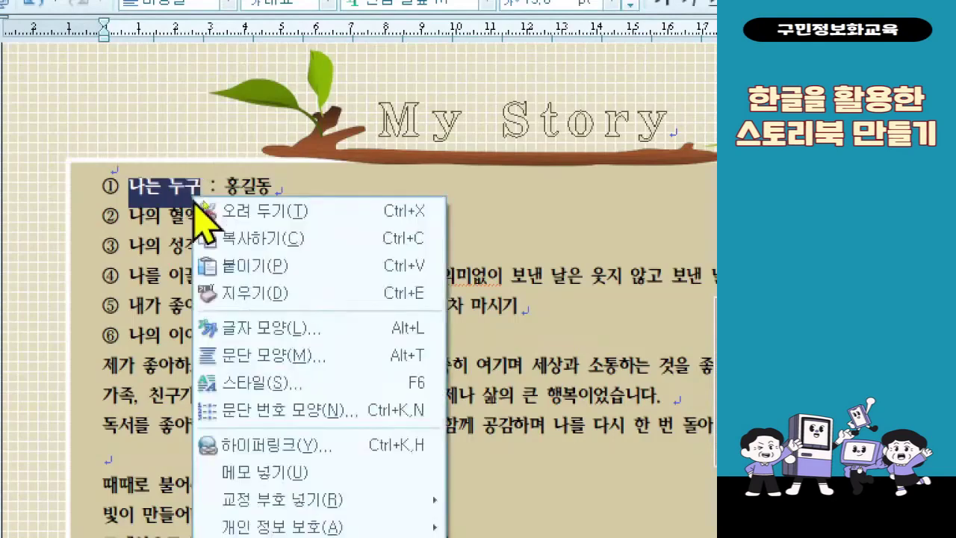
click(265, 328)
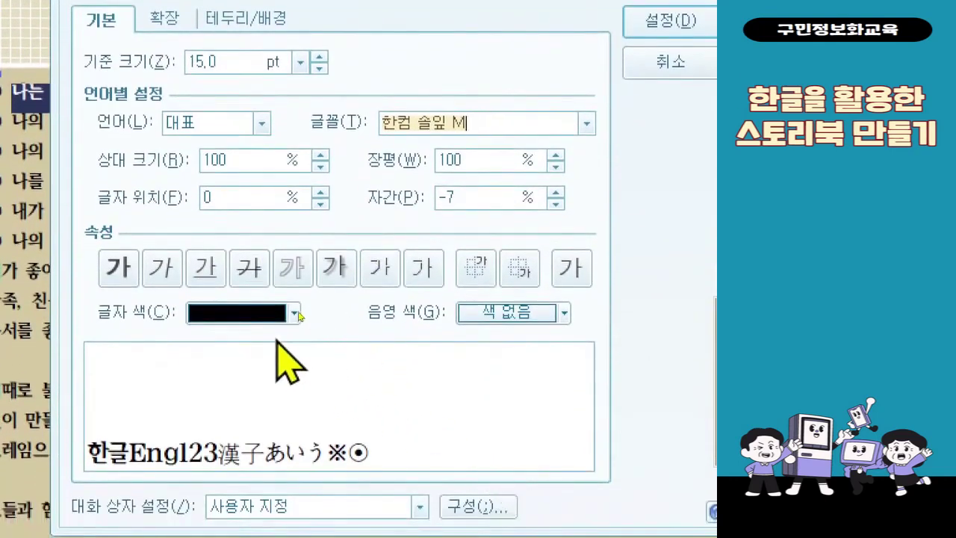
click(512, 314)
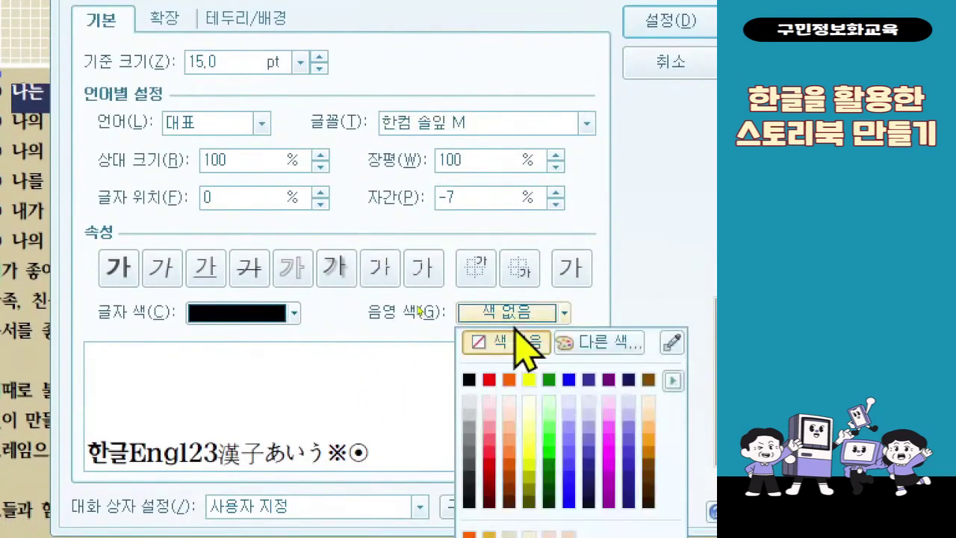
click(509, 380)
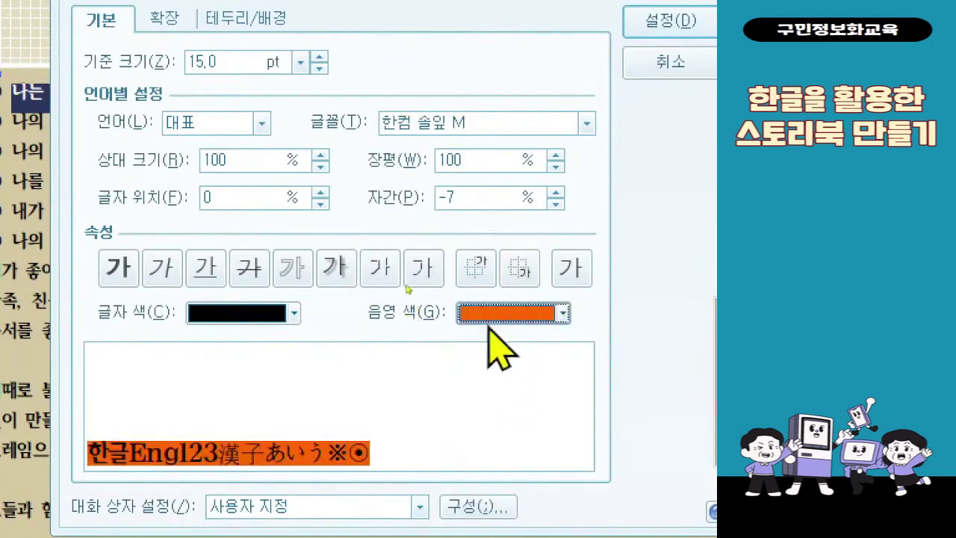
click(196, 310)
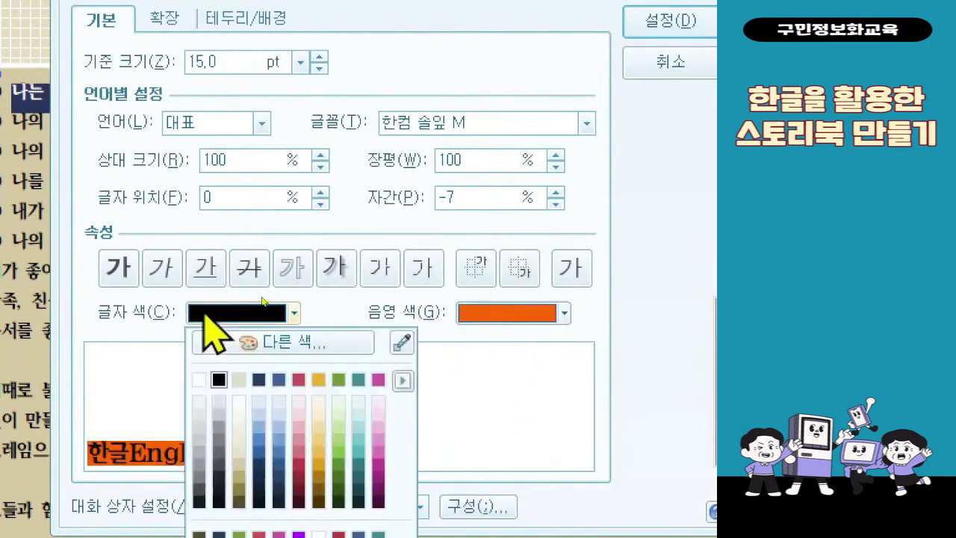
click(195, 374)
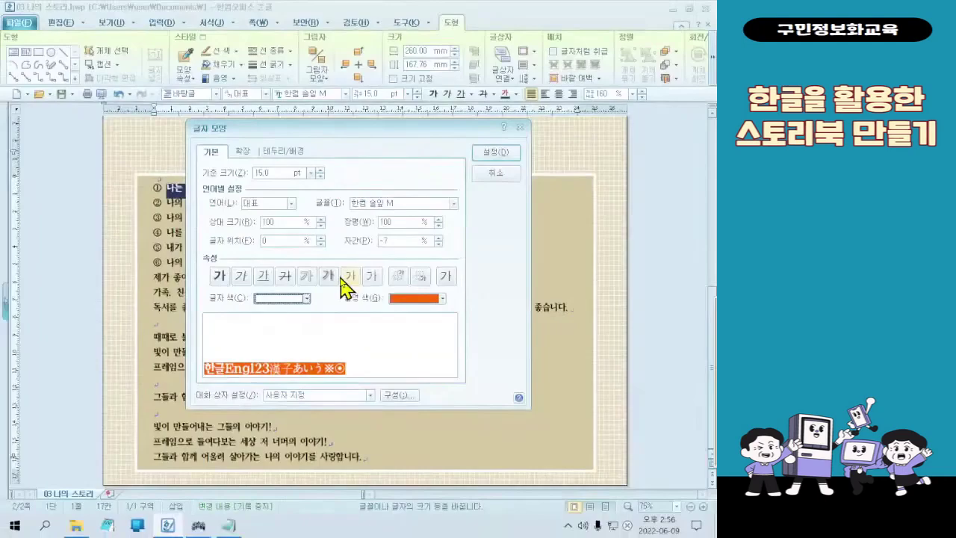
click(694, 23)
click(188, 203)
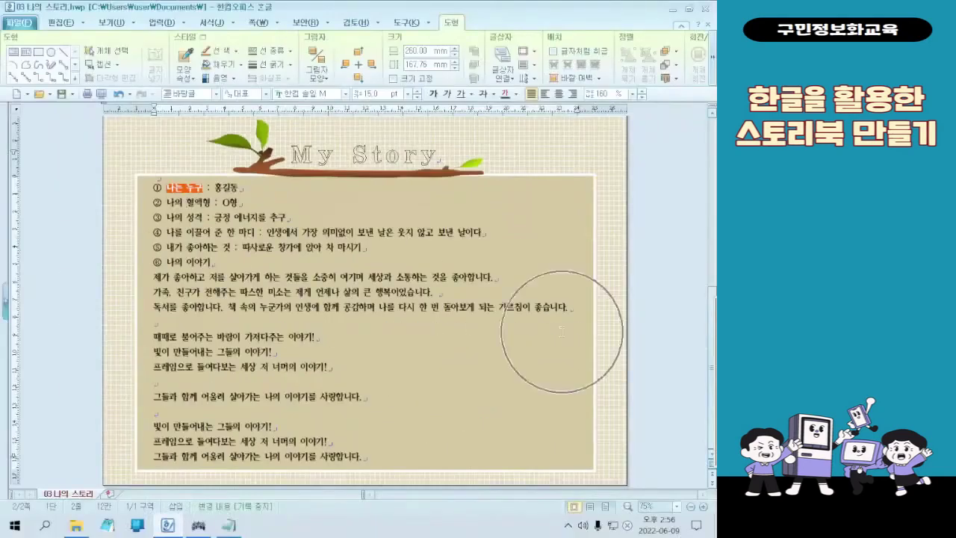
Step: Copy the character shape (글자 모양) of the heading 나는 누구 with the format copy command (모양 복사)
click(600, 506)
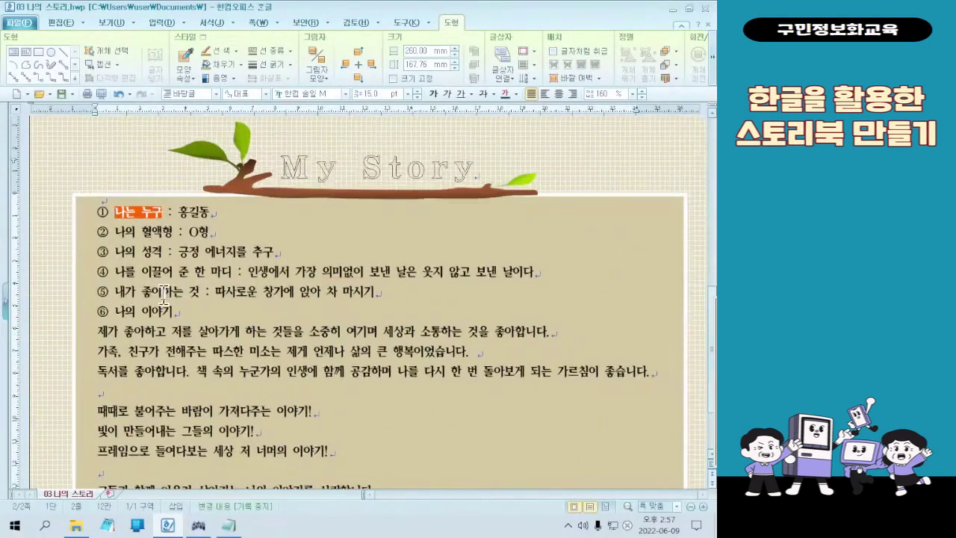
scroll(163, 292, up, 3)
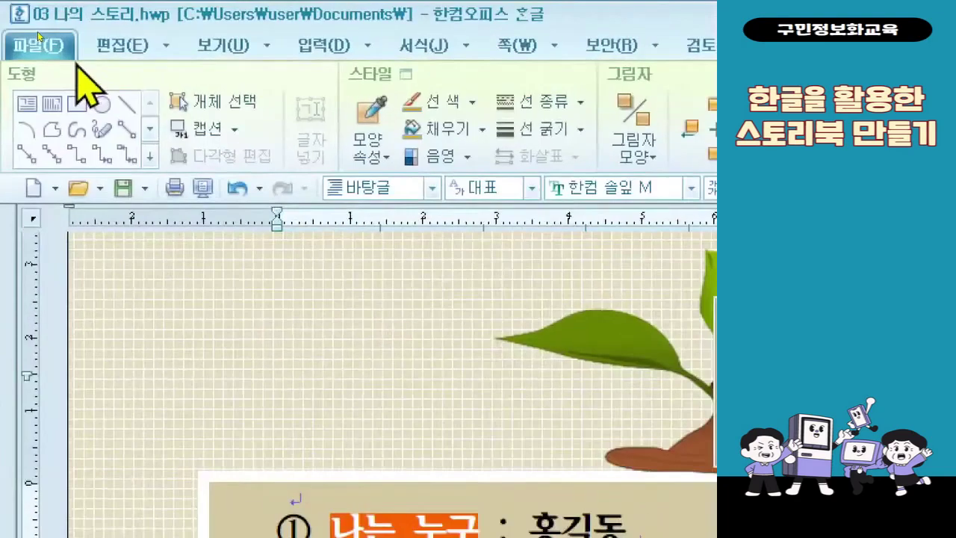
click(116, 50)
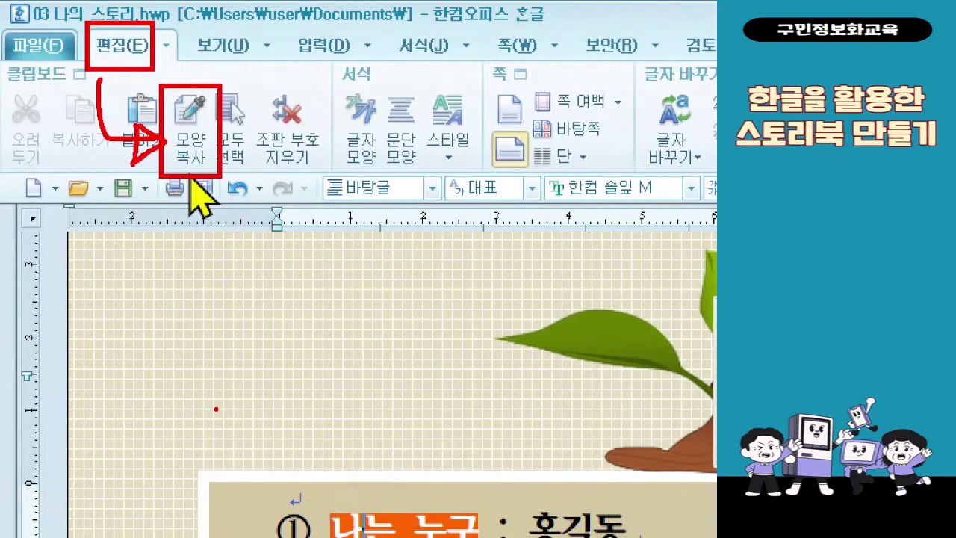
click(188, 145)
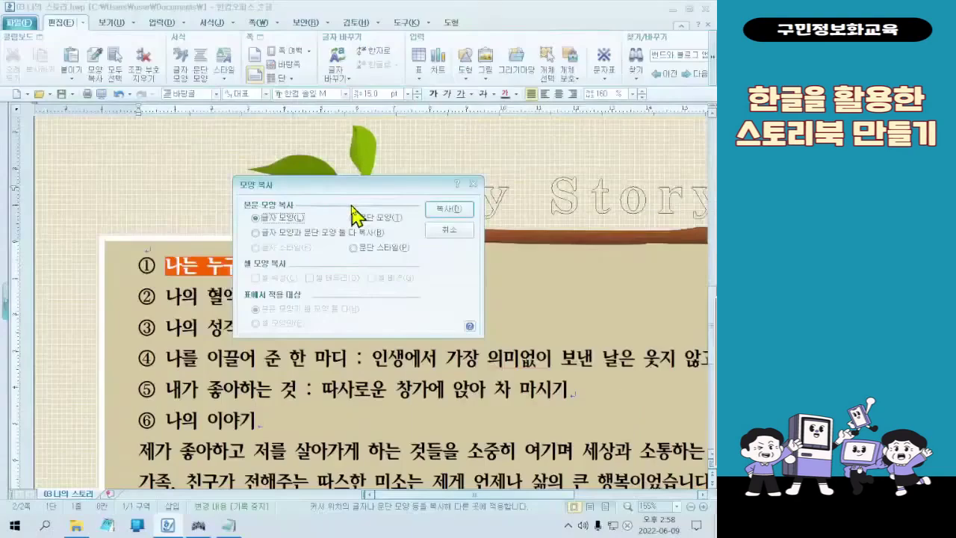
click(555, 278)
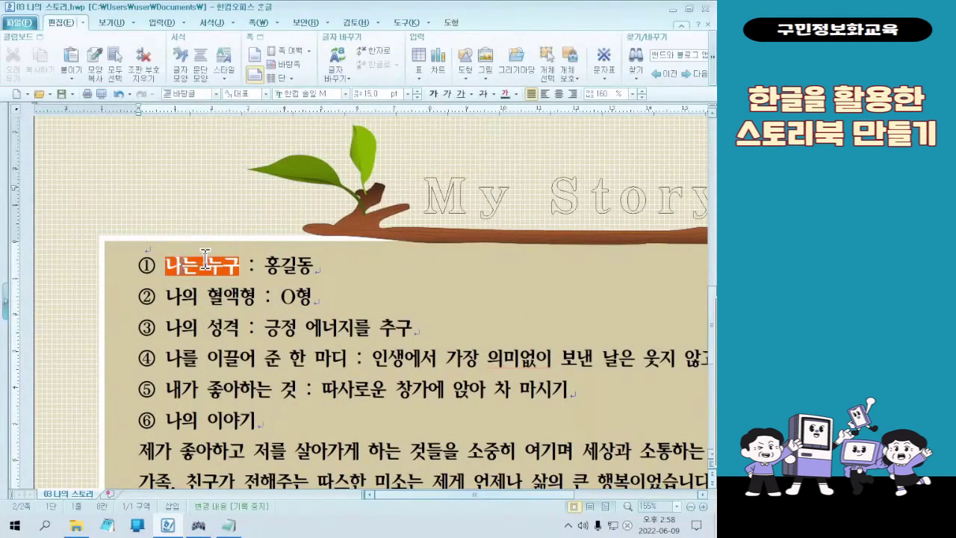
Step: Apply the copied character shape to the heading text 나의 혈액형
drag(165, 297, 256, 299)
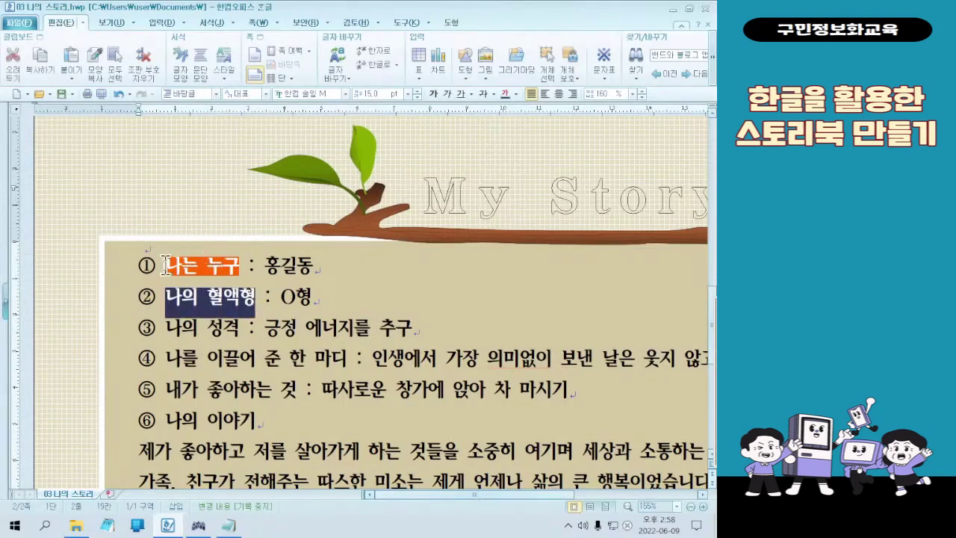
click(254, 302)
drag(165, 297, 254, 305)
scroll(203, 318, down, 1)
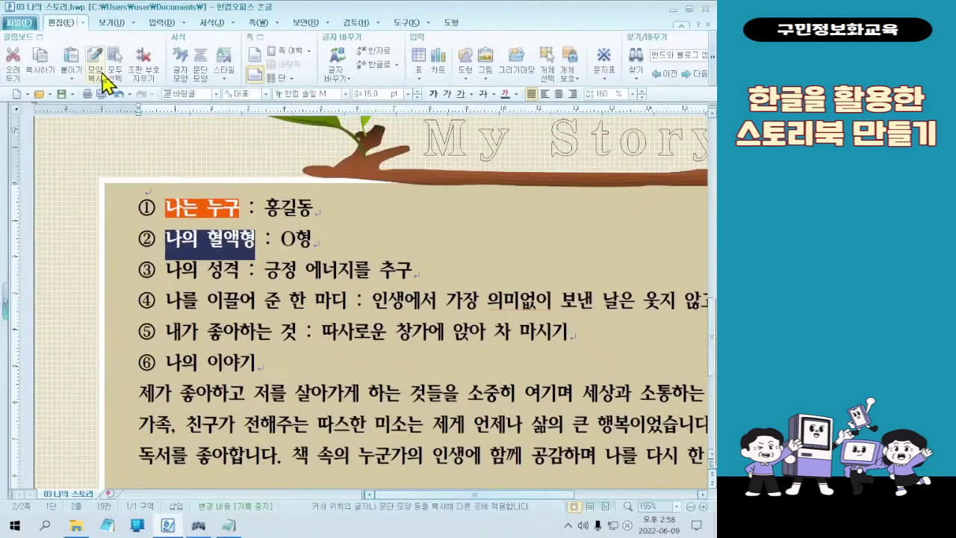
click(141, 136)
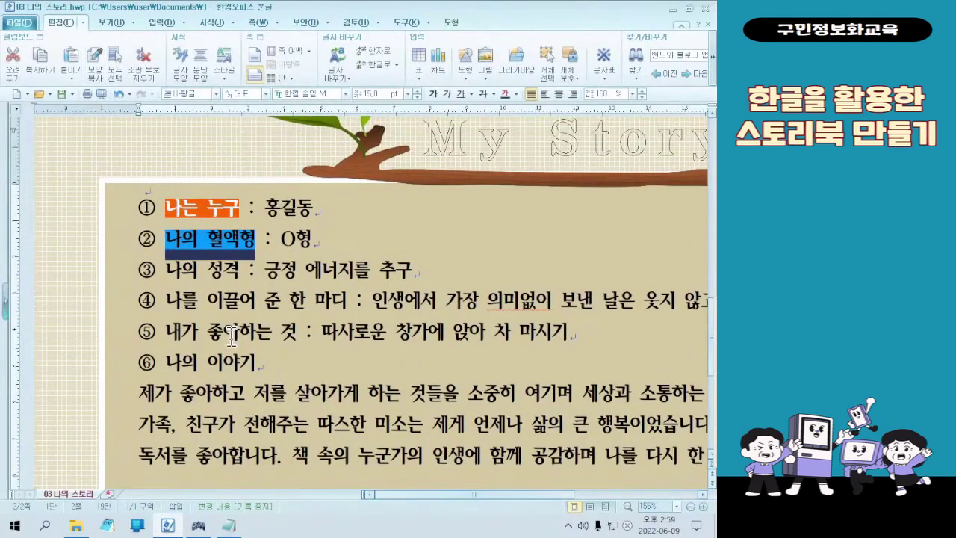
click(209, 271)
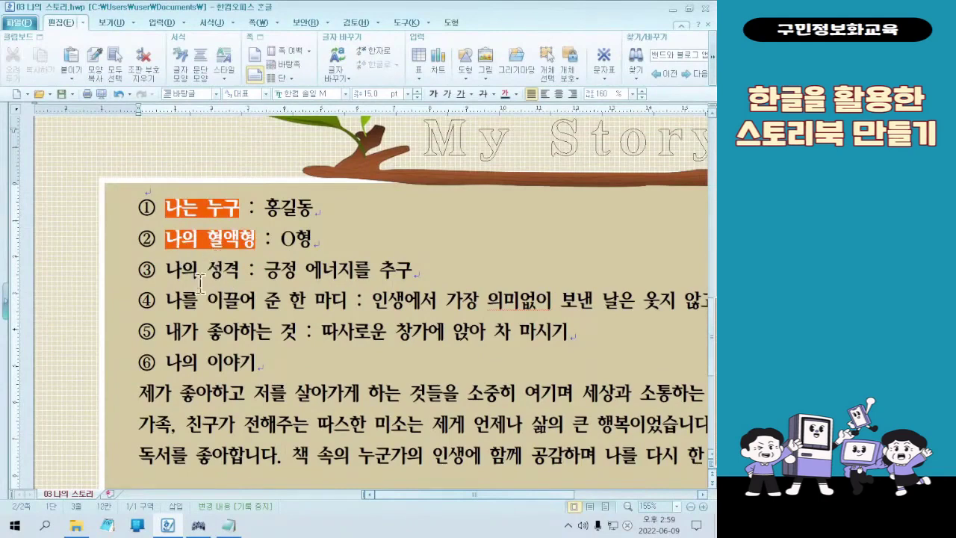
Step: Apply the copied character shape to the headings 나의 성격, 나를 이끌어 준 한 마디 and 내가 좋아하는 것
drag(166, 270, 234, 280)
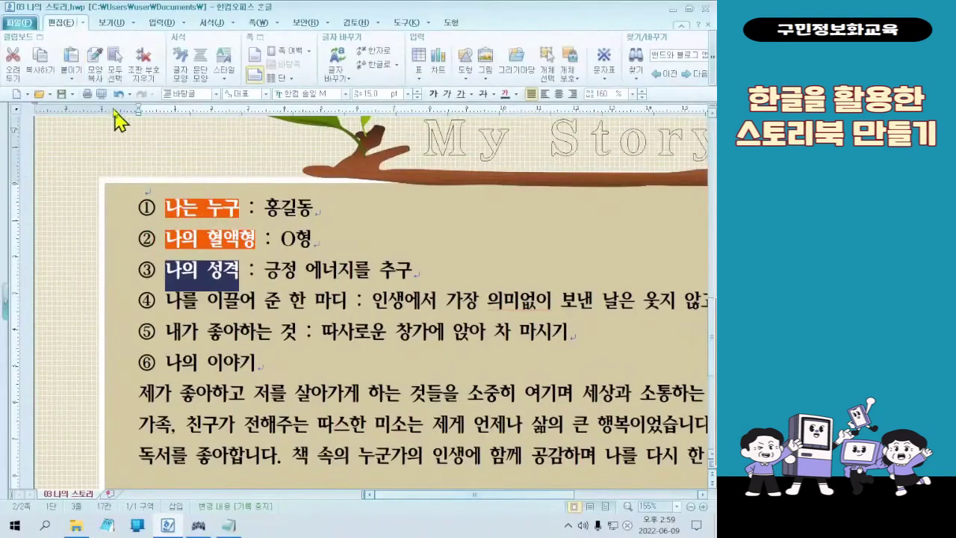
click(139, 109)
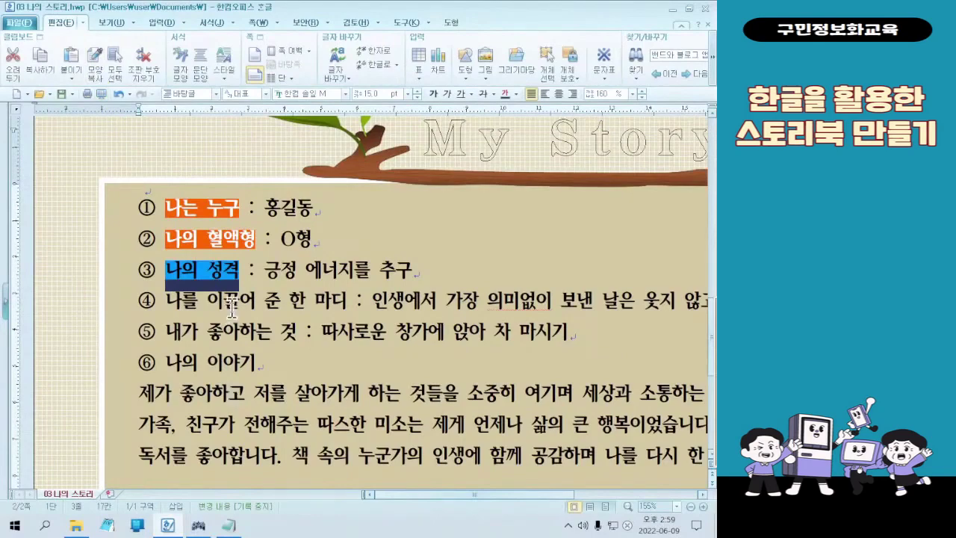
drag(166, 300, 347, 313)
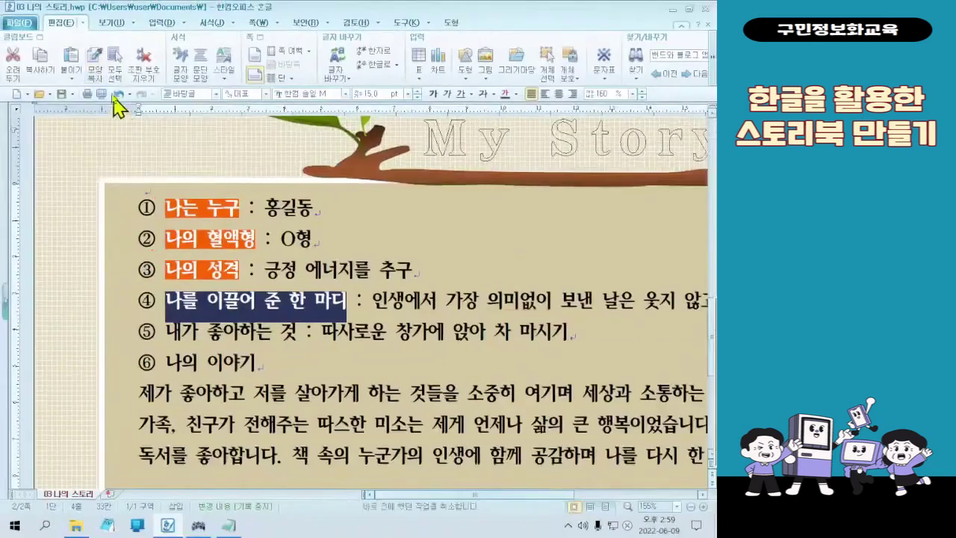
click(91, 57)
drag(166, 332, 290, 332)
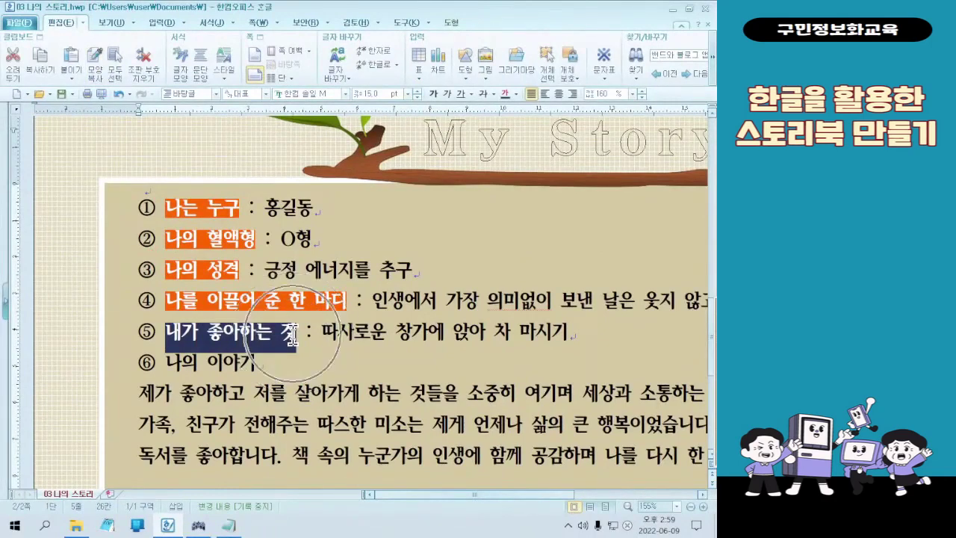
click(99, 77)
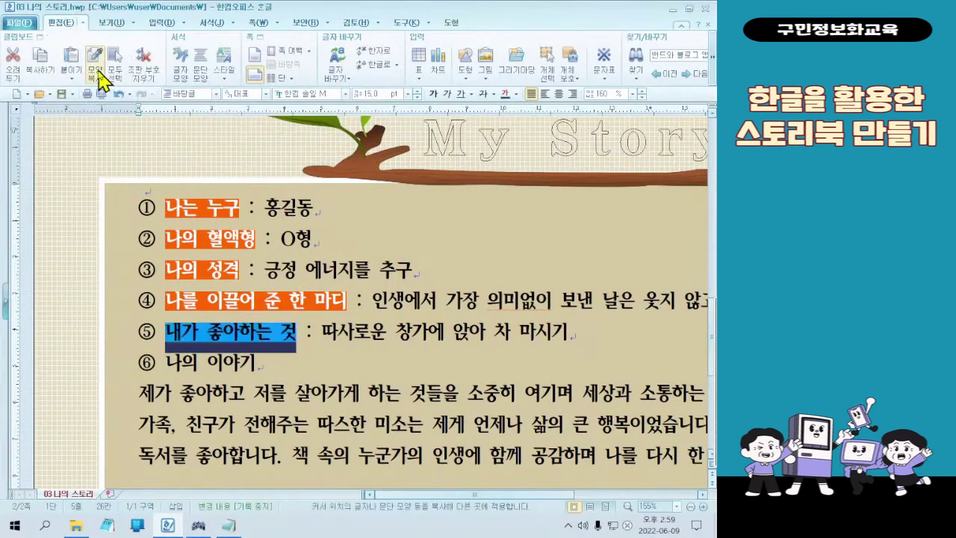
click(244, 392)
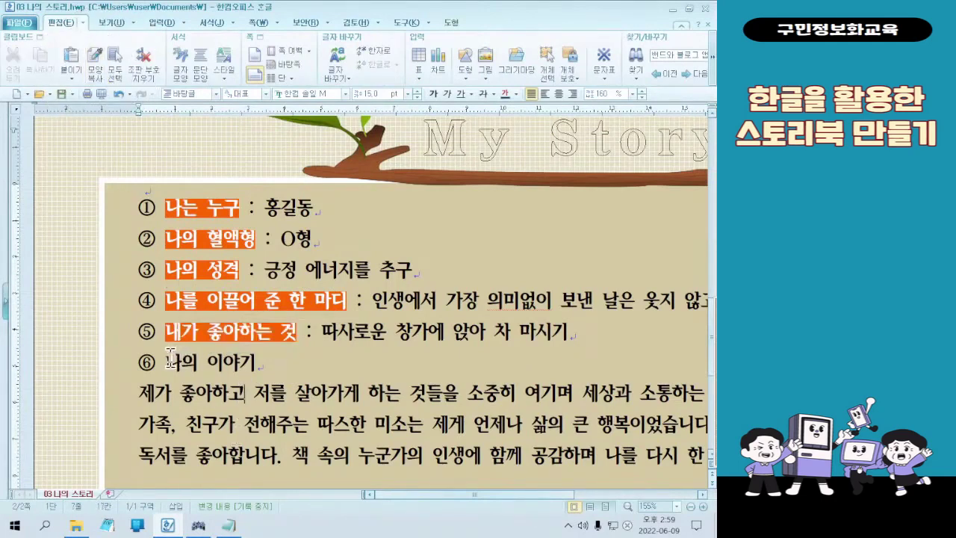
Step: Try applying the copied character shape to the sixth heading, 나의 이야기, and undo it
drag(170, 358, 267, 361)
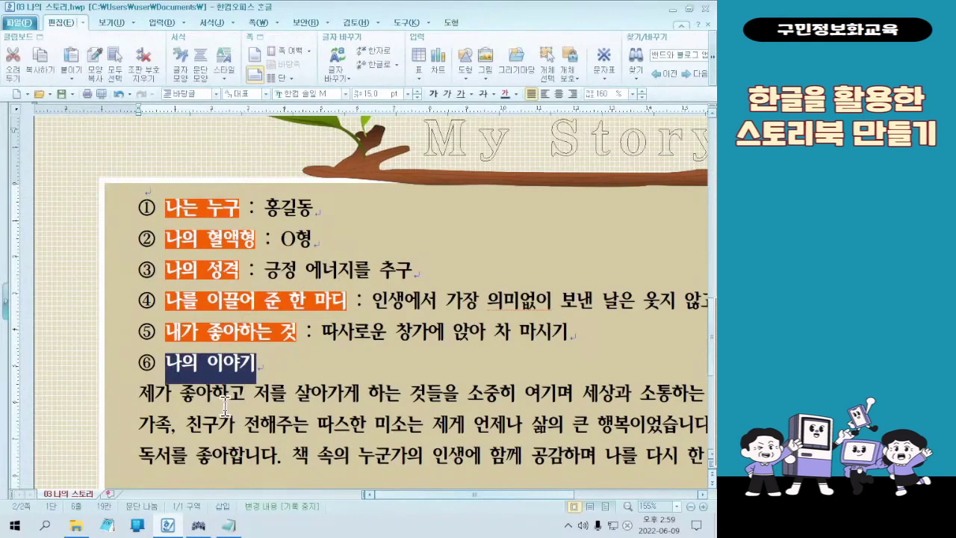
click(95, 71)
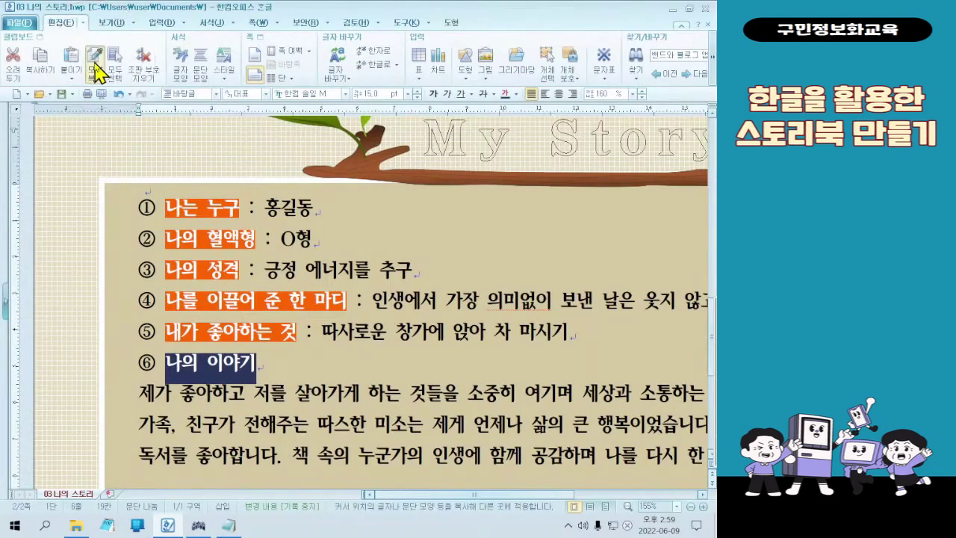
click(260, 385)
key(ctrl+z)
click(209, 364)
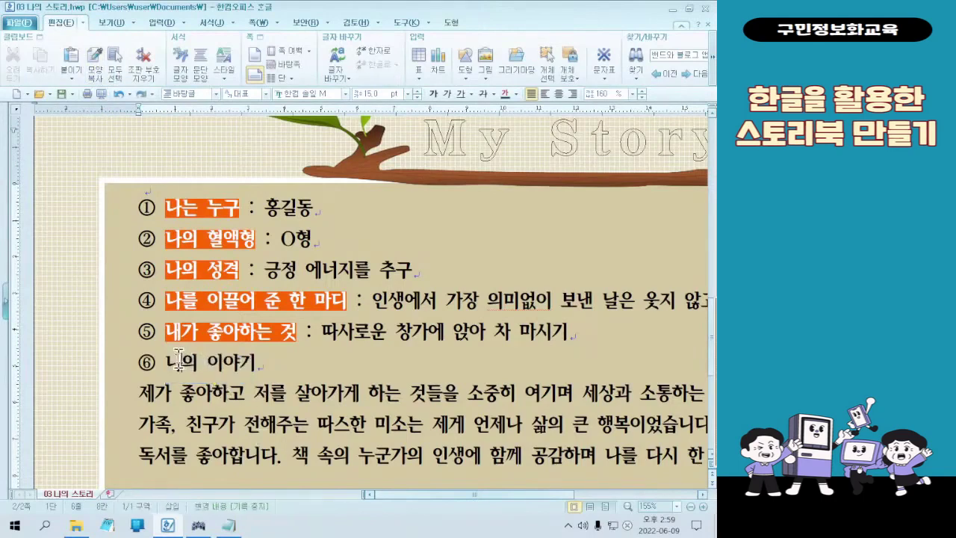
Step: Insert a line break after the heading 나의 이야기 and remove it again
drag(179, 360, 251, 363)
click(267, 362)
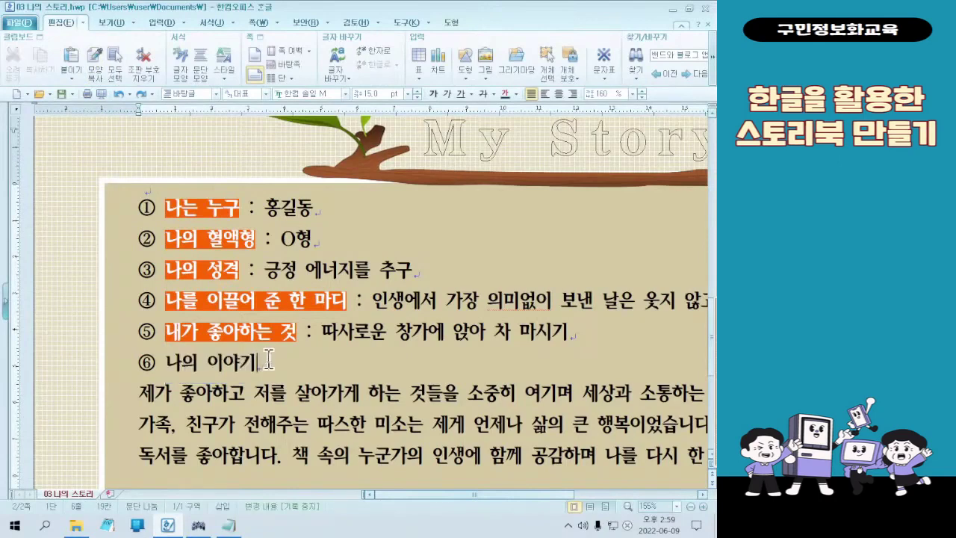
key(Return)
key(BackSpace)
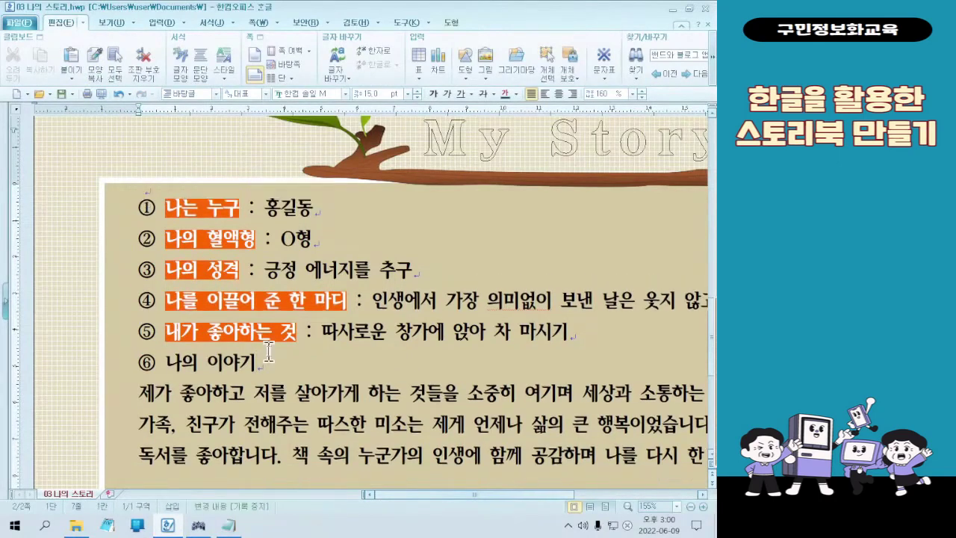
Step: Retry the copied character shape on the whole heading 나의 이야기 and undo the change
drag(166, 362, 256, 361)
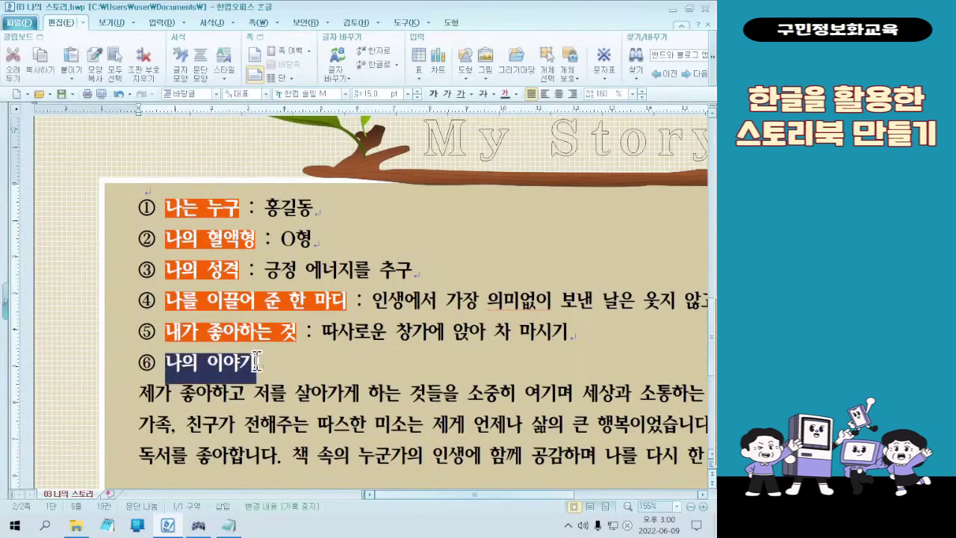
click(104, 67)
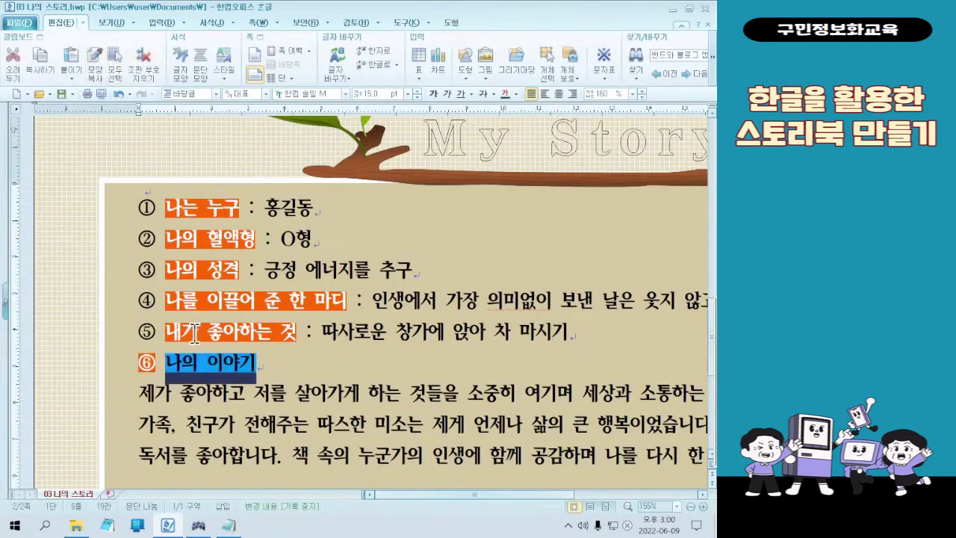
click(195, 371)
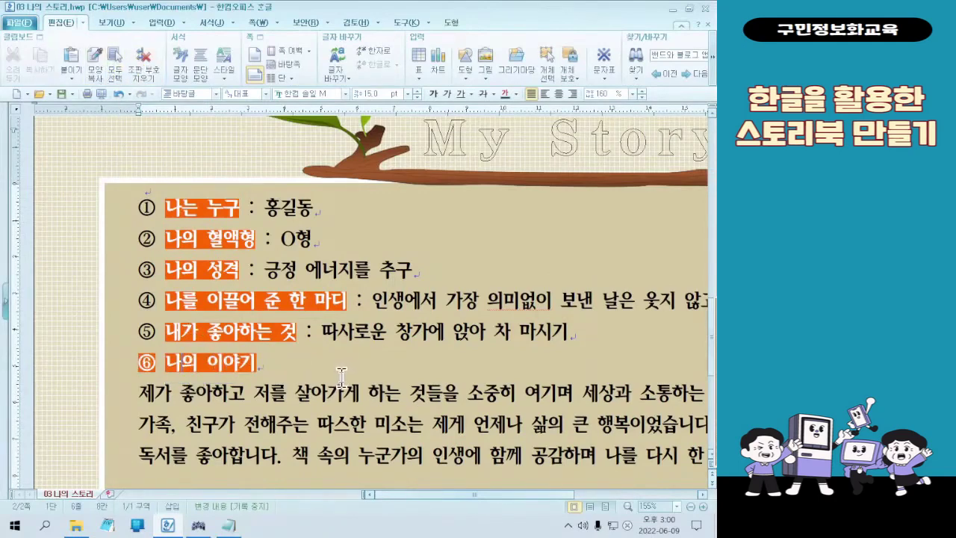
key(ctrl+z)
click(254, 366)
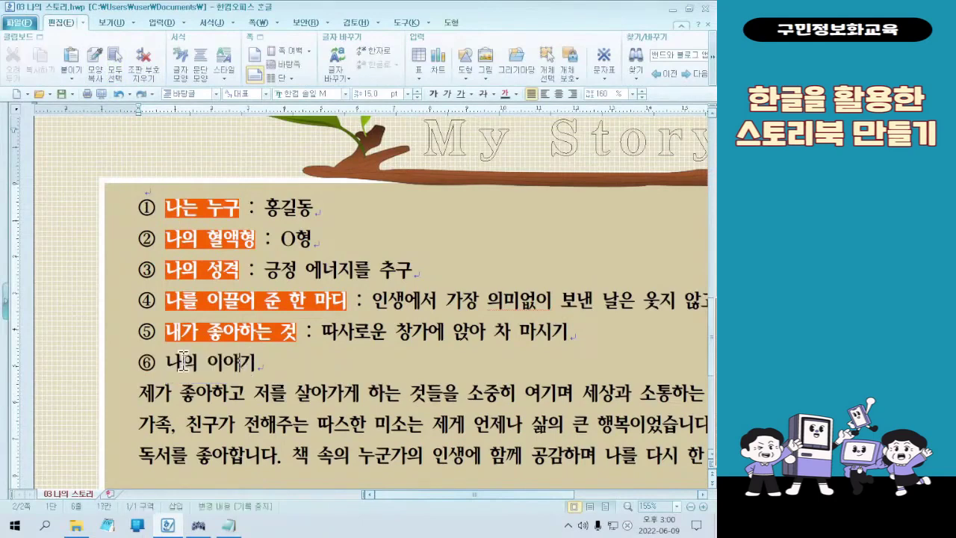
Step: Try the copied character shape on only the 의 이야기 part of the sixth heading and undo it
drag(182, 363, 256, 364)
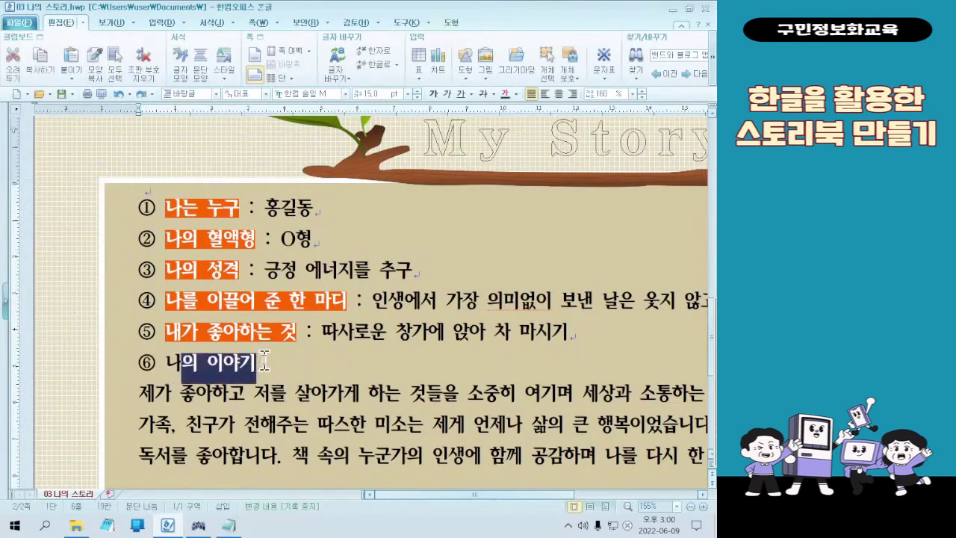
click(96, 60)
key(ctrl+z)
Step: Apply the copied character shape to 나의 이야 in the sixth heading, excluding its last character 기
drag(166, 363, 244, 364)
click(96, 60)
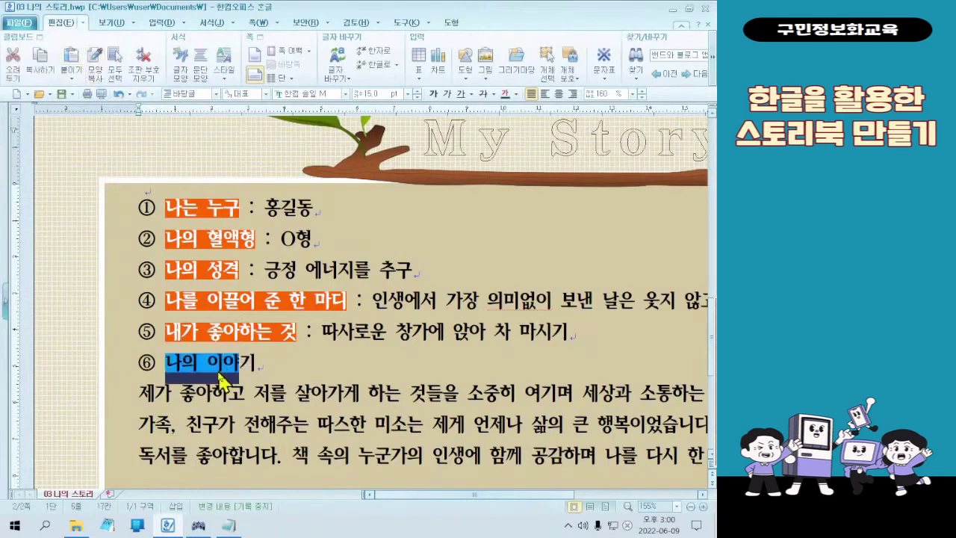
Step: Add a space after the sixth heading 나의 이야기 and apply the copied character shape to its last character 기
click(261, 364)
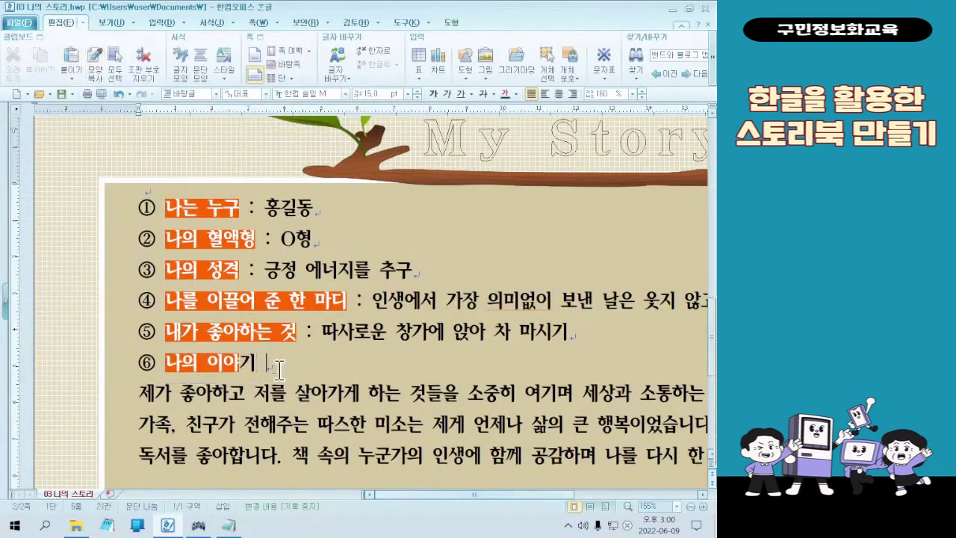
drag(259, 364, 240, 363)
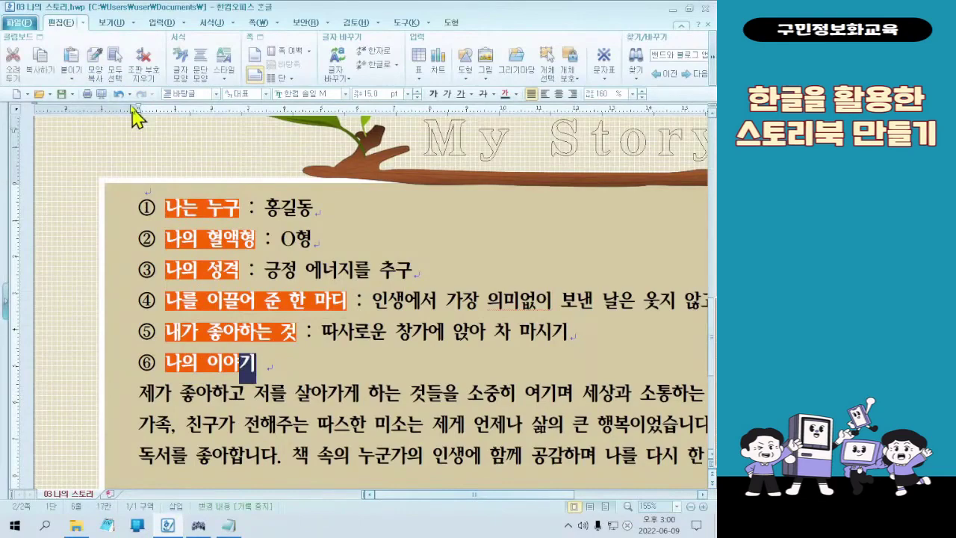
click(103, 72)
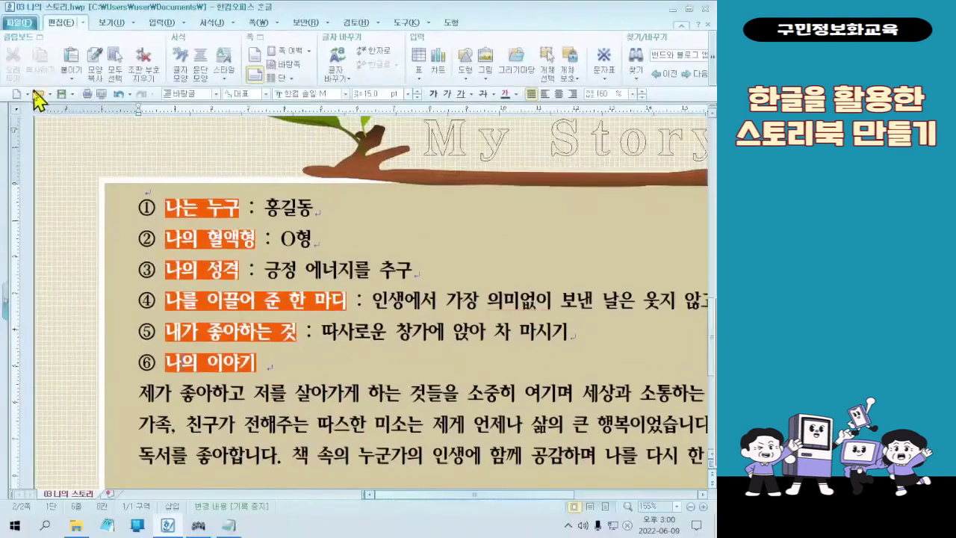
Step: Save the document and review the cover and My Story pages at whole-page zoom
click(123, 187)
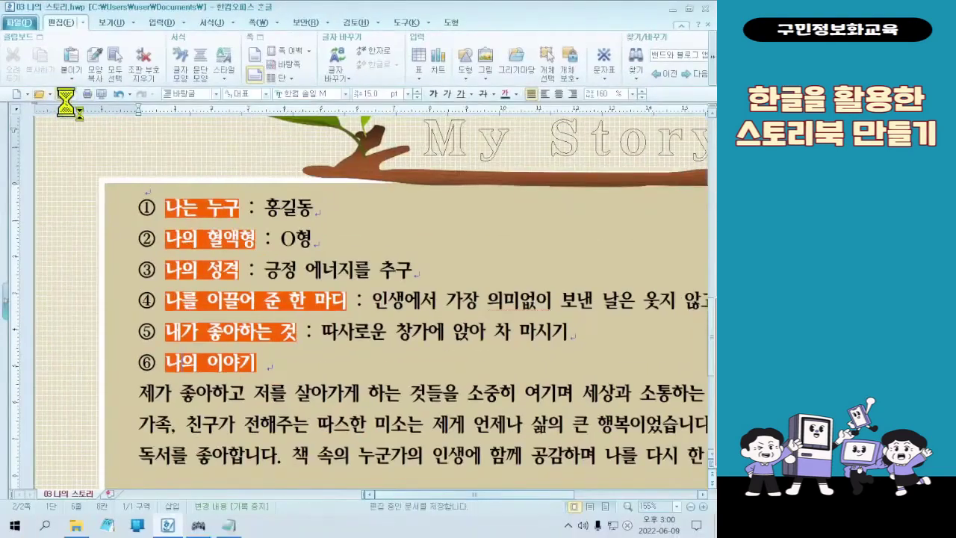
click(589, 504)
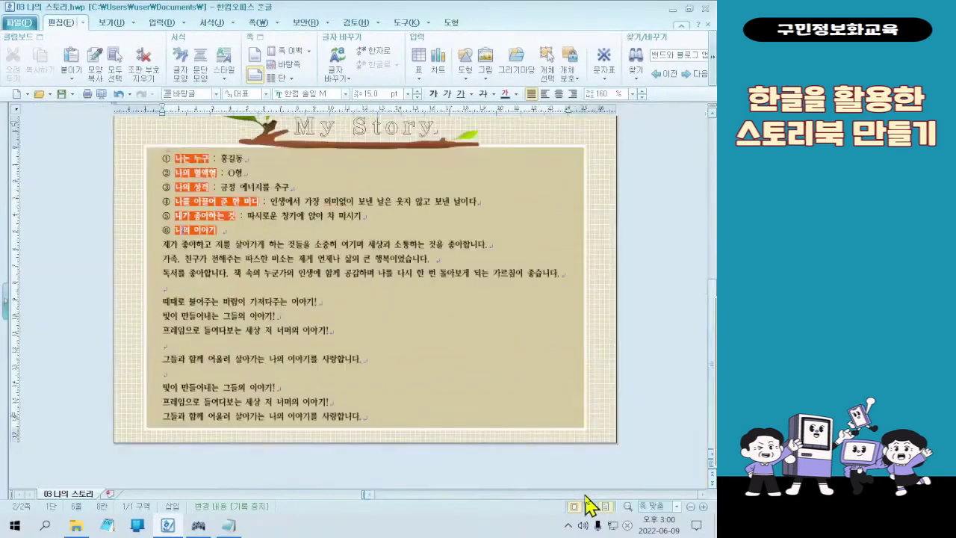
scroll(560, 429, up, 3)
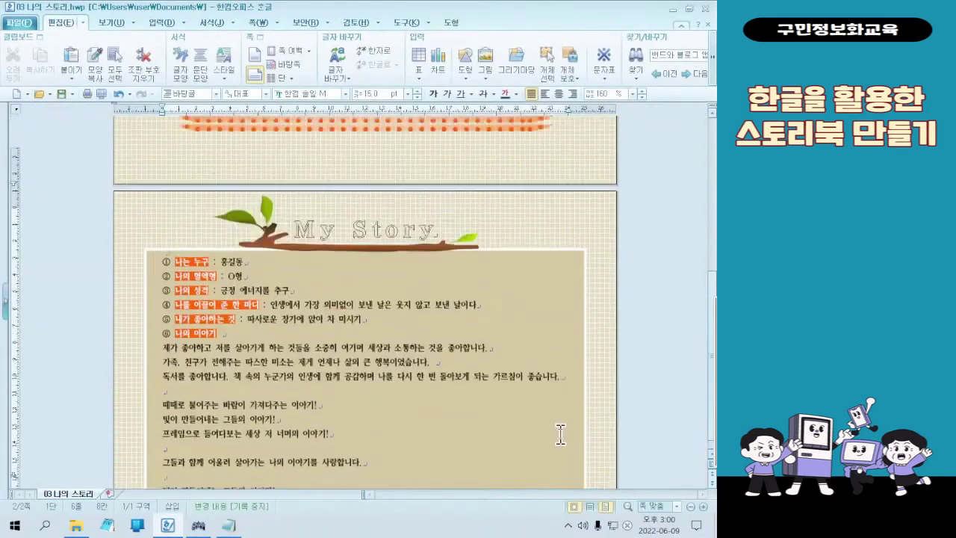
scroll(560, 434, up, 6)
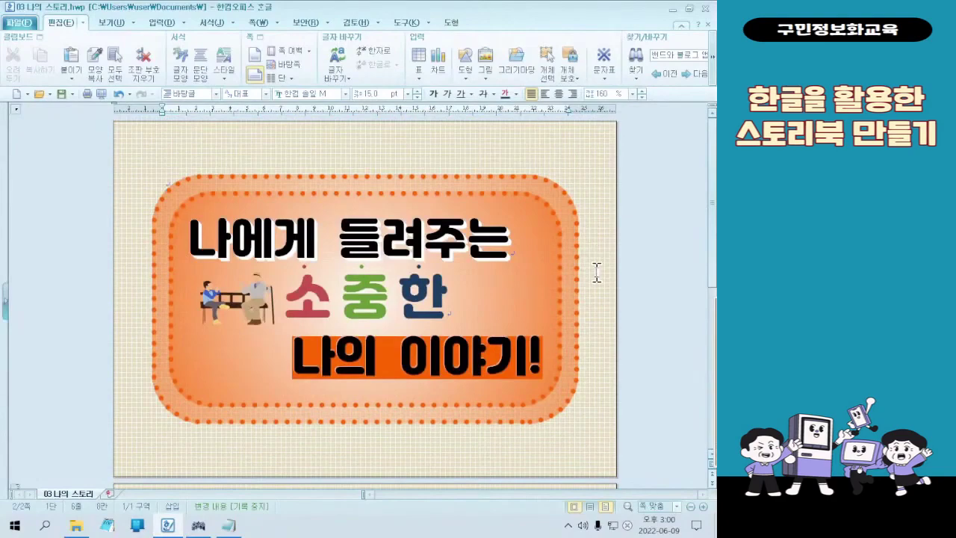
scroll(661, 269, down, 8)
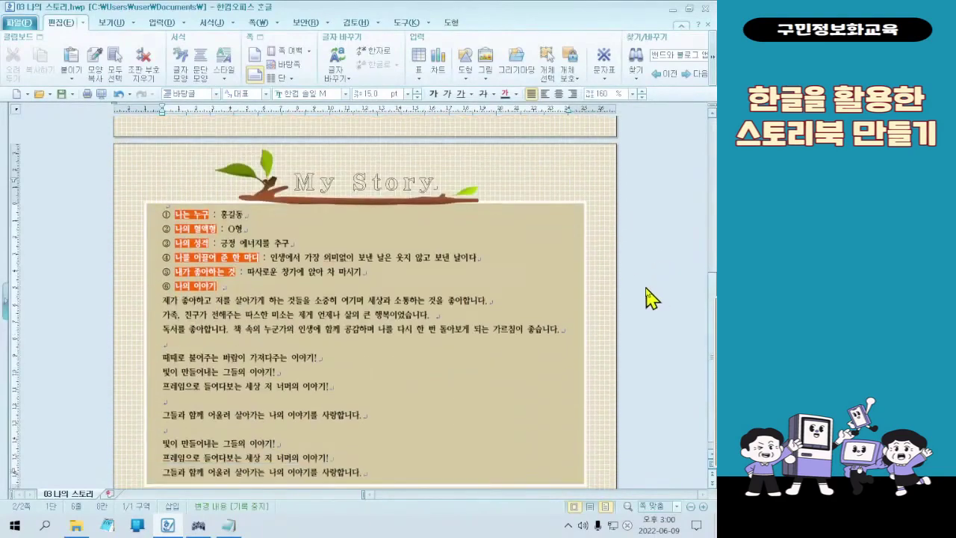
scroll(439, 358, down, 1)
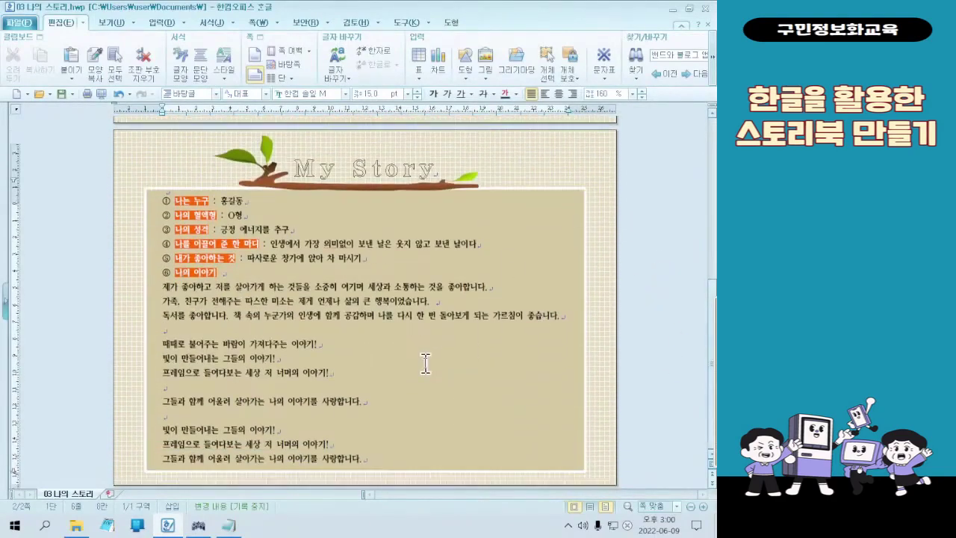